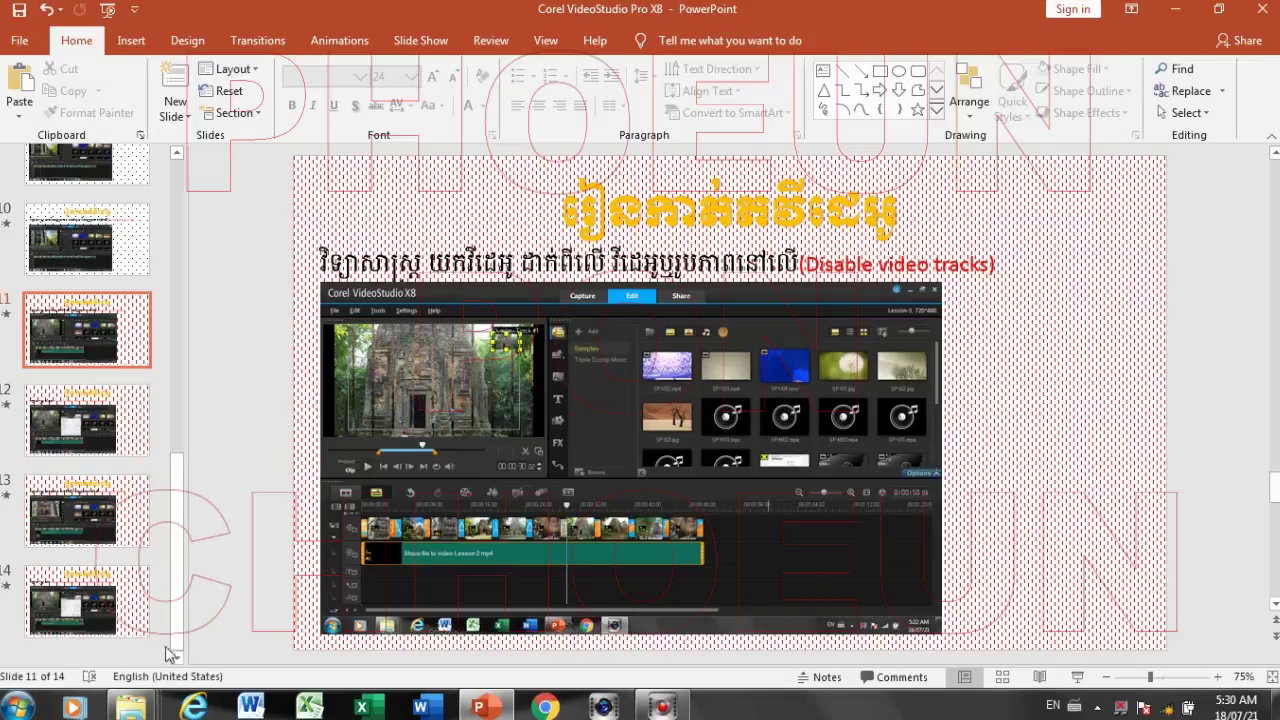
# Launch Corel VideoStudio Pro X8 from its program folder
pyautogui.click(18, 708)
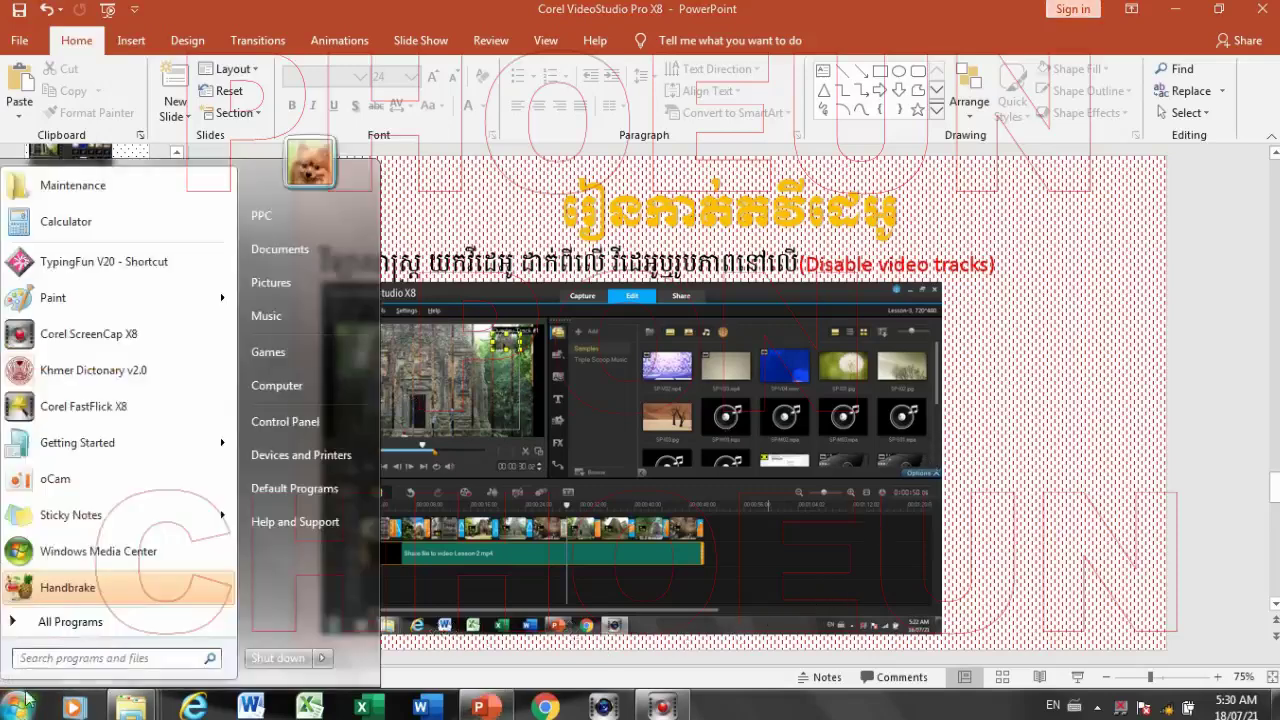
pyautogui.click(62, 622)
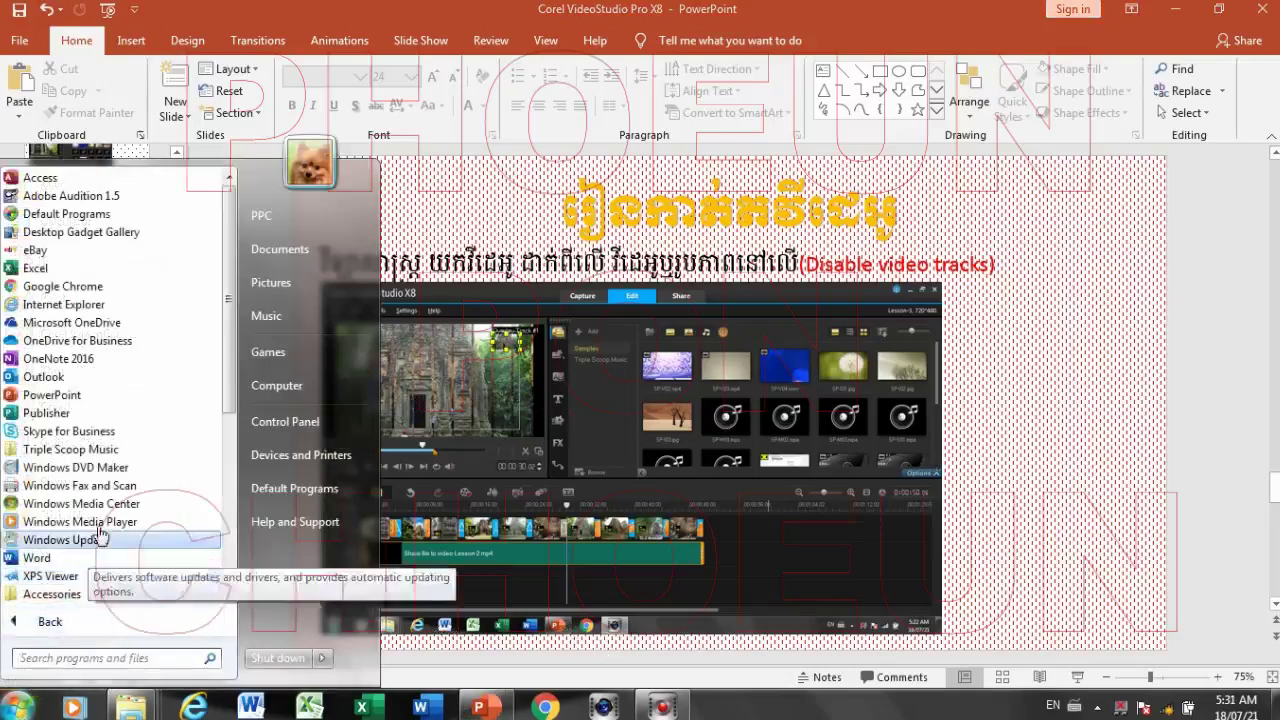
pyautogui.scroll(-4, 100, 480)
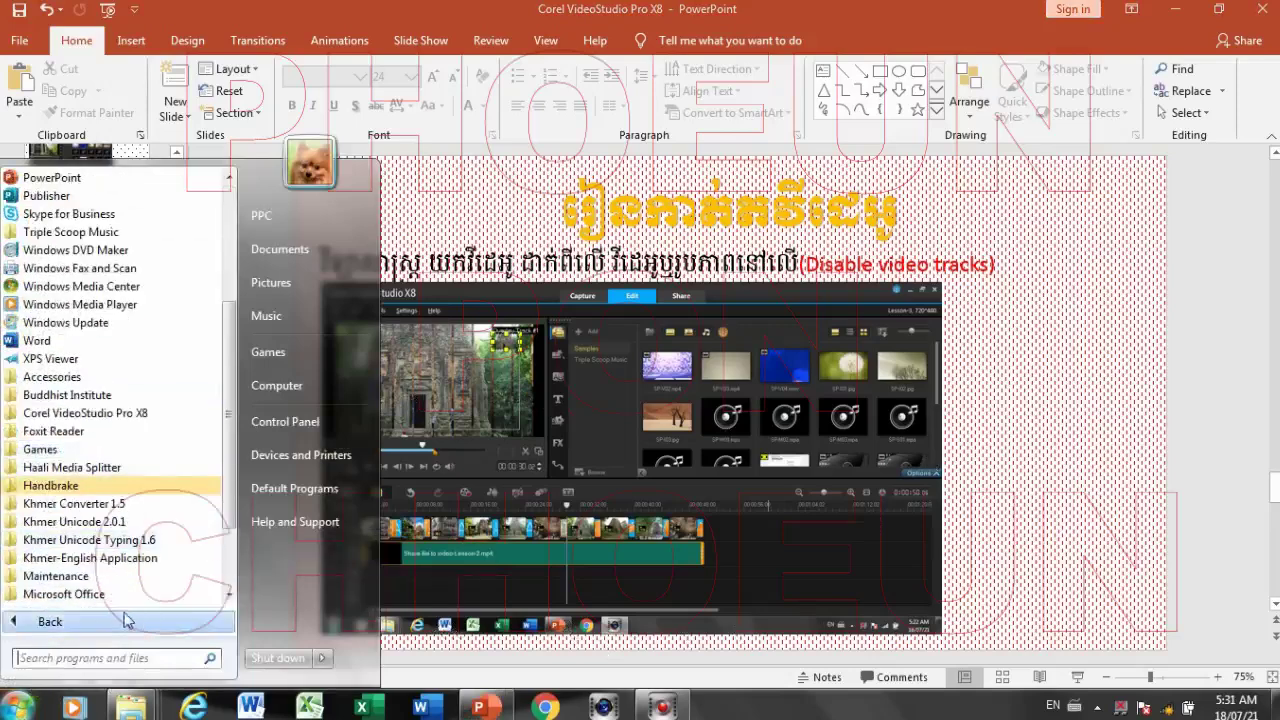
pyautogui.click(100, 416)
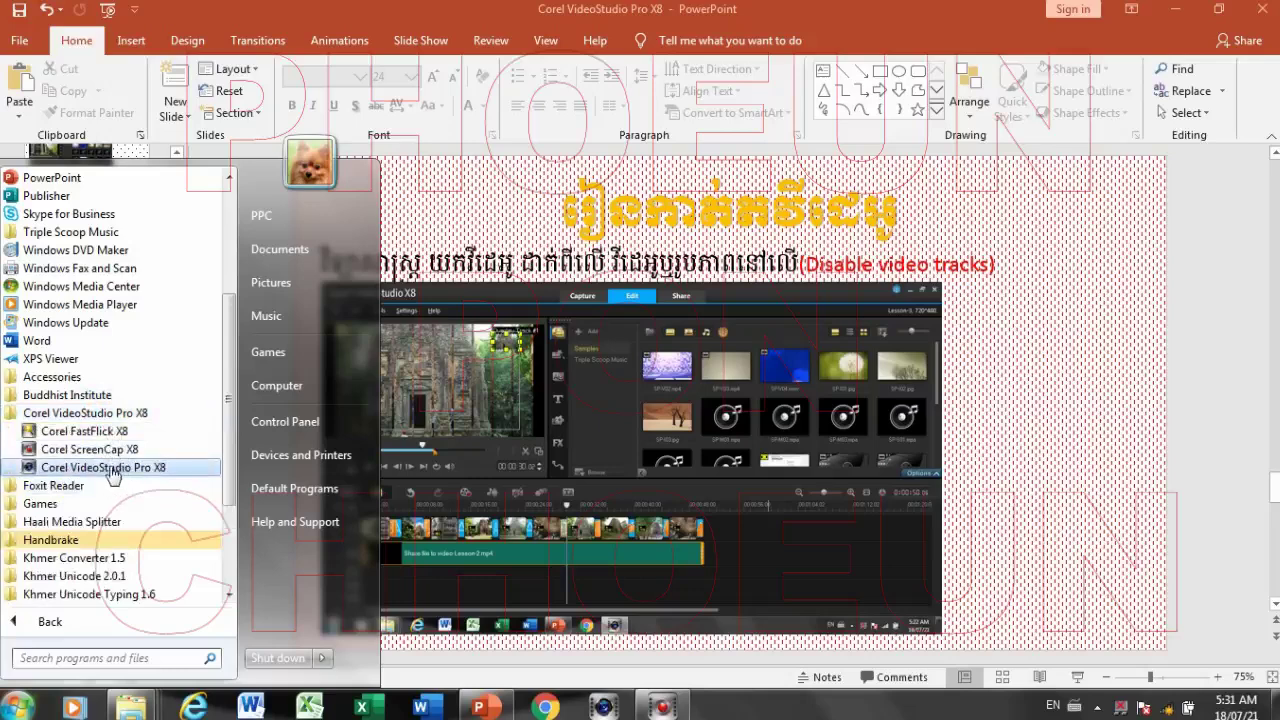
pyautogui.click(110, 468)
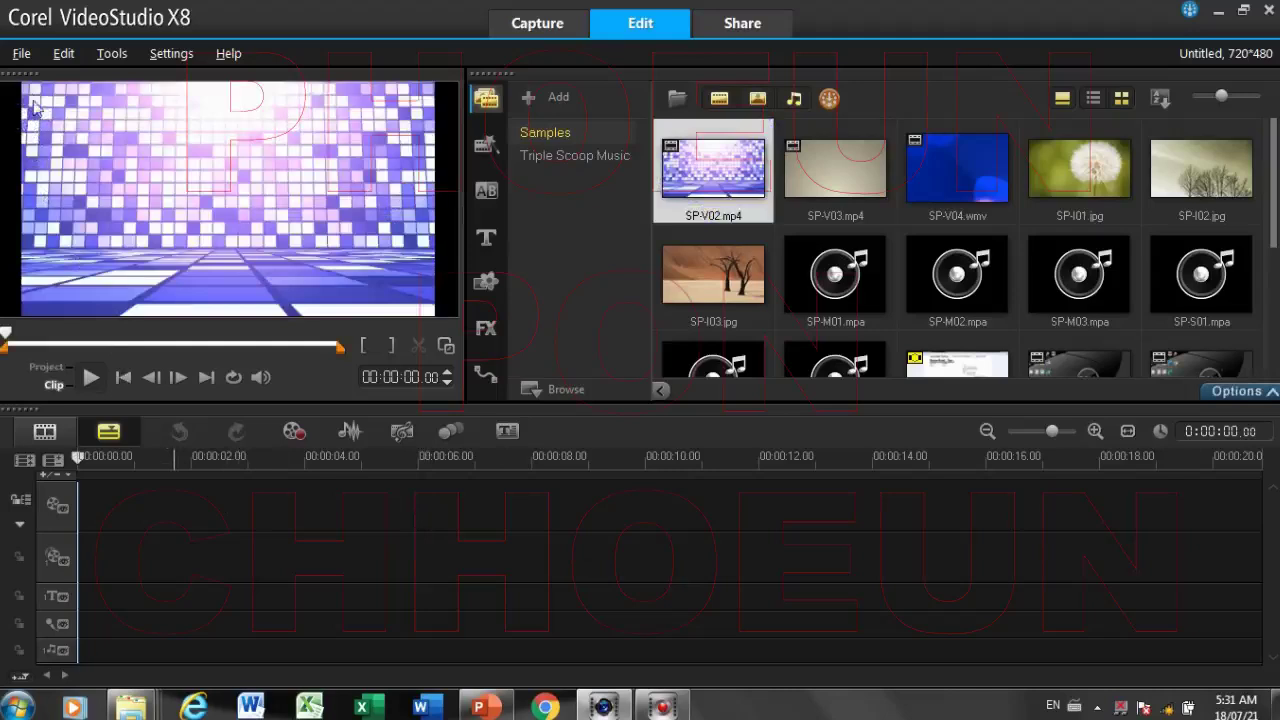
# Open the Lesson-3 project and zoom the timeline out to fit all its clips
pyautogui.click(21, 56)
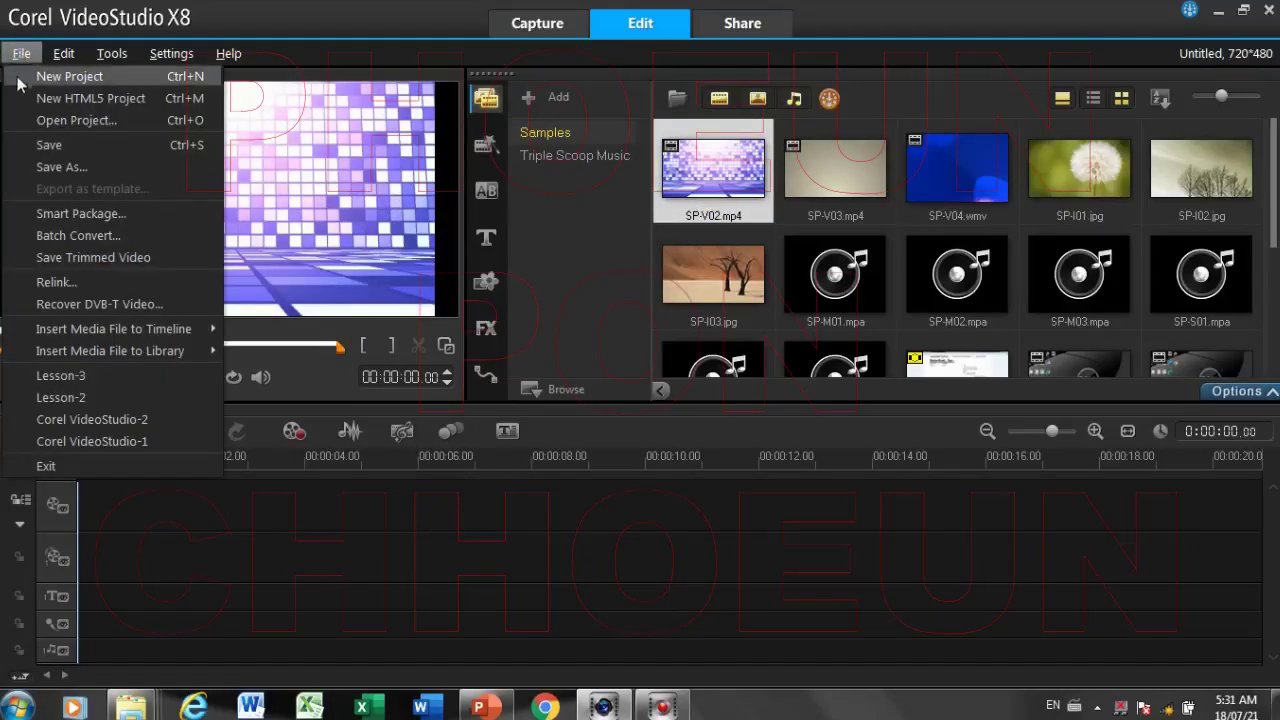
pyautogui.click(43, 121)
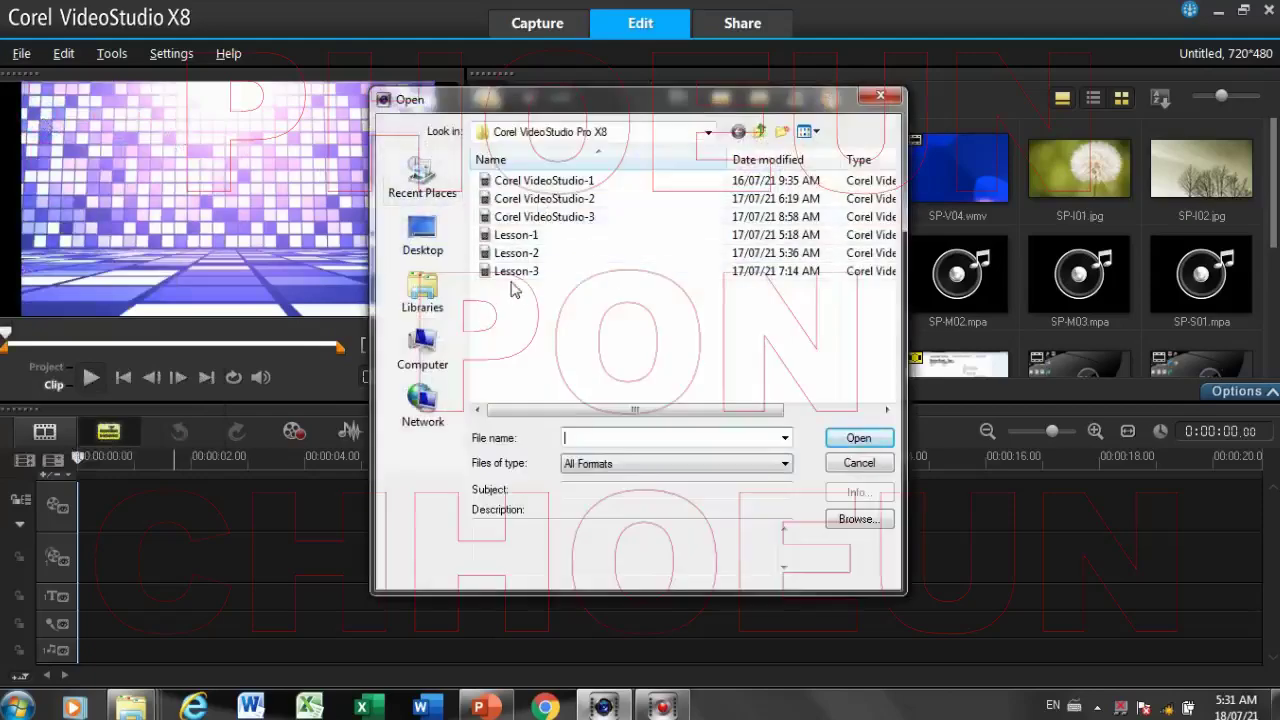
pyautogui.click(511, 272)
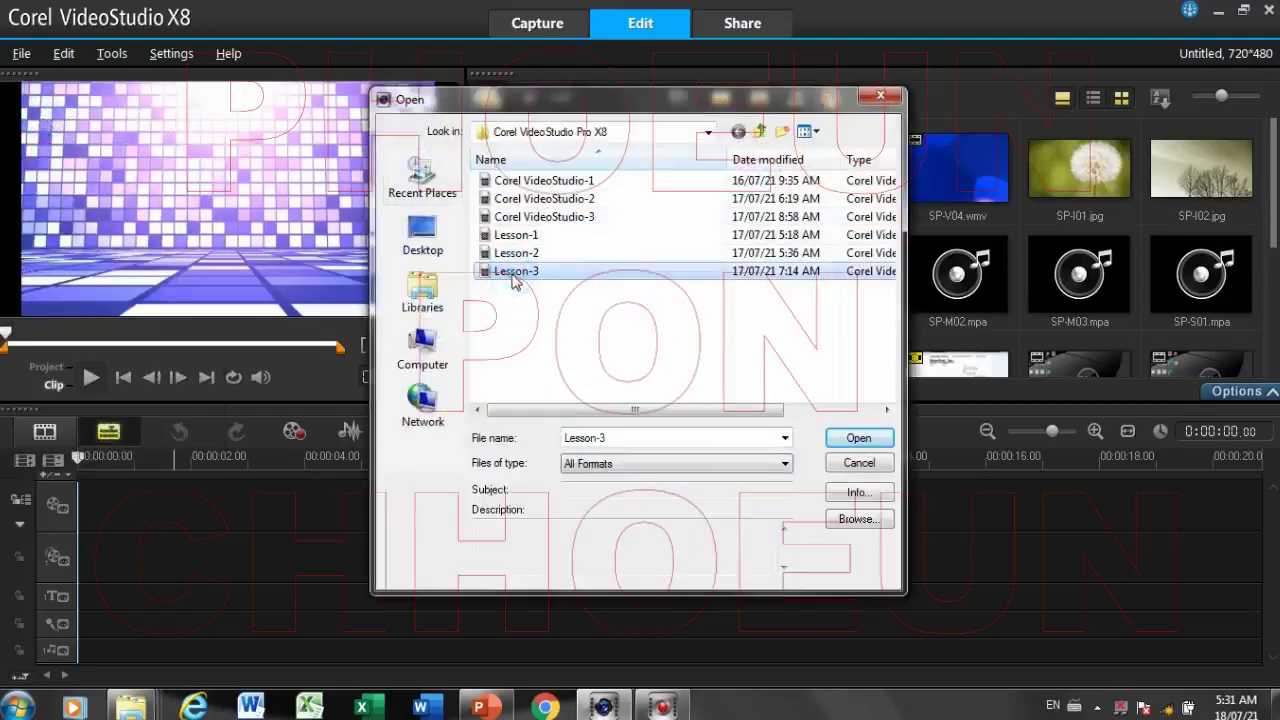
pyautogui.click(855, 440)
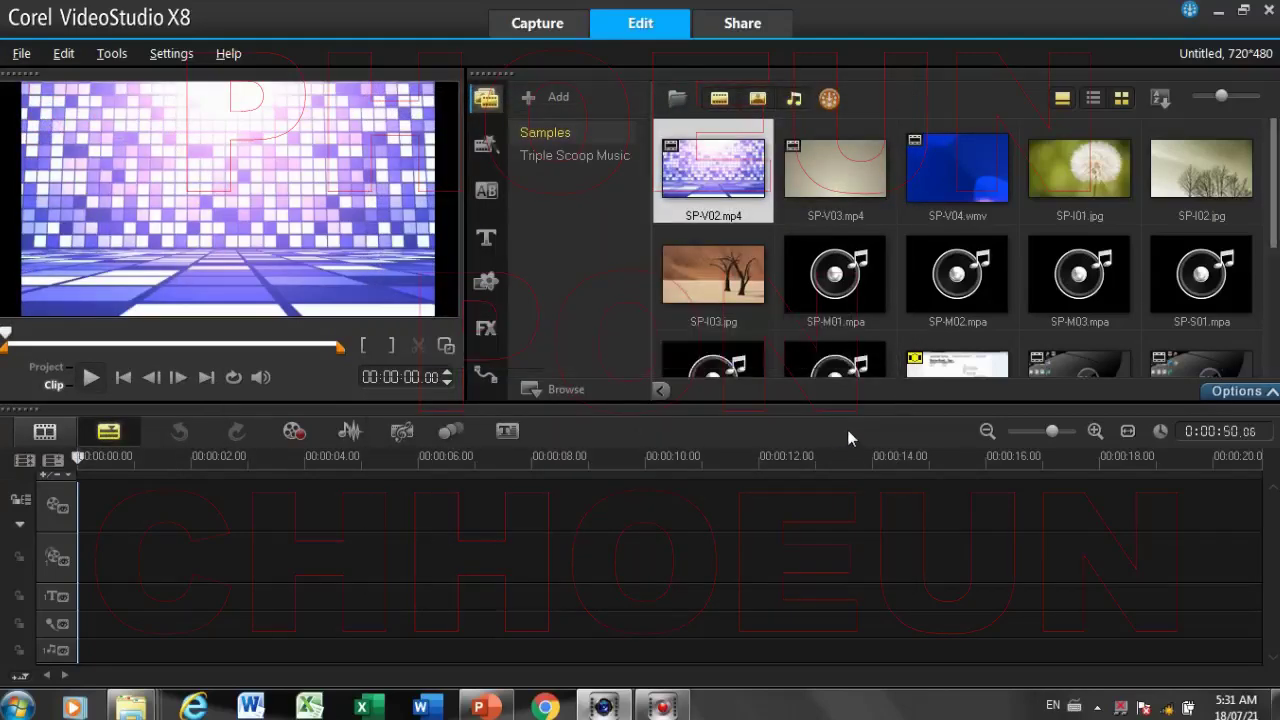
pyautogui.moveTo(1056, 433); pyautogui.dragTo(1042, 433)
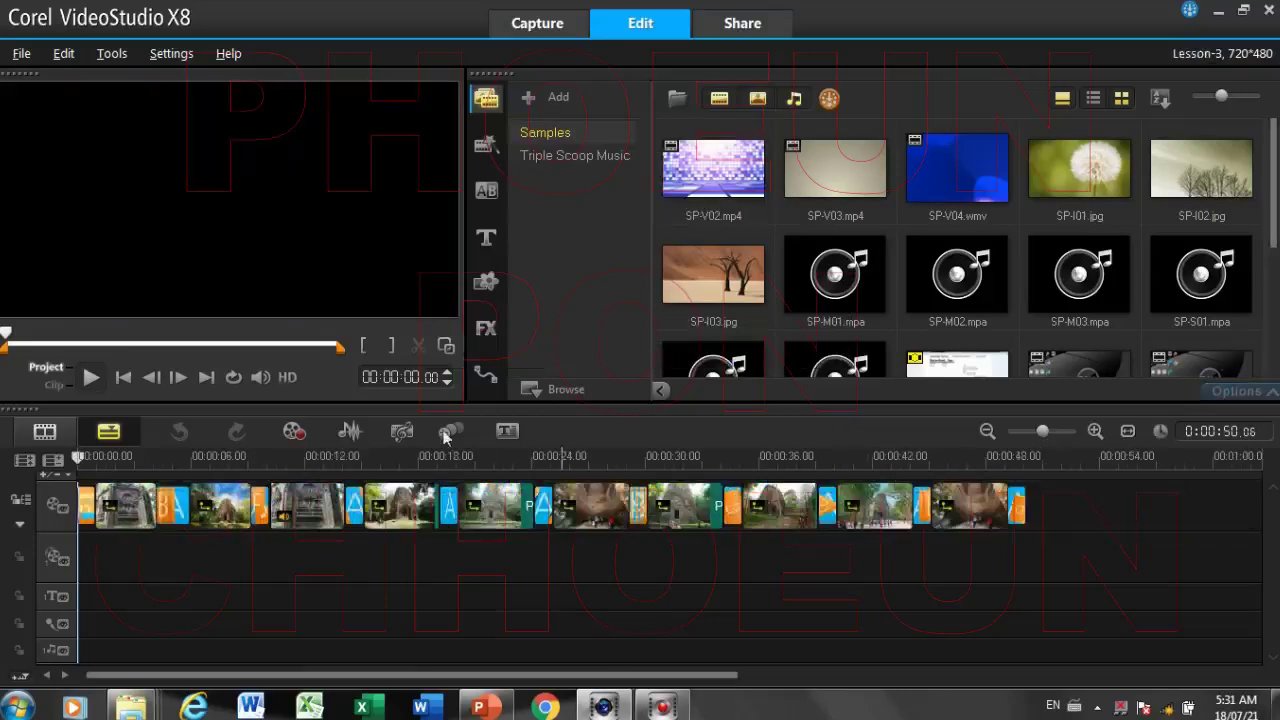
# Save a copy of the project as Lesson-4 in the Corel VideoStudio Pro X8 folder
pyautogui.click(21, 53)
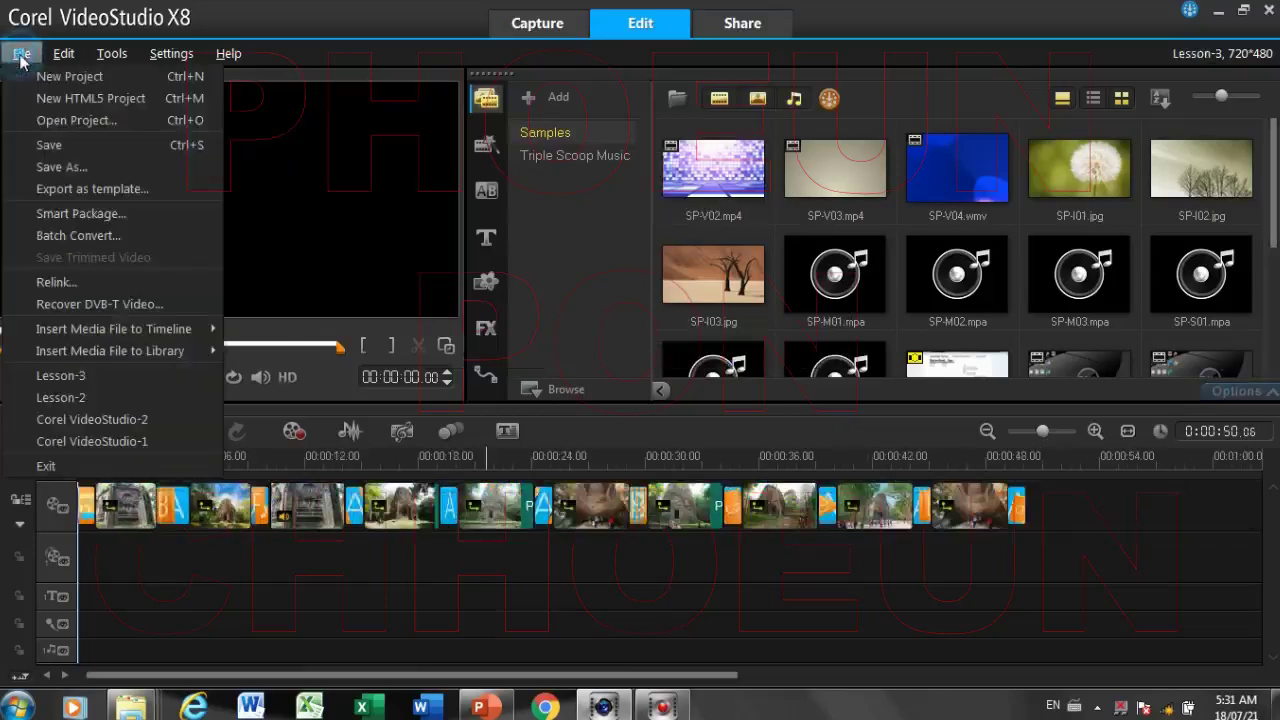
pyautogui.click(87, 167)
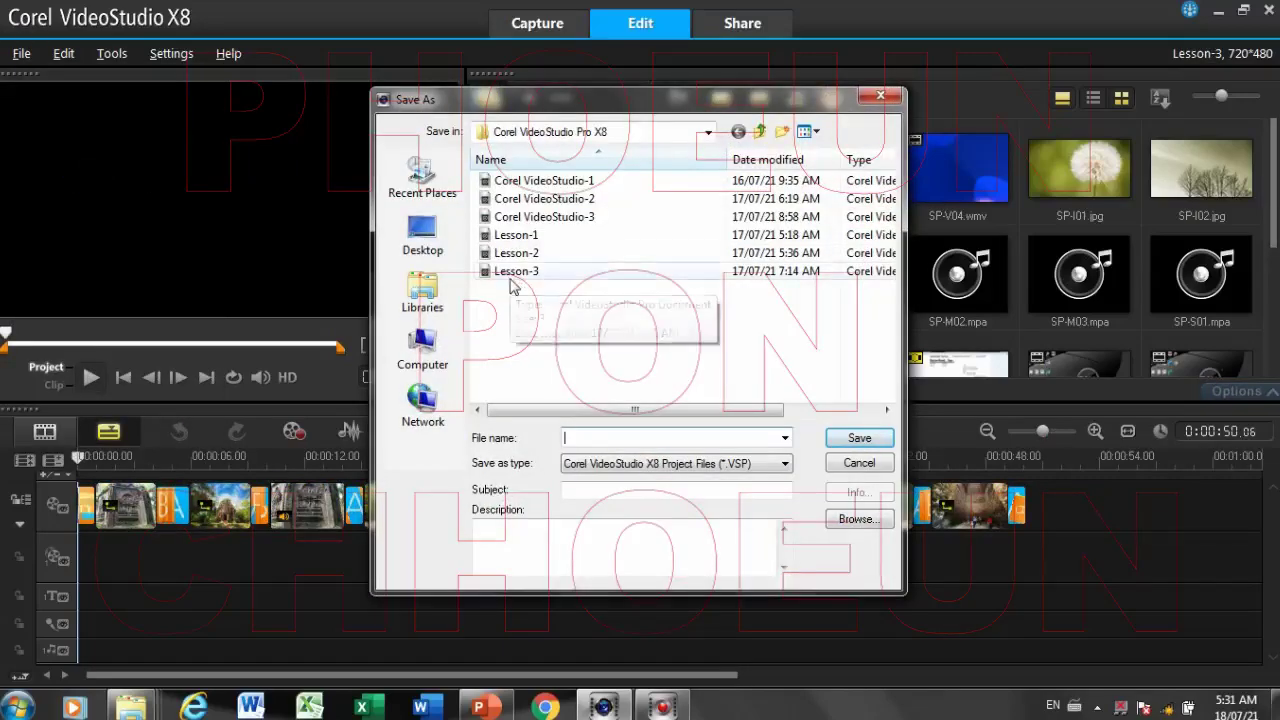
pyautogui.click(514, 272)
pyautogui.click(626, 437)
pyautogui.click(626, 437)
pyautogui.doubleClick(626, 437)
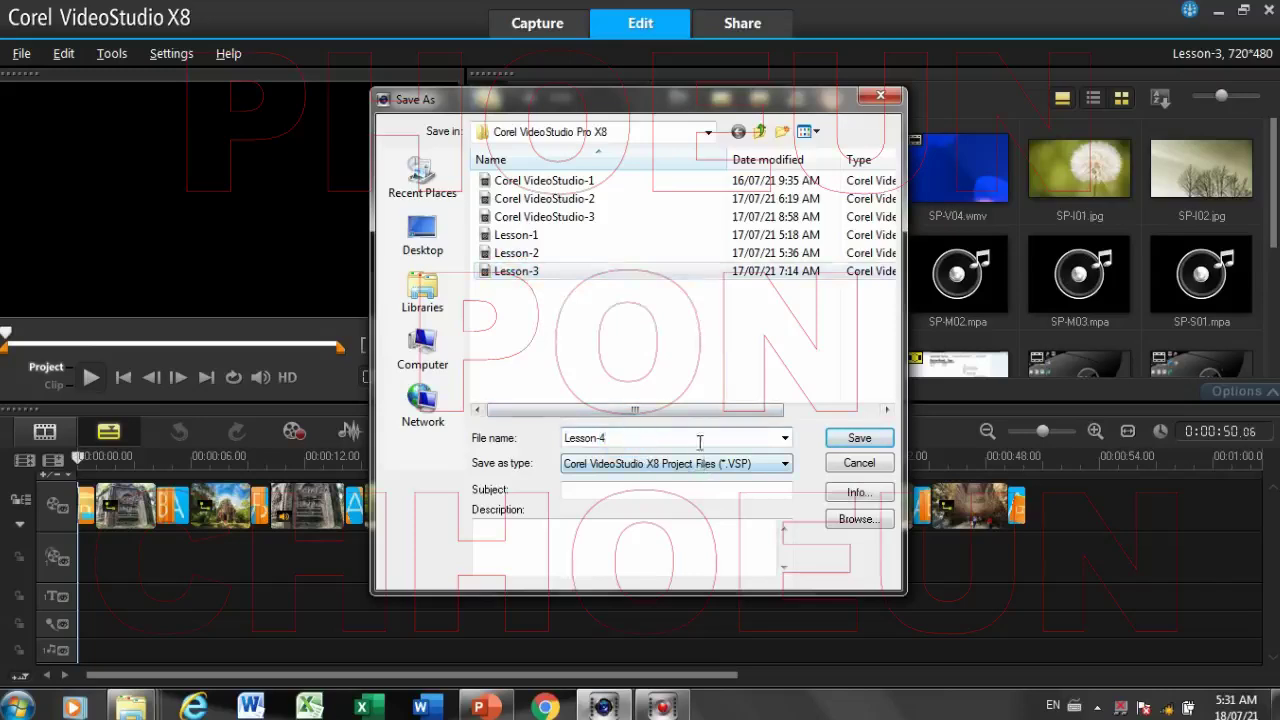
pyautogui.click(862, 438)
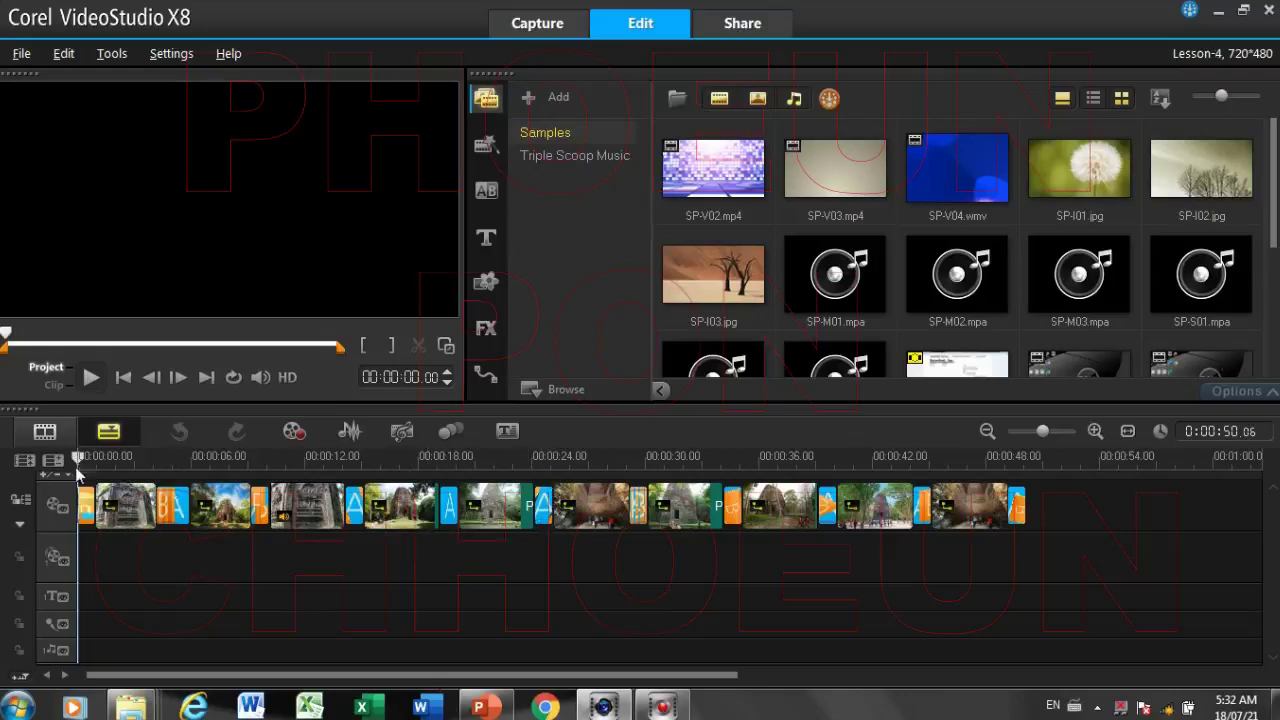
# Scrub through the first temple clip near the two-second mark and check the lesson slide in PowerPoint before returning to VideoStudio
pyautogui.moveTo(79, 456); pyautogui.dragTo(116, 456)
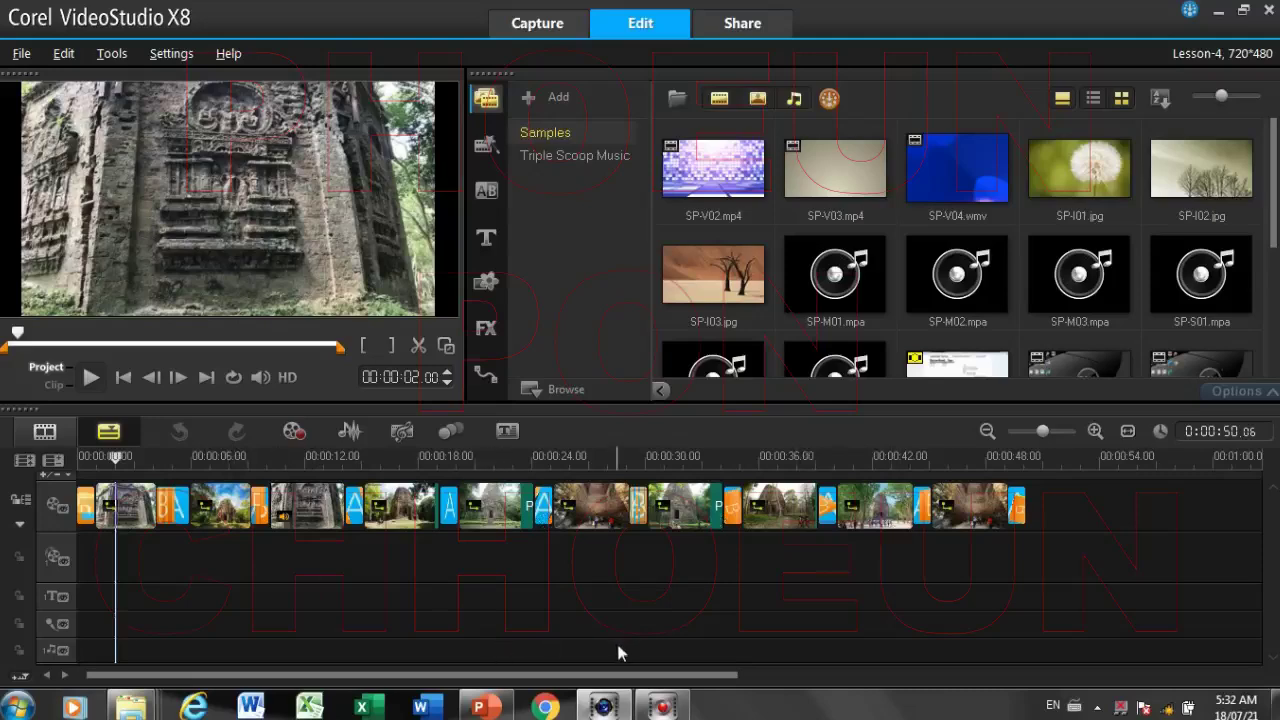
pyautogui.click(491, 708)
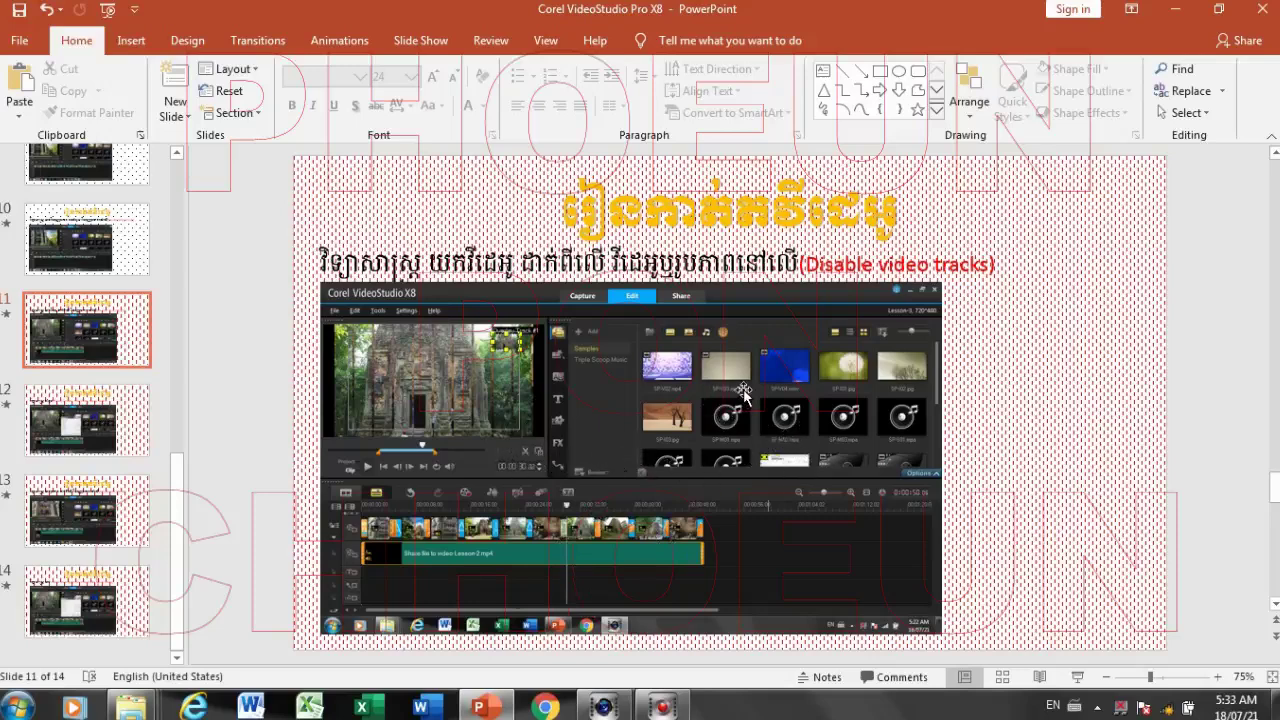
pyautogui.click(610, 708)
pyautogui.moveTo(116, 457)
pyautogui.mouseDown()
pyautogui.moveTo(78, 457)
pyautogui.moveTo(108, 457)
pyautogui.mouseUp()
# Close the extra Windows Explorer windows and bring the remaining SCC Partner (F:) window forward
pyautogui.moveTo(133, 706)
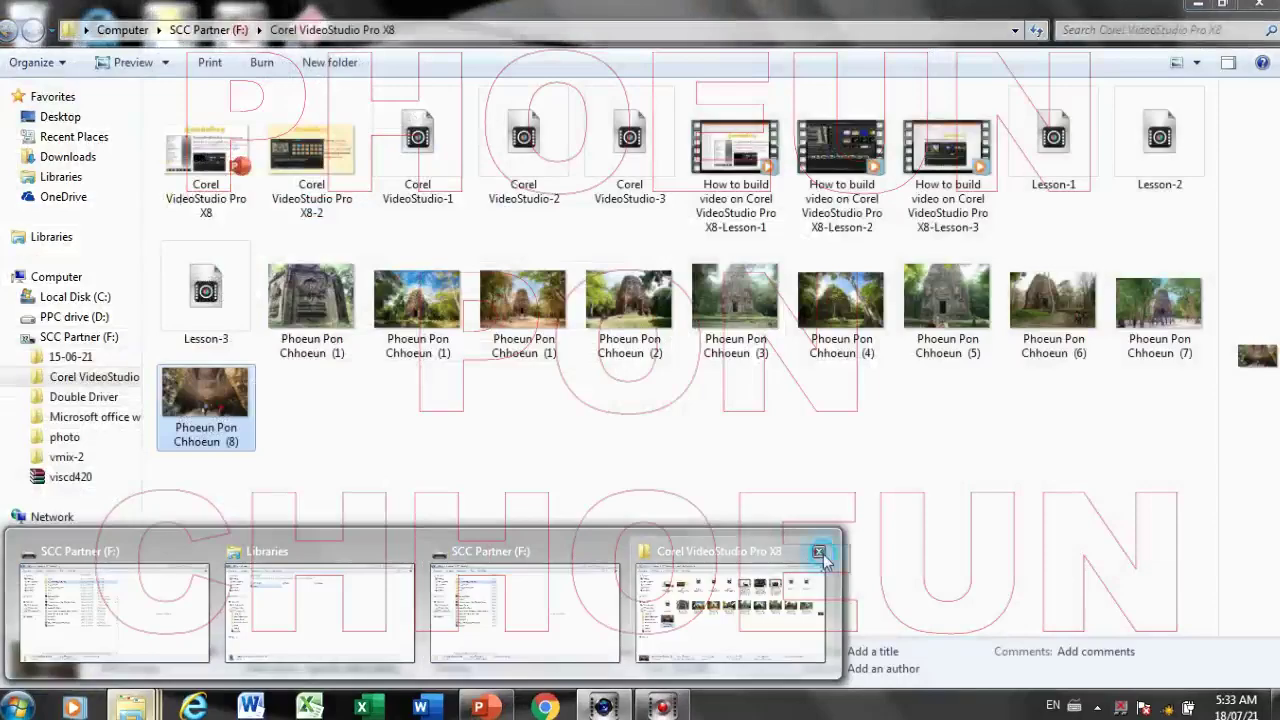
pyautogui.click(819, 552)
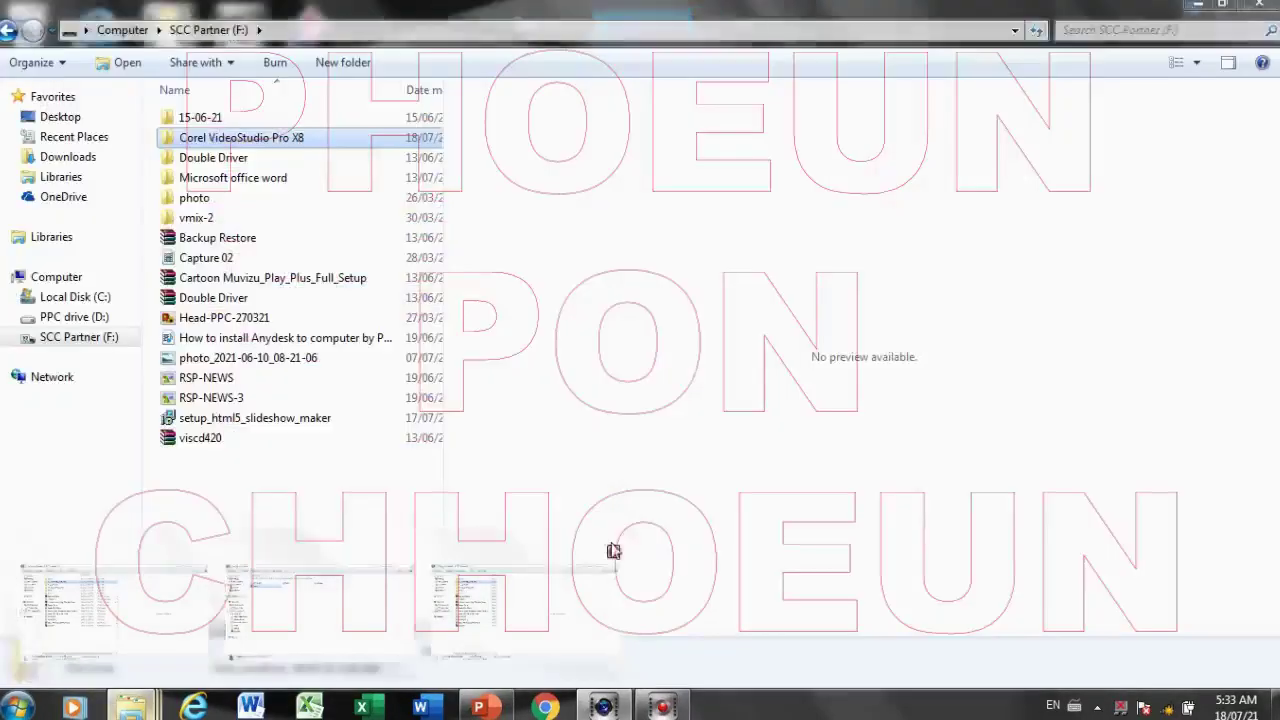
pyautogui.click(609, 545)
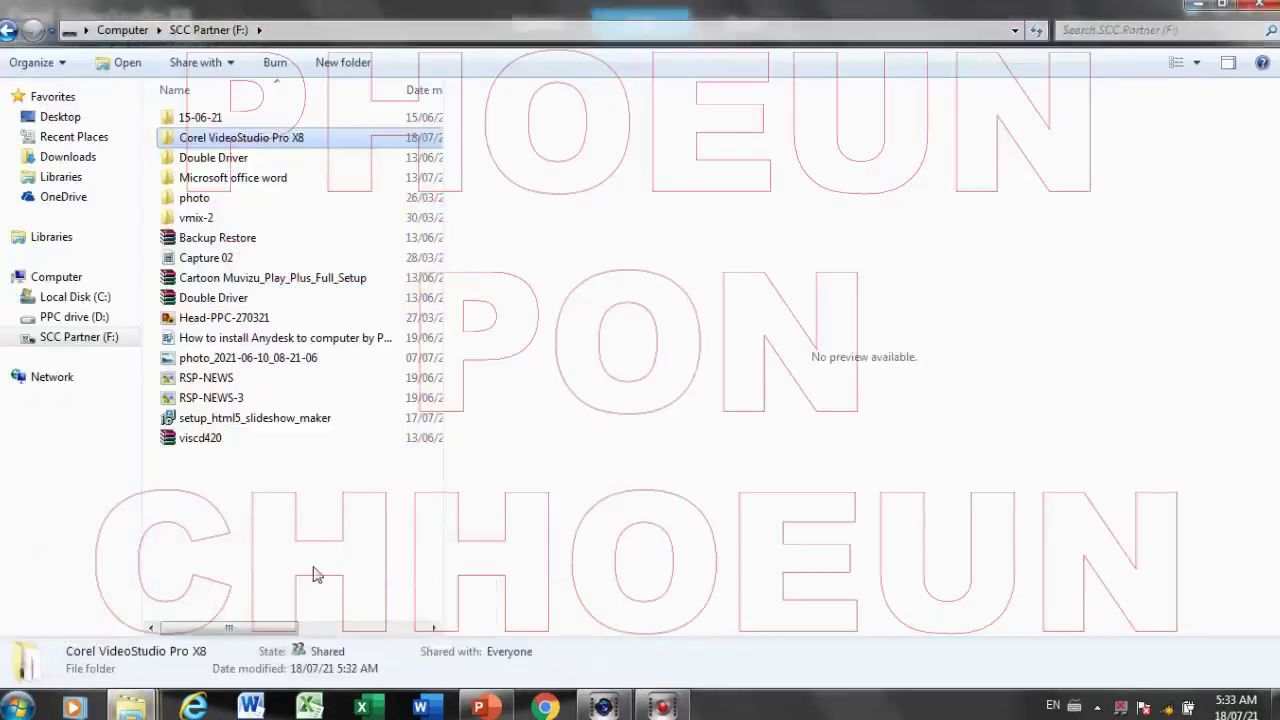
pyautogui.click(130, 707)
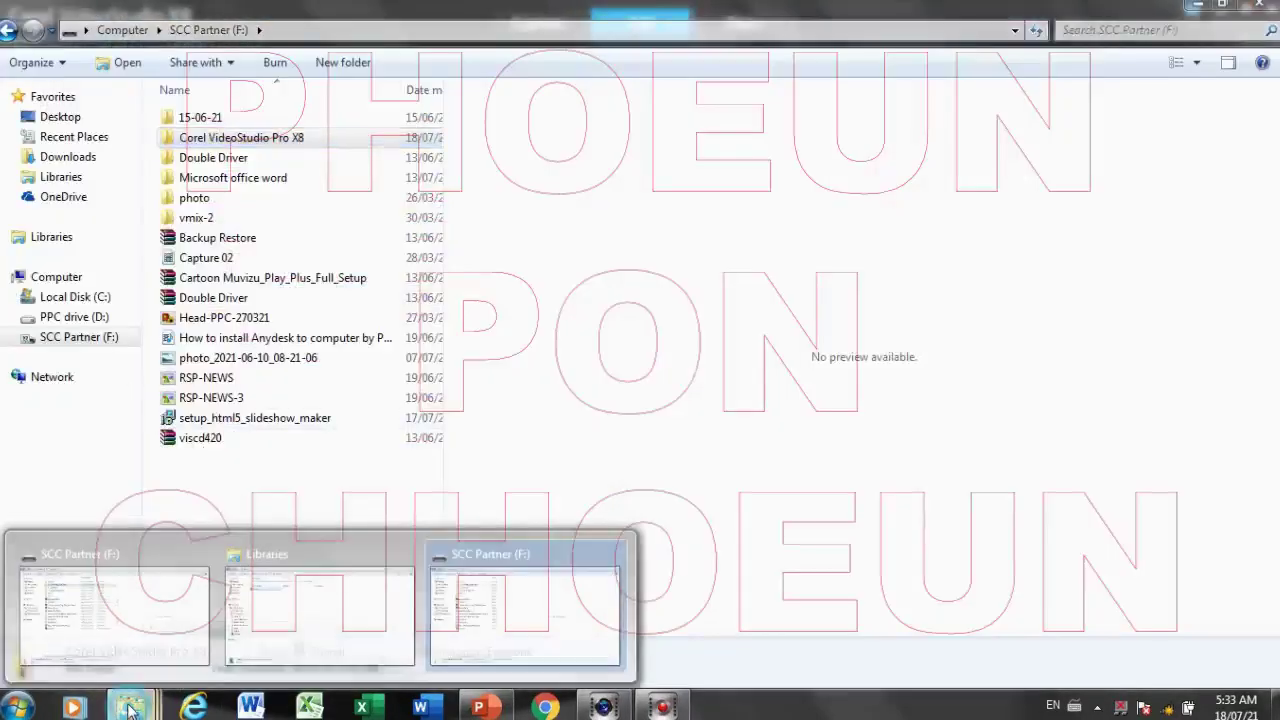
pyautogui.click(202, 551)
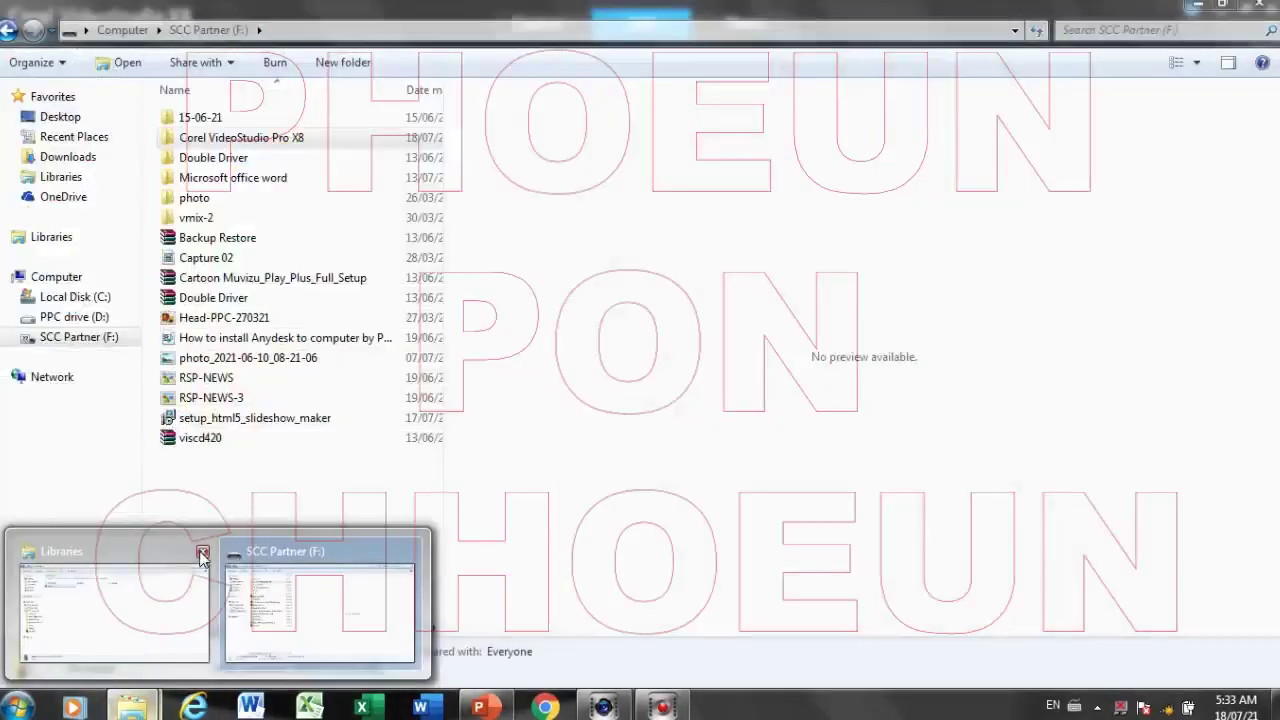
pyautogui.click(195, 551)
pyautogui.click(174, 574)
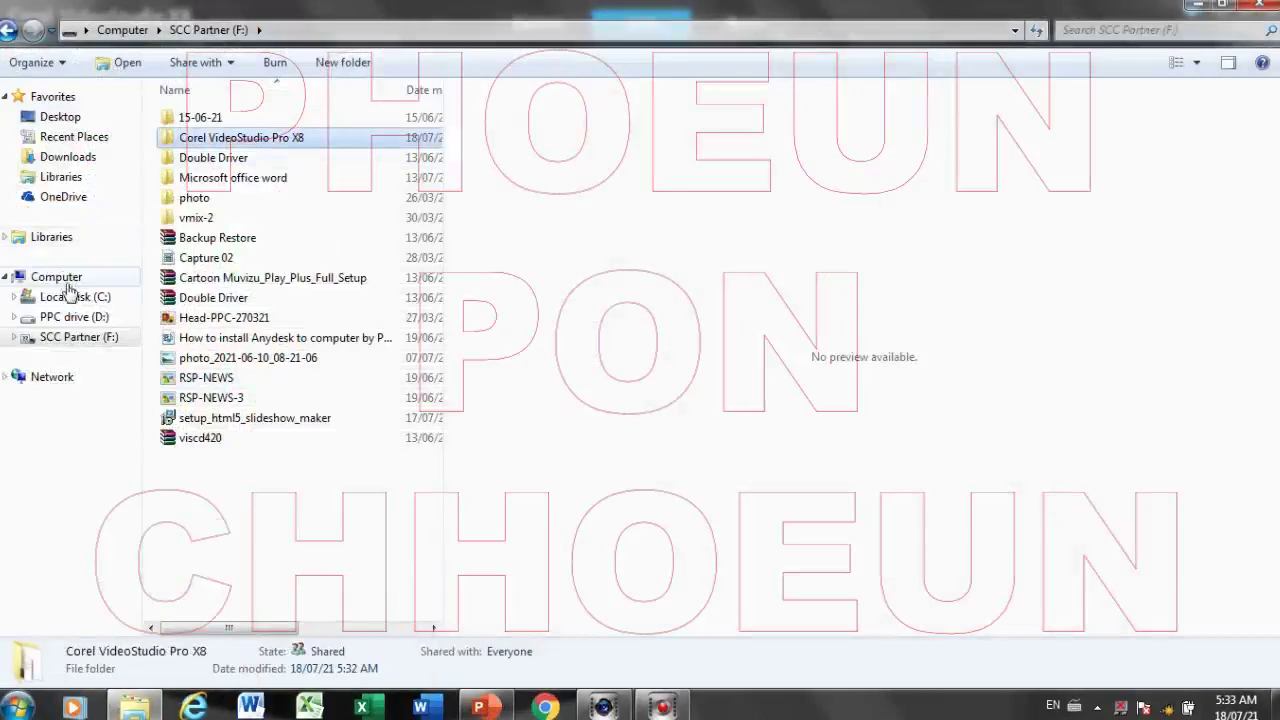
# Open the Videos library, select Share file to video-Lesson-2, and arrange its widened window over VideoStudio with the timeline uncovered
pyautogui.click(55, 240)
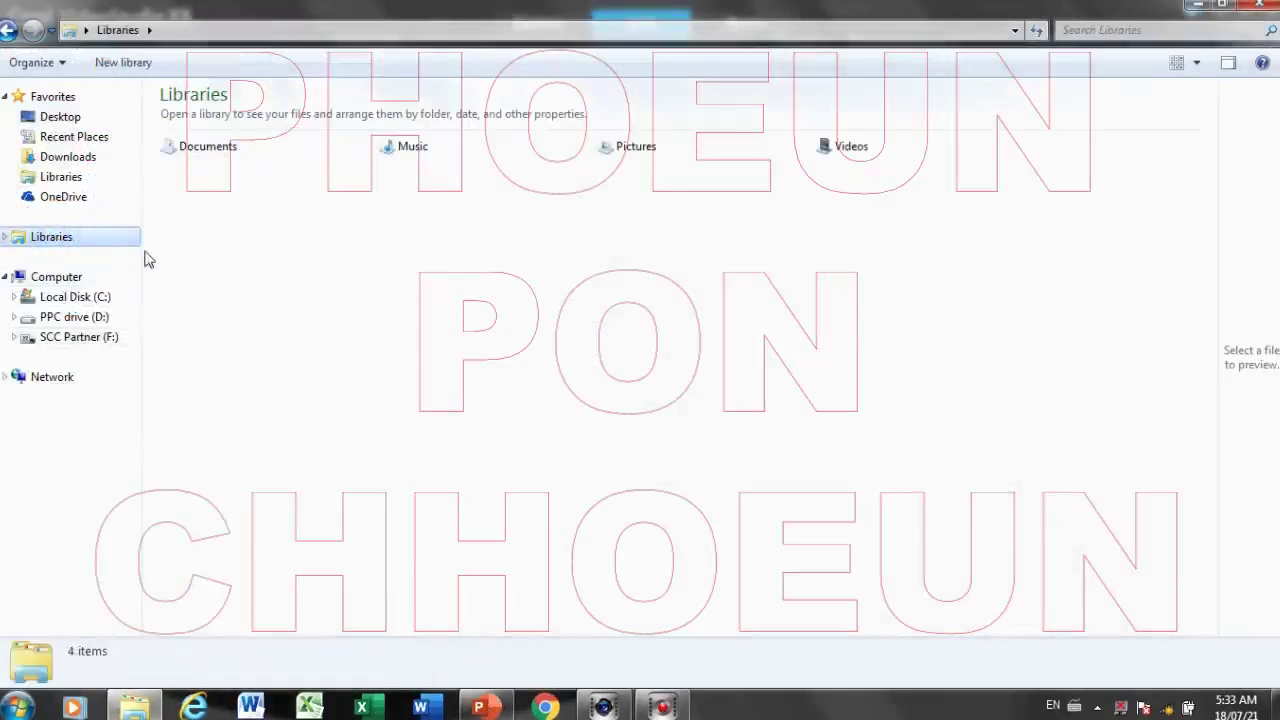
pyautogui.doubleClick(830, 147)
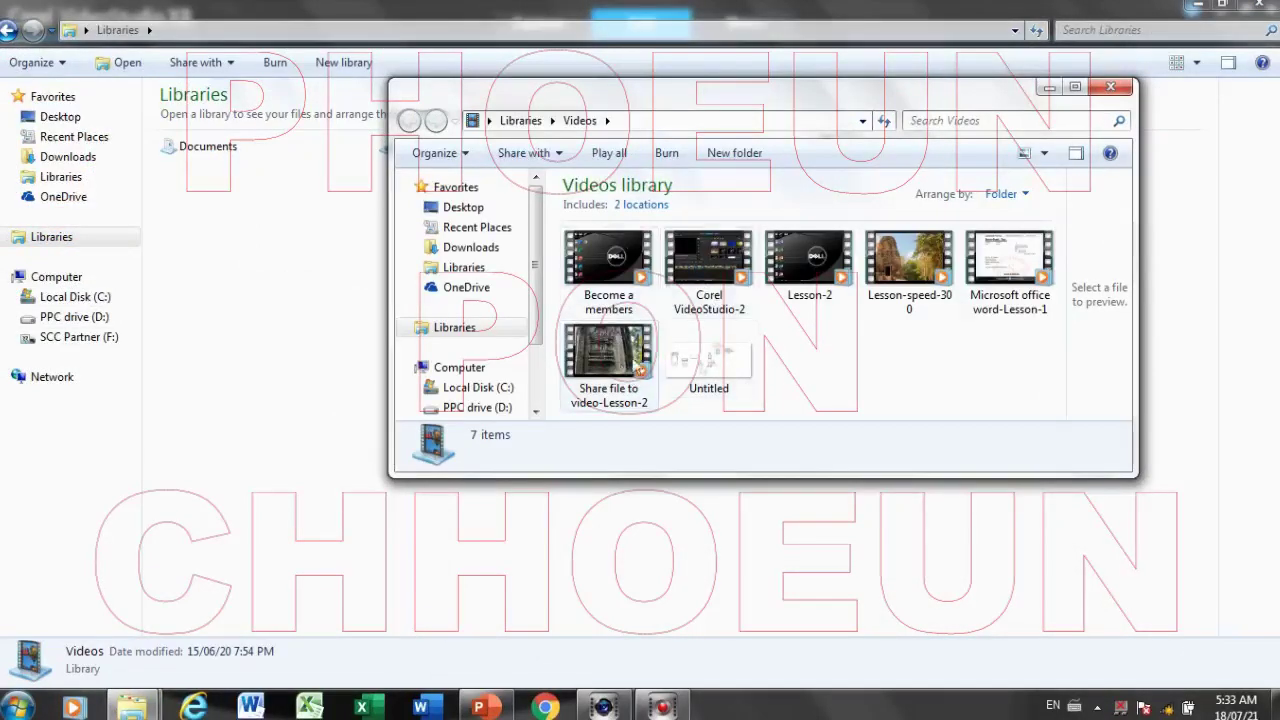
pyautogui.click(592, 370)
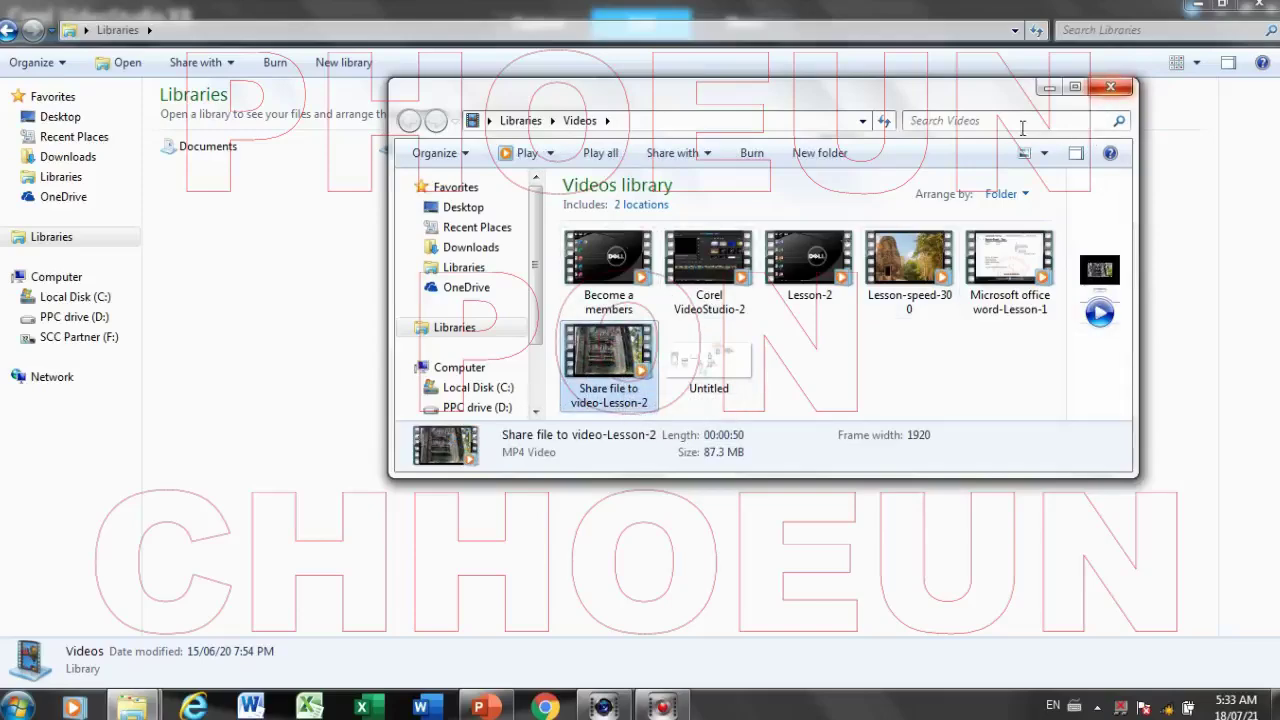
pyautogui.click(1203, 8)
pyautogui.moveTo(865, 100); pyautogui.dragTo(972, 60)
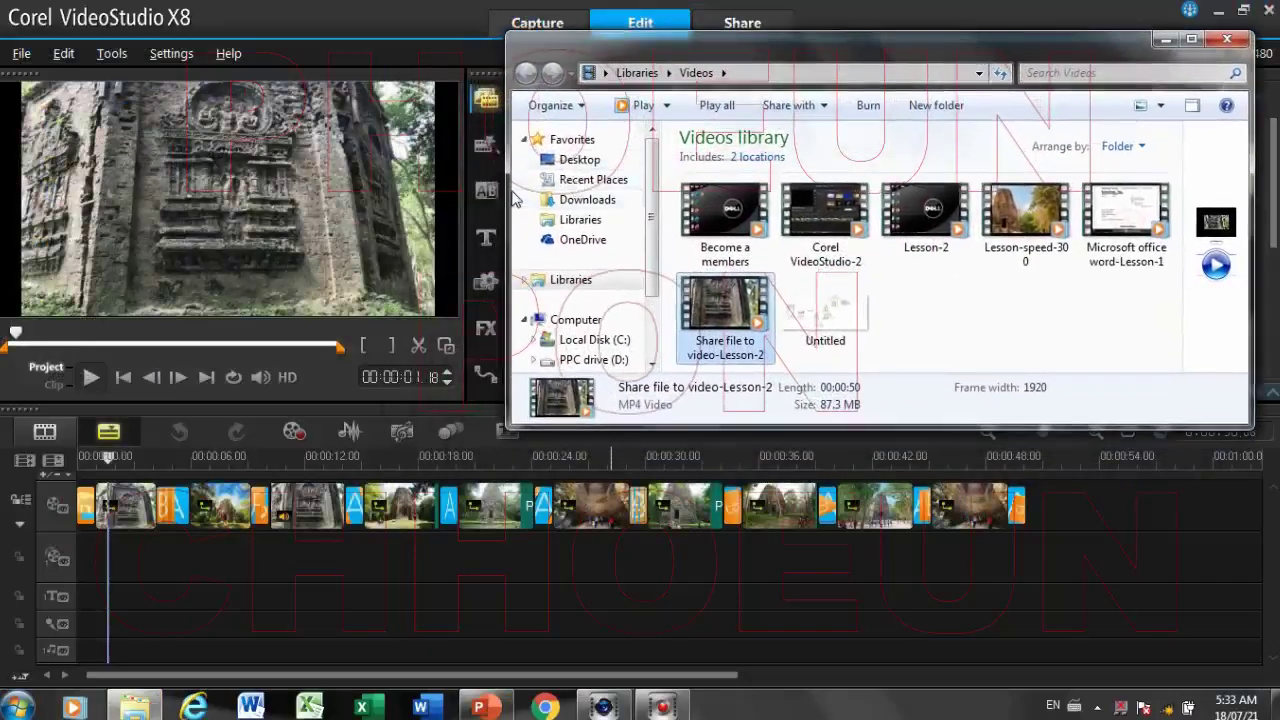
pyautogui.moveTo(508, 187); pyautogui.dragTo(466, 187)
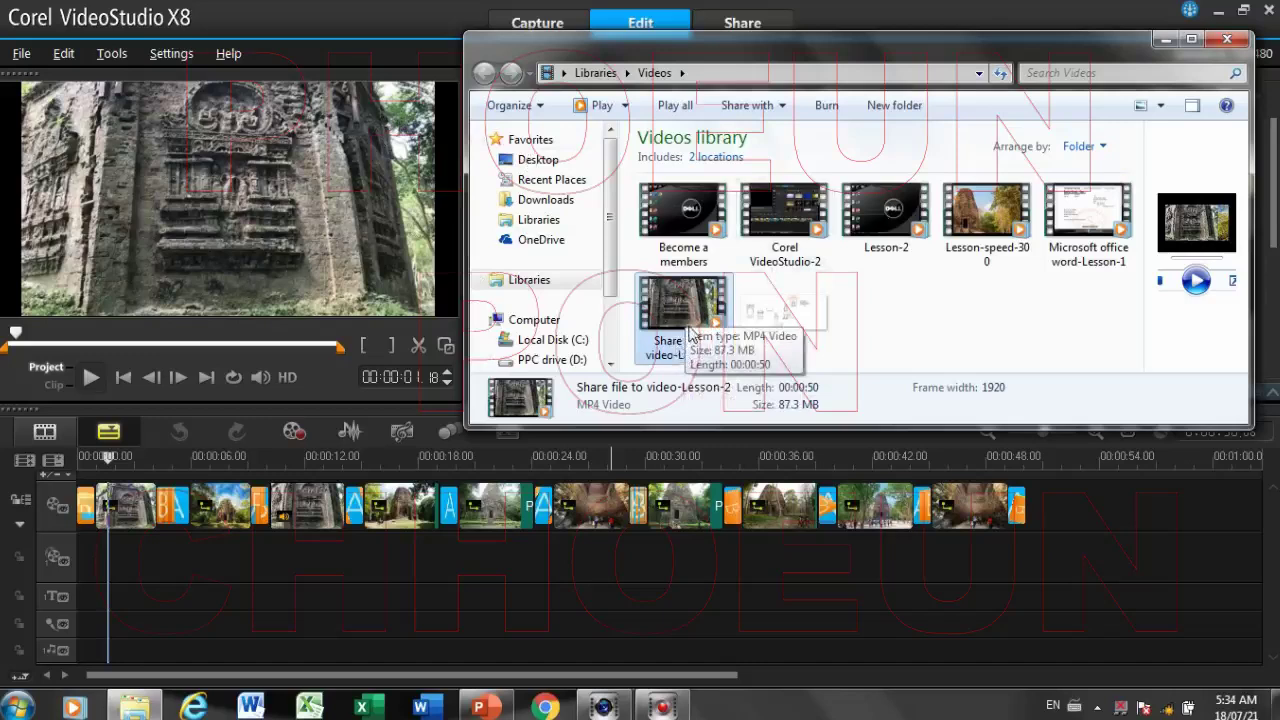
# Add Share file to video-Lesson-2.mp4 to the first overlay track and align its start with the beginning of the timeline
pyautogui.moveTo(686, 305); pyautogui.dragTo(177, 574)
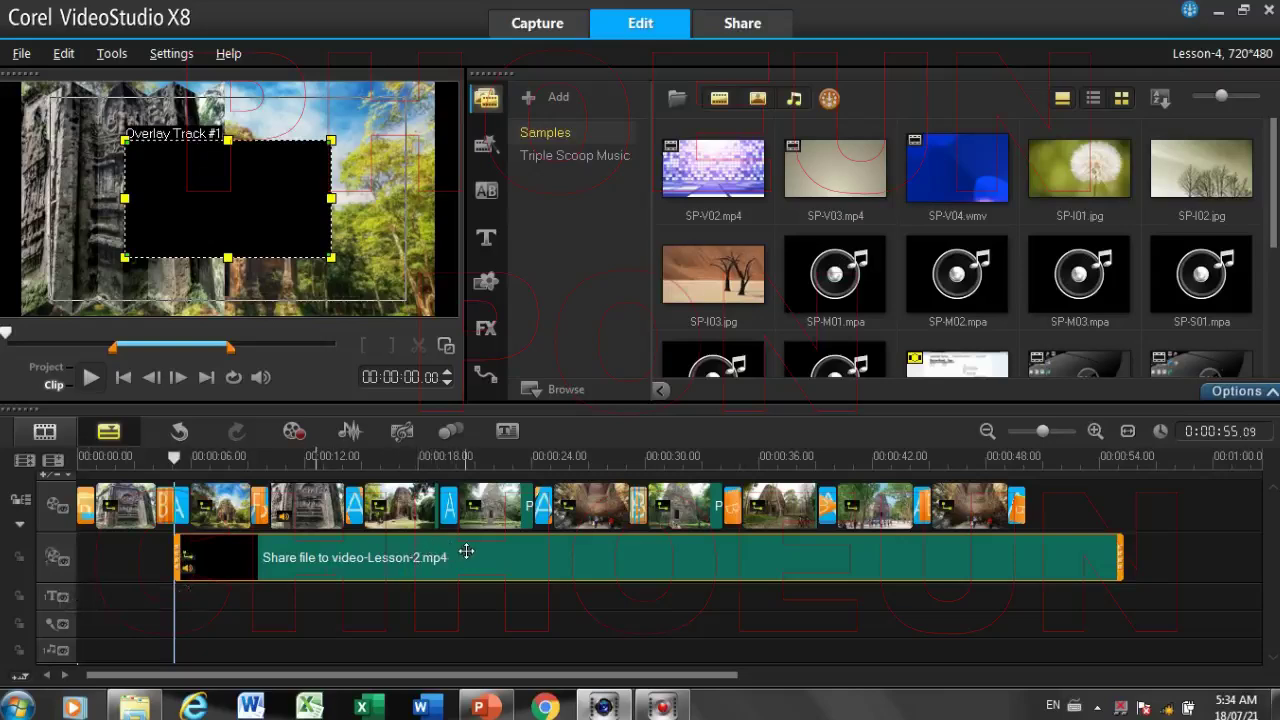
pyautogui.moveTo(471, 551); pyautogui.dragTo(429, 554)
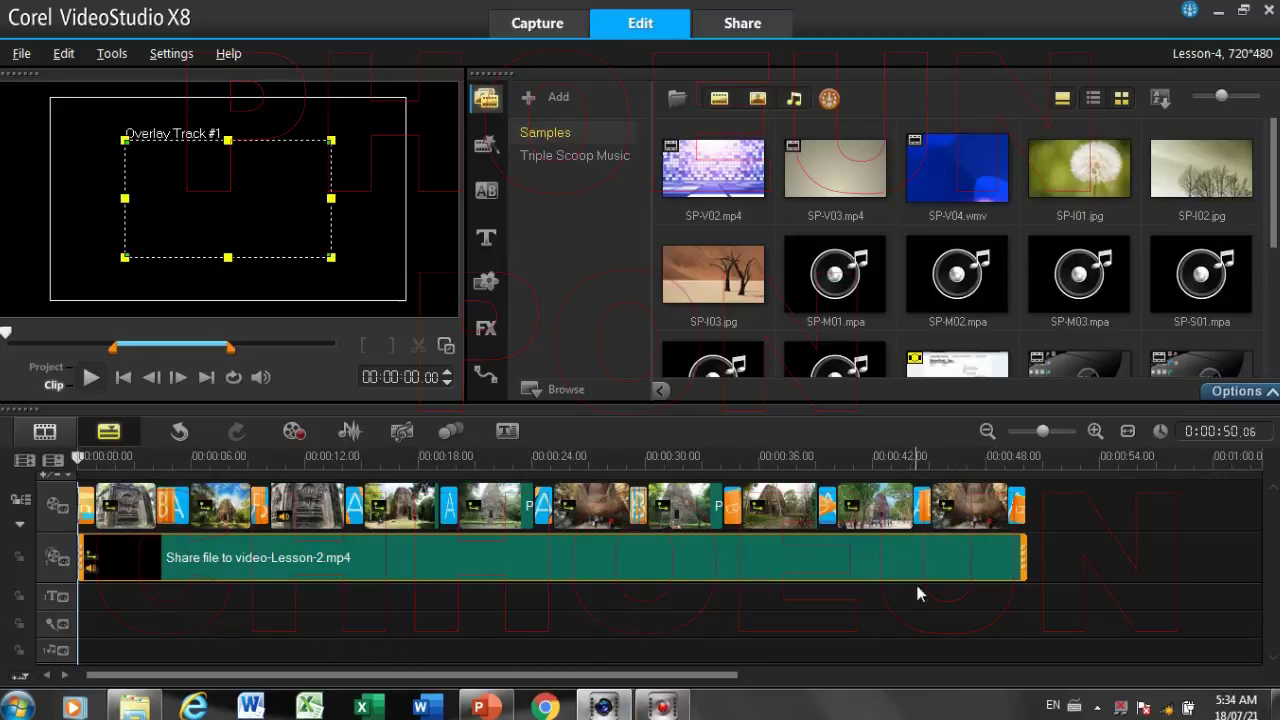
pyautogui.hscroll(1, 906, 587)
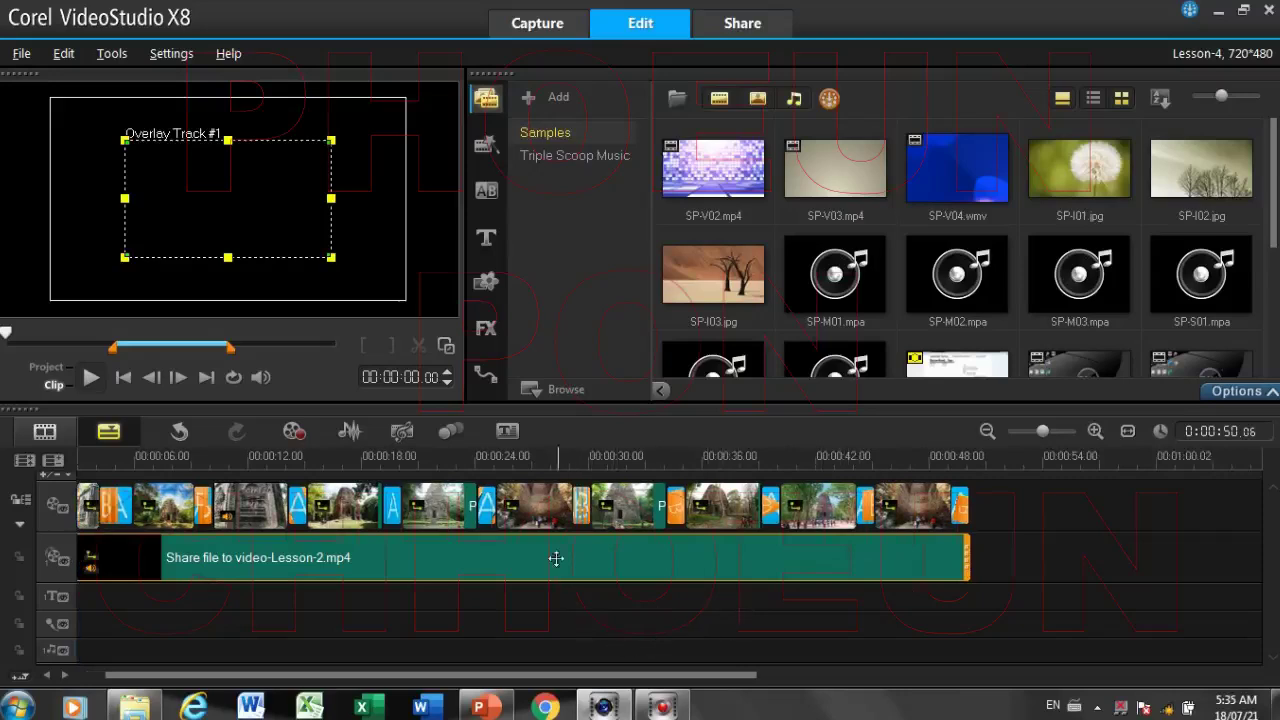
# Switch to PowerPoint and shrink the VideoStudio screenshot on slide 11 to leave more space beneath the description
pyautogui.click(492, 712)
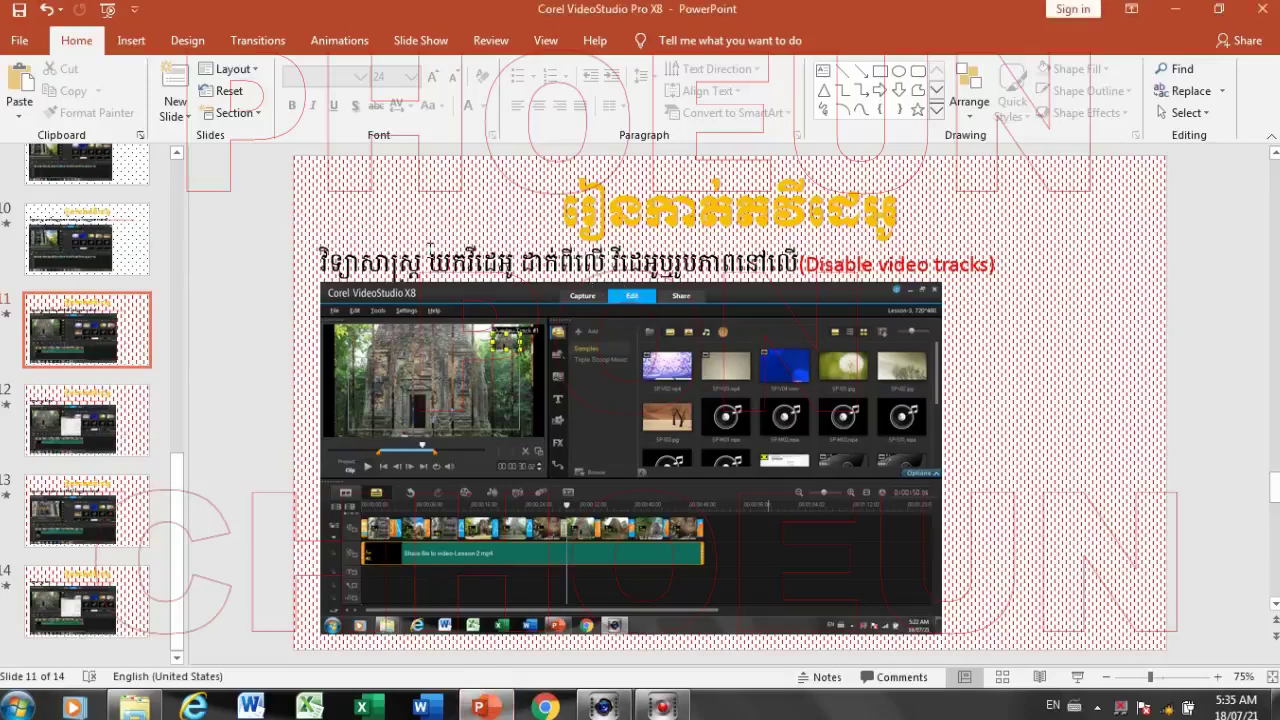
pyautogui.click(746, 340)
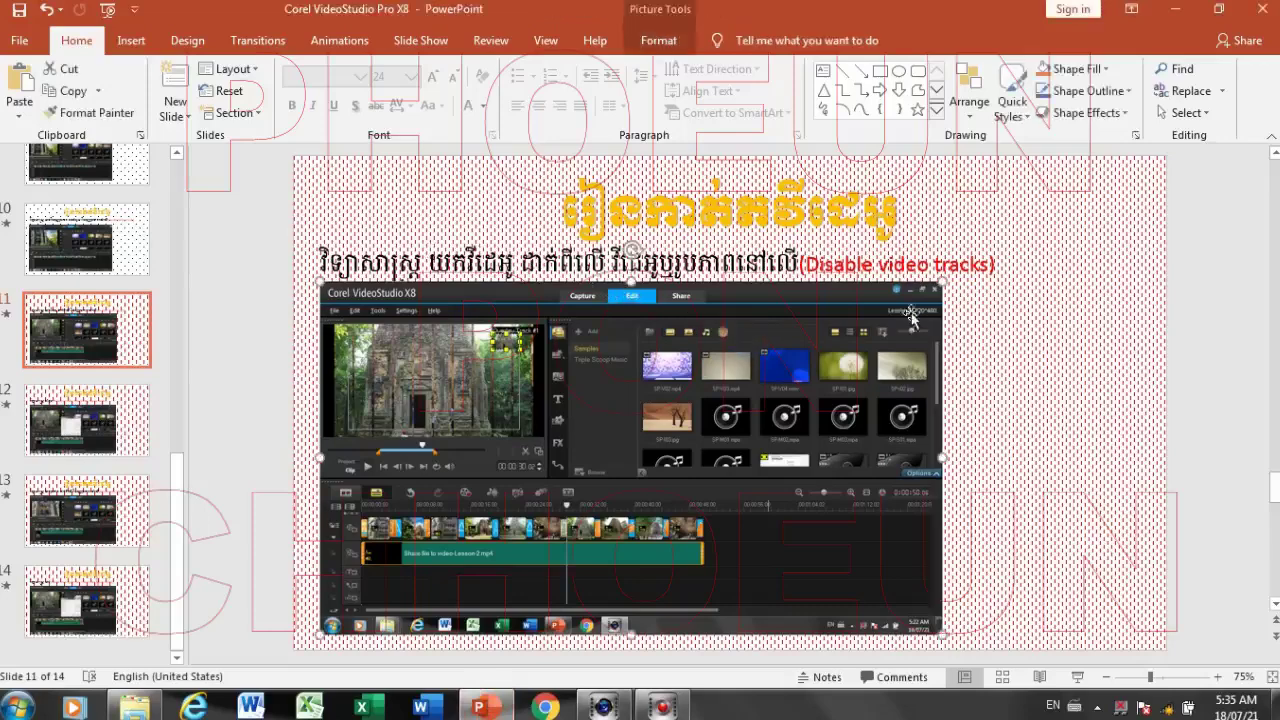
pyautogui.moveTo(941, 286); pyautogui.dragTo(893, 315)
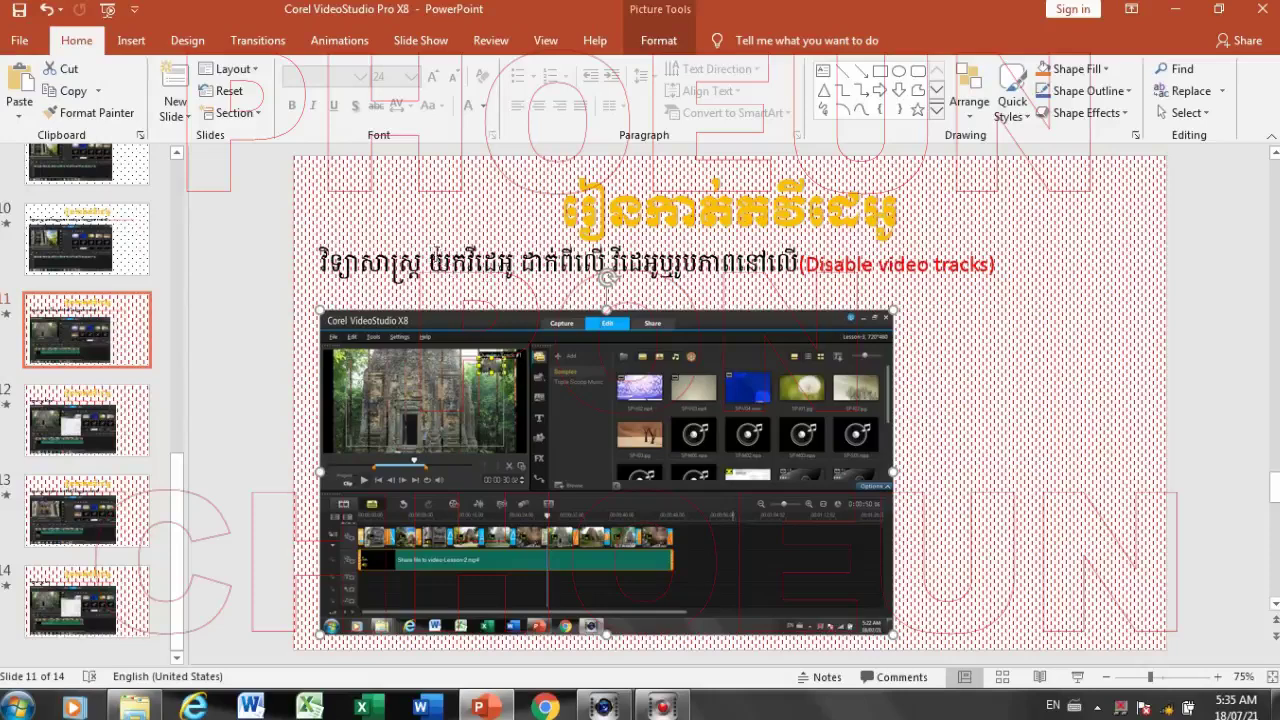
# Break the slide's description after វិទ្យាសាស្ត្រ so that the remaining text starts on a second line
pyautogui.click(762, 266)
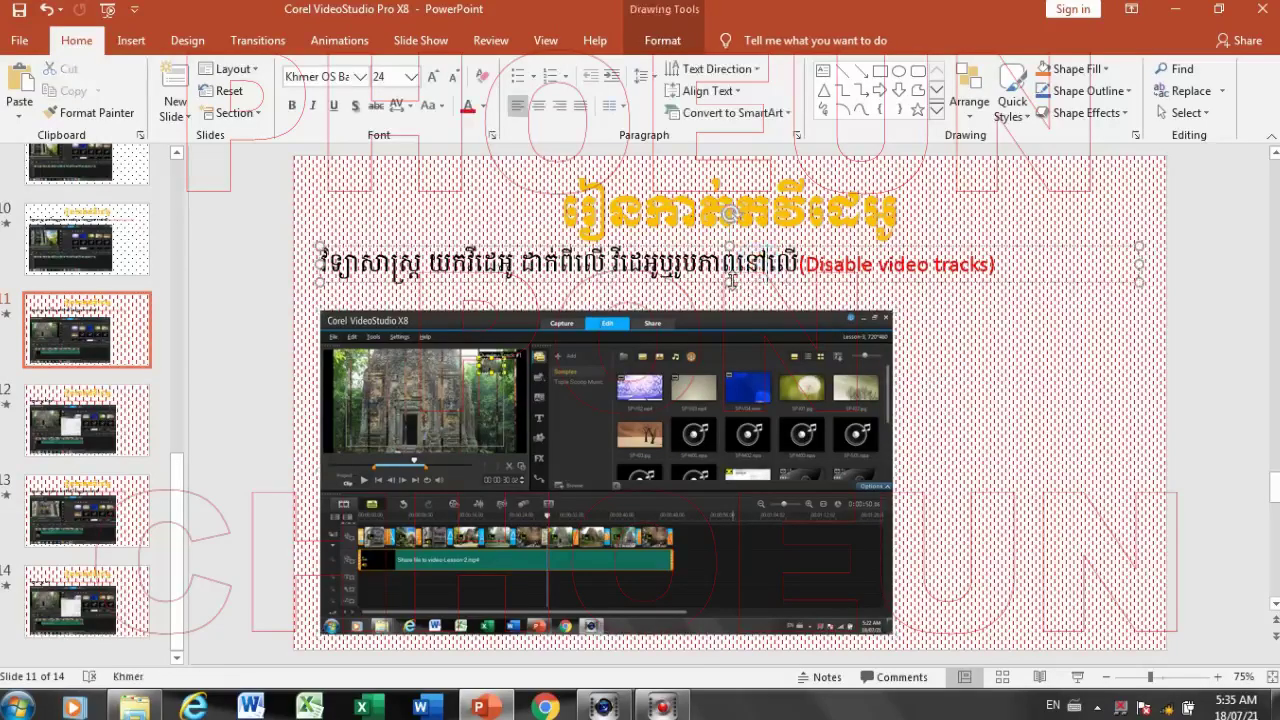
pyautogui.click(732, 283)
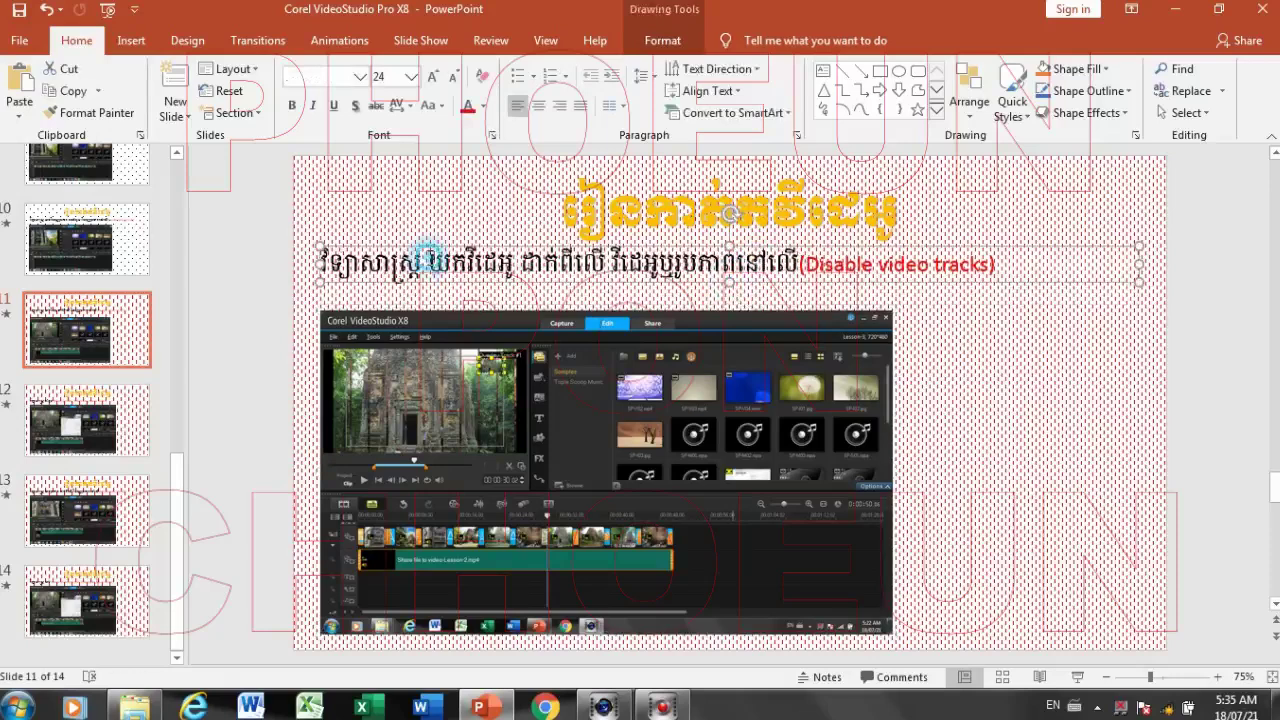
pyautogui.click(429, 263)
pyautogui.press('Return')
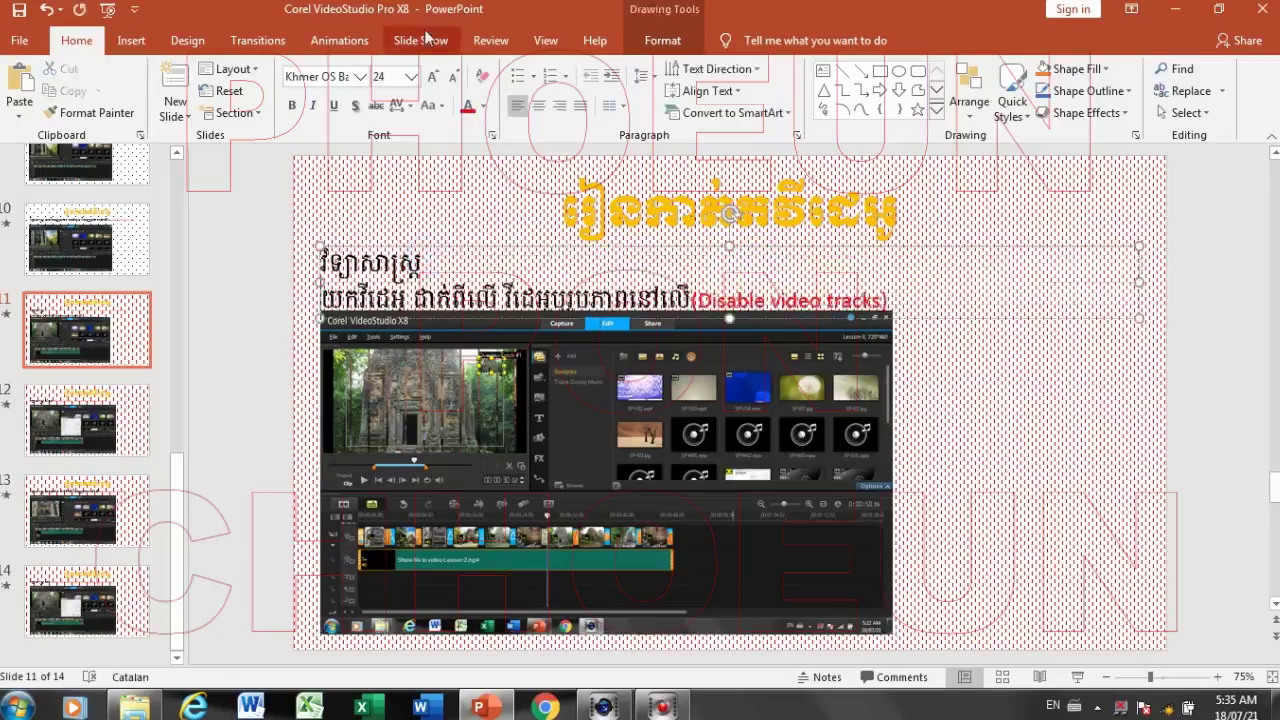
pyautogui.moveTo(735, 247); pyautogui.dragTo(730, 245)
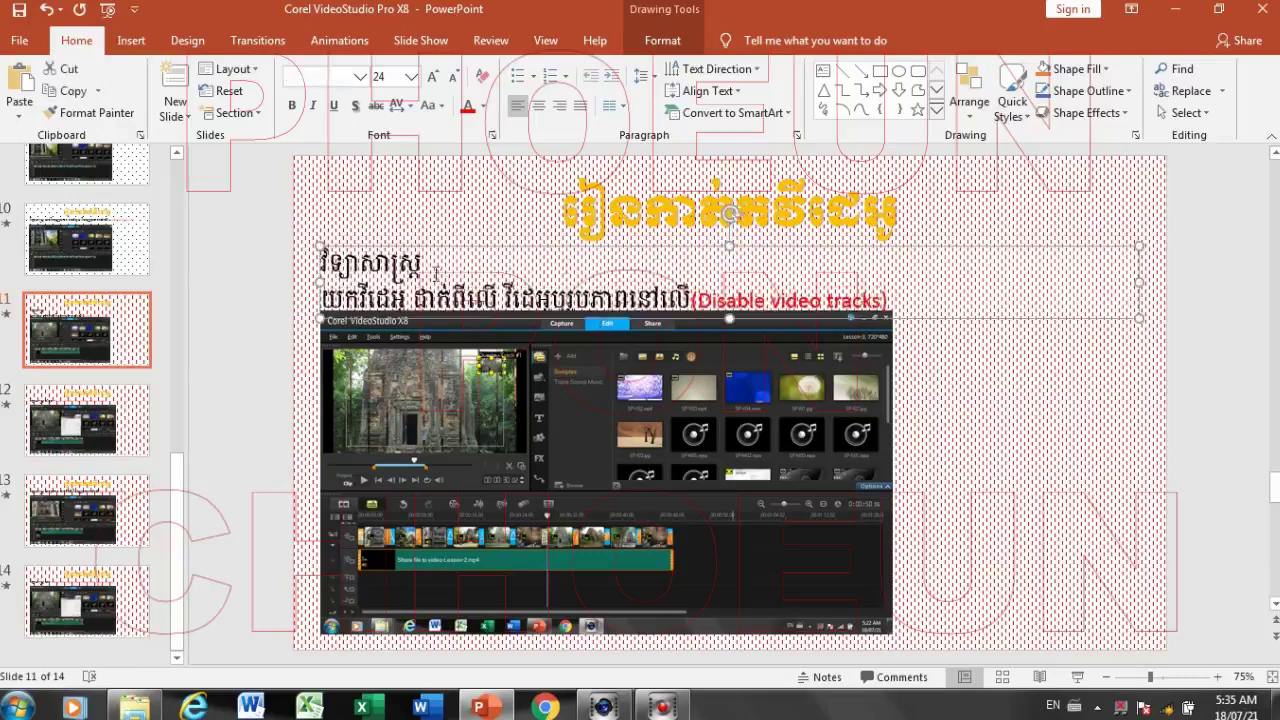
# Add the Khmer word ចម្លង after វិទ្យាសាស្ត្រ on the description's first line
pyautogui.click(421, 262)
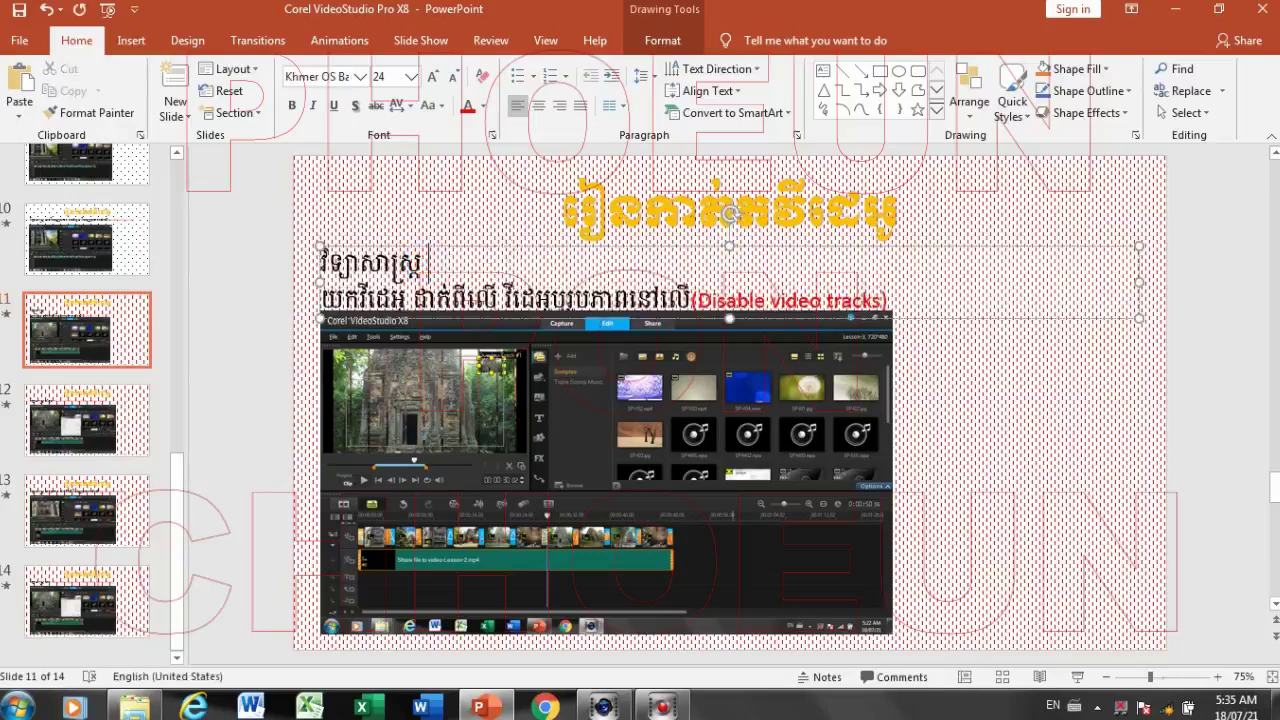
pyautogui.hotkey('alt', 'shift')
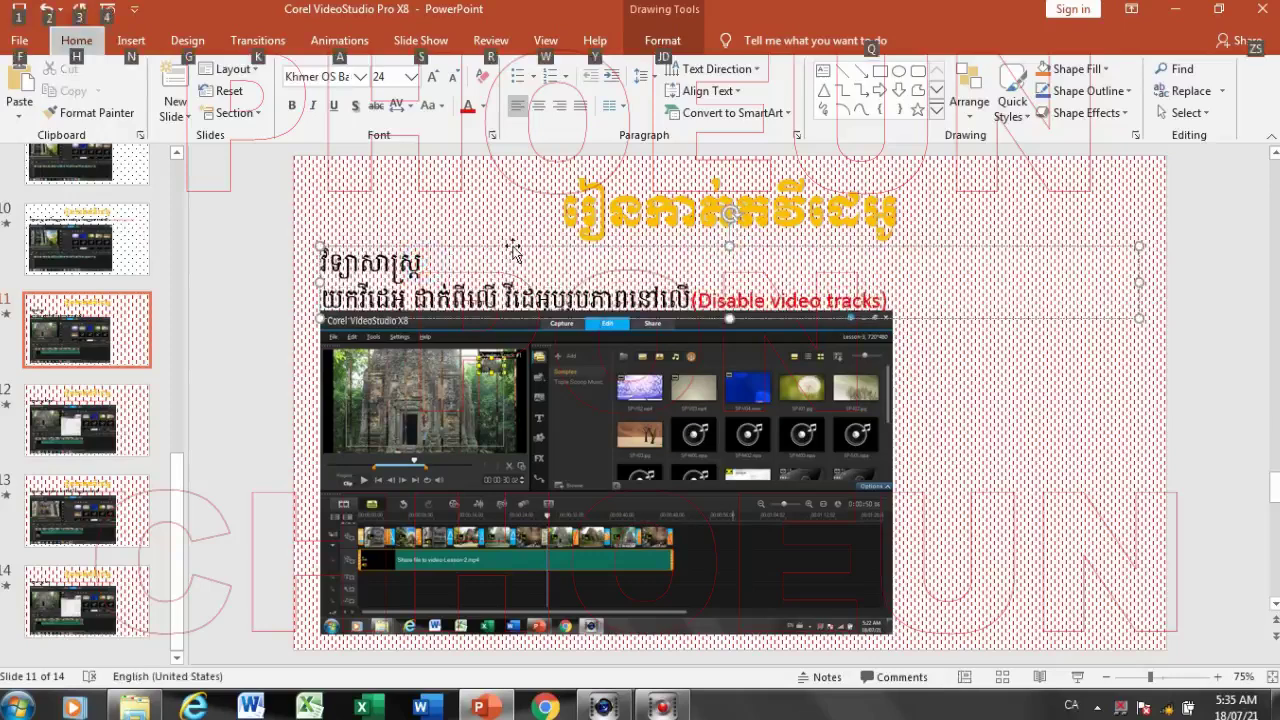
pyautogui.hotkey('alt', 'shift')
pyautogui.write('ថ')
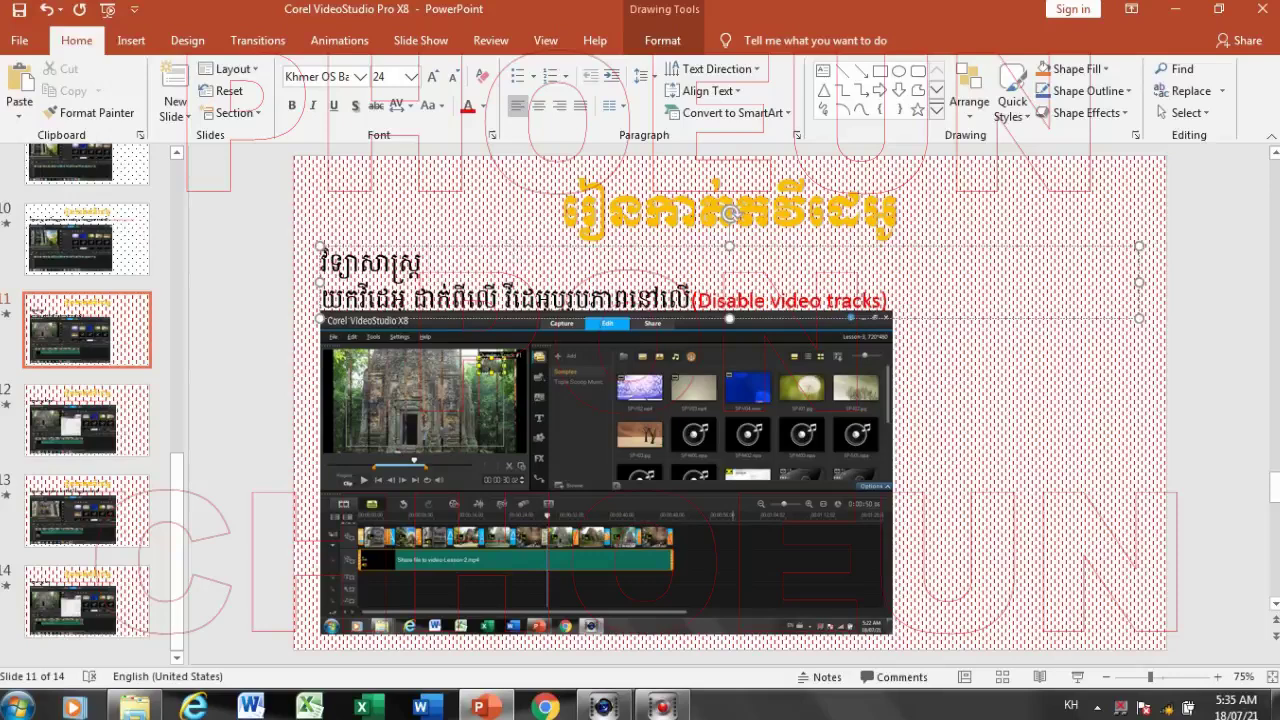
pyautogui.write('ម្លង')
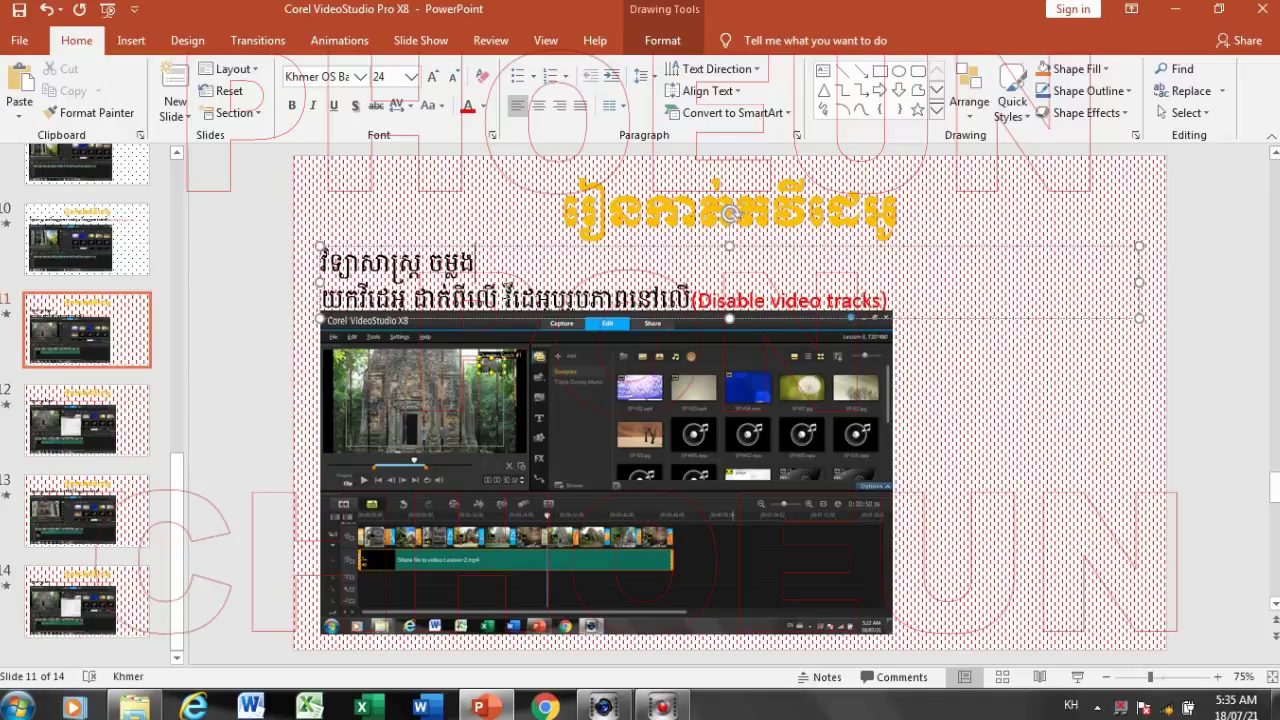
# Copy វីដេអូឬរូបភាពនៅលើ(Disable video tracks) from the second line to the end of the first line
pyautogui.moveTo(503, 292); pyautogui.dragTo(896, 303)
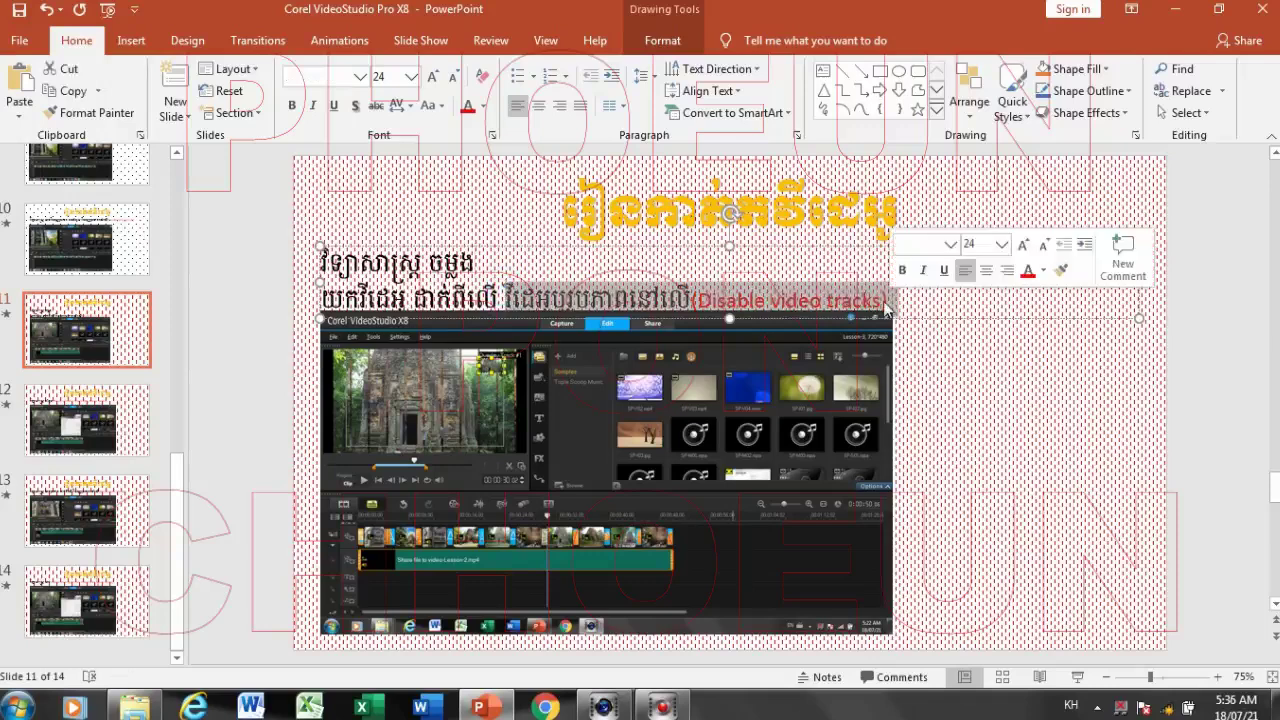
pyautogui.click(499, 258)
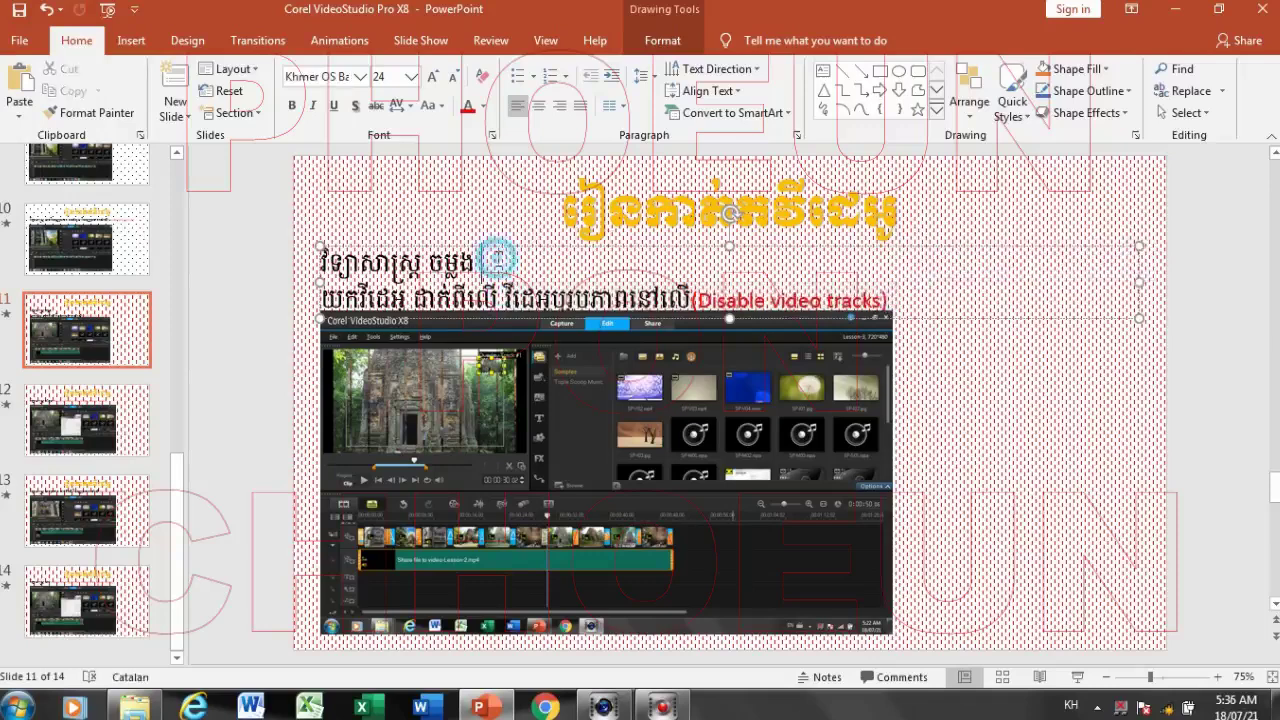
pyautogui.write('វីដេអូប្រូបភាពនៅលើ(Disable video tracks)')
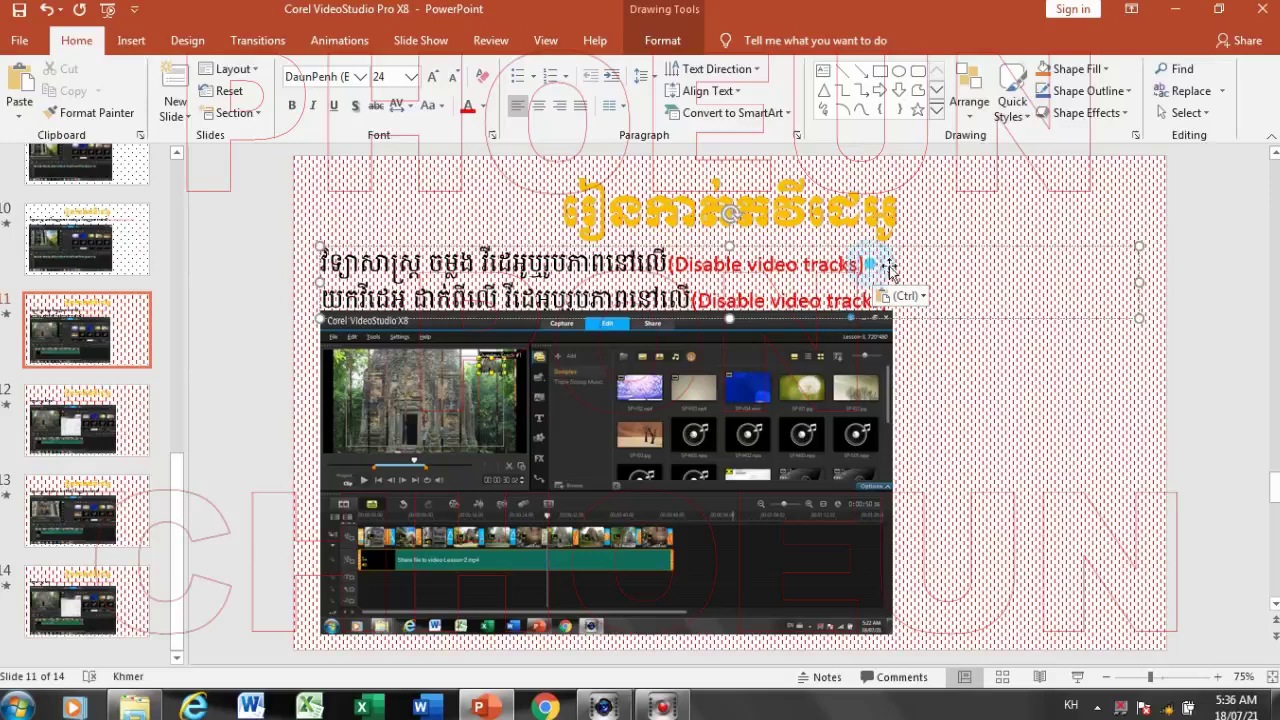
pyautogui.click(866, 261)
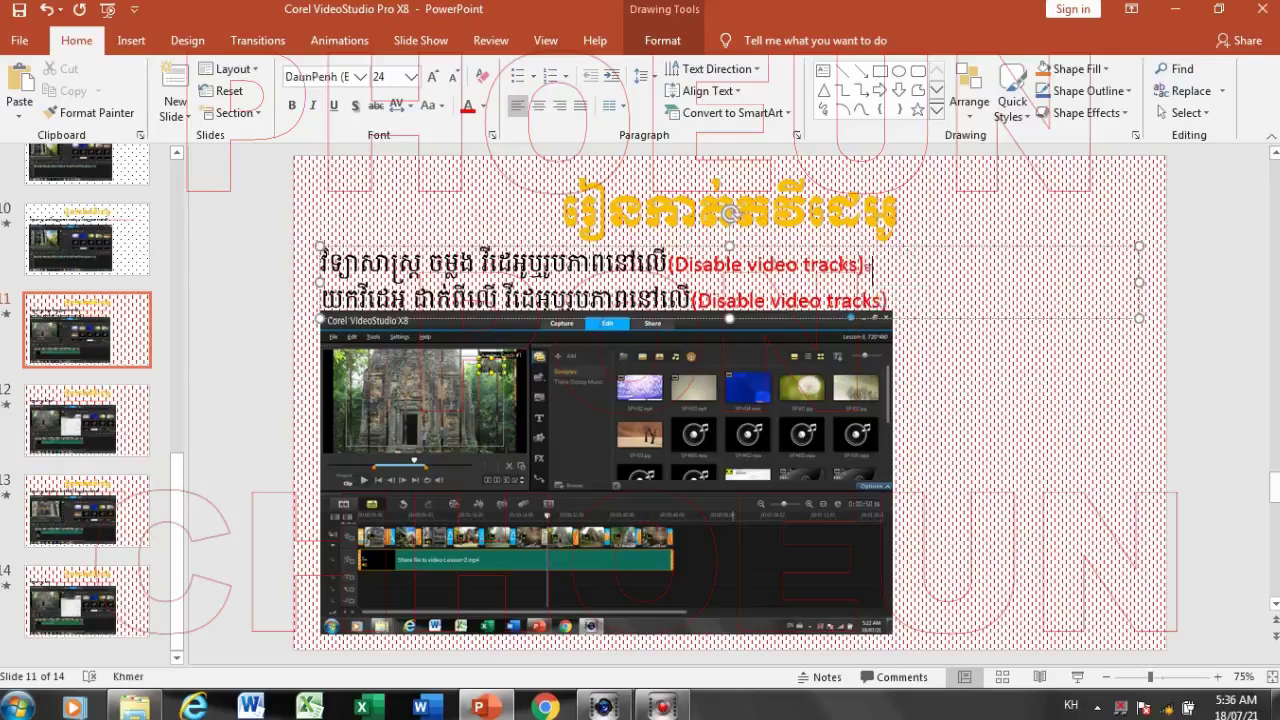
pyautogui.press('BackSpace')
# Append មកដាក់ខាងឆ្វេងដៃបន្ថែមទៀត in black Khmer text after (Disable video tracks) on the first line
pyautogui.moveTo(567, 264); pyautogui.dragTo(590, 264)
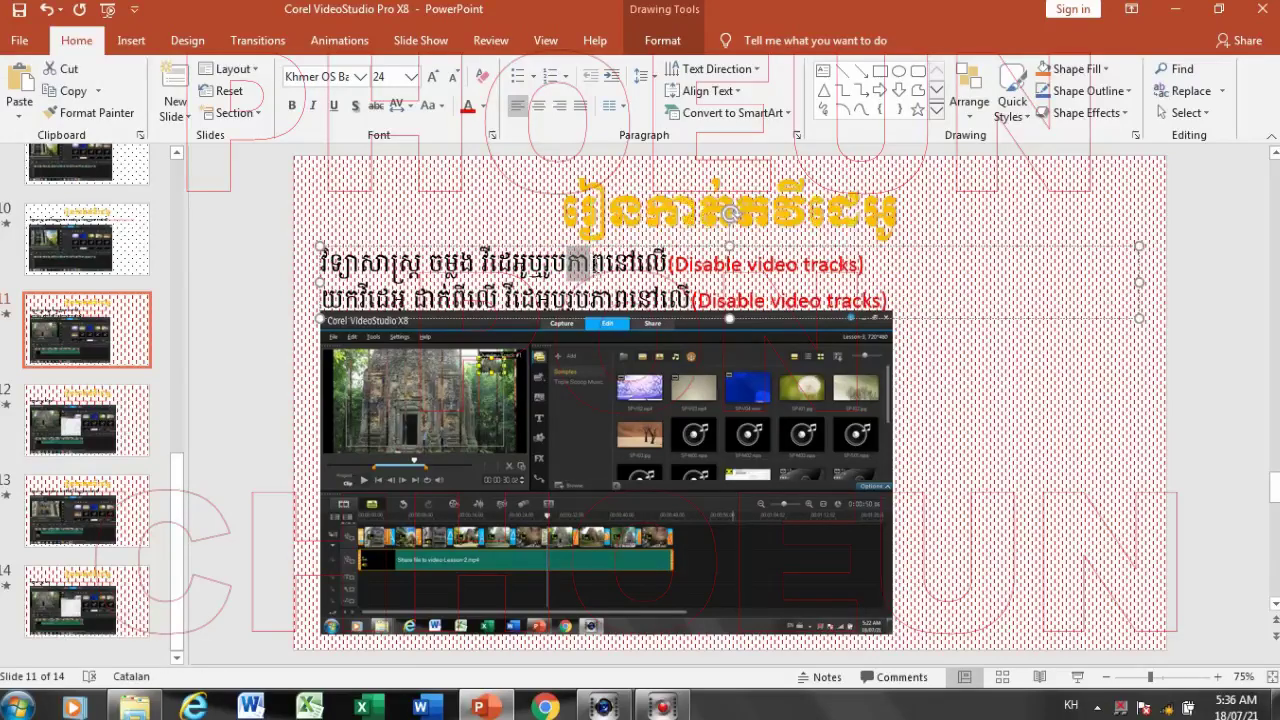
pyautogui.click(878, 265)
pyautogui.write('កា')
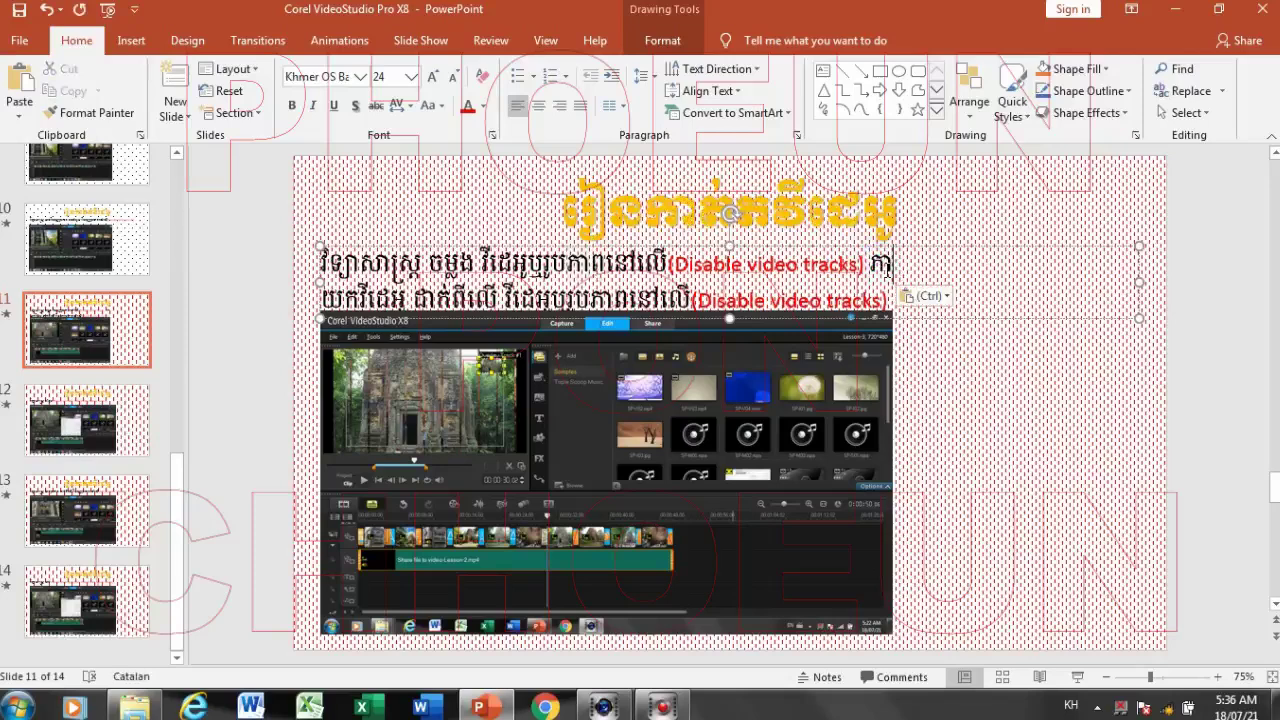
pyautogui.doubleClick(884, 264)
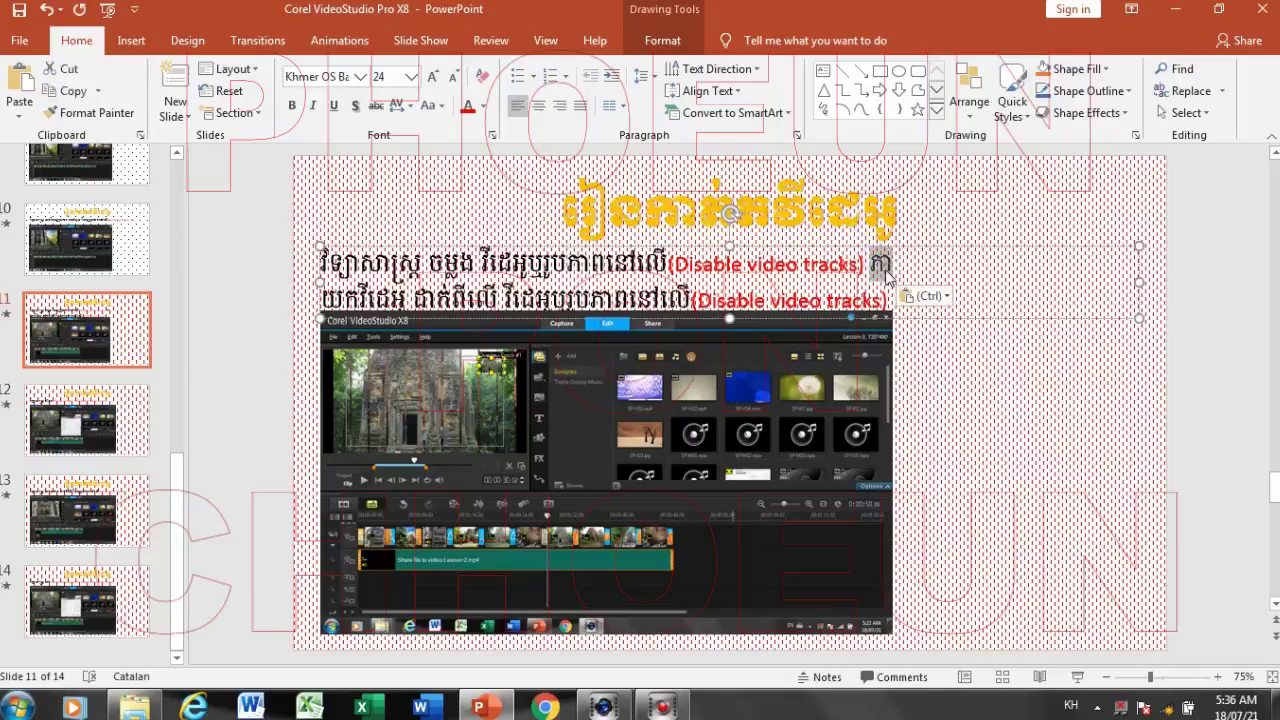
pyautogui.write('ម')
pyautogui.write('កដា')
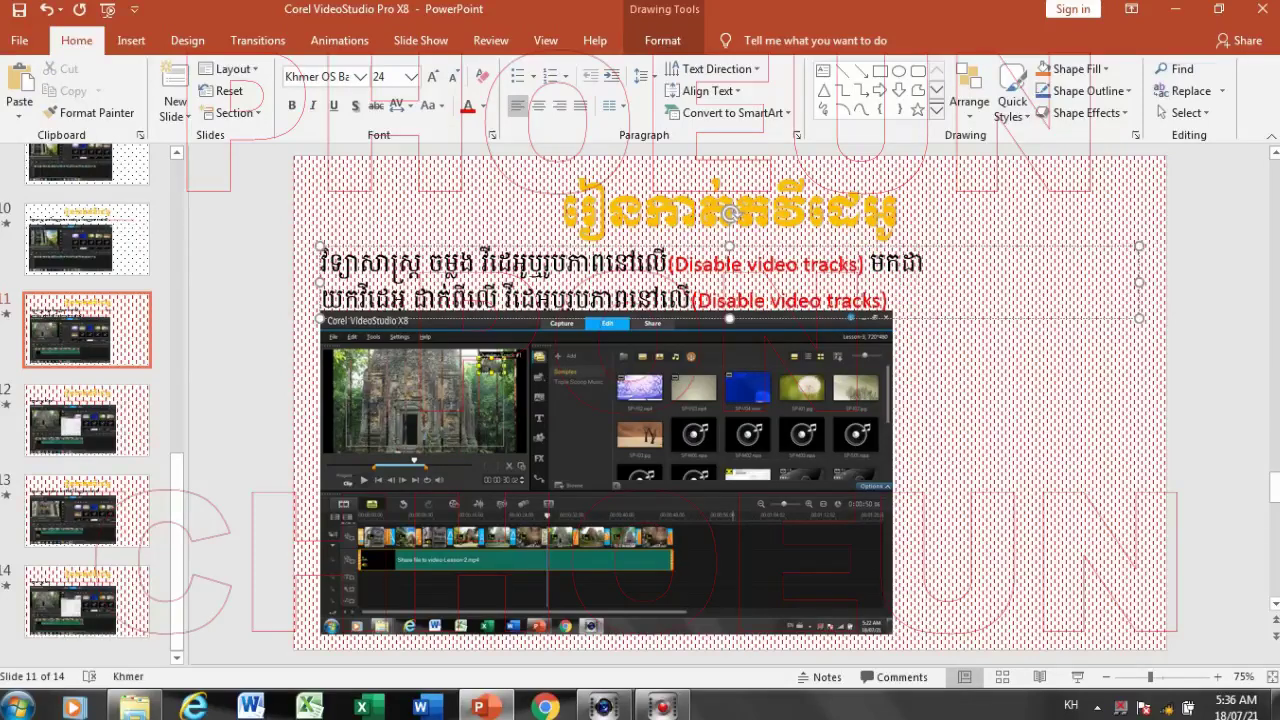
pyautogui.write('ក់ខាងឆ្')
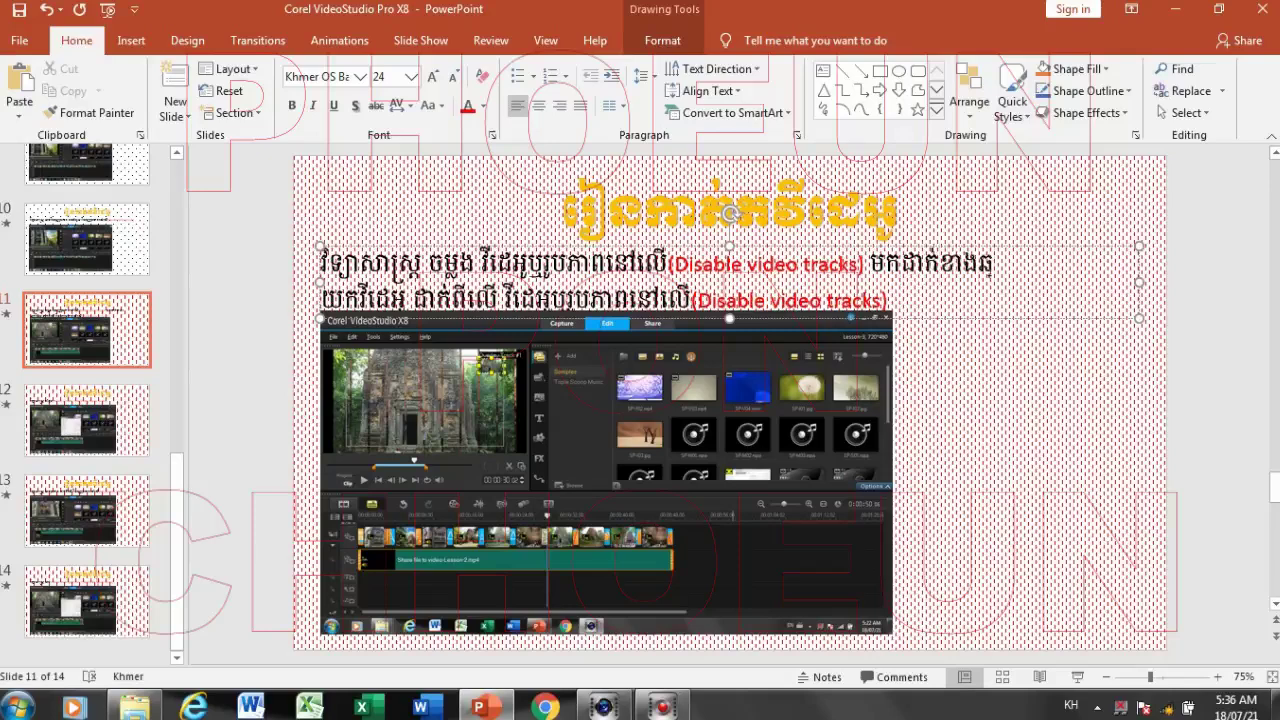
pyautogui.write('វេងដៃបន្ទ')
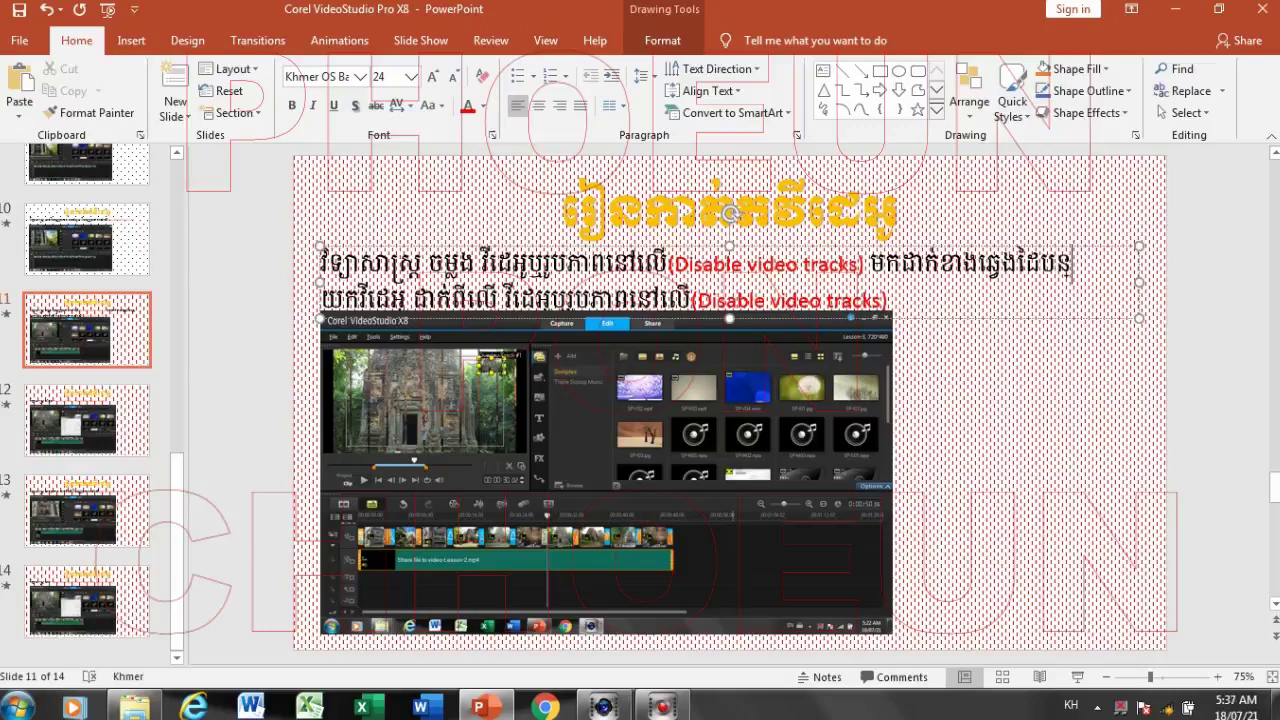
pyautogui.write('ែមទ')
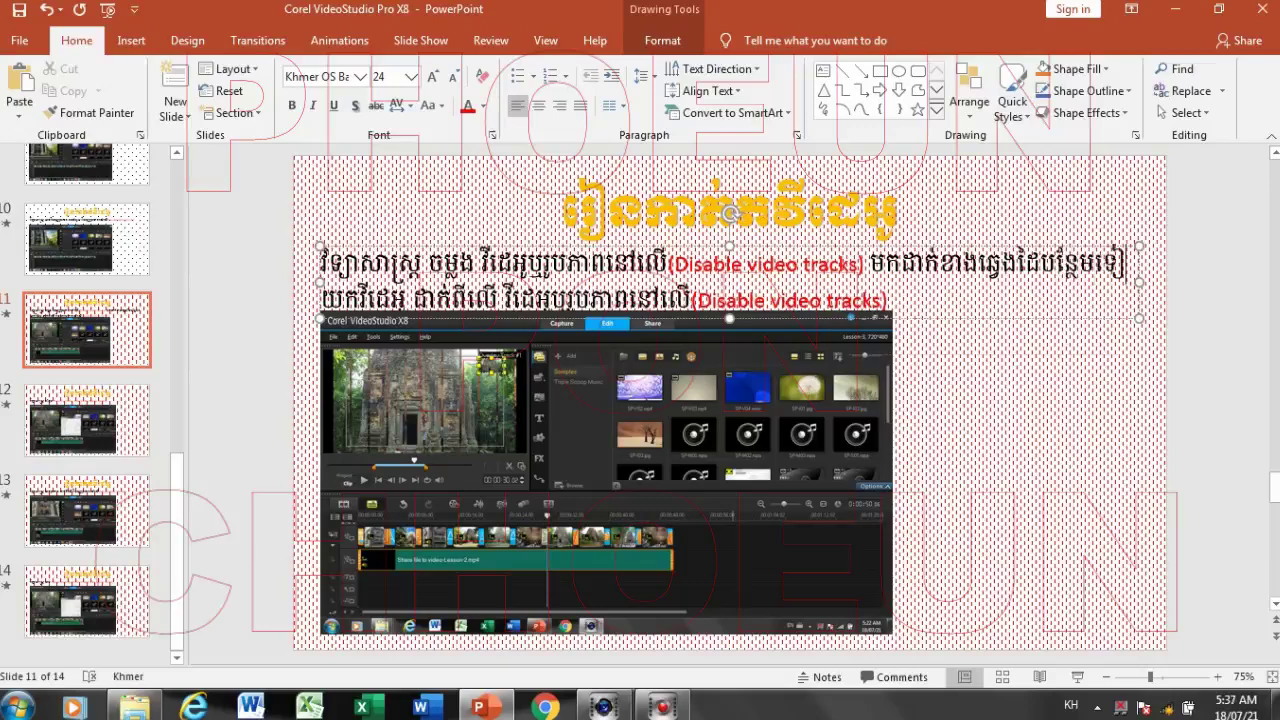
pyautogui.write('ៀត')
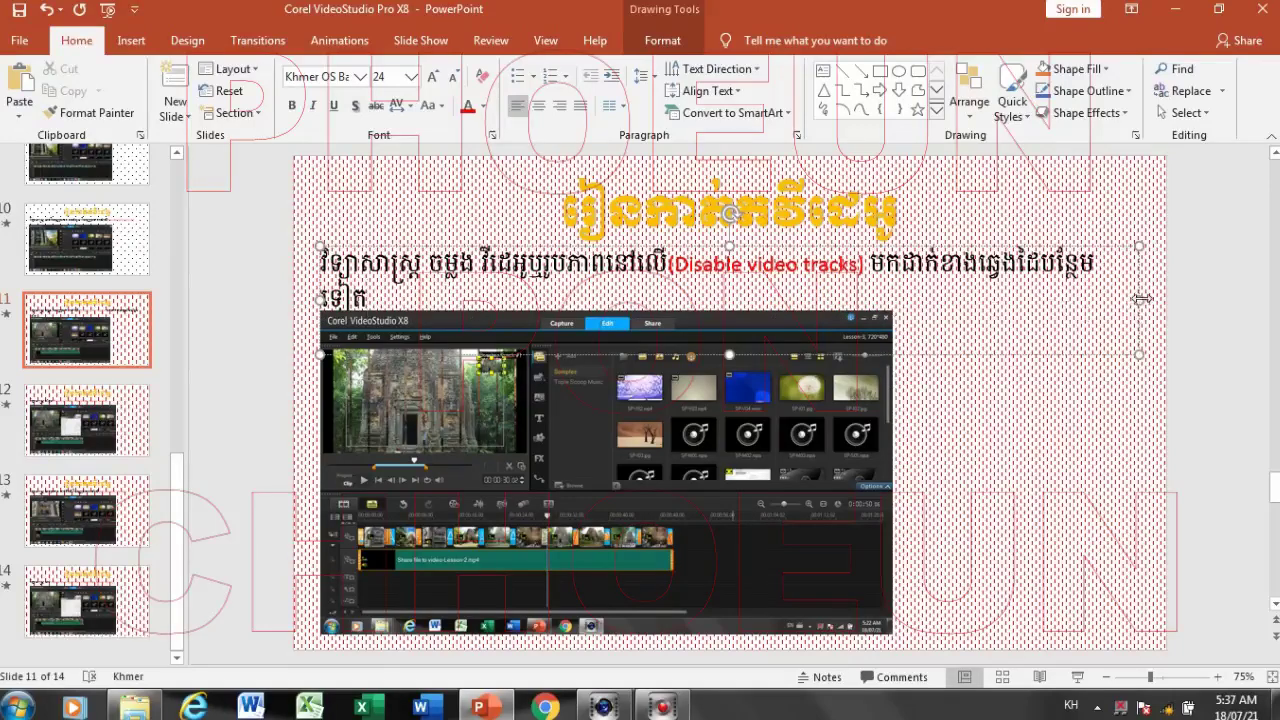
# Widen the description box so the first sentence fits on one line, and shrink the screenshot clear of the second line
pyautogui.moveTo(1140, 298); pyautogui.dragTo(1157, 299)
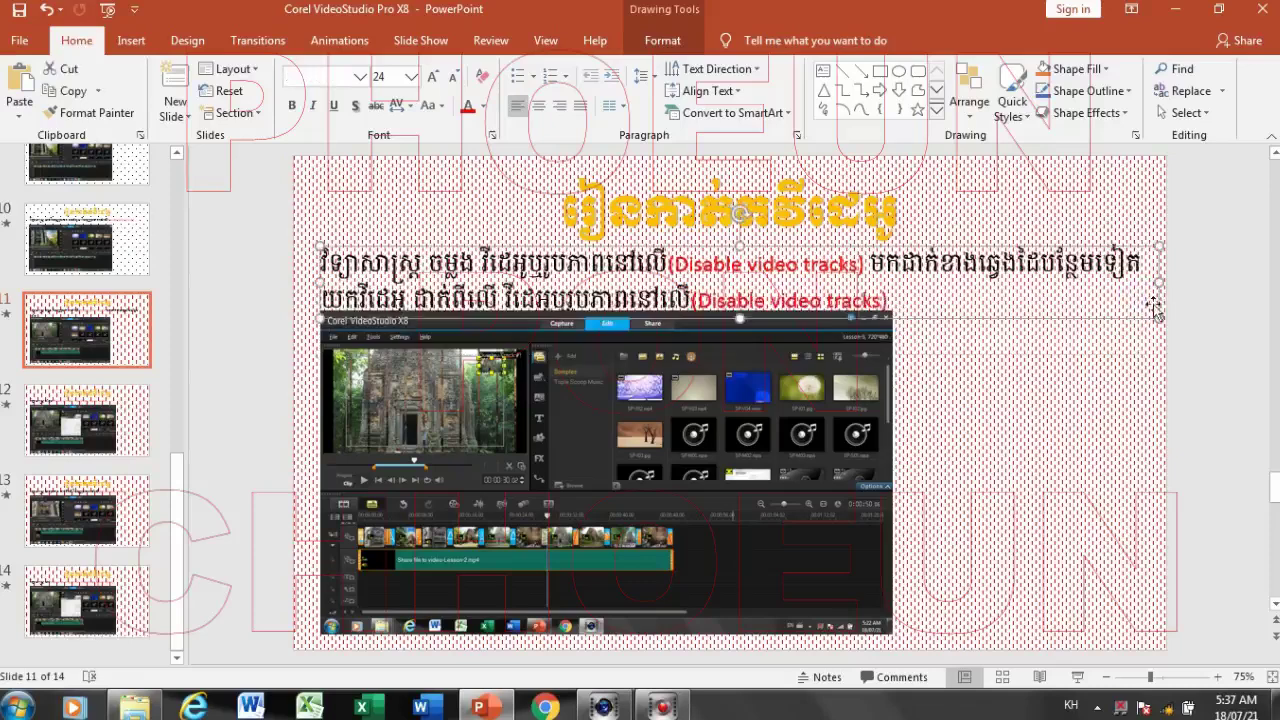
pyautogui.click(713, 430)
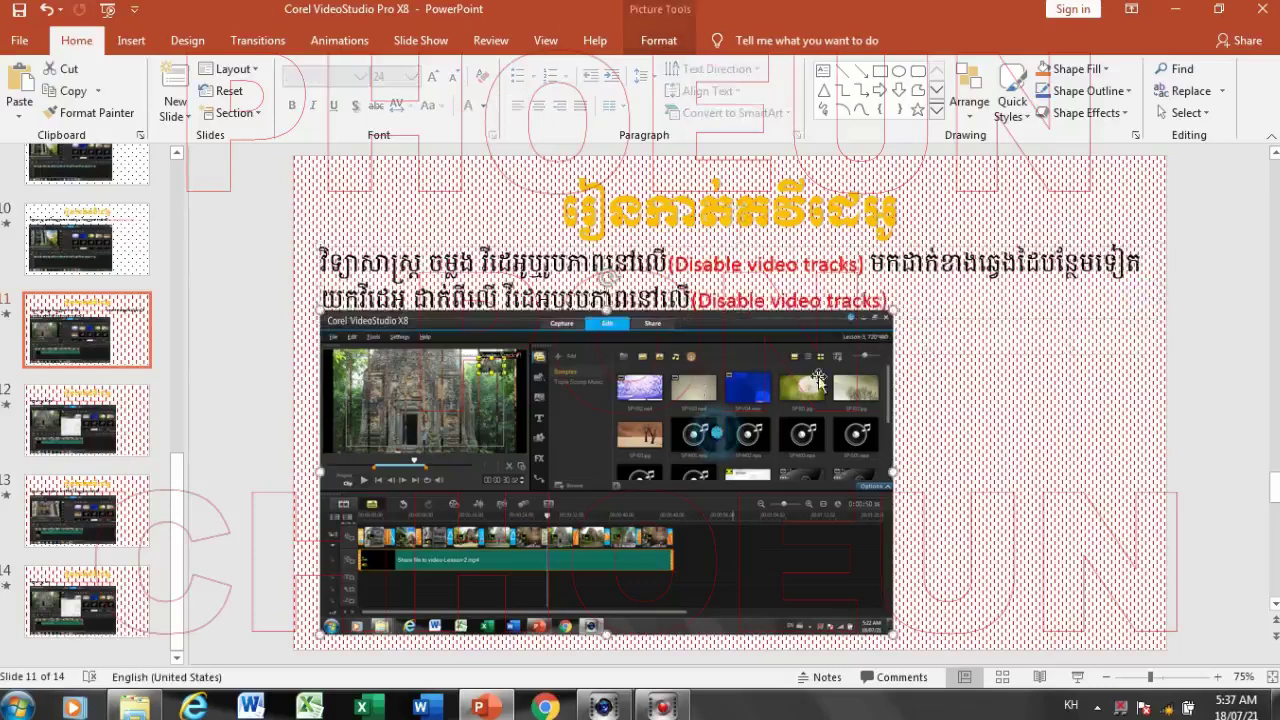
pyautogui.moveTo(891, 313); pyautogui.dragTo(846, 339)
# Copy the word វិទ្យាសាស្ត្រ from the first line to the start of the second line
pyautogui.moveTo(428, 262); pyautogui.dragTo(322, 262)
pyautogui.hotkey('ctrl', 'c')
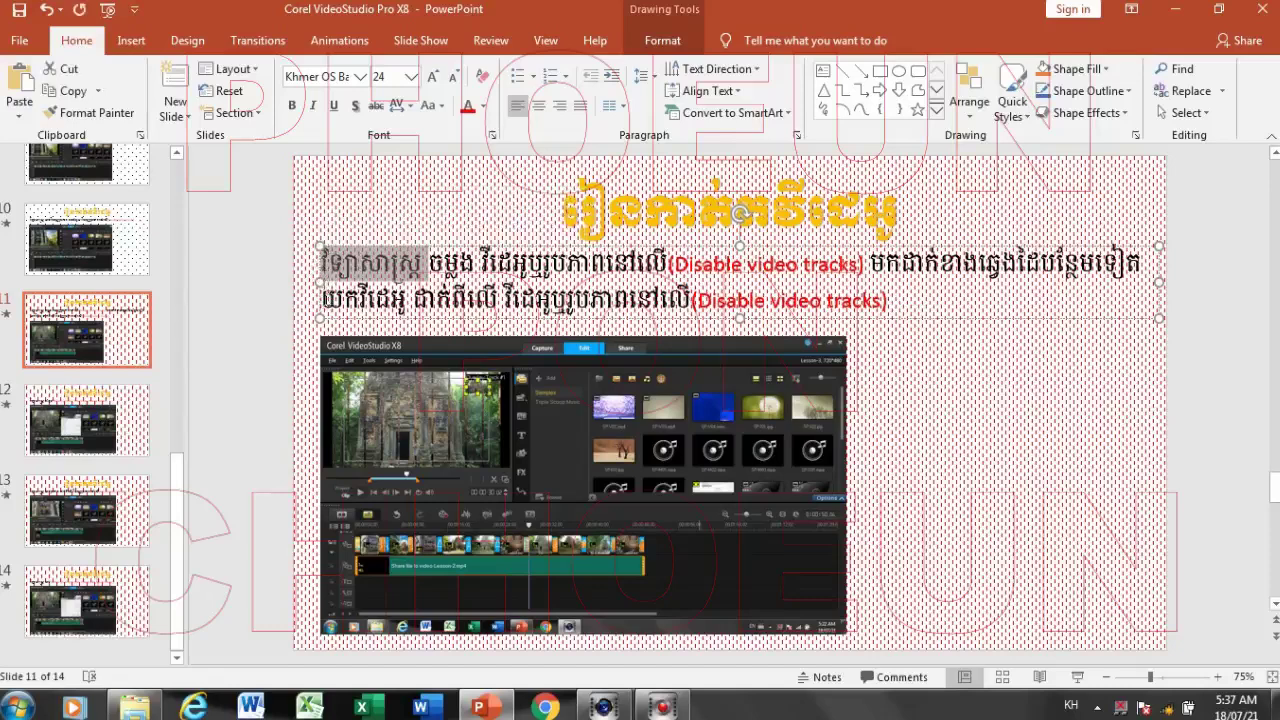
pyautogui.click(330, 296)
pyautogui.hotkey('ctrl', 'v')
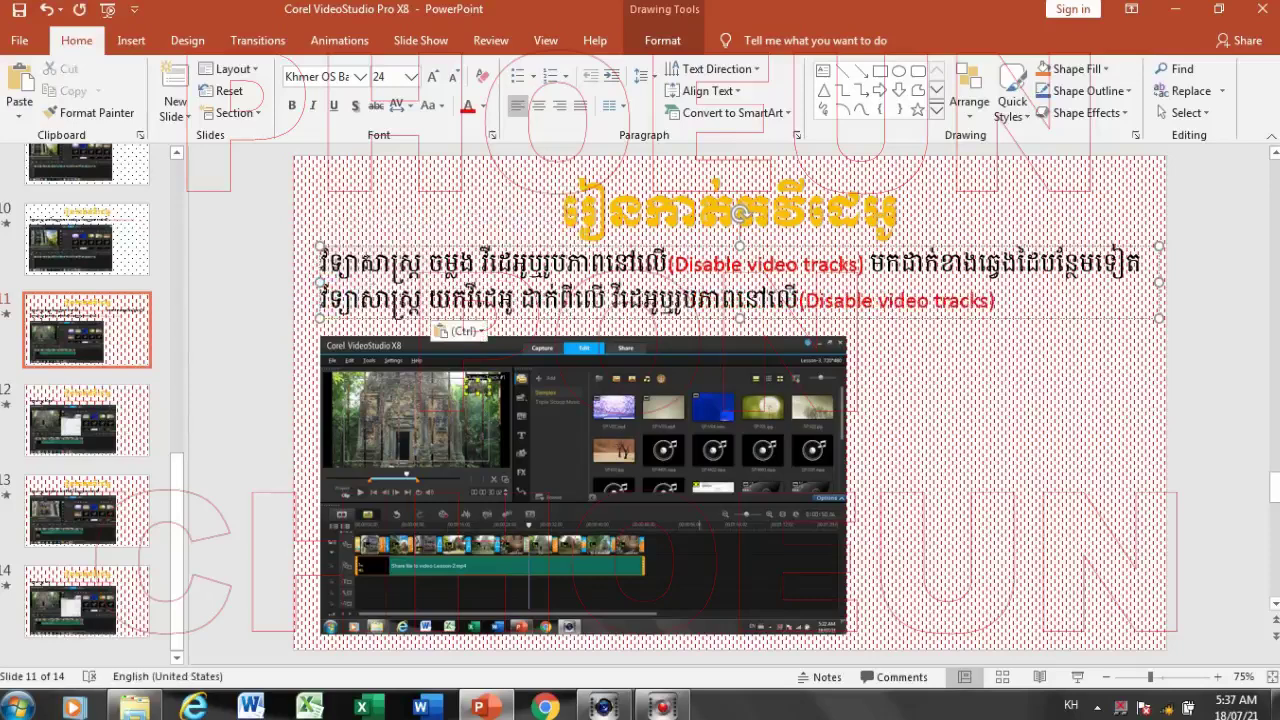
pyautogui.moveTo(356, 262); pyautogui.dragTo(322, 262)
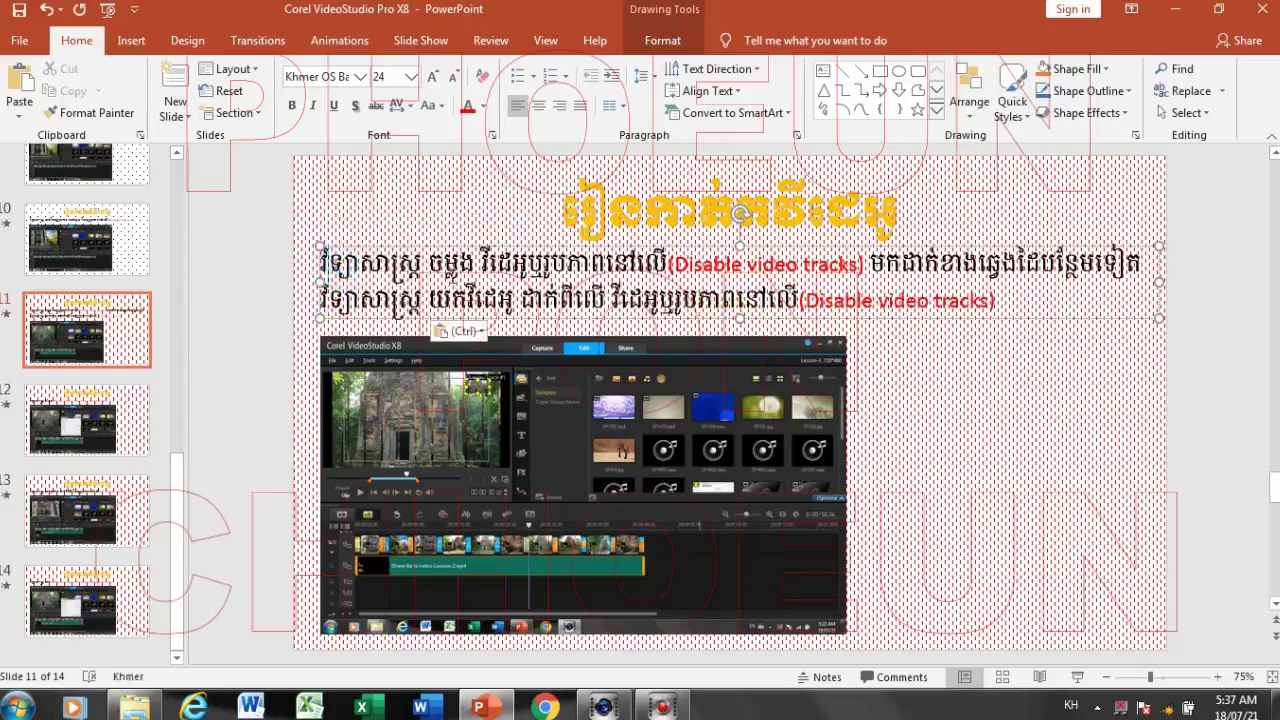
pyautogui.click(1078, 430)
pyautogui.click(743, 507)
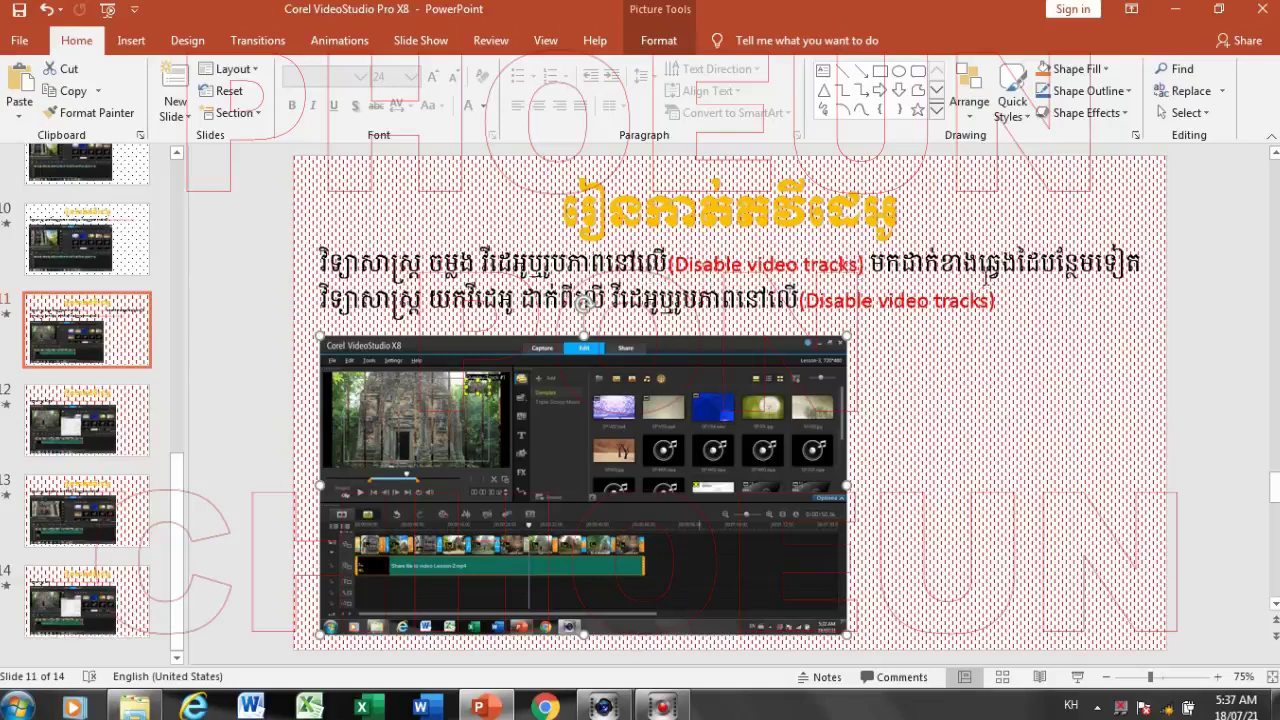
# Switch to VideoStudio and place a copy of all the video track's clips directly after them at 00:00:50.06
pyautogui.click(603, 707)
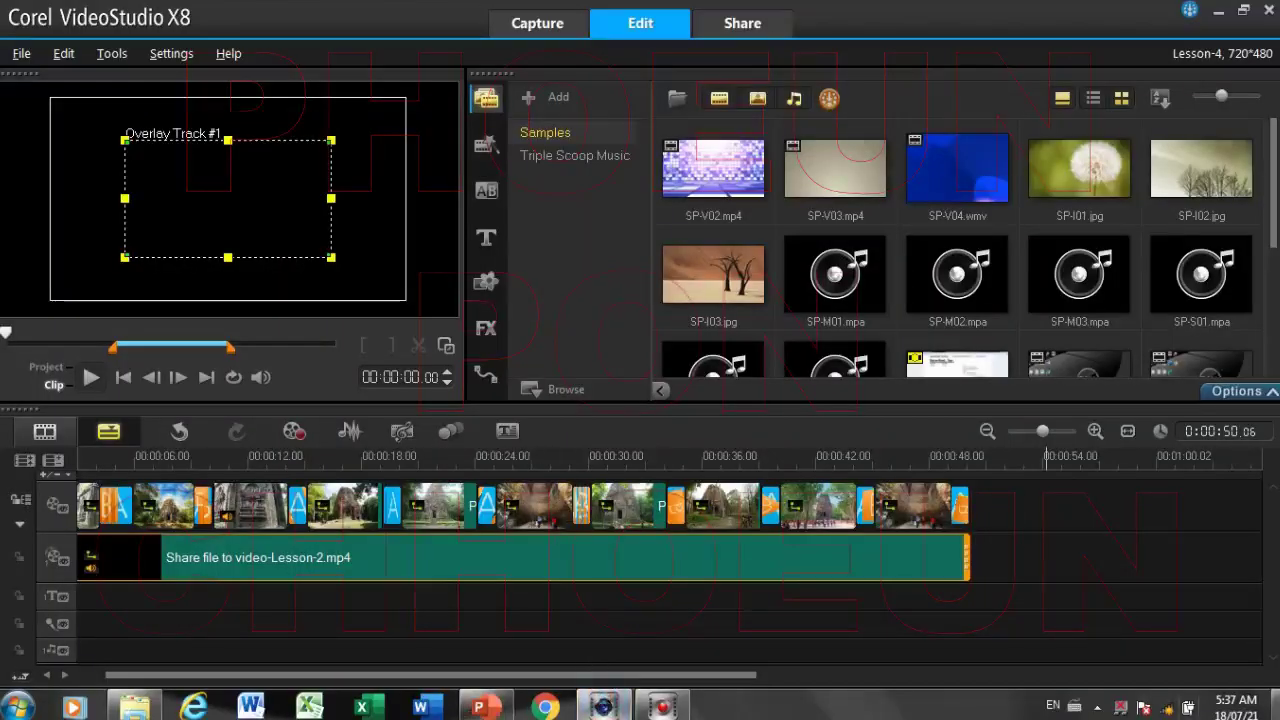
pyautogui.click(987, 431)
pyautogui.click(987, 431)
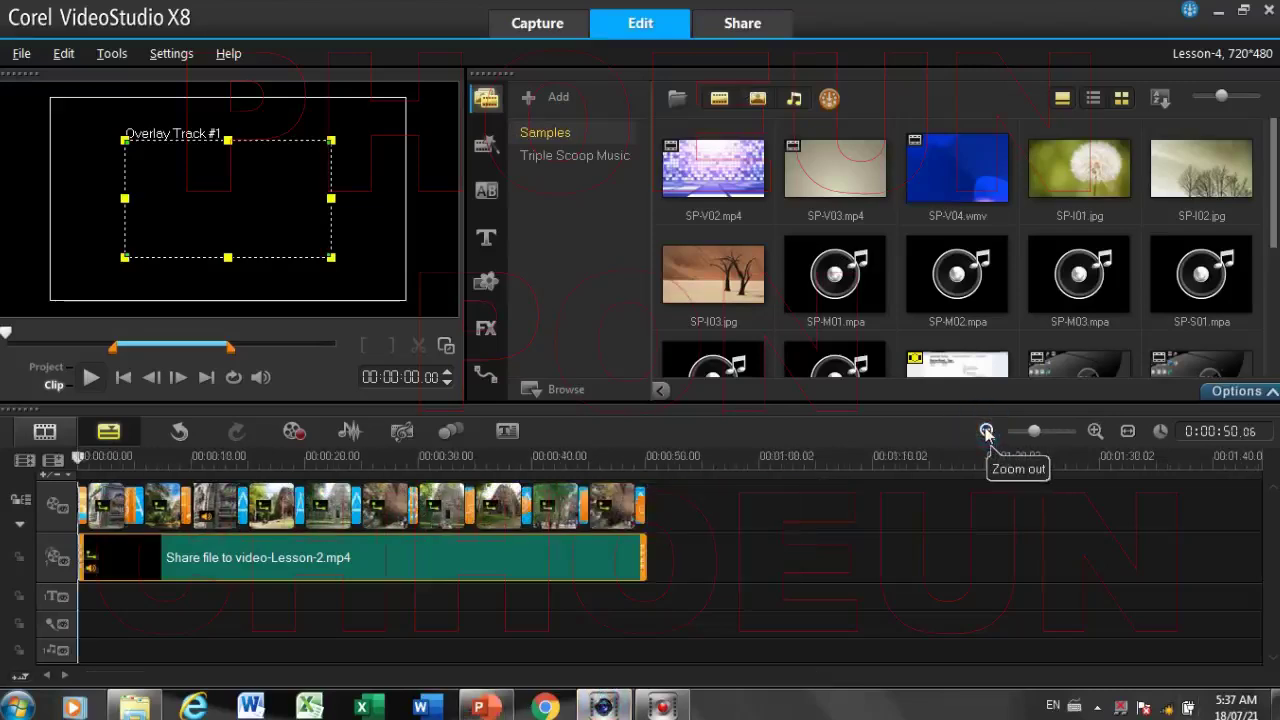
pyautogui.click(987, 431)
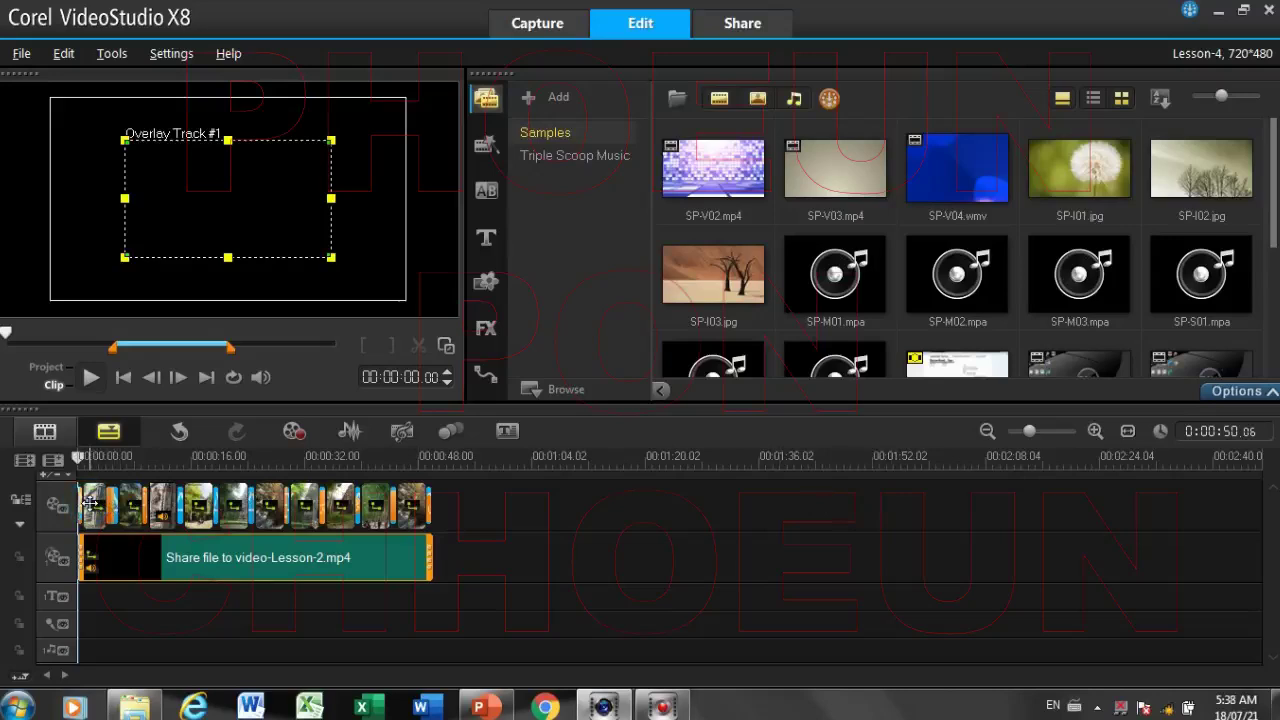
pyautogui.click(90, 503)
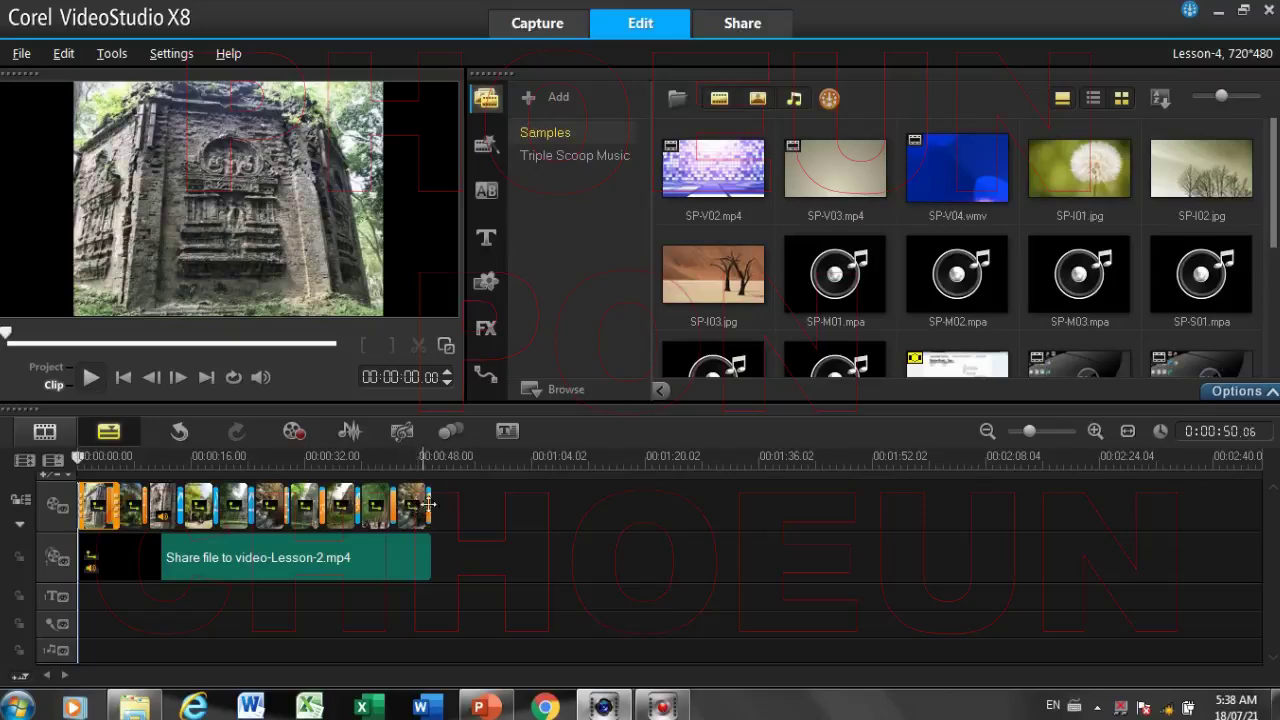
pyautogui.click(418, 501)
pyautogui.hotkey('ctrl', 'a')
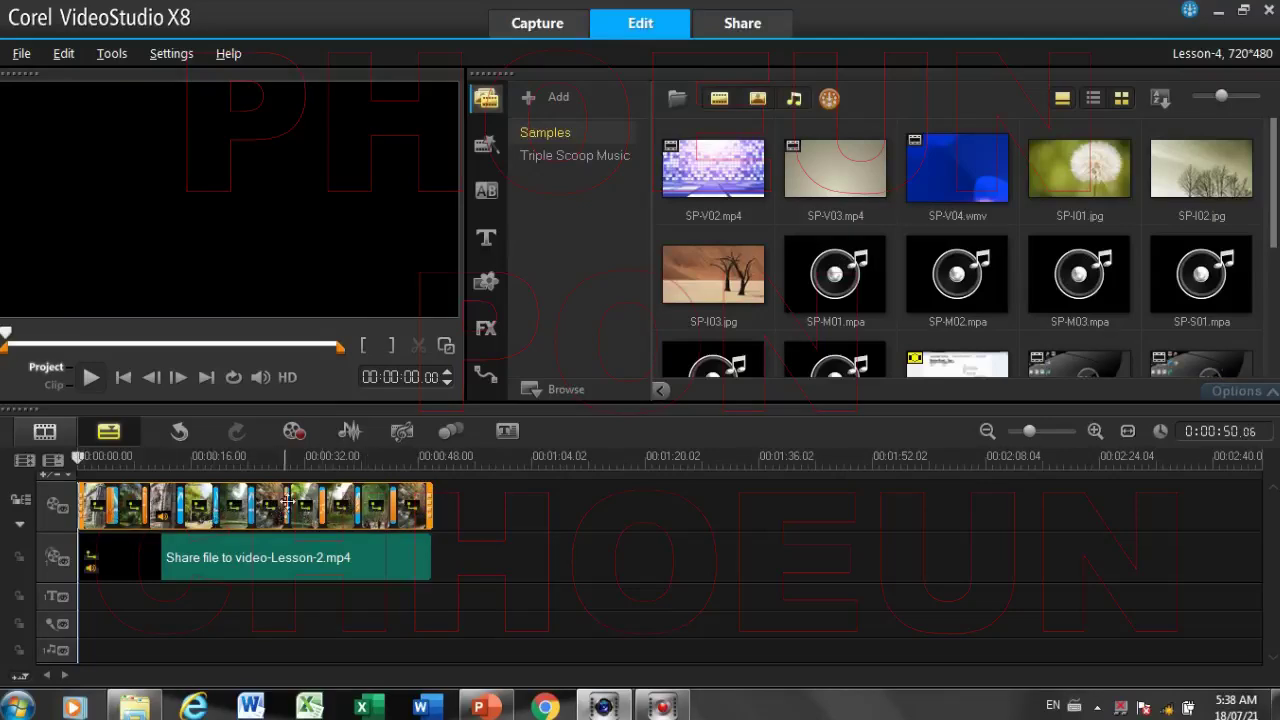
pyautogui.rightClick(376, 507)
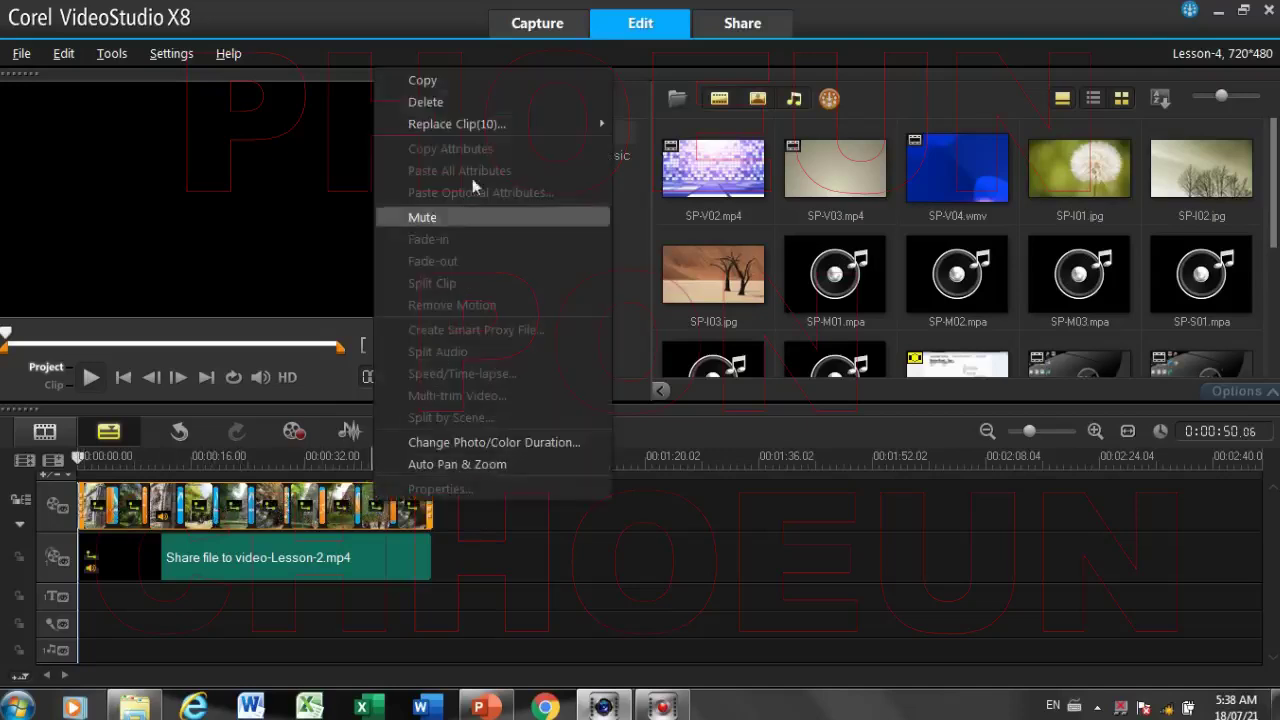
pyautogui.click(442, 82)
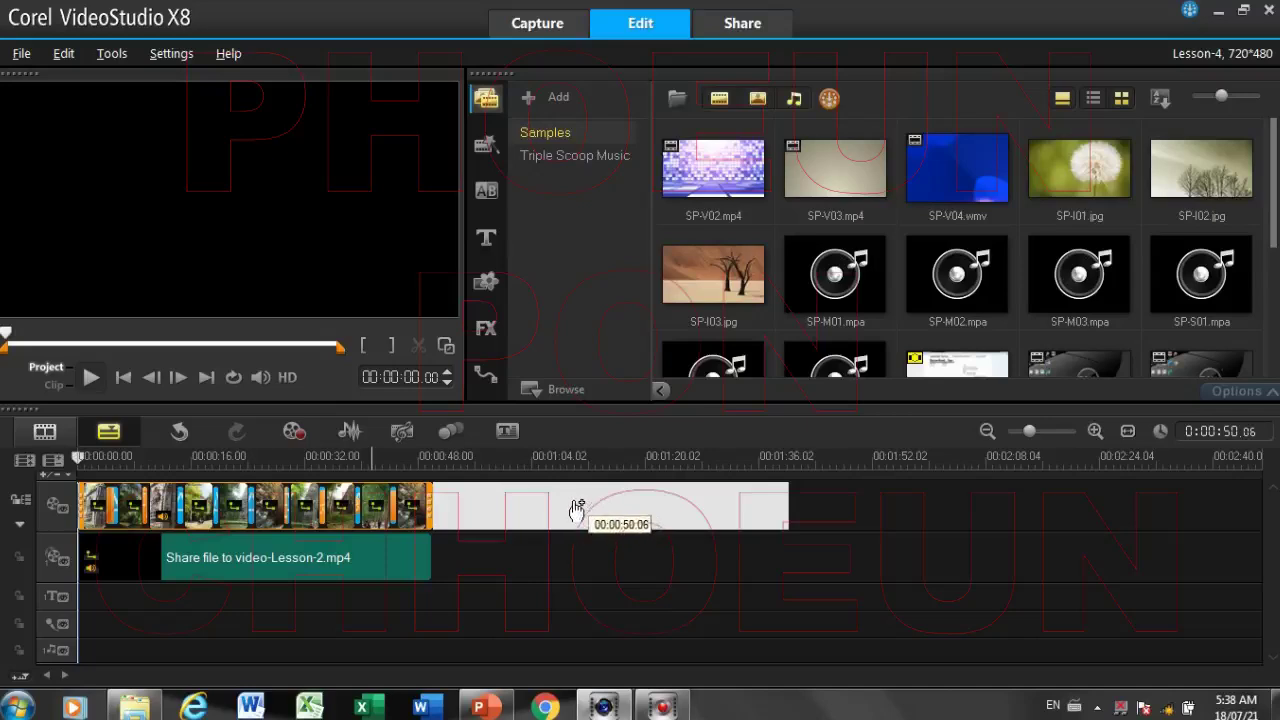
pyautogui.moveTo(576, 510); pyautogui.dragTo(574, 508)
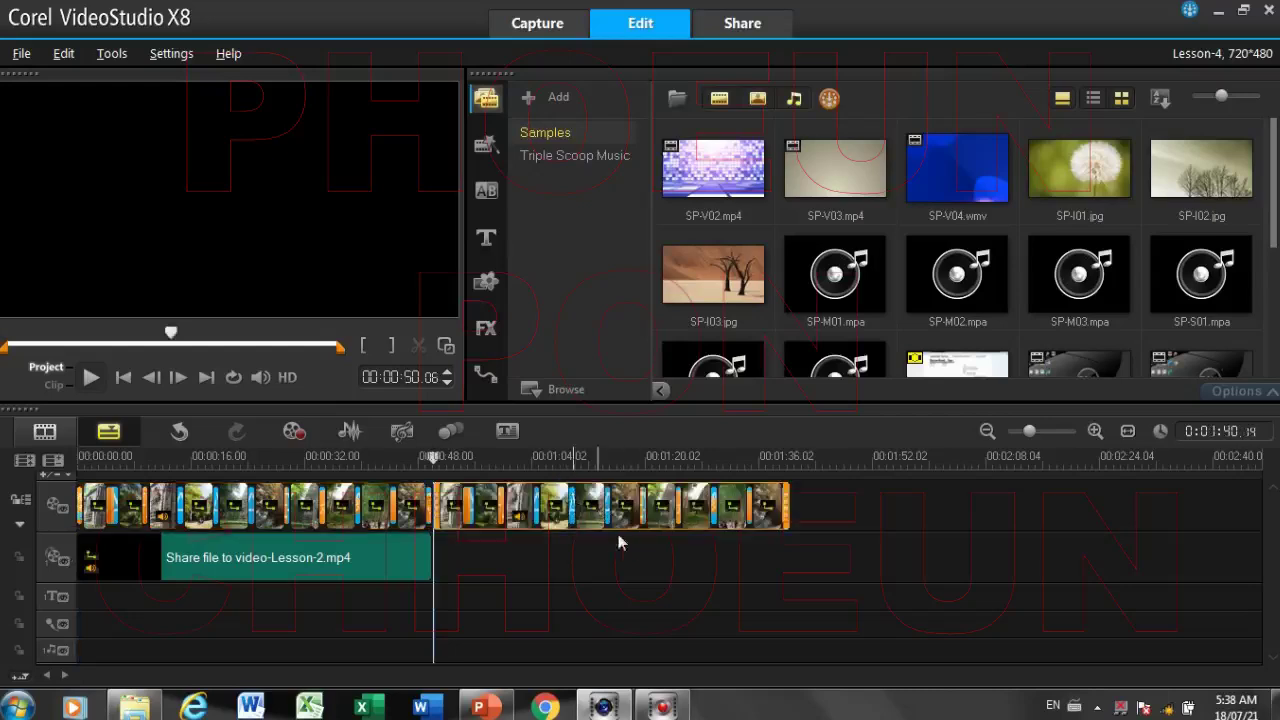
# Copy the duplicated clips to the end of the video track at 00:01:40.14 and return the playhead to the start
pyautogui.rightClick(566, 497)
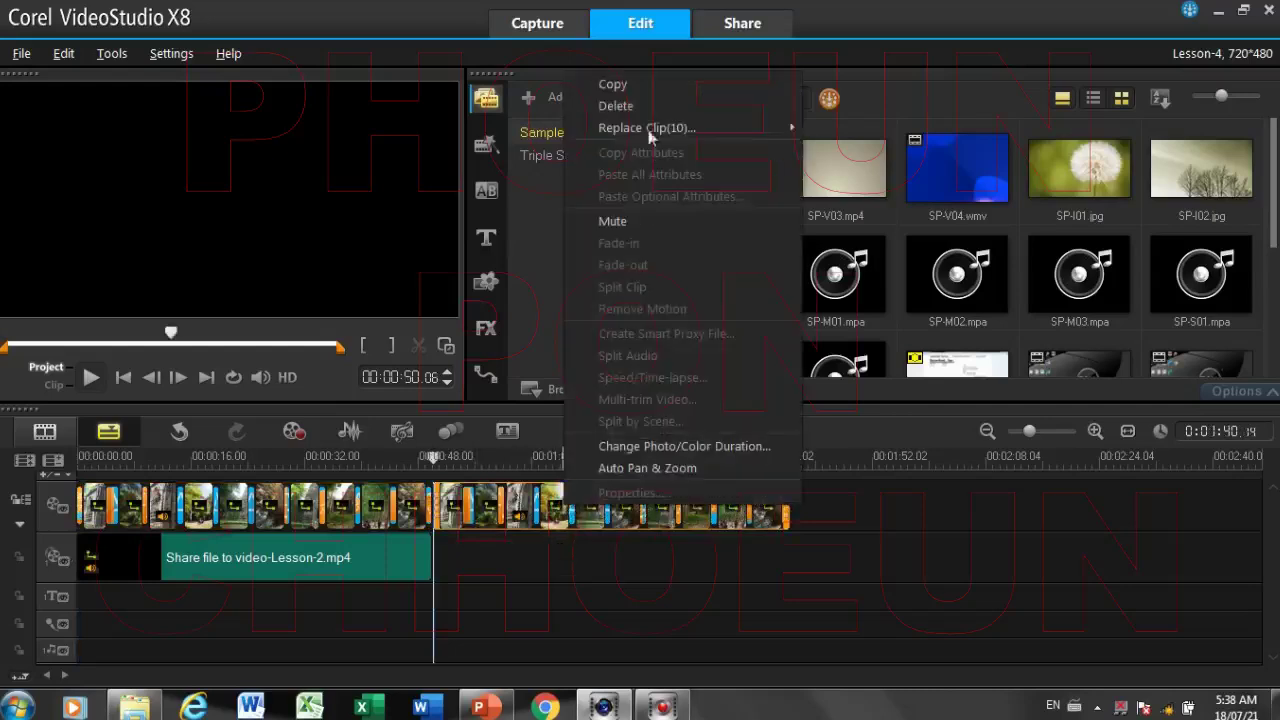
pyautogui.click(646, 86)
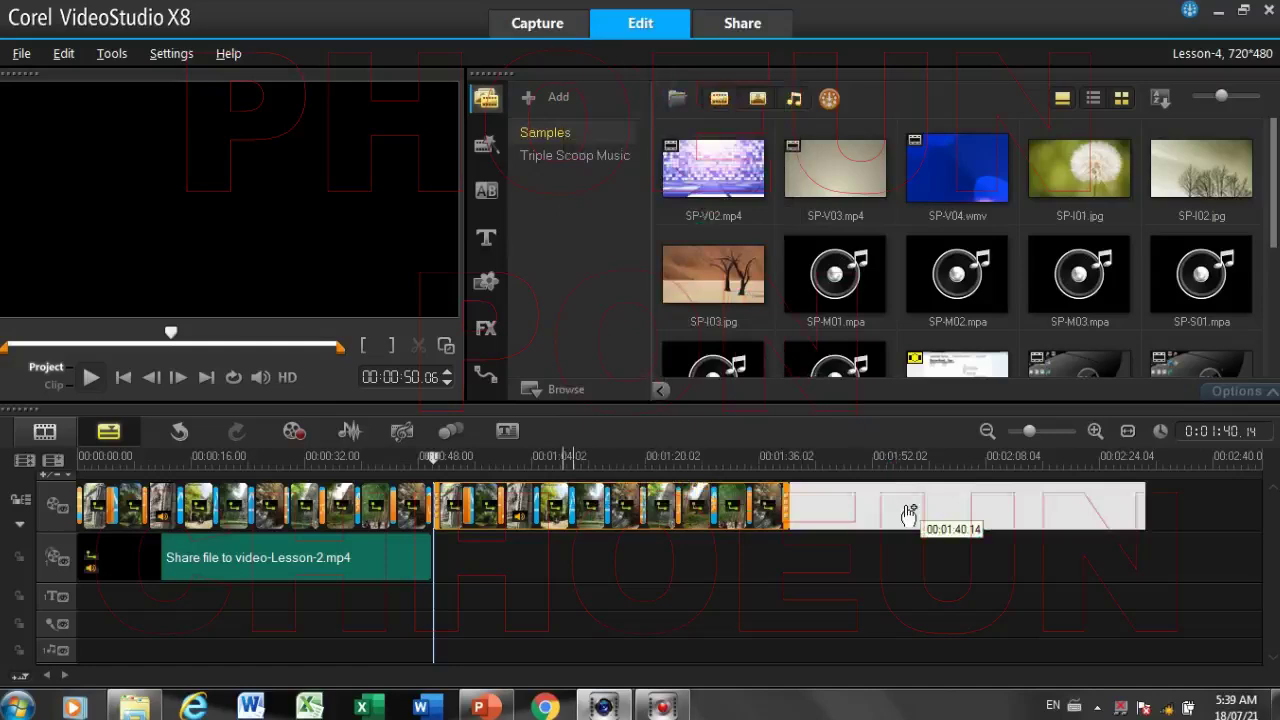
pyautogui.click(907, 512)
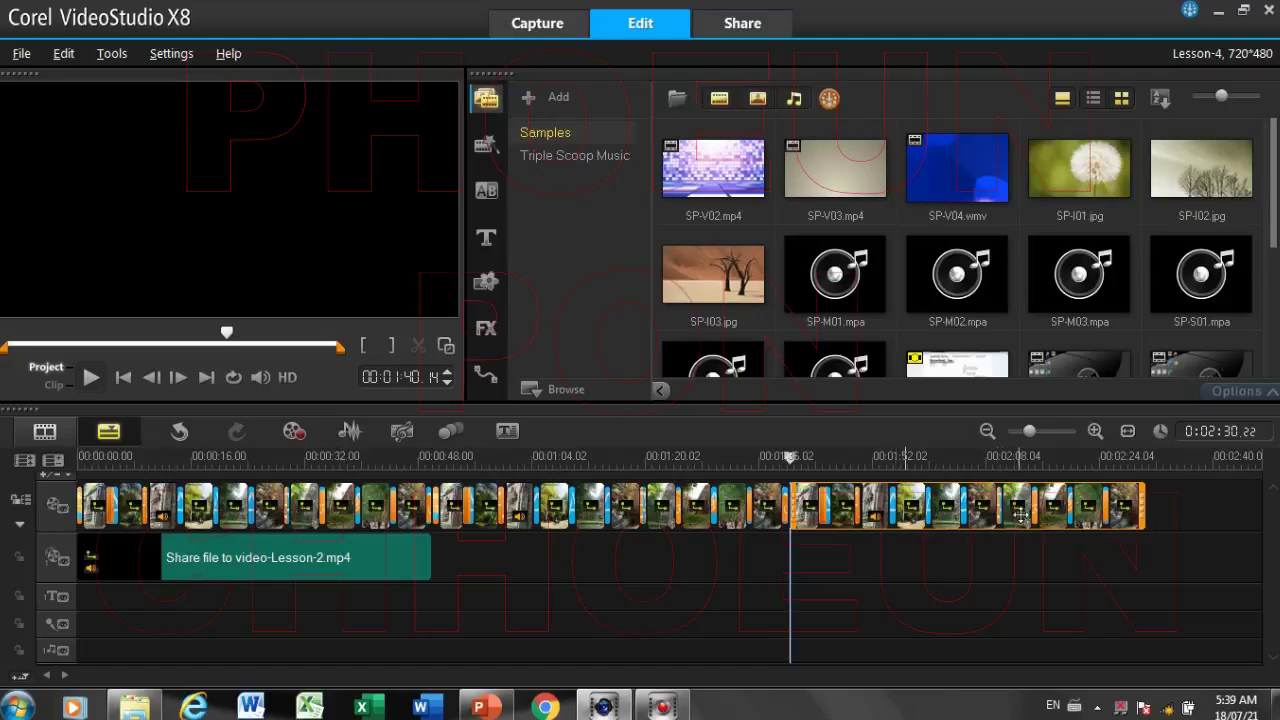
pyautogui.moveTo(790, 465); pyautogui.dragTo(80, 457)
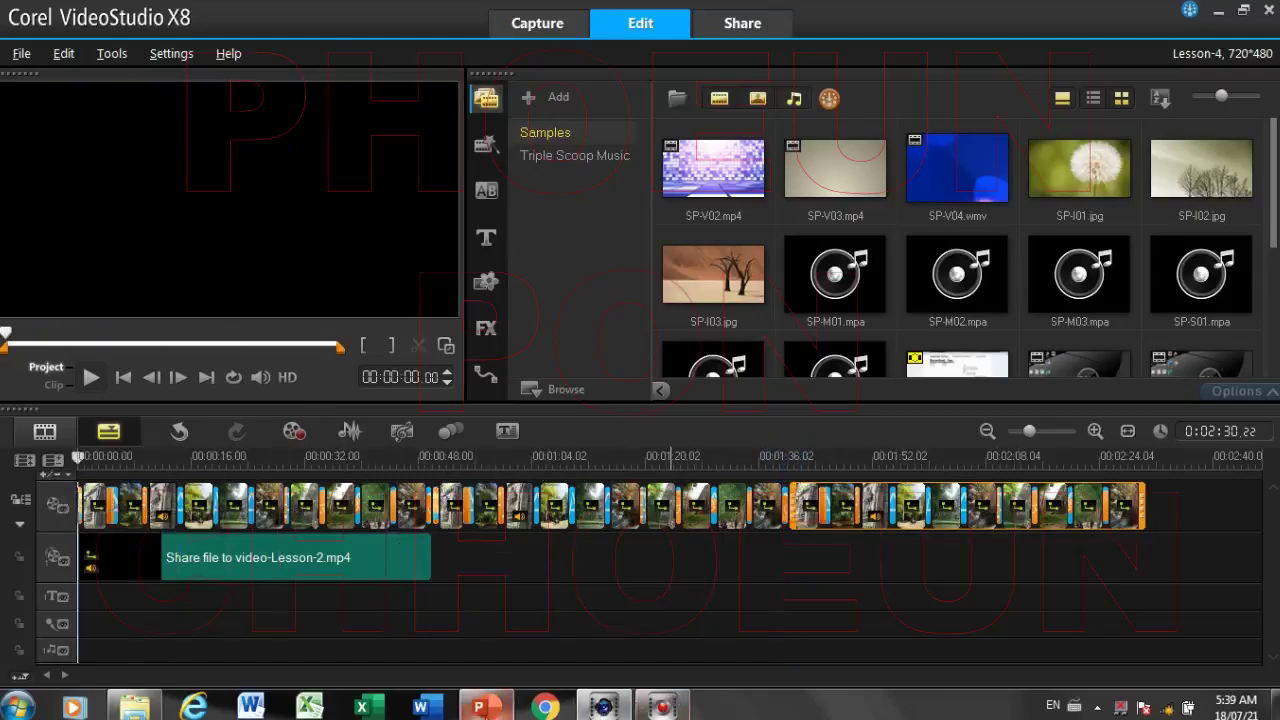
# Check the lesson slide in PowerPoint, then examine the overlay in VideoStudio by scrubbing and playing the project's opening seconds
pyautogui.click(487, 708)
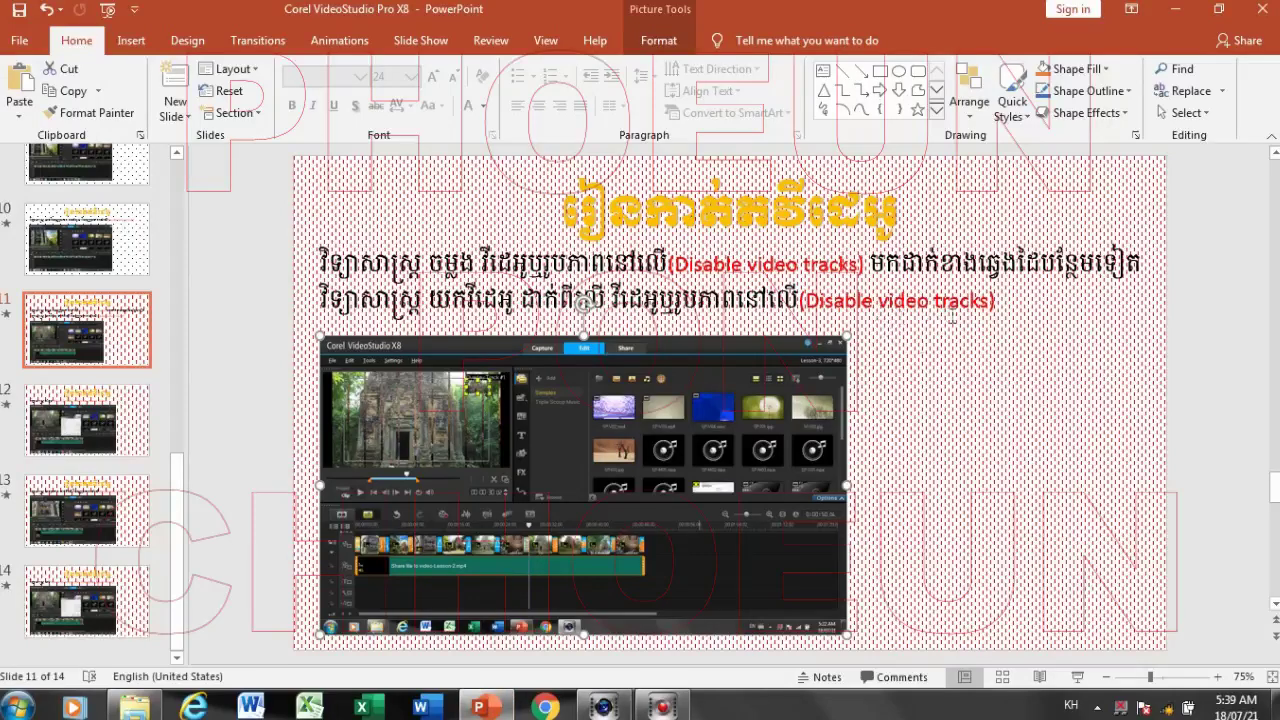
pyautogui.click(603, 707)
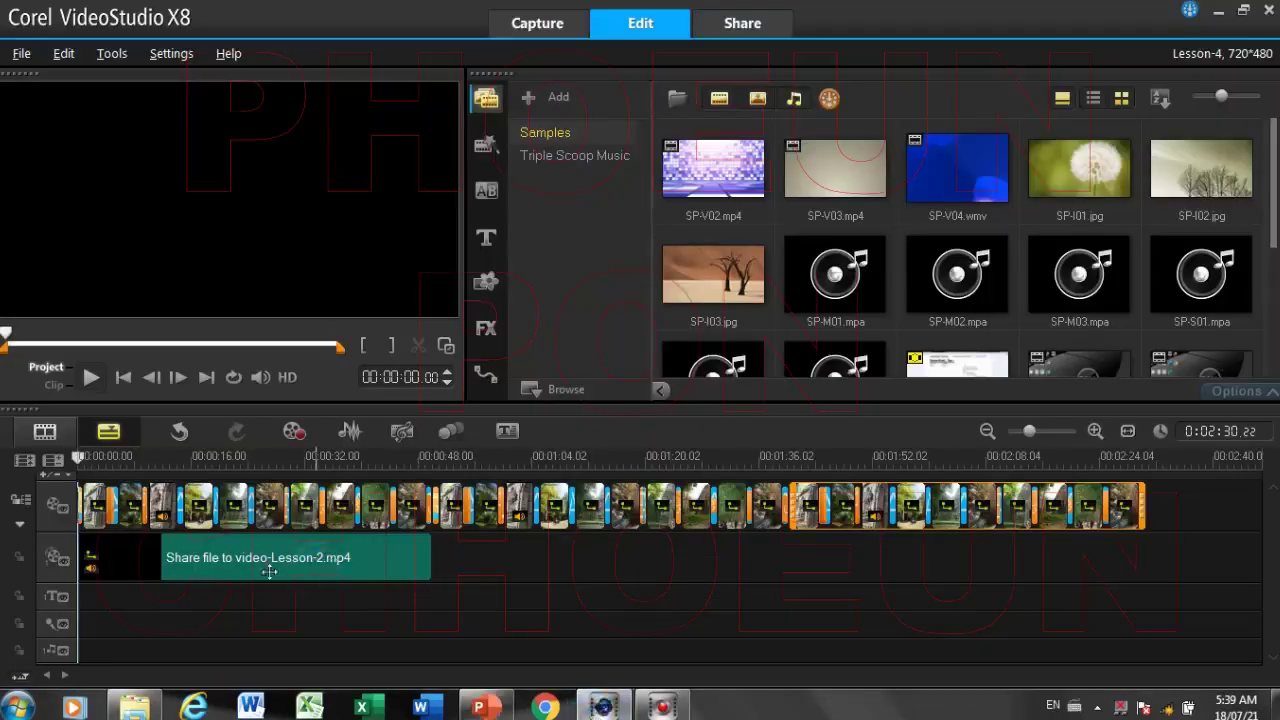
pyautogui.click(300, 558)
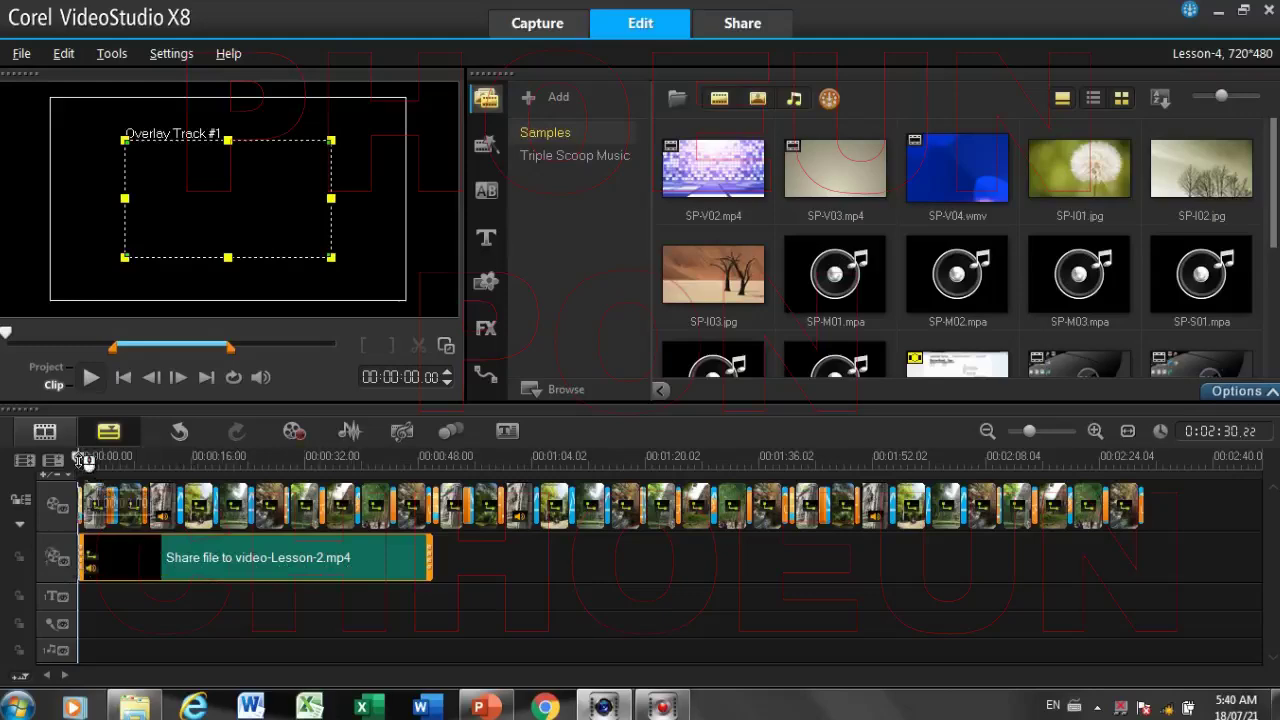
pyautogui.moveTo(86, 458); pyautogui.dragTo(175, 482)
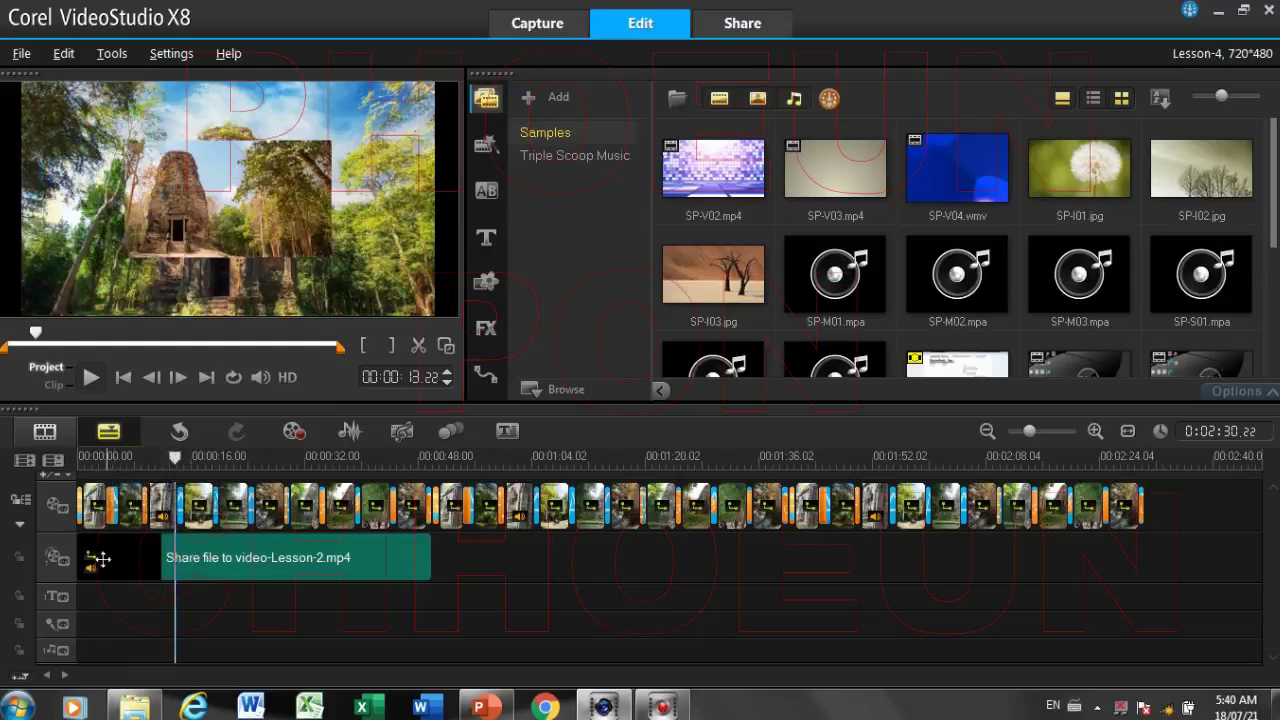
pyautogui.moveTo(175, 460); pyautogui.dragTo(76, 462)
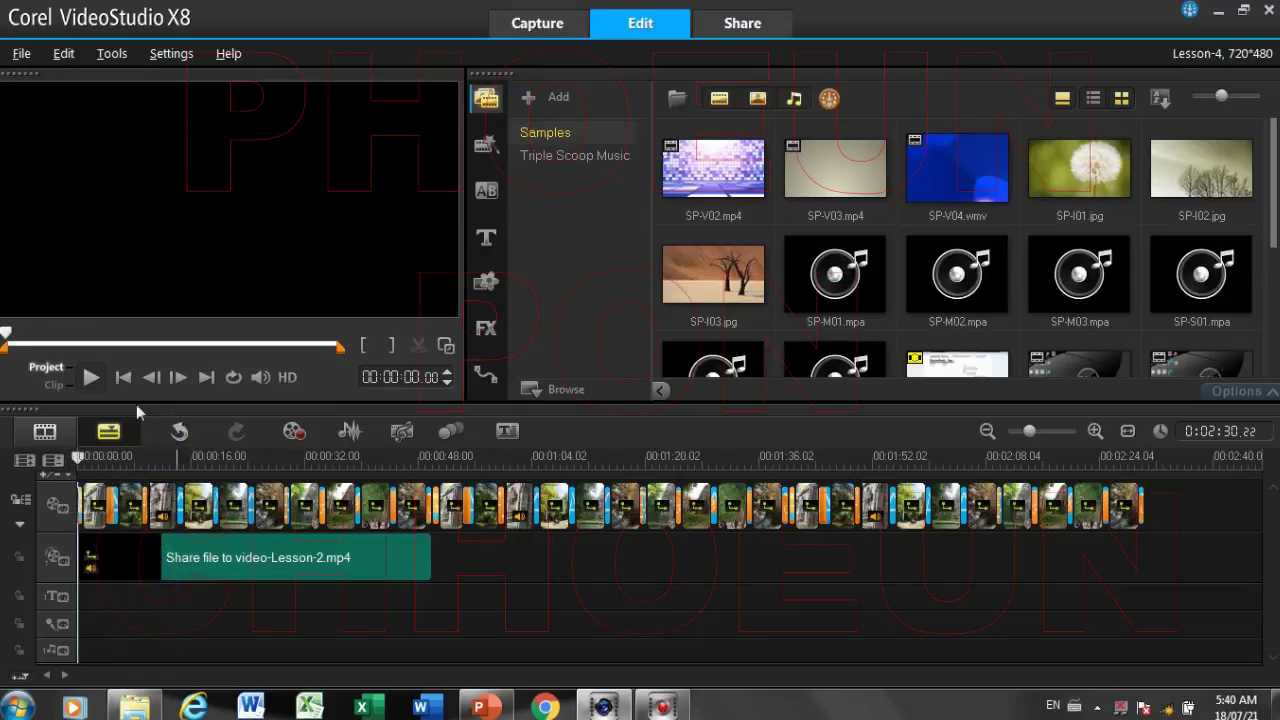
pyautogui.click(90, 378)
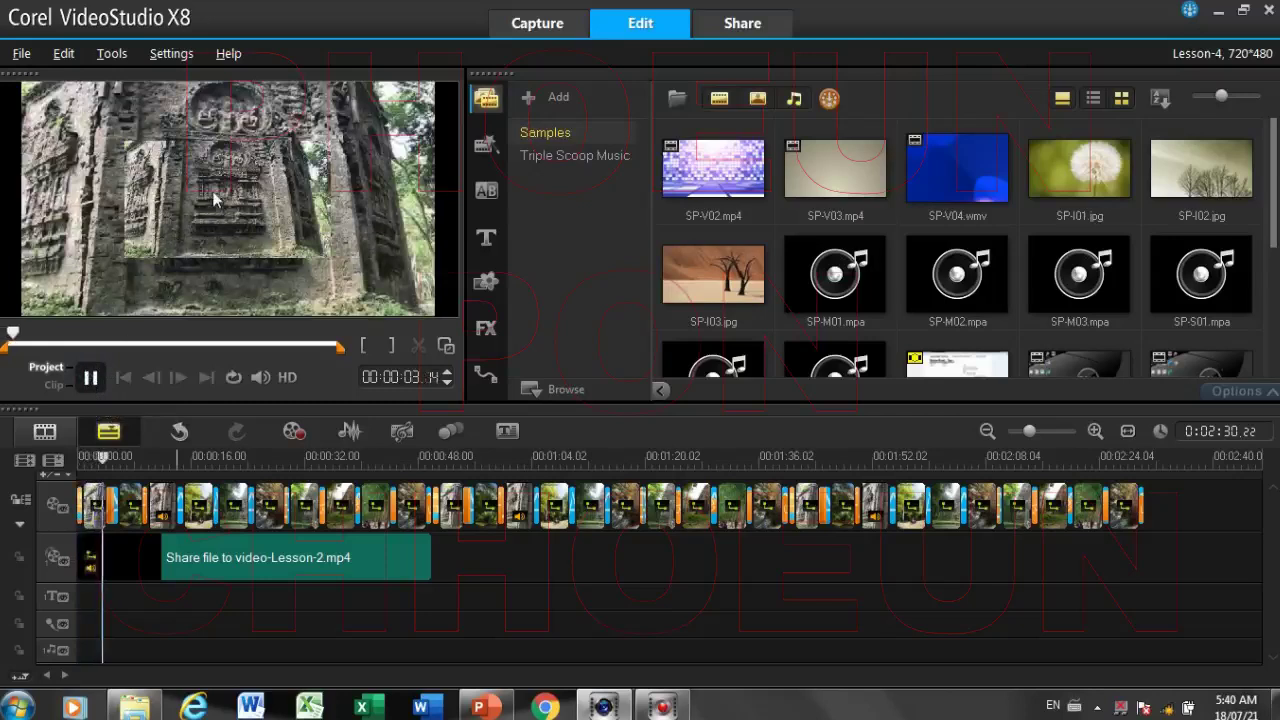
pyautogui.click(93, 381)
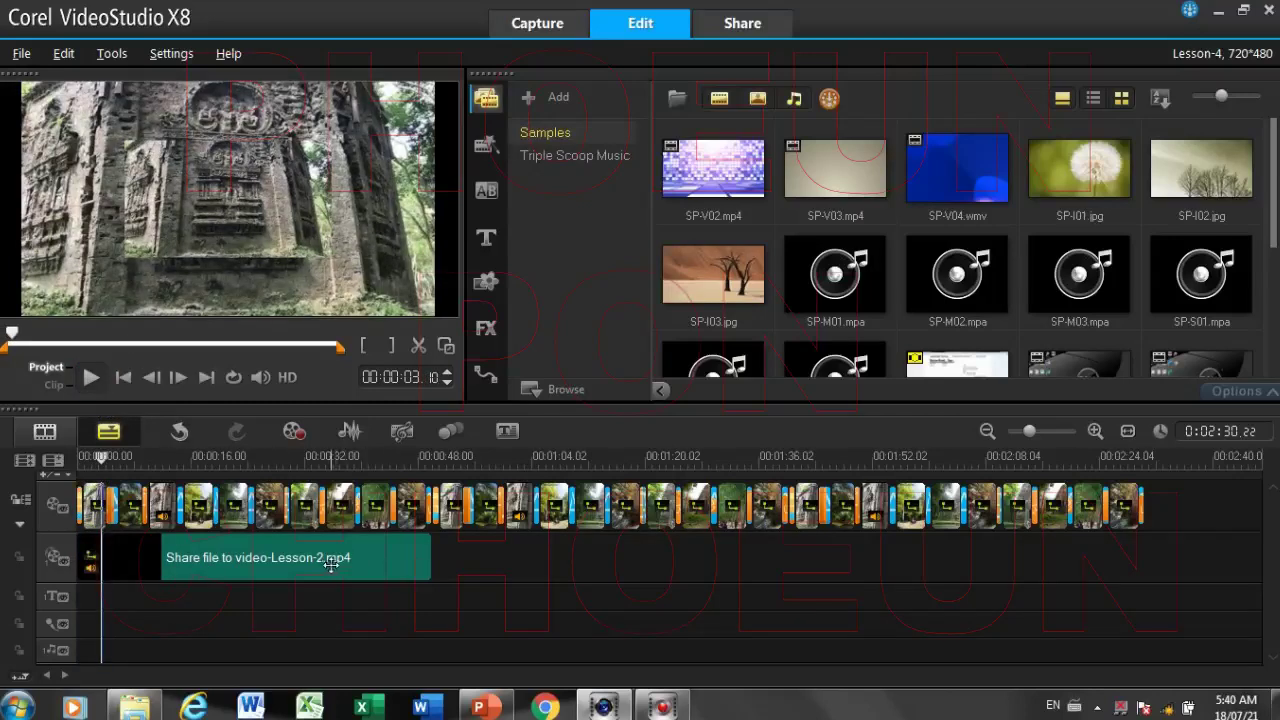
# Shift the overlay clip to start at about 6 seconds and scrub the project to 00:00:43.02
pyautogui.click(223, 557)
pyautogui.moveTo(223, 557); pyautogui.dragTo(257, 557)
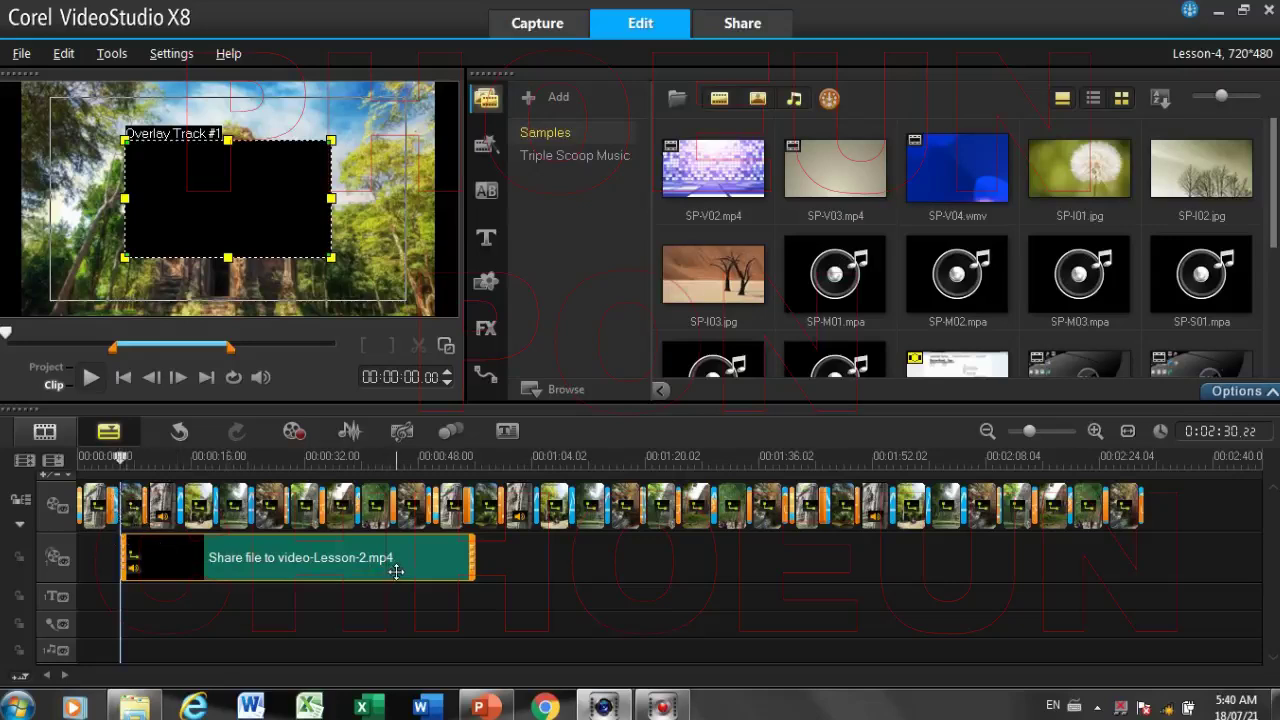
pyautogui.click(128, 461)
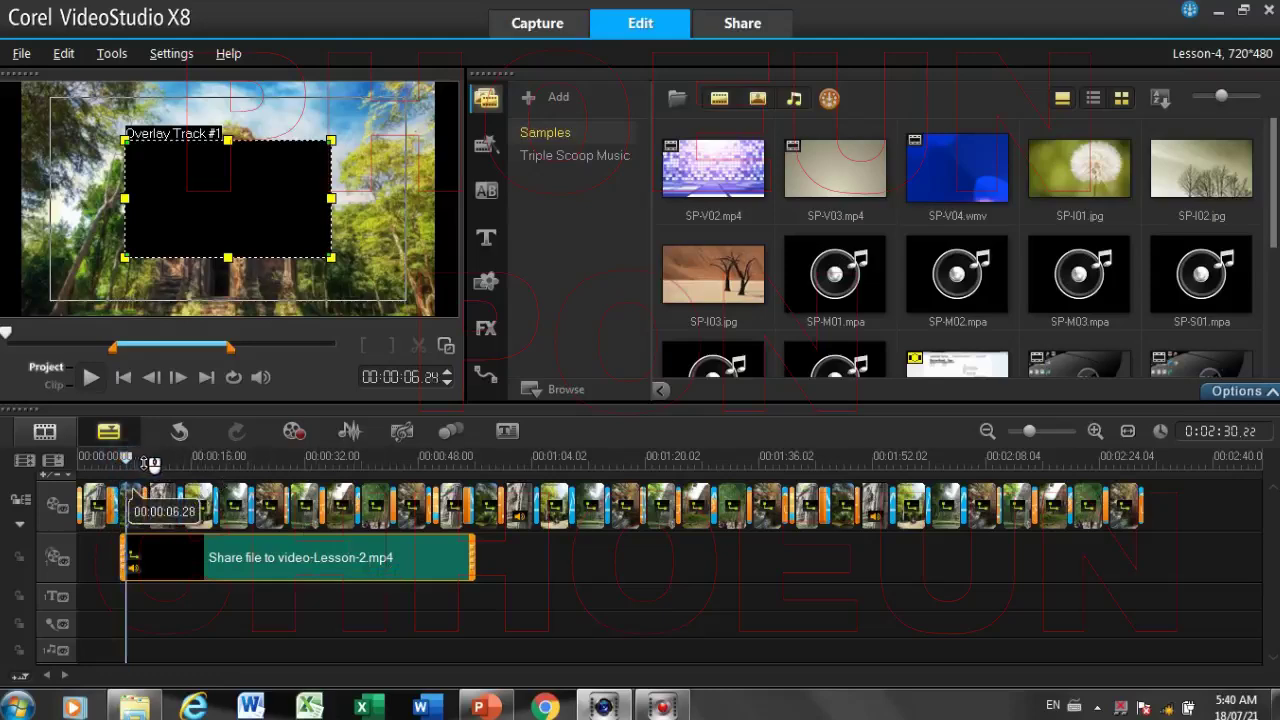
pyautogui.moveTo(152, 461); pyautogui.dragTo(165, 461)
pyautogui.moveTo(180, 470); pyautogui.dragTo(383, 507)
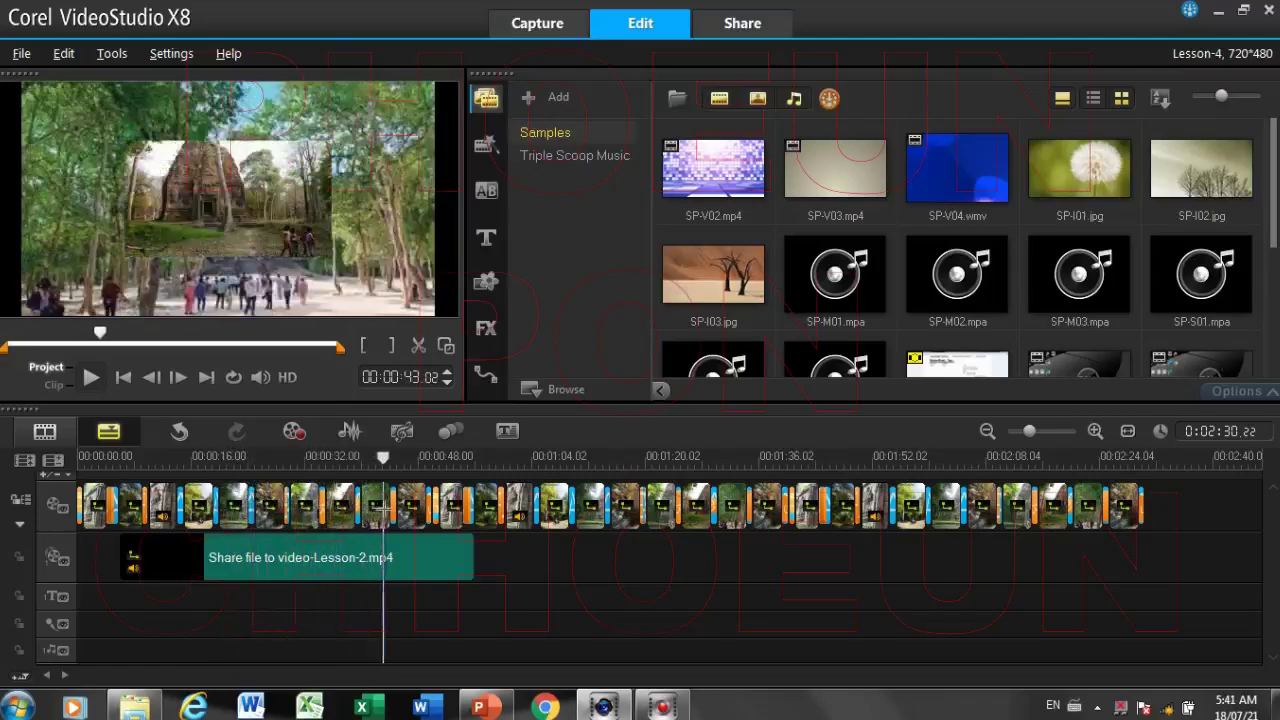
# Shrink the overlay video, try it in the frame's upper-left corner, and place it in the upper-right corner
pyautogui.click(418, 560)
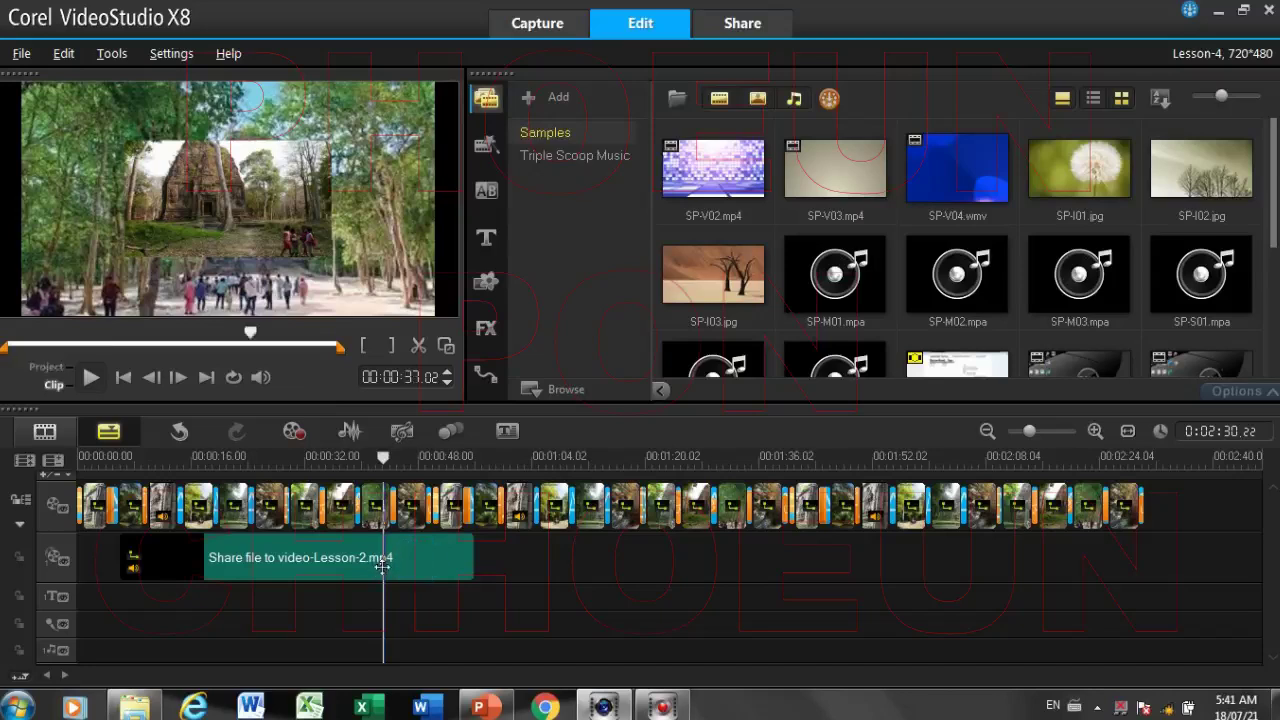
pyautogui.click(382, 566)
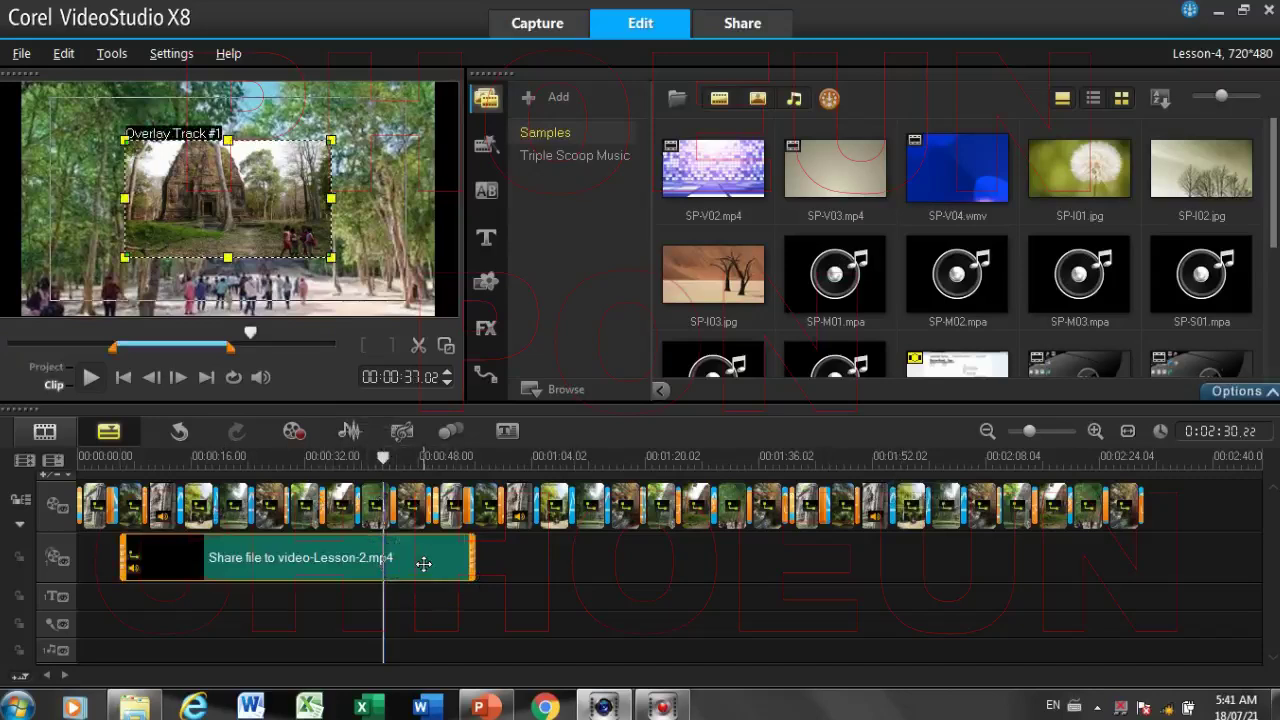
pyautogui.click(1238, 391)
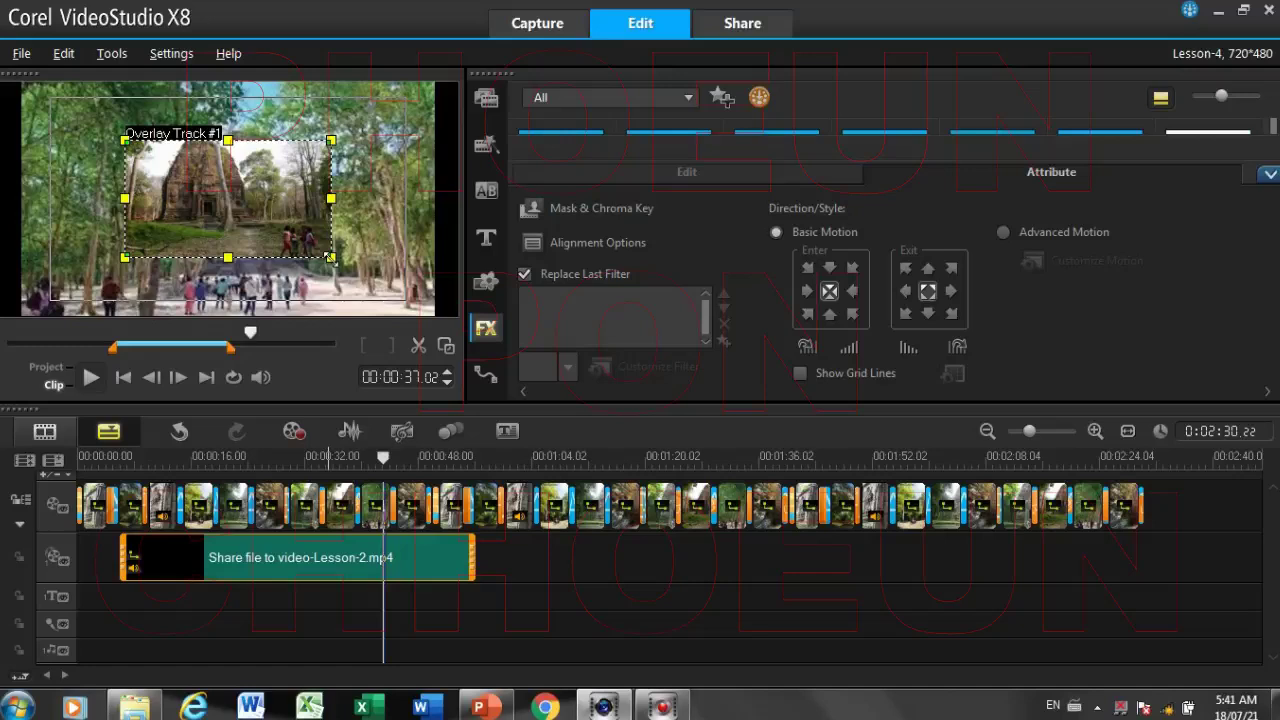
pyautogui.moveTo(330, 258); pyautogui.dragTo(388, 116)
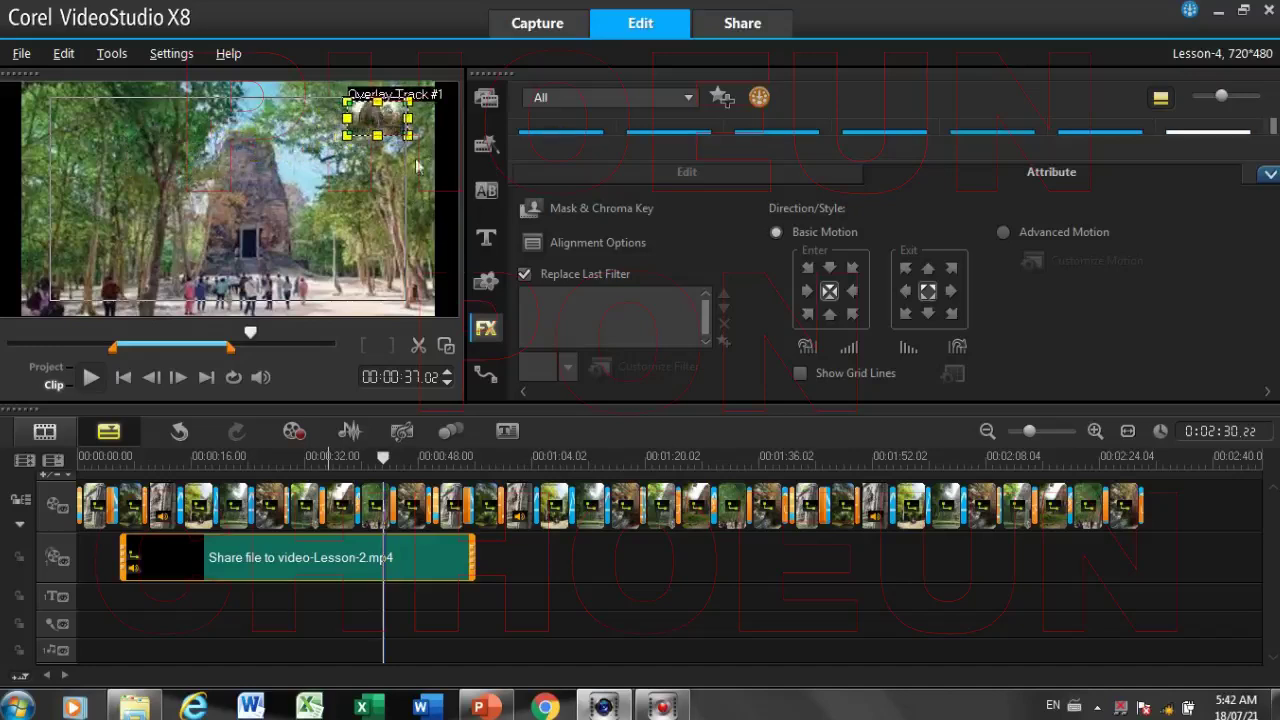
pyautogui.moveTo(348, 136); pyautogui.dragTo(360, 130)
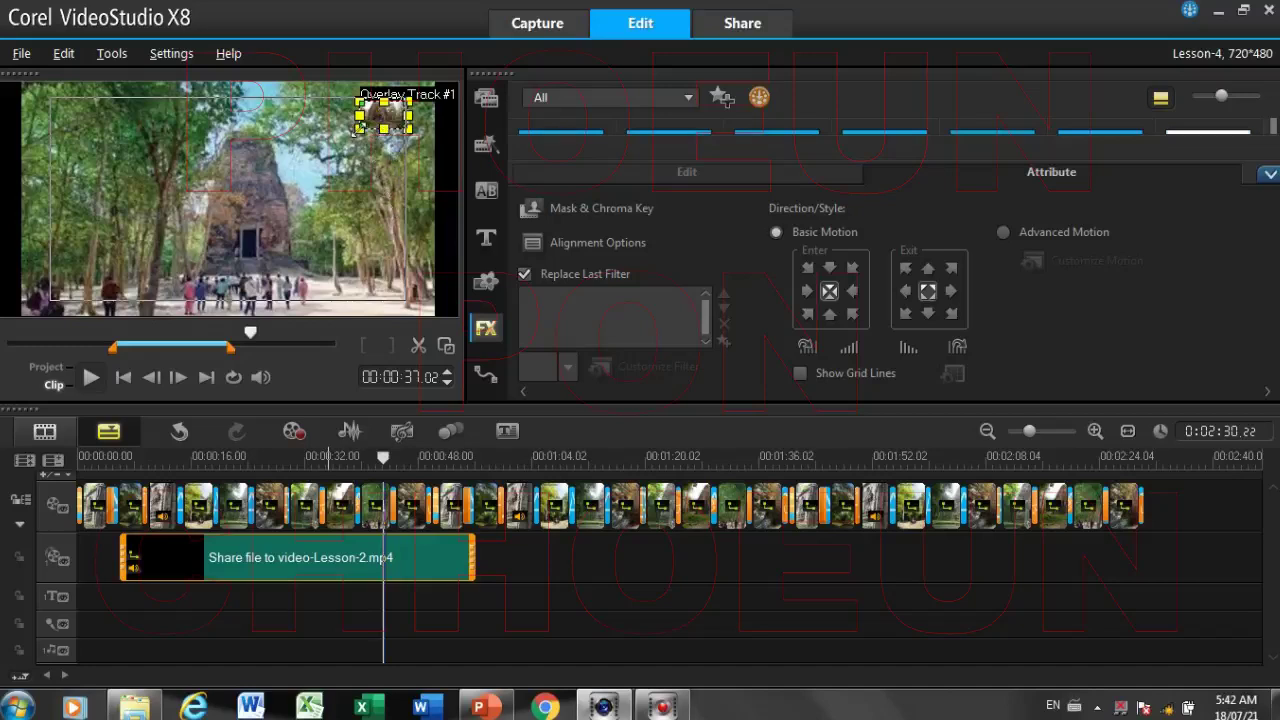
pyautogui.moveTo(358, 128); pyautogui.dragTo(323, 149)
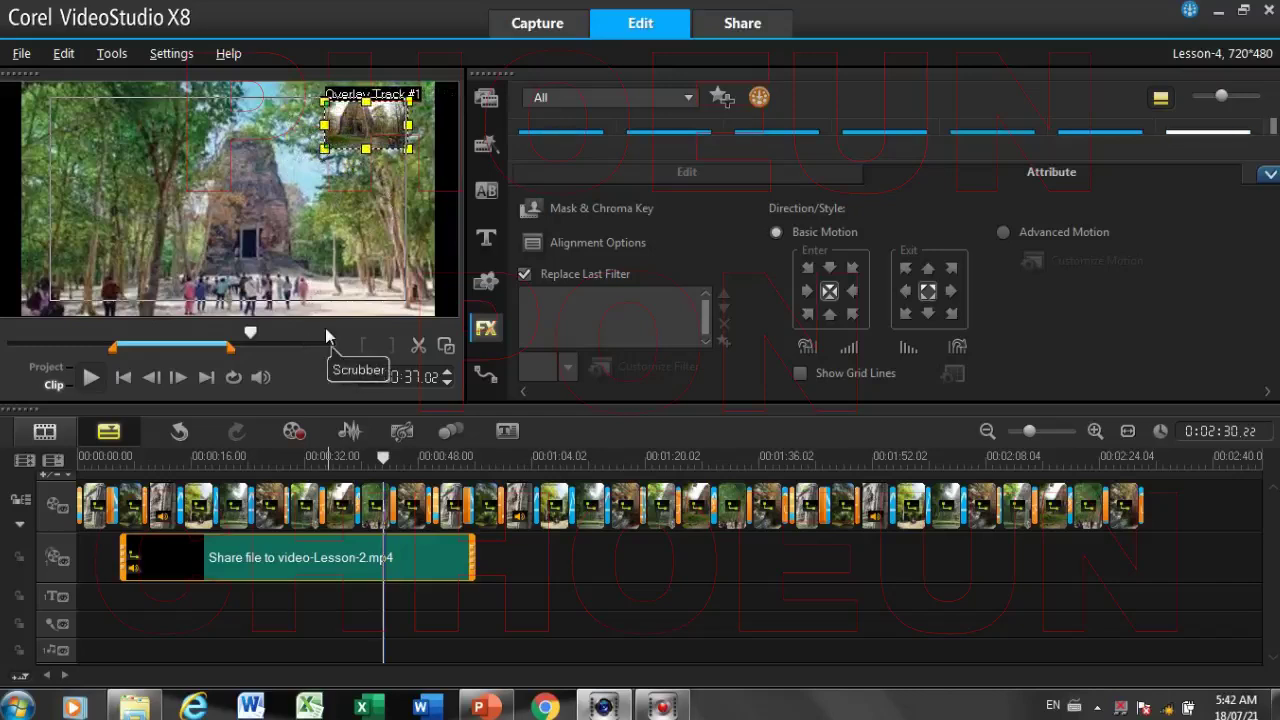
pyautogui.moveTo(374, 120); pyautogui.dragTo(108, 127)
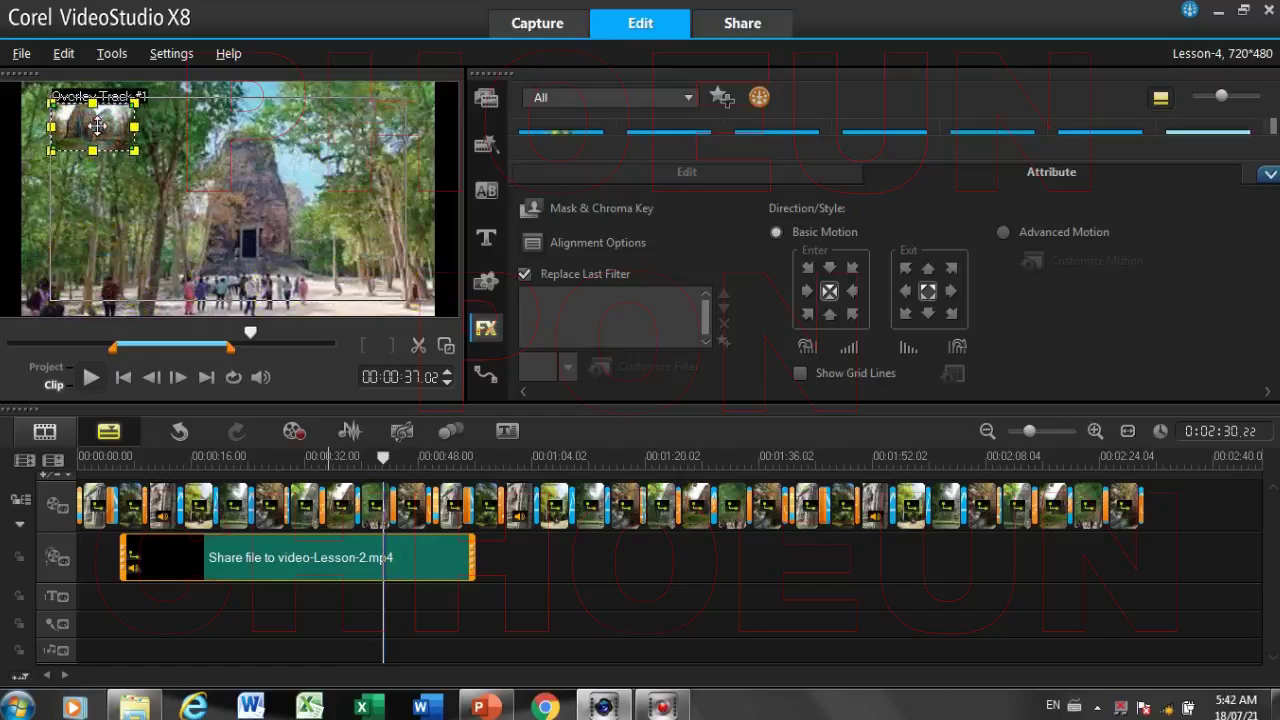
pyautogui.moveTo(98, 128); pyautogui.dragTo(358, 127)
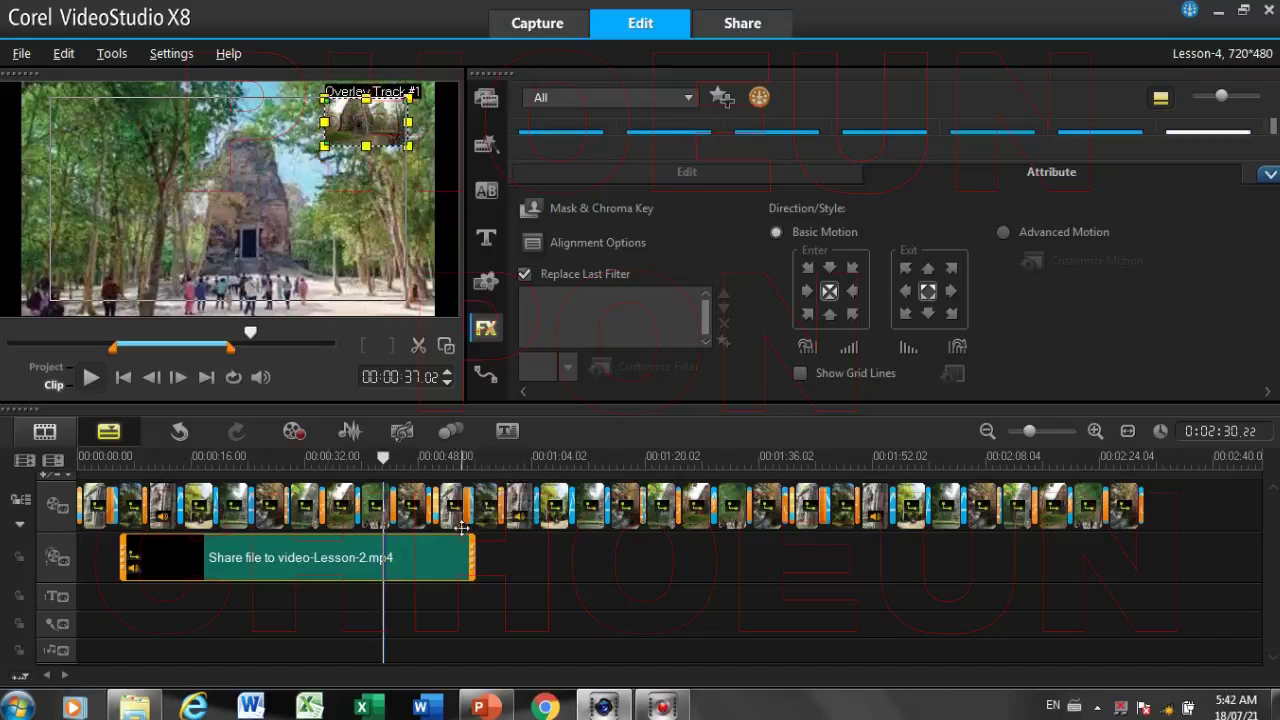
# Scrub through the project beyond the overlay's end and back to 00:00:39.26 to check where the overlay appears
pyautogui.click(399, 463)
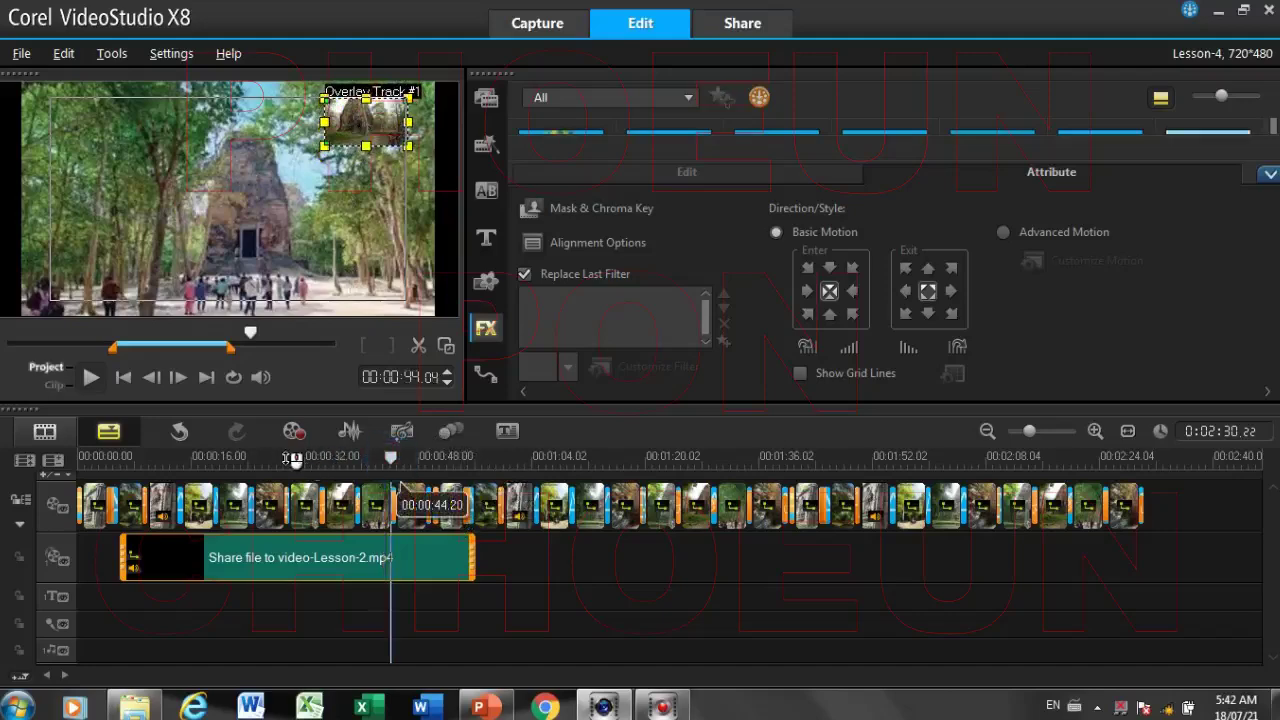
pyautogui.moveTo(391, 458); pyautogui.dragTo(484, 484)
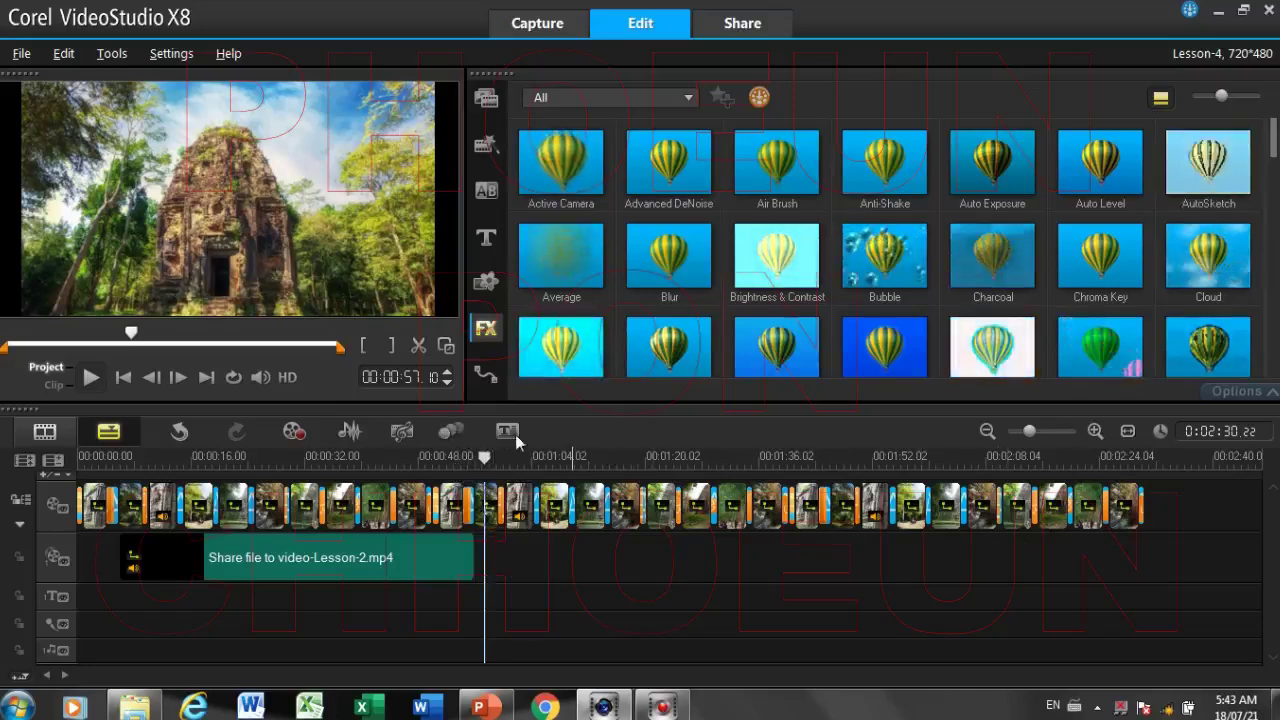
pyautogui.moveTo(486, 457); pyautogui.dragTo(705, 485)
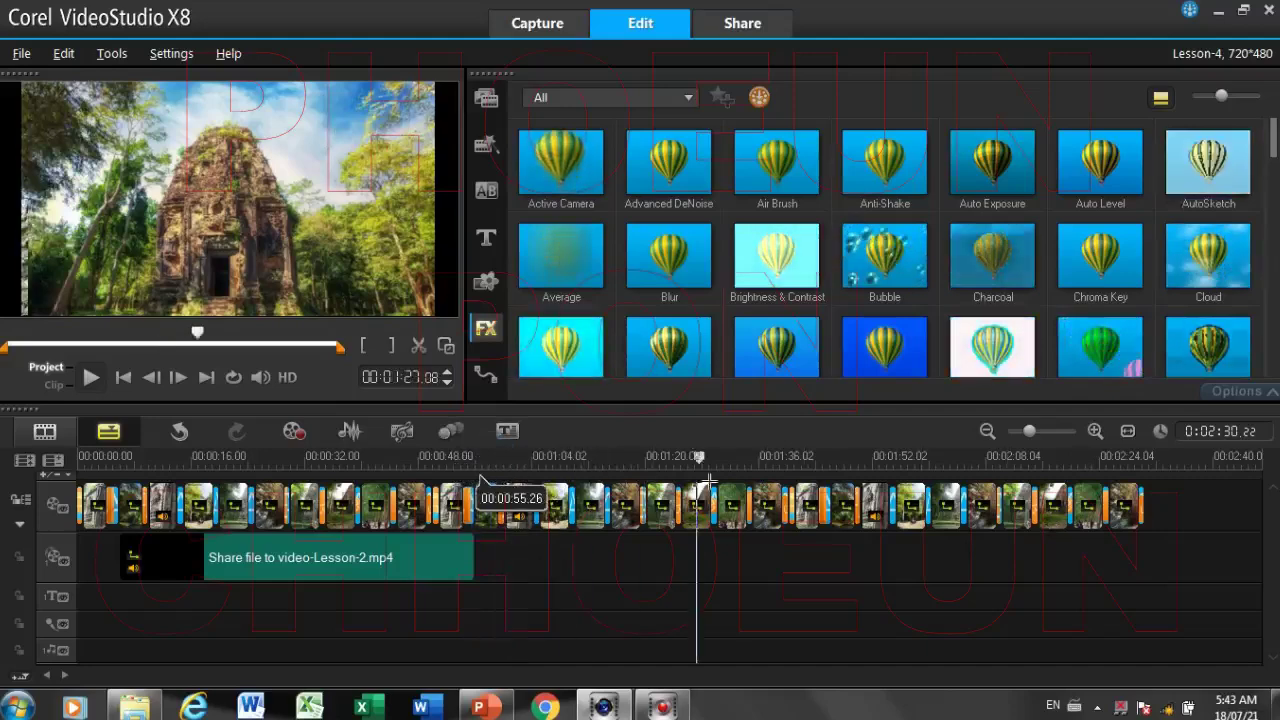
pyautogui.moveTo(493, 460); pyautogui.dragTo(360, 466)
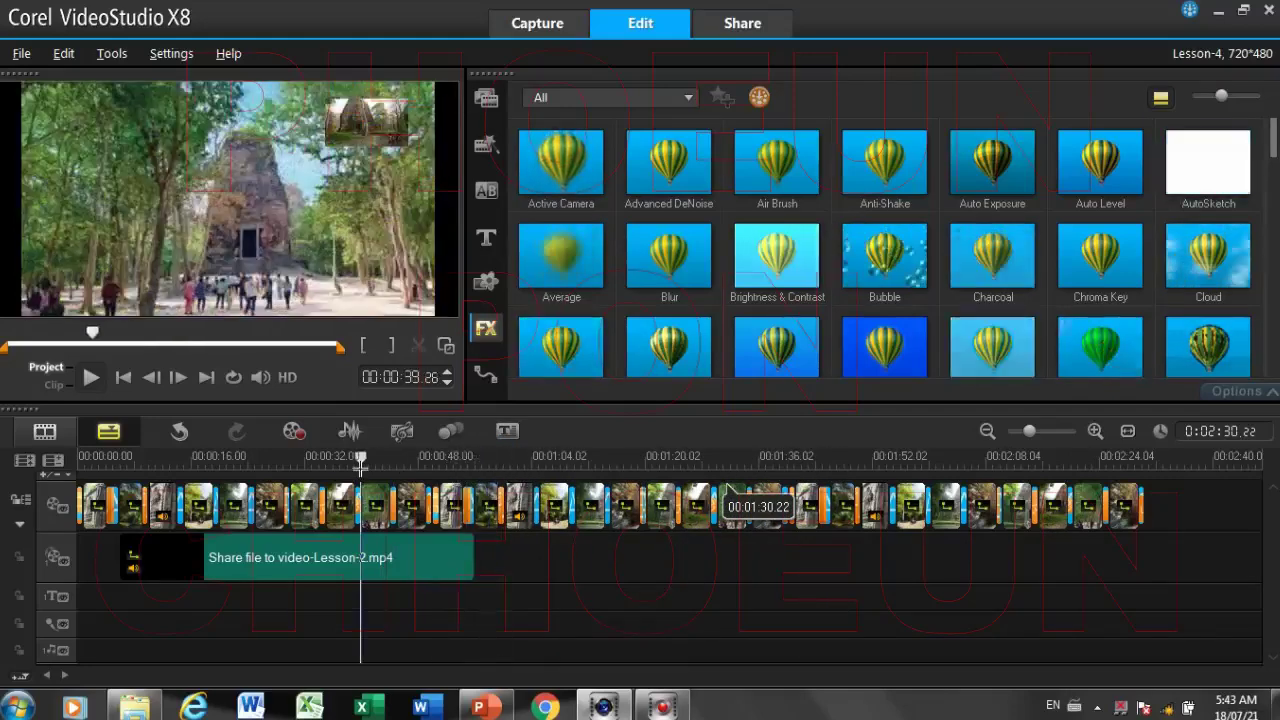
# Copy the overlay clip Share file to video-Lesson-2.mp4 and place the copy directly after the original on the overlay track
pyautogui.click(413, 560)
pyautogui.click(414, 559)
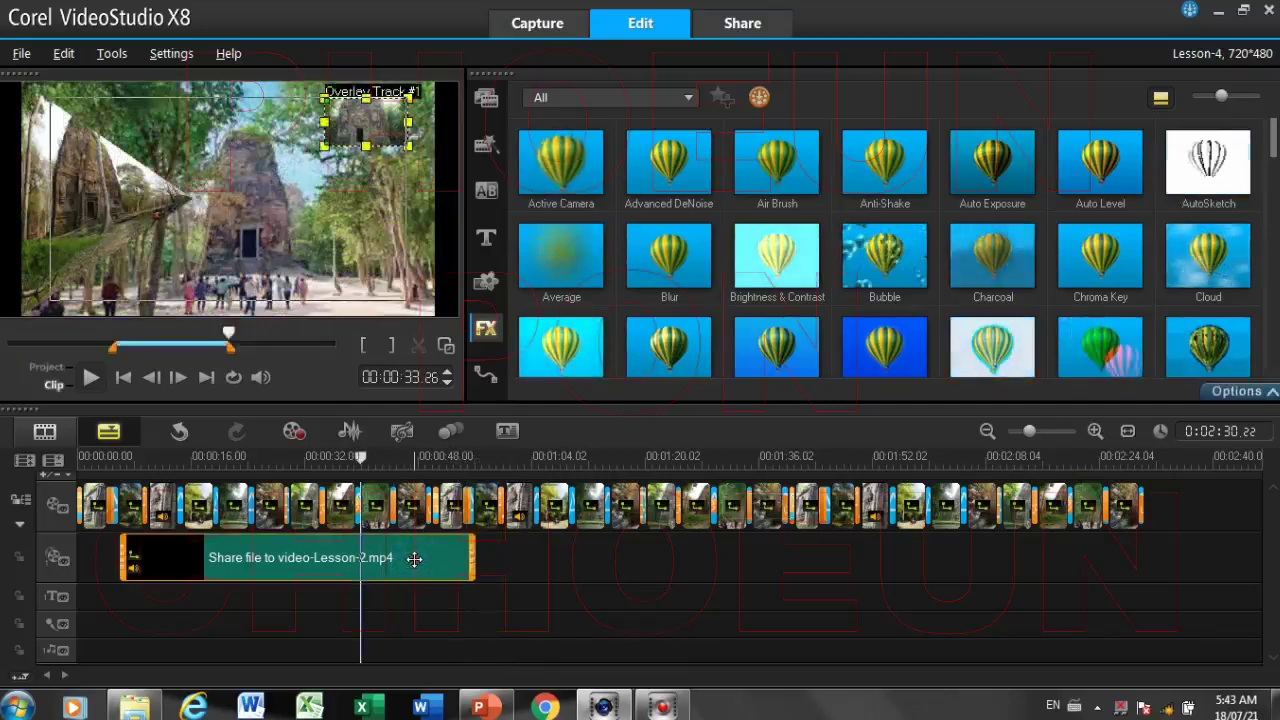
pyautogui.click(417, 564)
pyautogui.rightClick(417, 564)
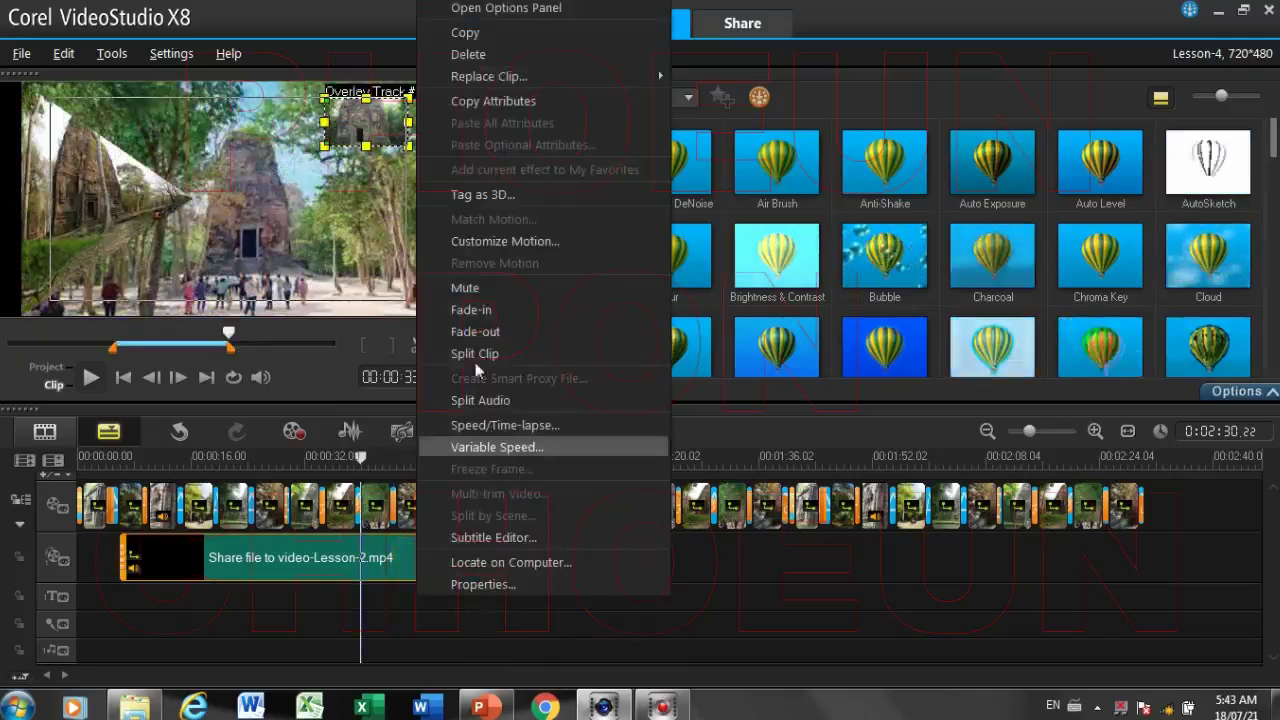
pyautogui.click(497, 33)
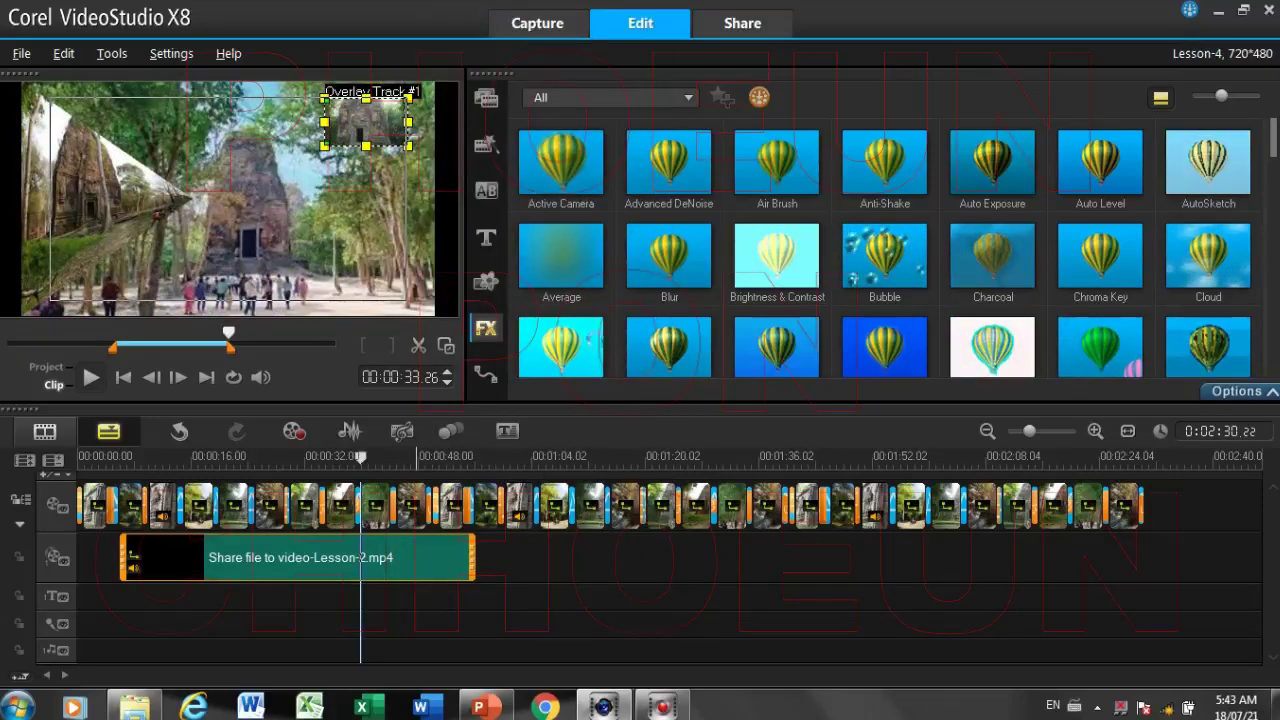
pyautogui.click(476, 558)
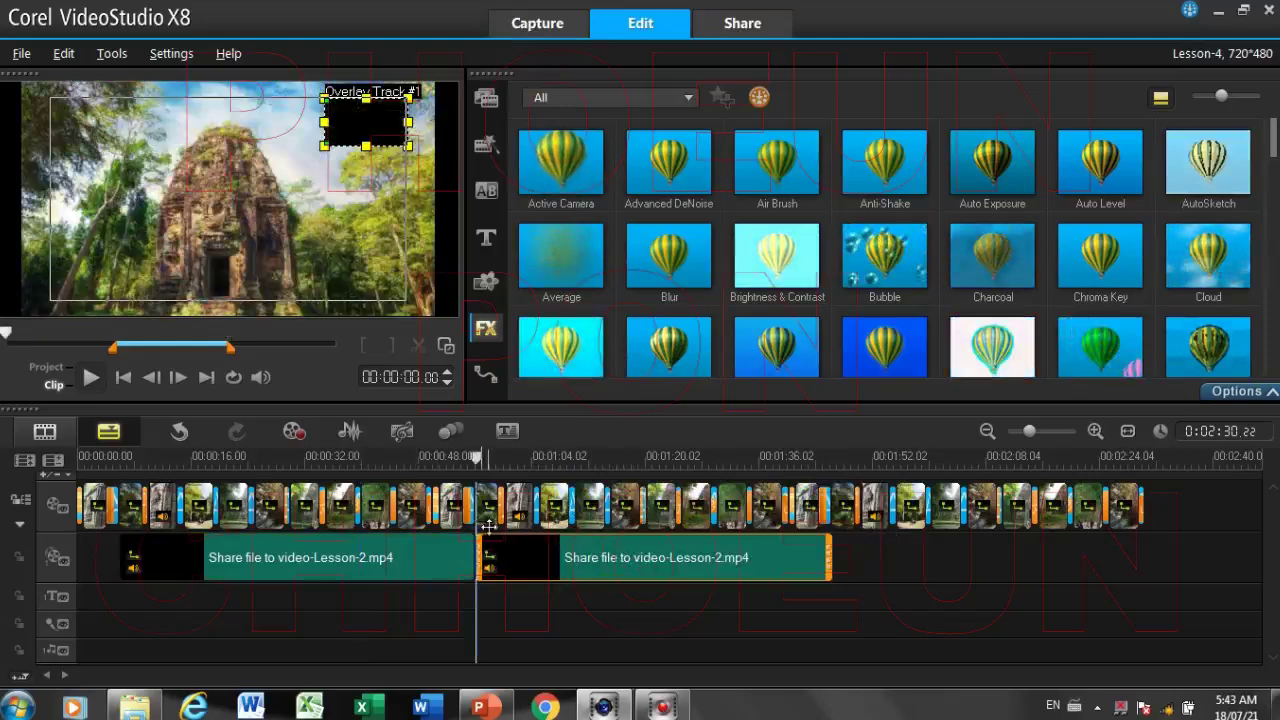
# Split the copied overlay clip at 00:00:57.05, just after its black opening
pyautogui.scroll(1, 1013, 503)
pyautogui.hscroll(1, 733, 616)
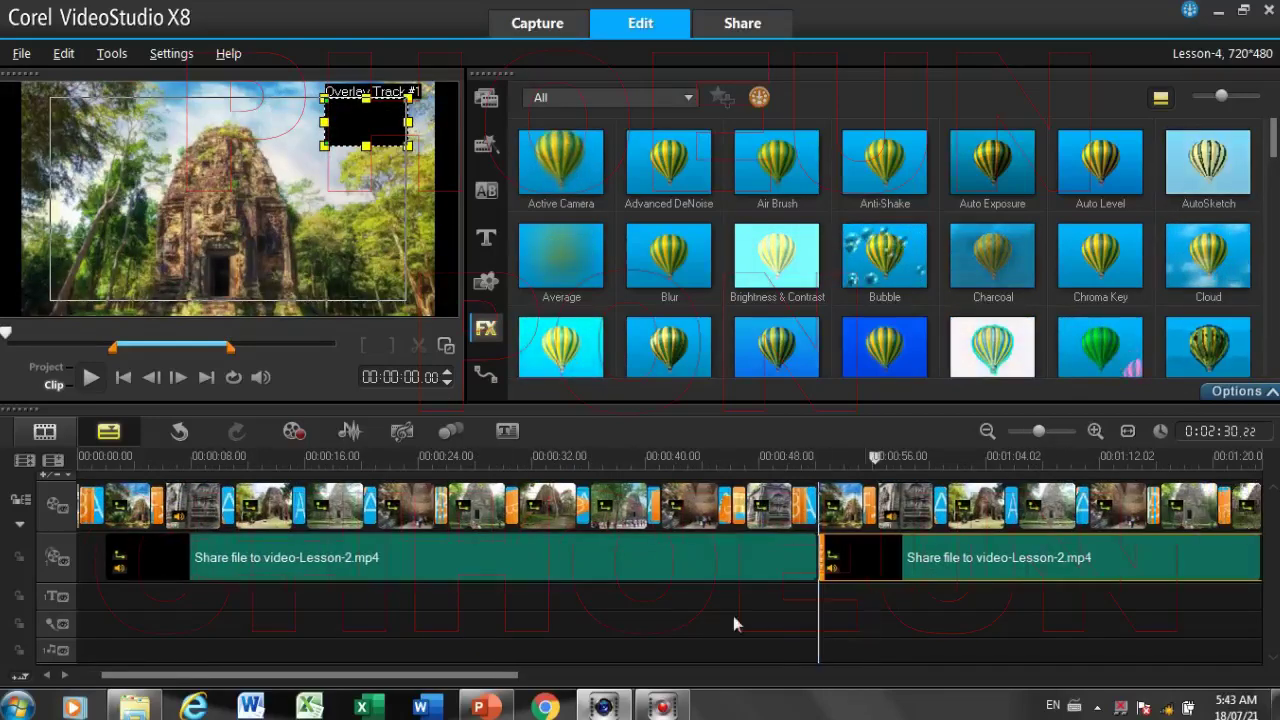
pyautogui.scroll(1, 743, 609)
pyautogui.scroll(1, 835, 631)
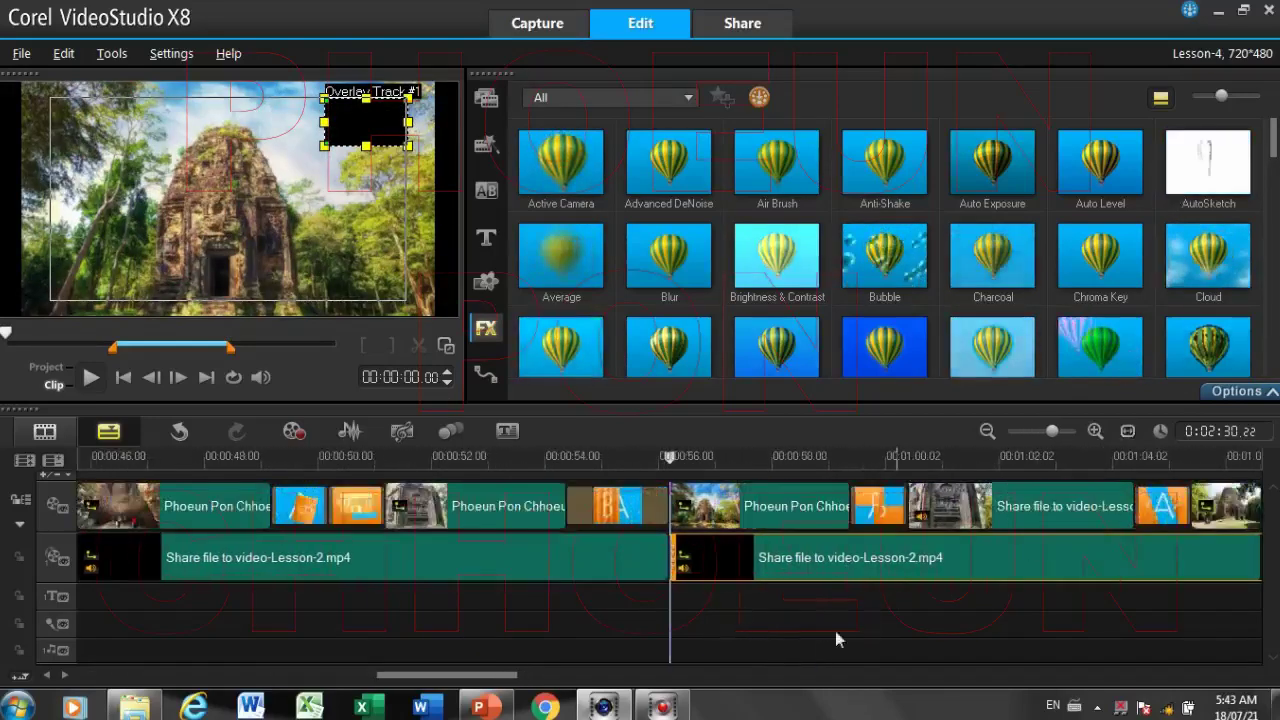
pyautogui.click(681, 456)
pyautogui.click(688, 456)
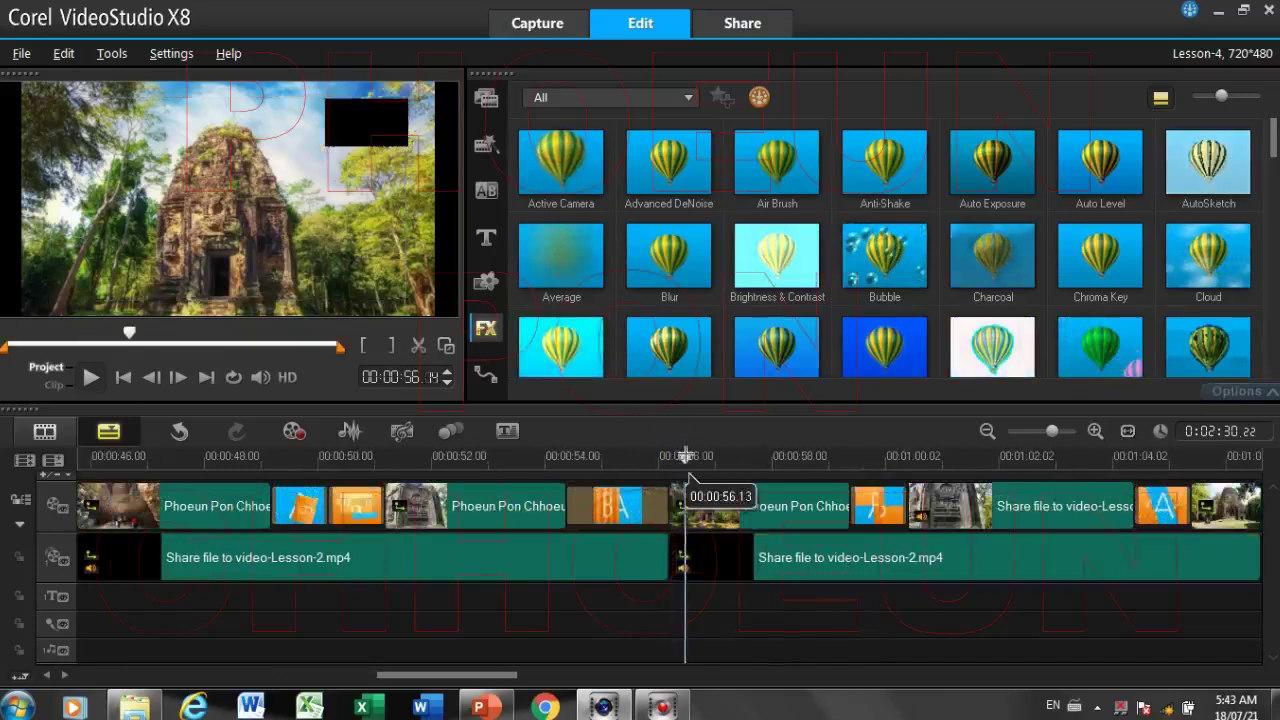
pyautogui.click(694, 457)
pyautogui.click(698, 458)
pyautogui.moveTo(698, 463); pyautogui.dragTo(725, 484)
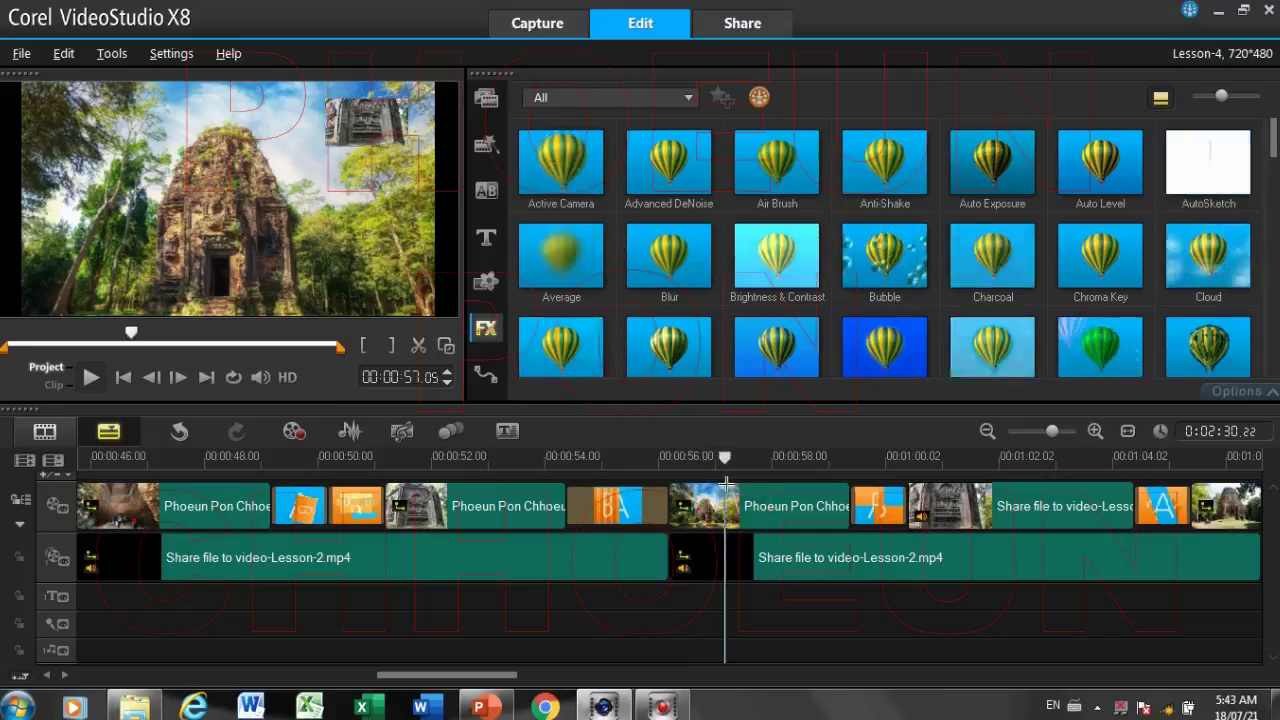
pyautogui.click(740, 559)
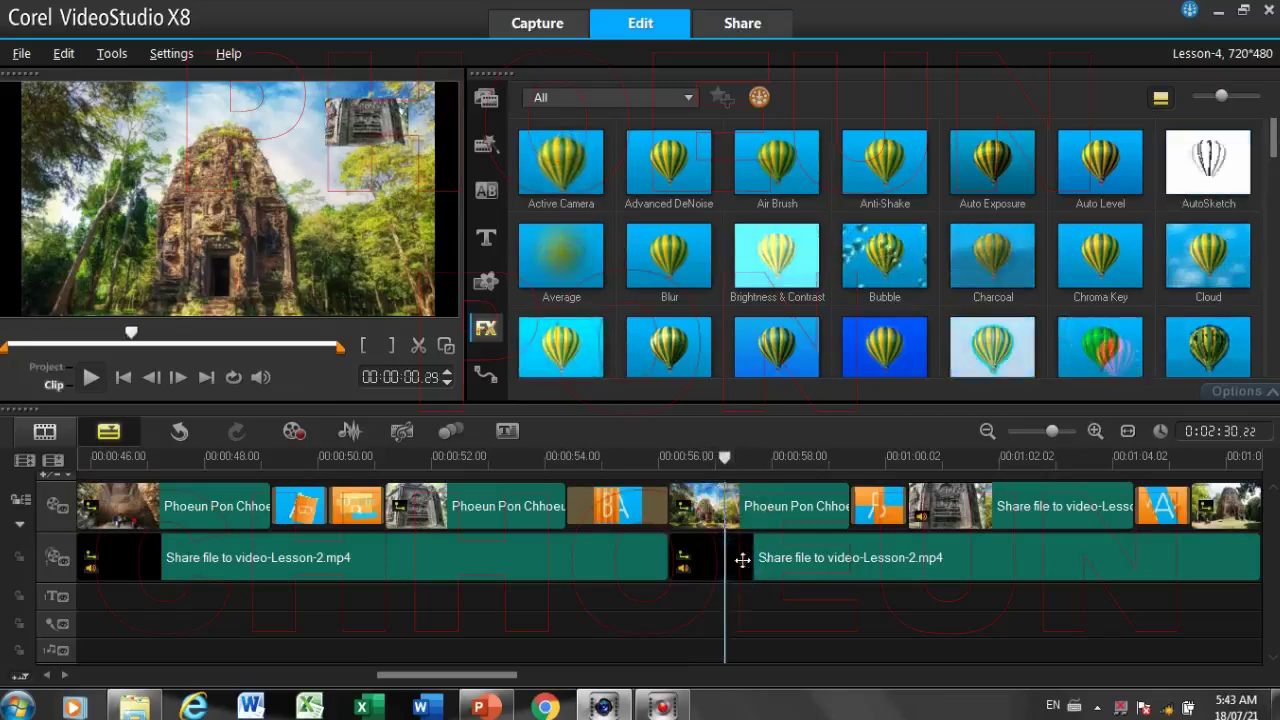
pyautogui.click(822, 560)
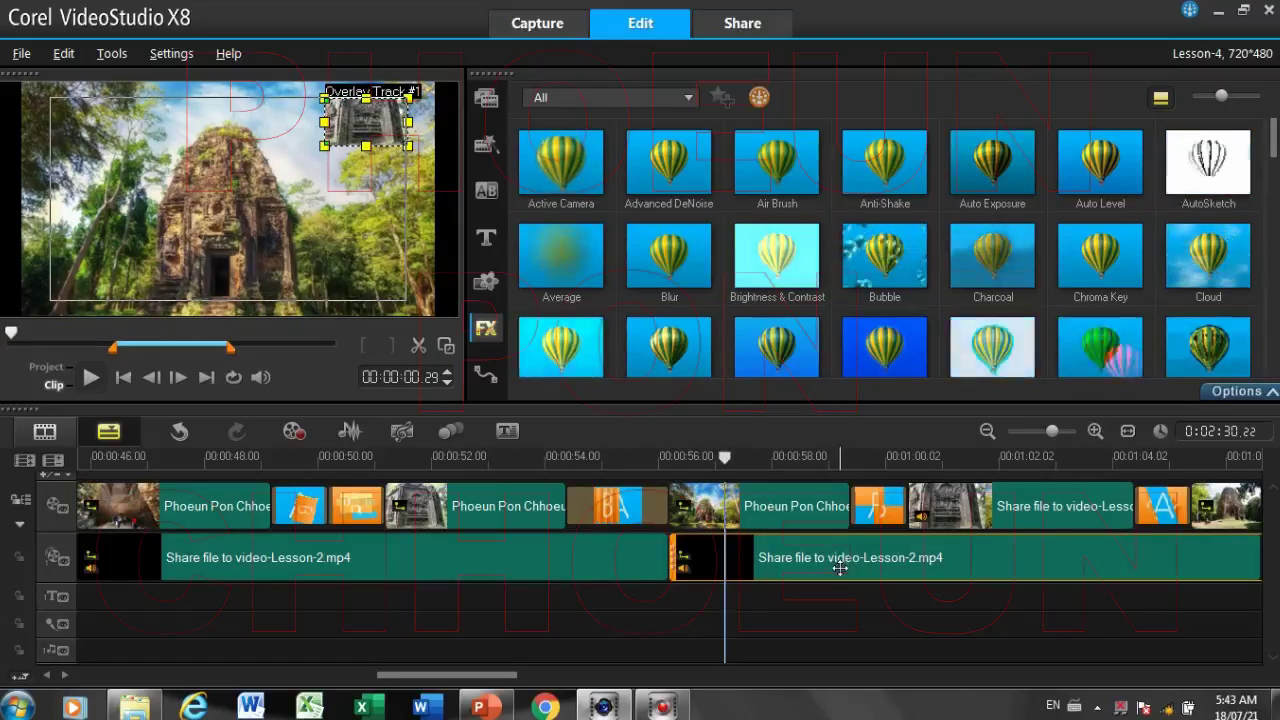
pyautogui.click(419, 346)
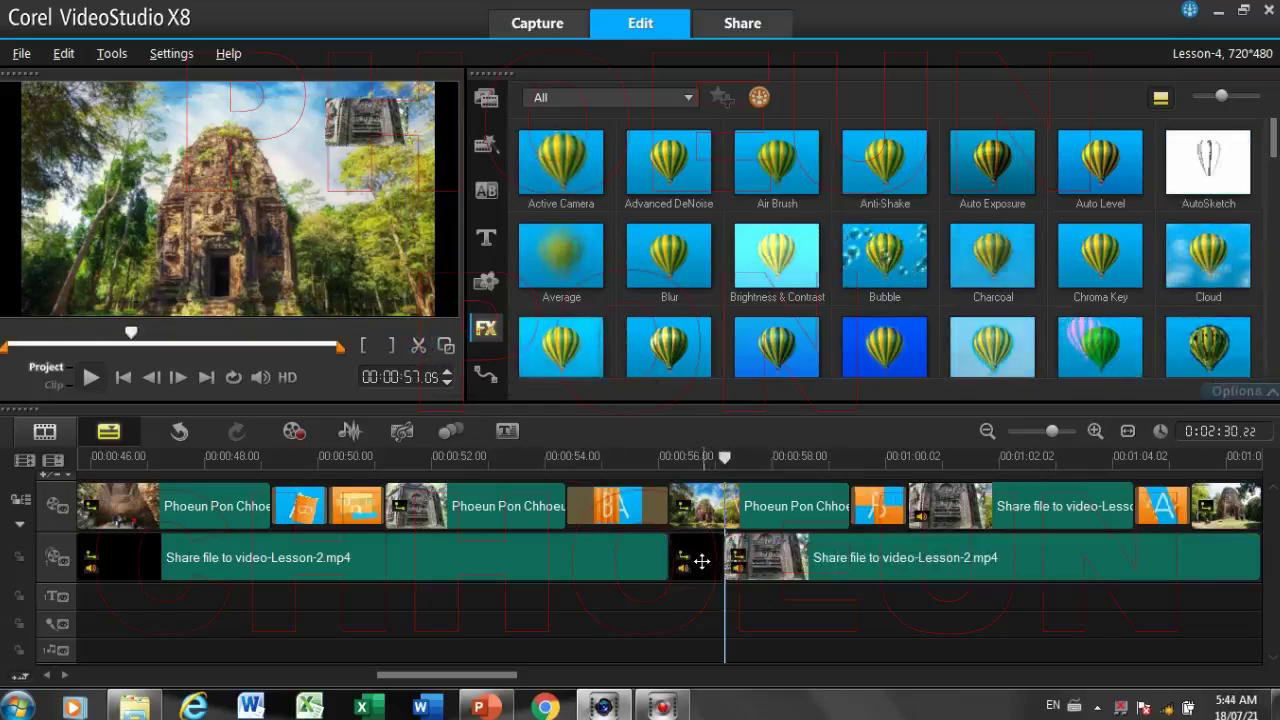
# Delete the short black opening piece of the copied overlay and move the remaining part against the end of the first overlay clip
pyautogui.click(698, 564)
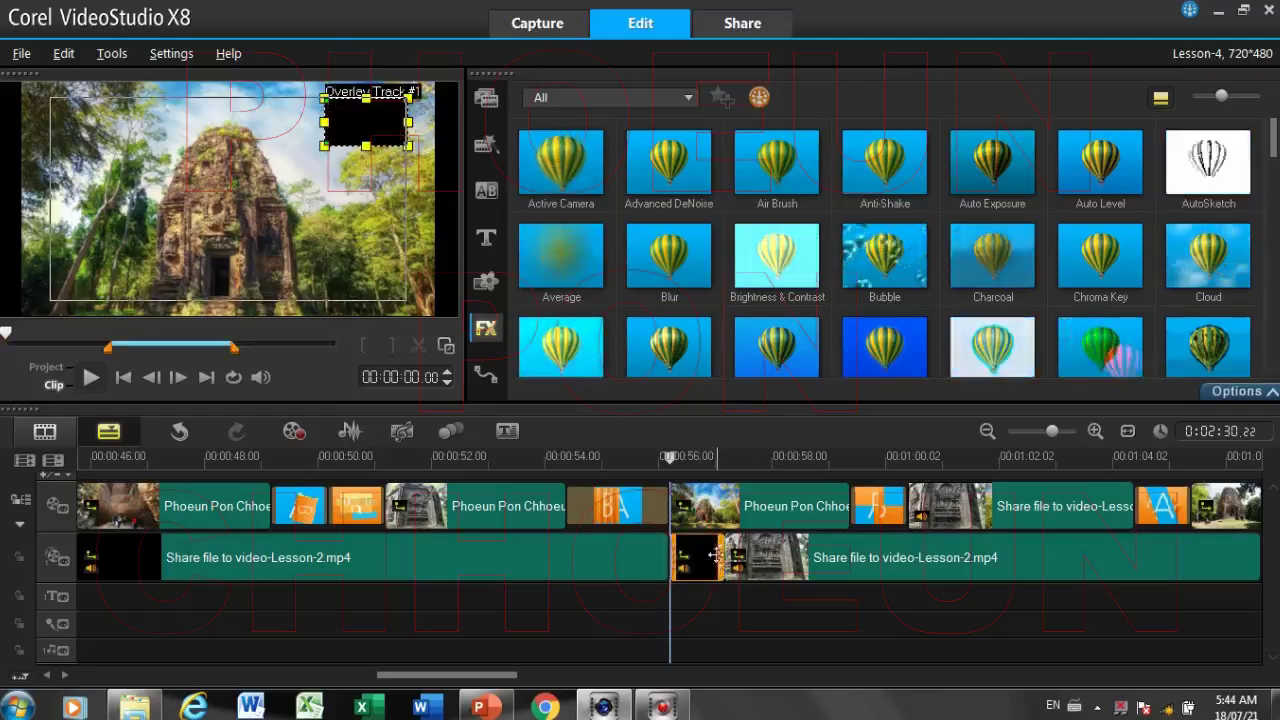
pyautogui.rightClick(691, 554)
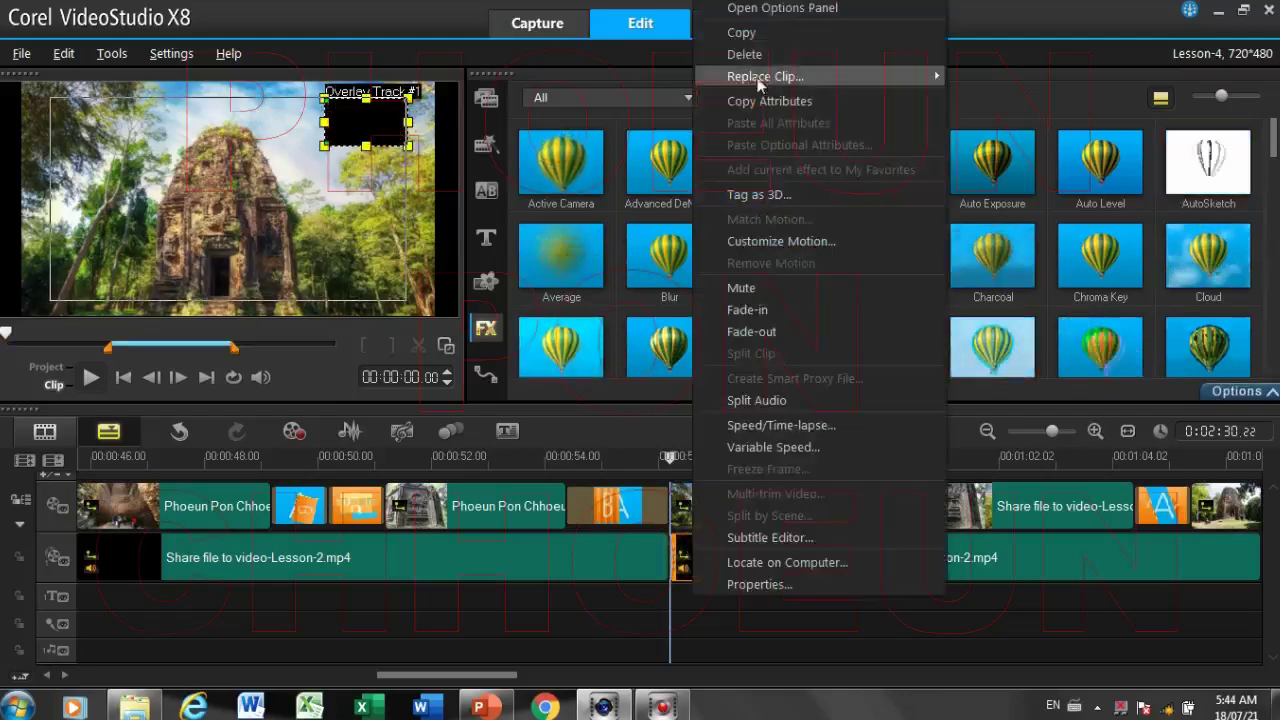
pyautogui.click(755, 57)
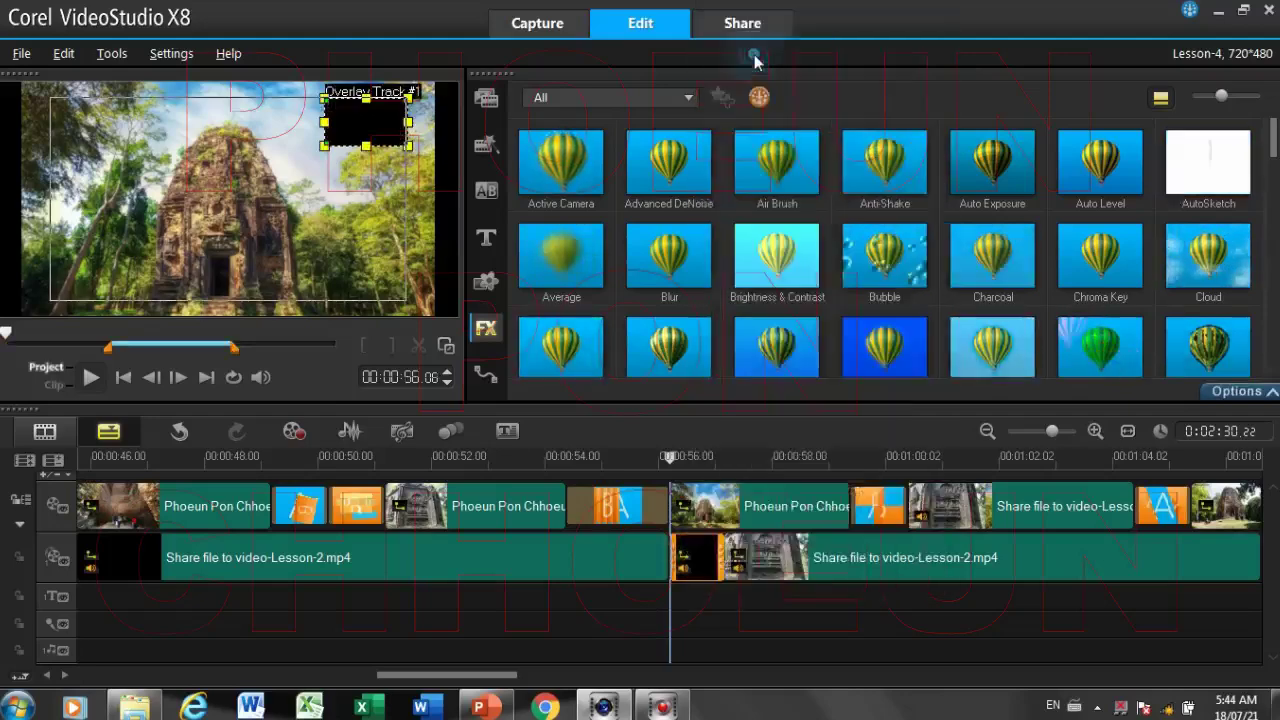
pyautogui.click(836, 558)
pyautogui.click(620, 565)
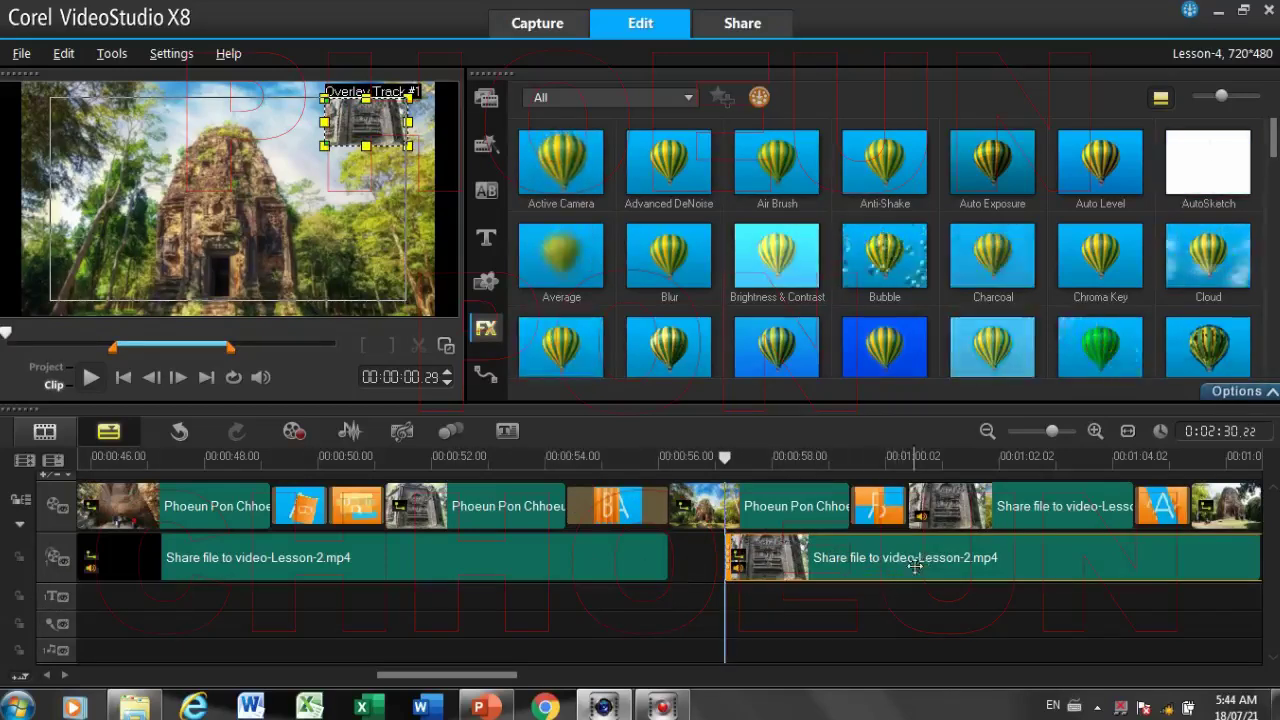
pyautogui.moveTo(928, 562); pyautogui.dragTo(880, 569)
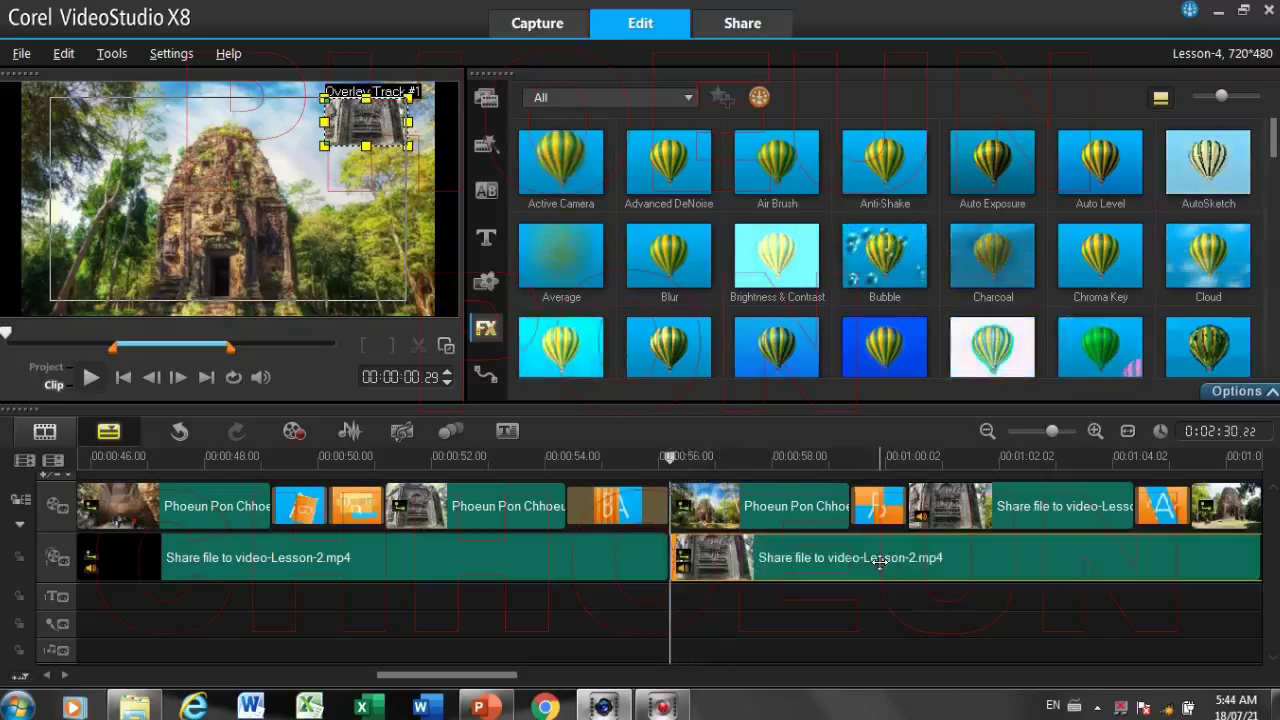
# Inspect the join between the two overlay clips up close for any remaining gap
pyautogui.click(1093, 431)
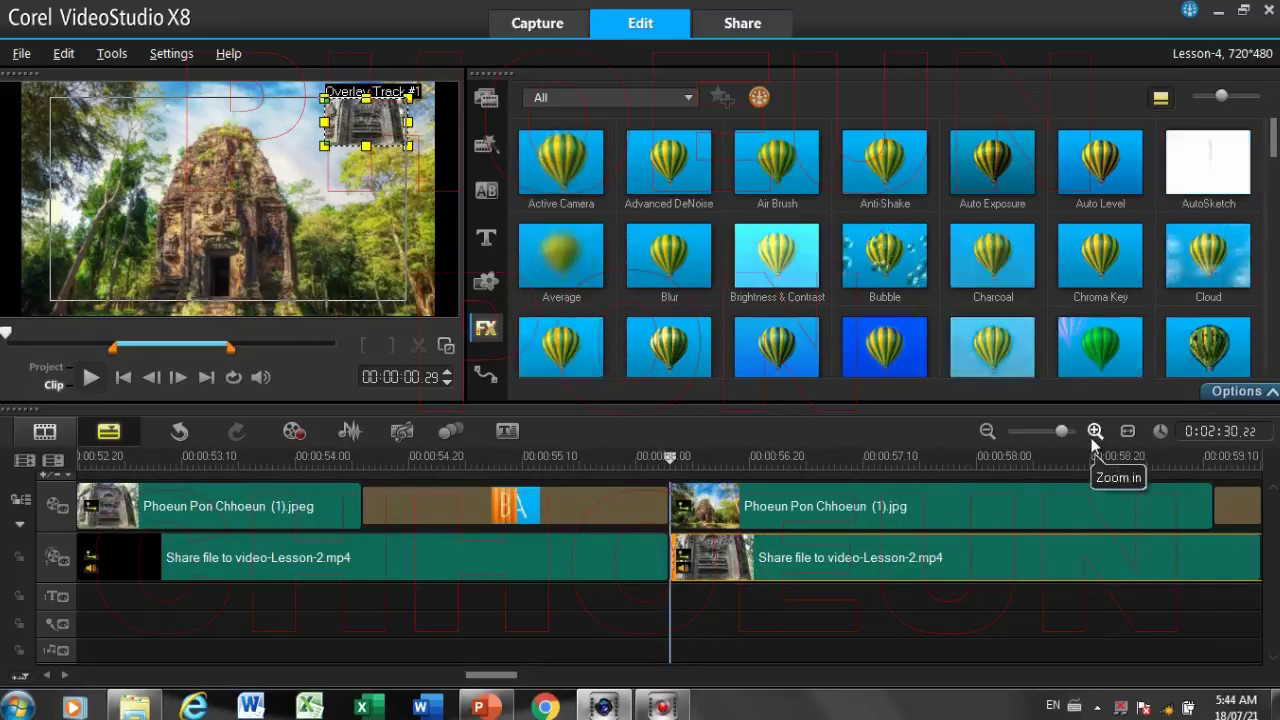
pyautogui.click(1093, 431)
pyautogui.click(1093, 431)
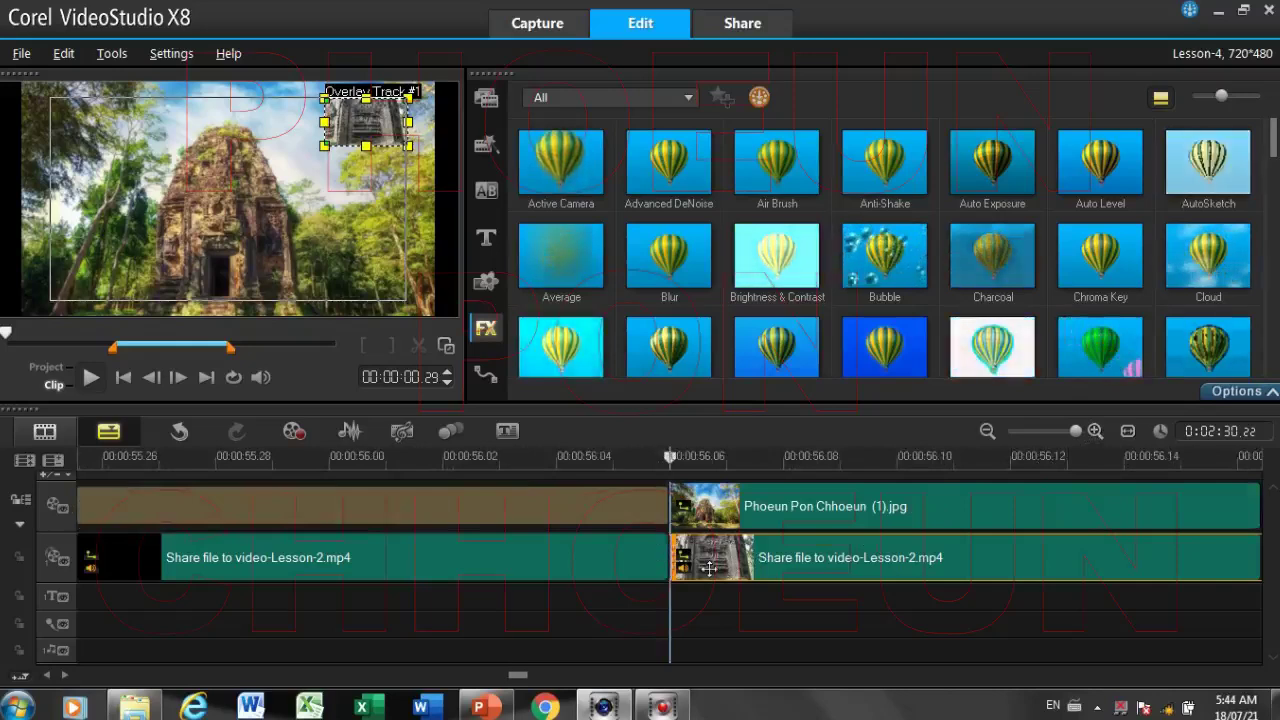
pyautogui.scroll(-1, 1010, 505)
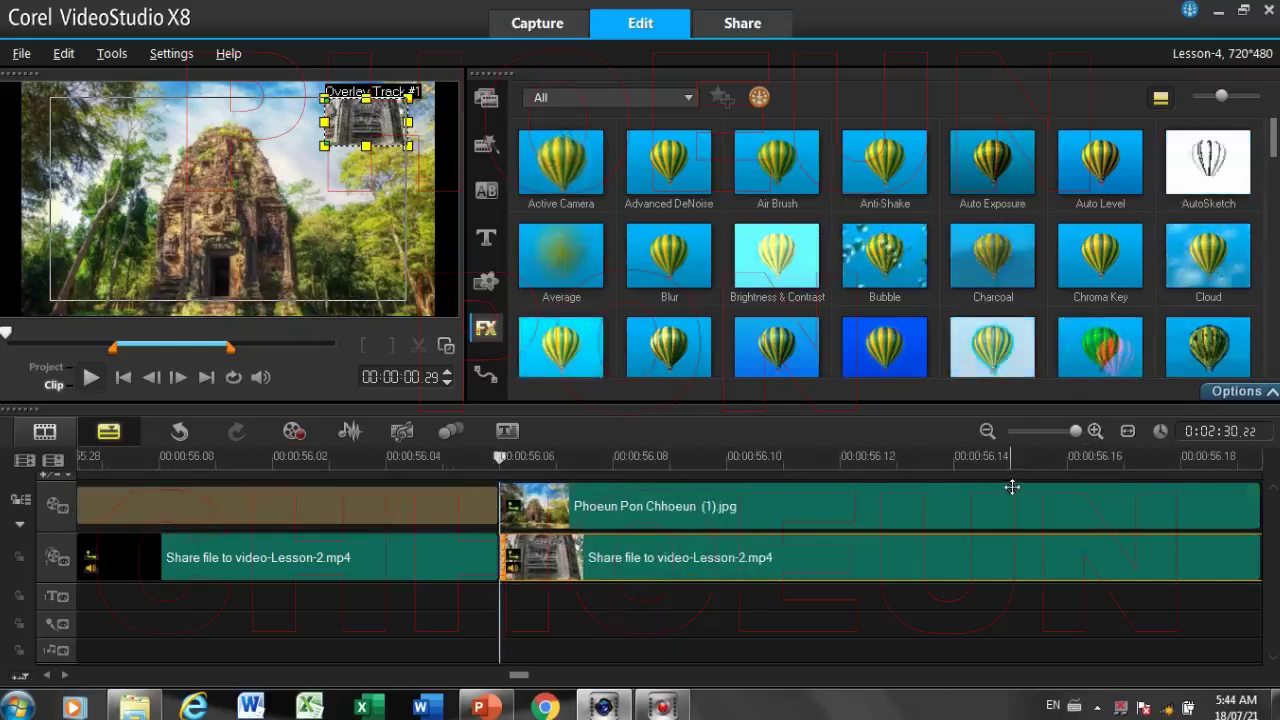
pyautogui.scroll(-1, 1005, 495)
pyautogui.scroll(-3, 1008, 479)
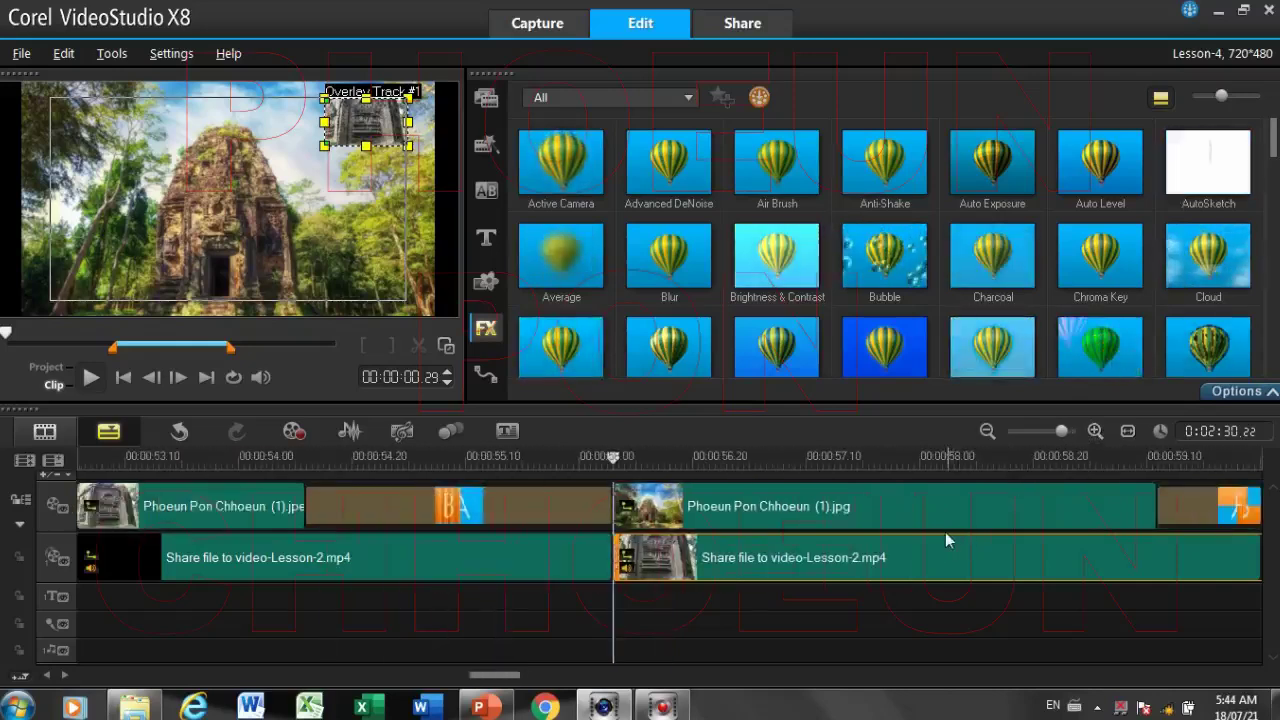
pyautogui.scroll(-3, 1000, 457)
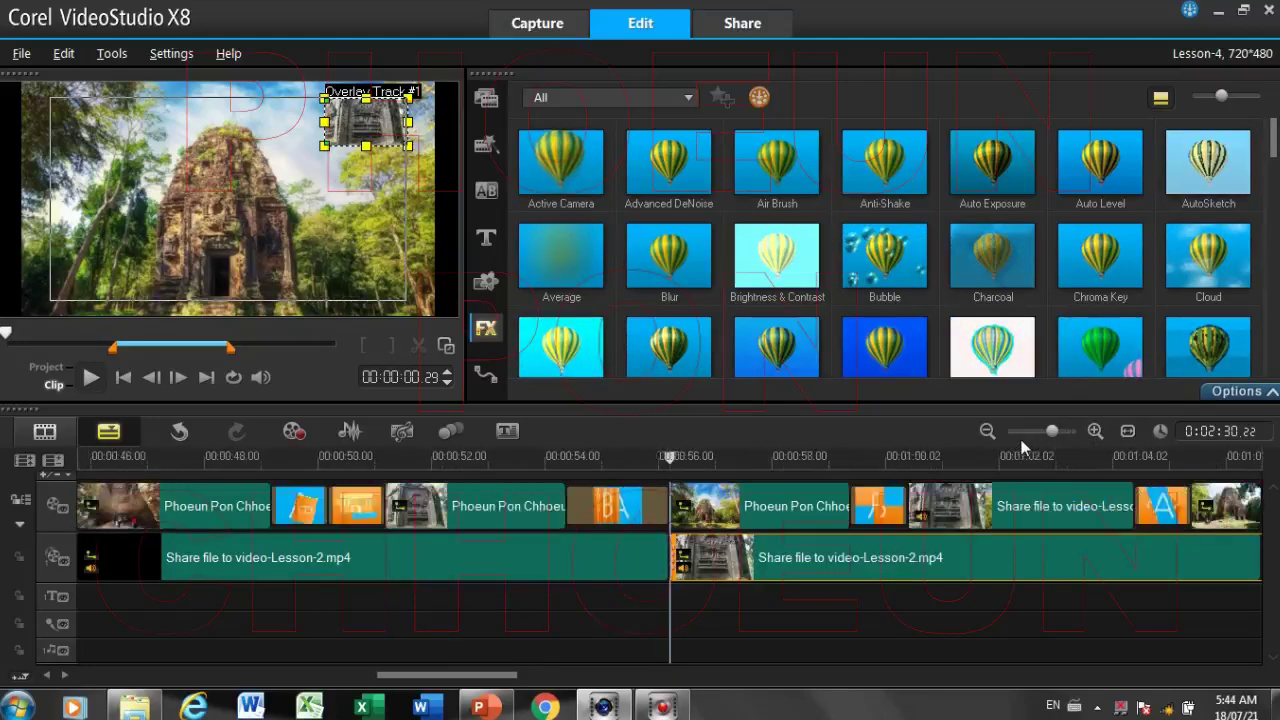
# Examine the timeline at several zoom levels and along its length to compare the overlay clips with the video track
pyautogui.scroll(-2, 1020, 442)
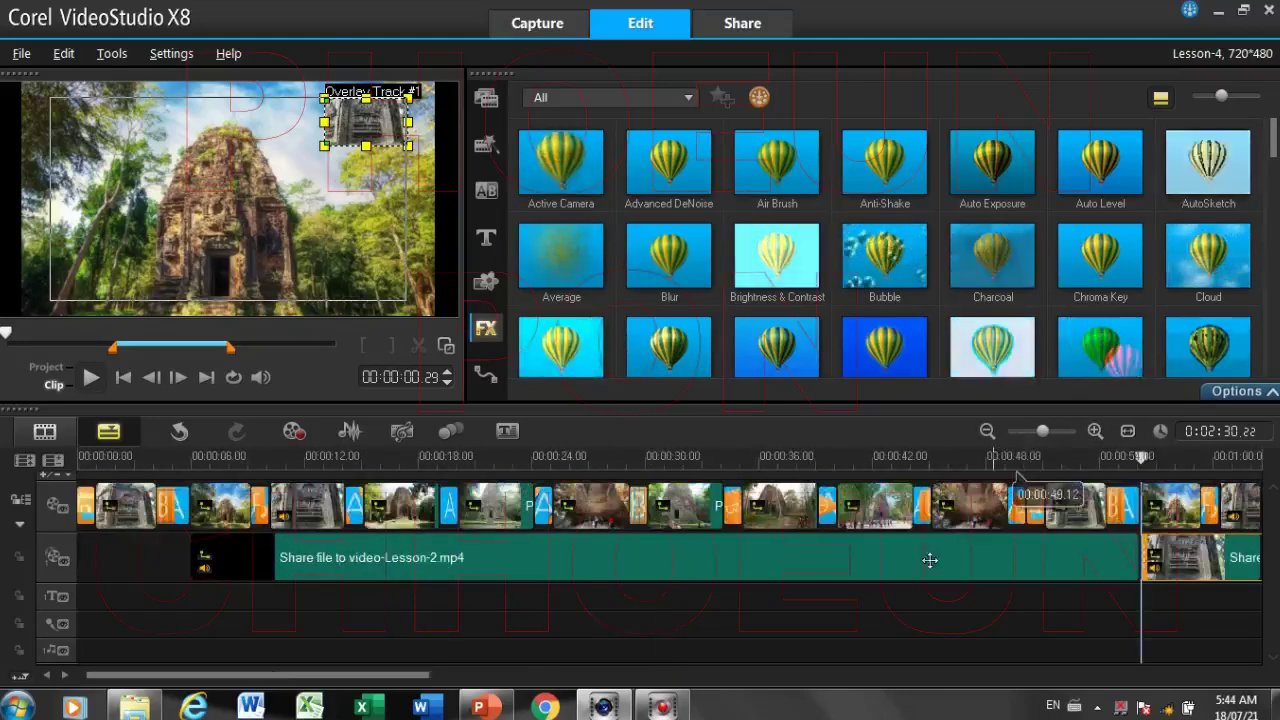
pyautogui.scroll(-5, 734, 657)
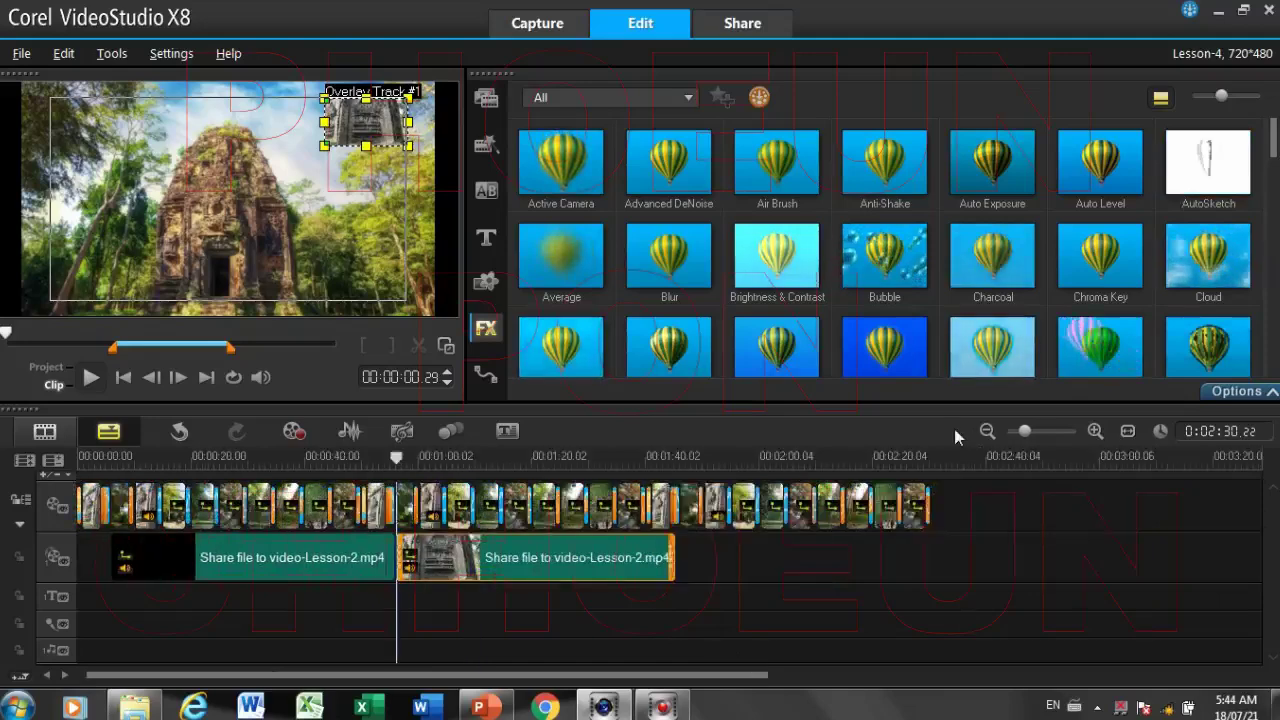
pyautogui.scroll(2, 954, 429)
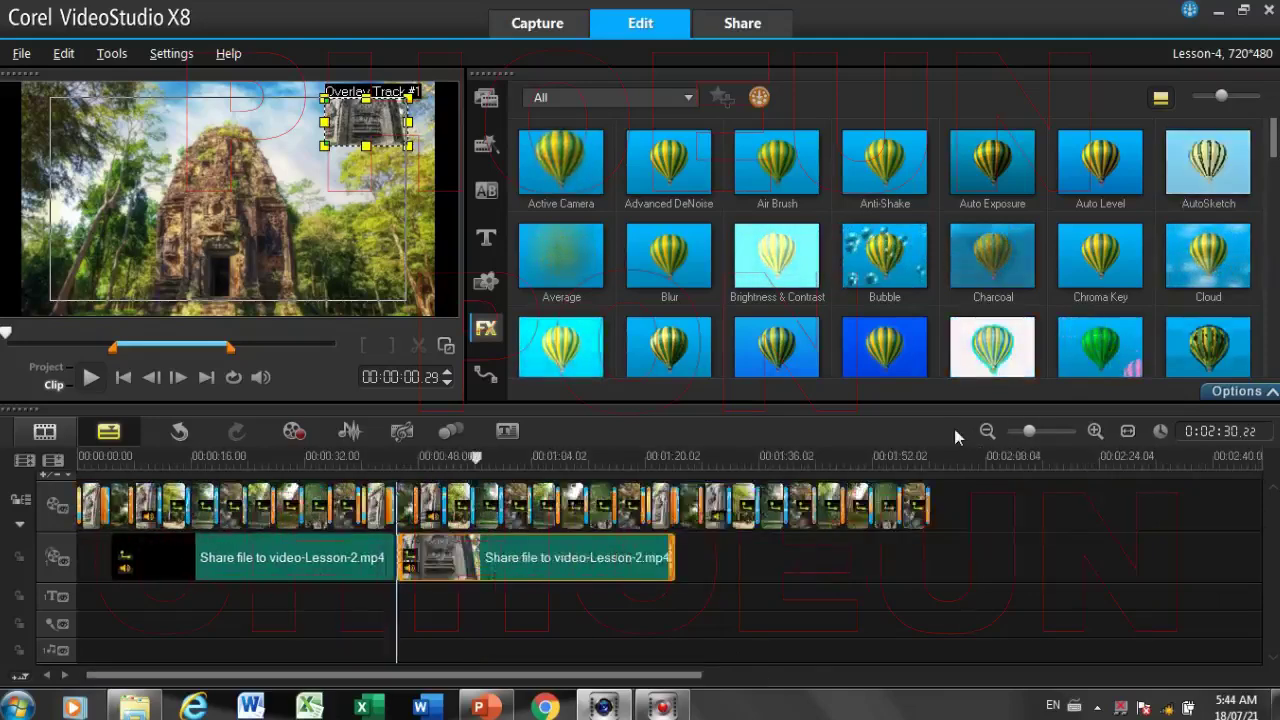
pyautogui.scroll(3, 957, 426)
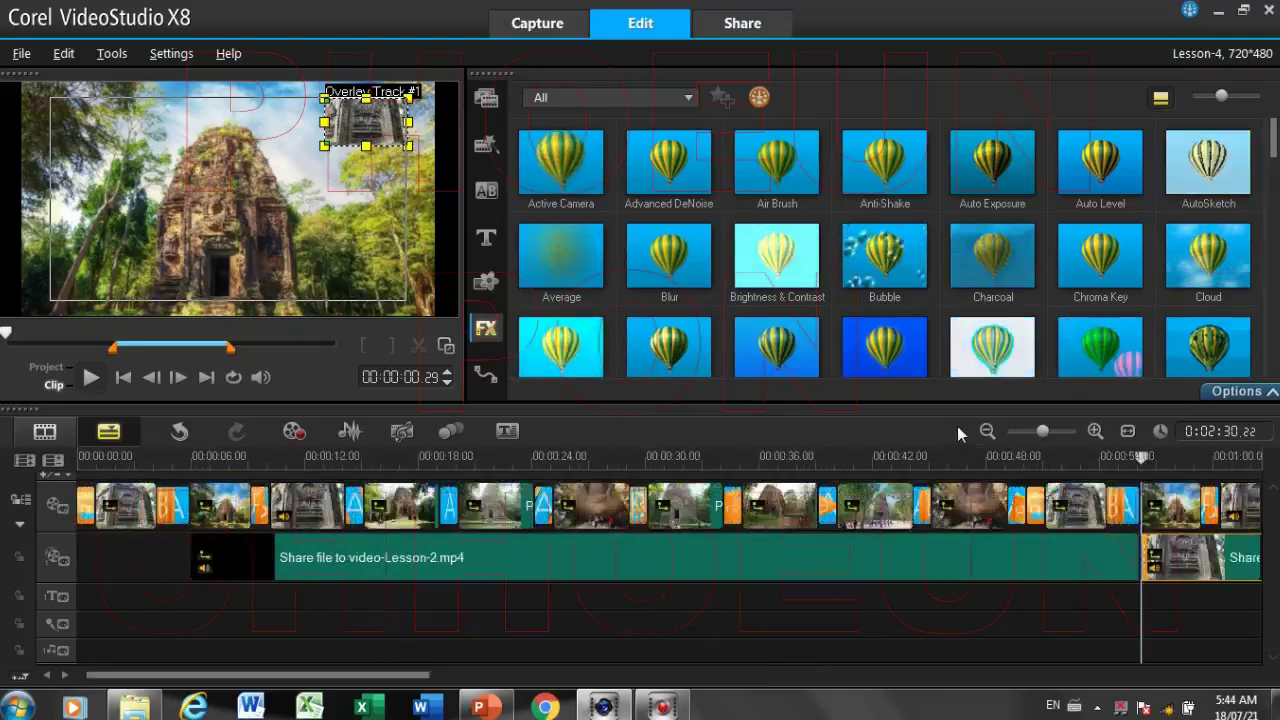
pyautogui.scroll(1, 957, 426)
pyautogui.scroll(-2, 957, 426)
pyautogui.scroll(2, 957, 425)
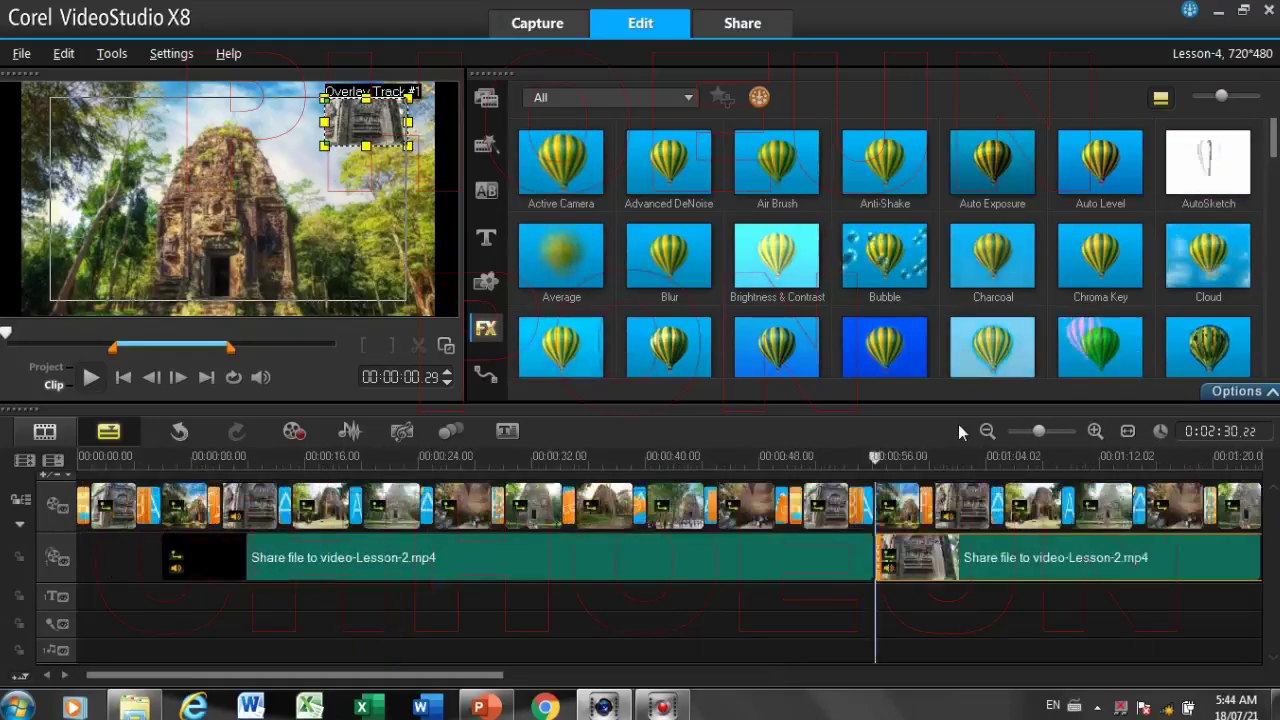
pyautogui.scroll(-2, 958, 424)
pyautogui.scroll(-4, 959, 420)
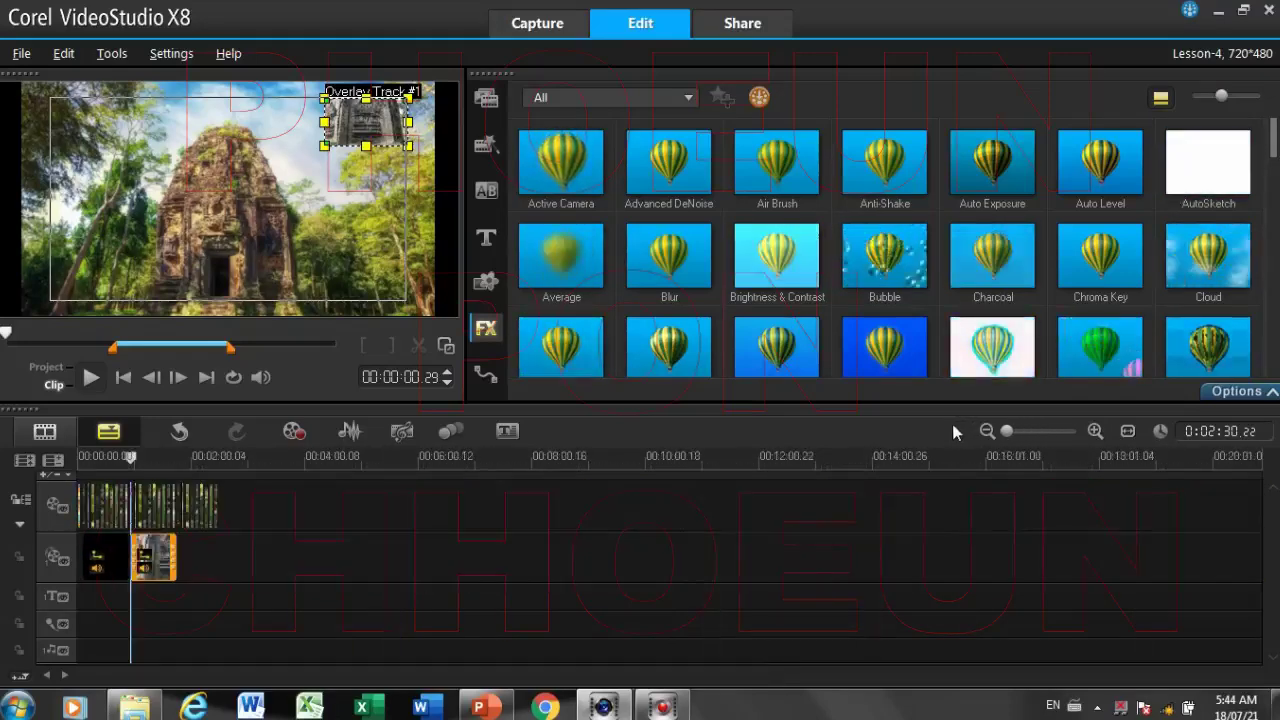
pyautogui.scroll(5, 918, 432)
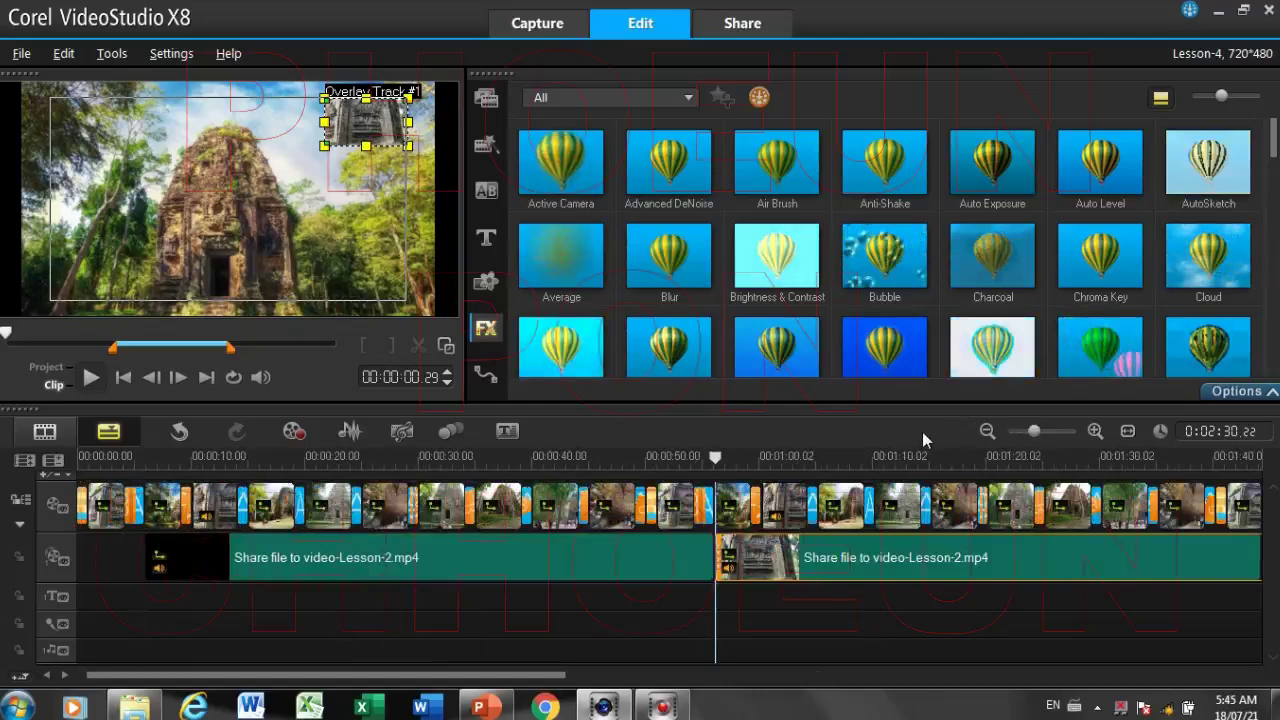
pyautogui.scroll(2, 923, 432)
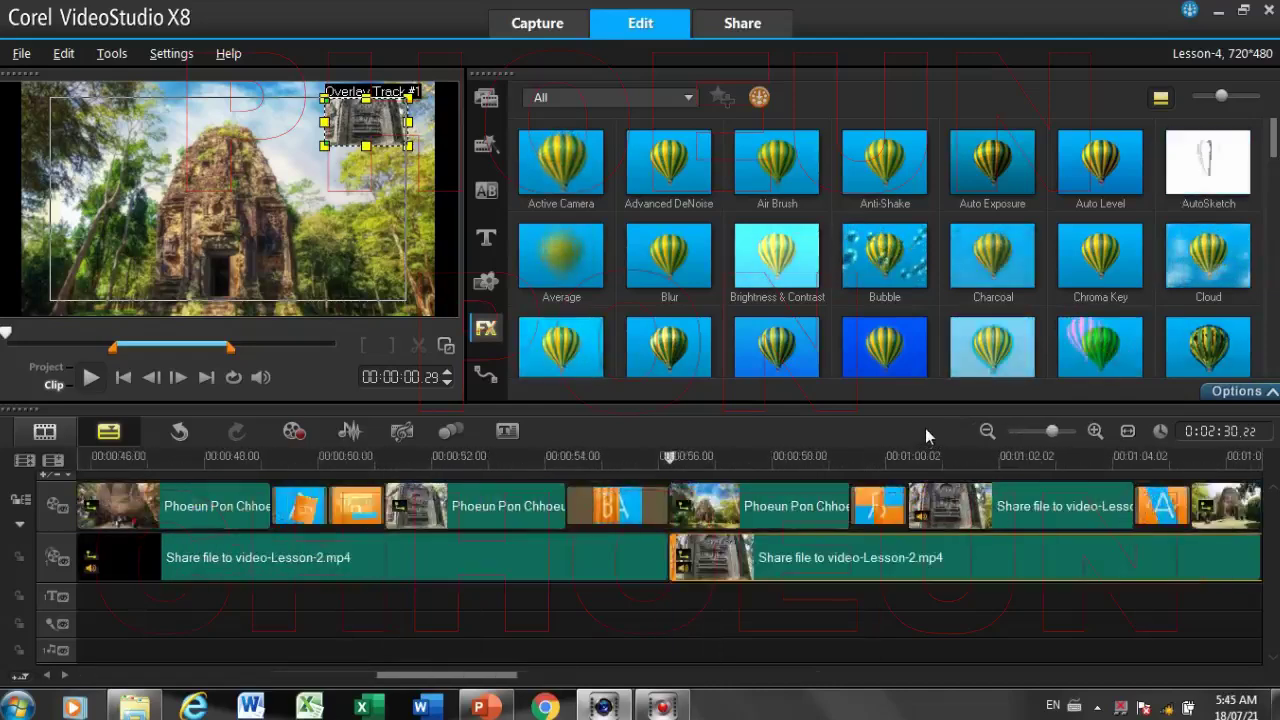
pyautogui.scroll(-4, 925, 428)
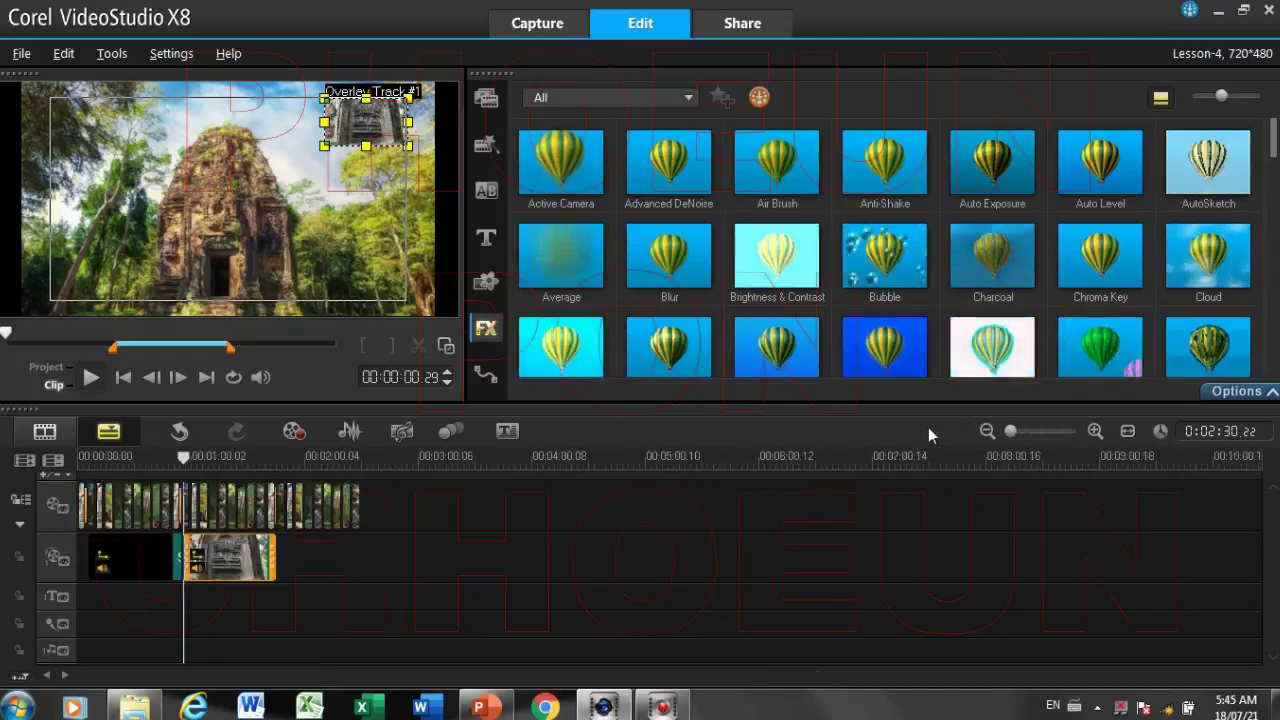
pyautogui.scroll(2, 930, 424)
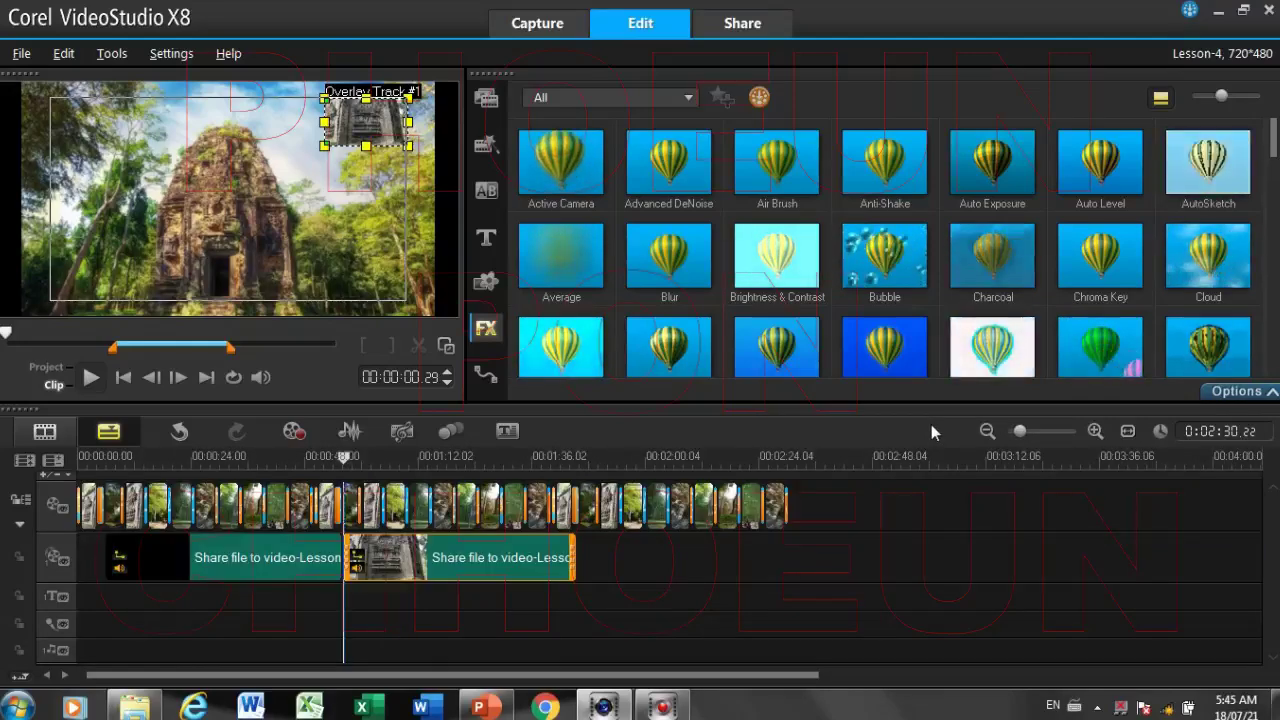
pyautogui.scroll(1, 931, 424)
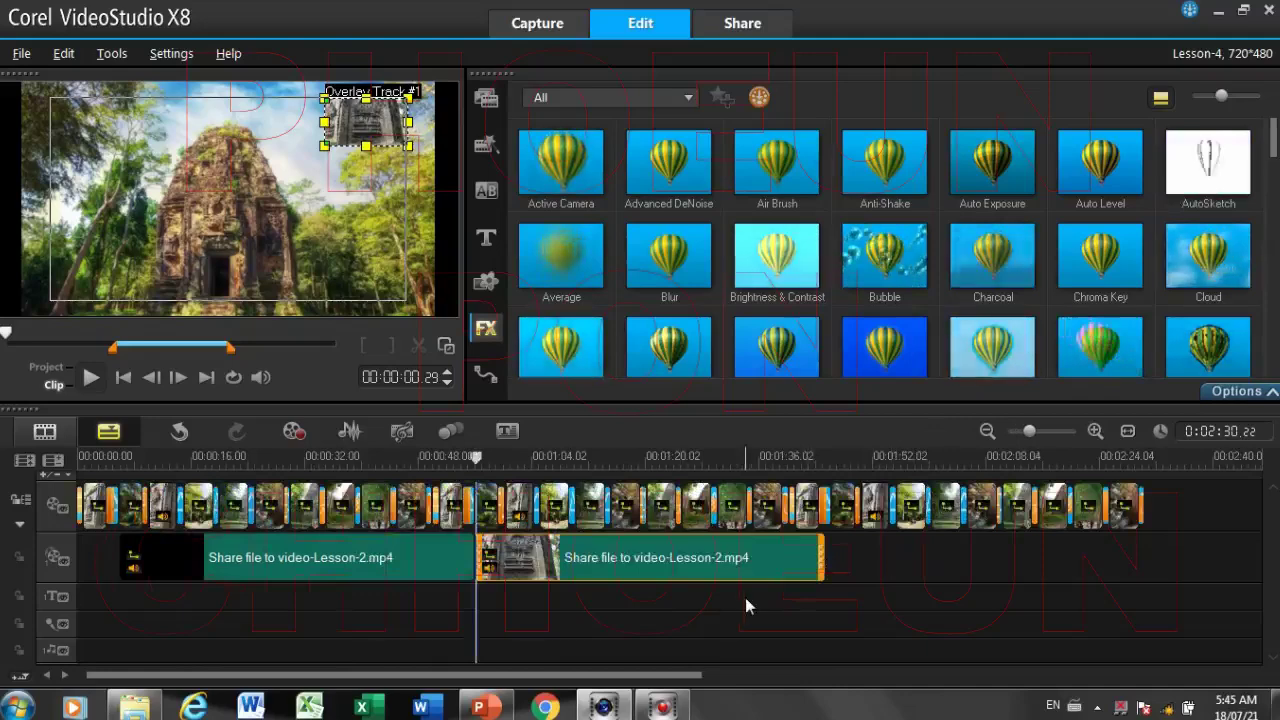
pyautogui.scroll(-3, 757, 604)
pyautogui.scroll(-2, 756, 599)
pyautogui.scroll(5, 682, 616)
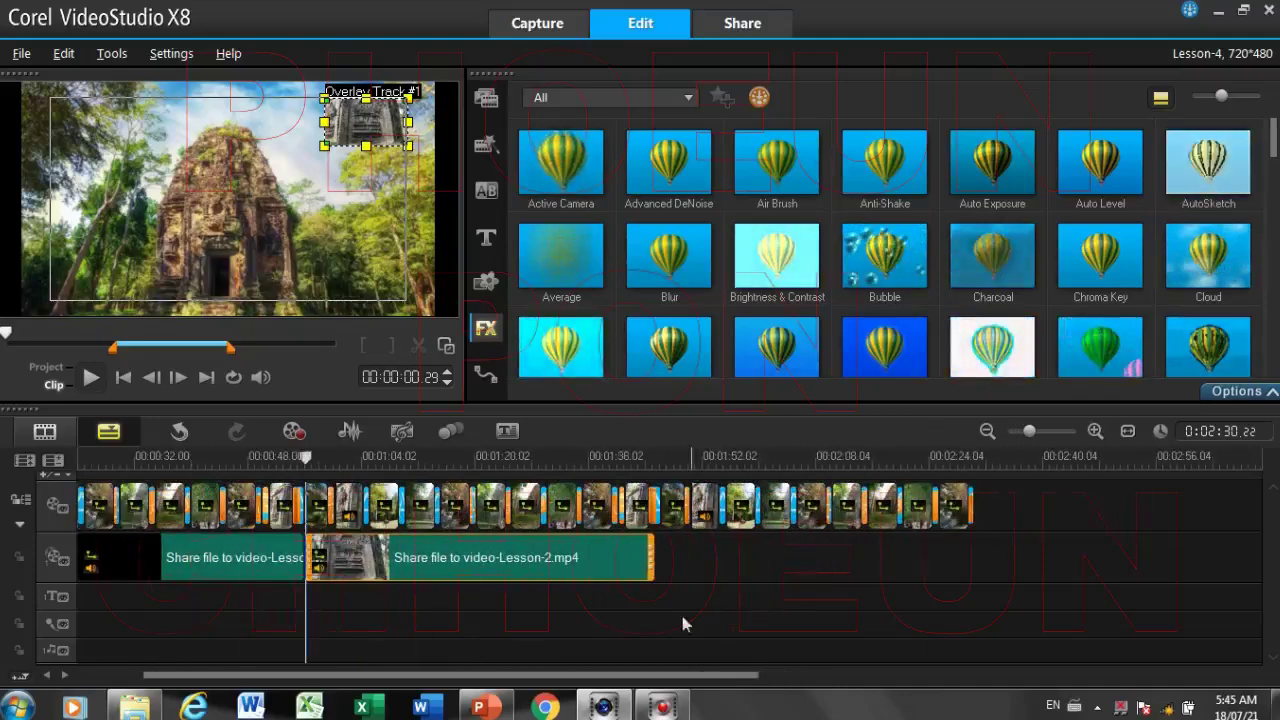
pyautogui.scroll(-4, 431, 637)
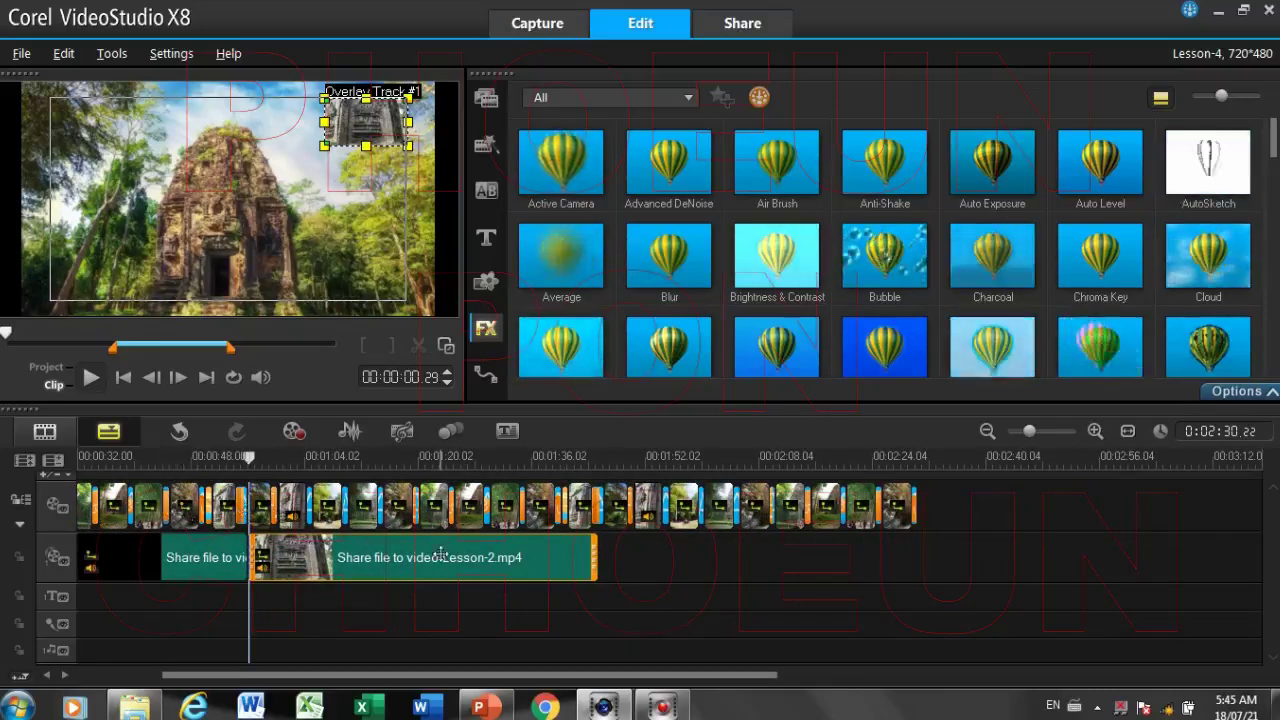
pyautogui.scroll(-3, 431, 580)
pyautogui.scroll(4, 424, 585)
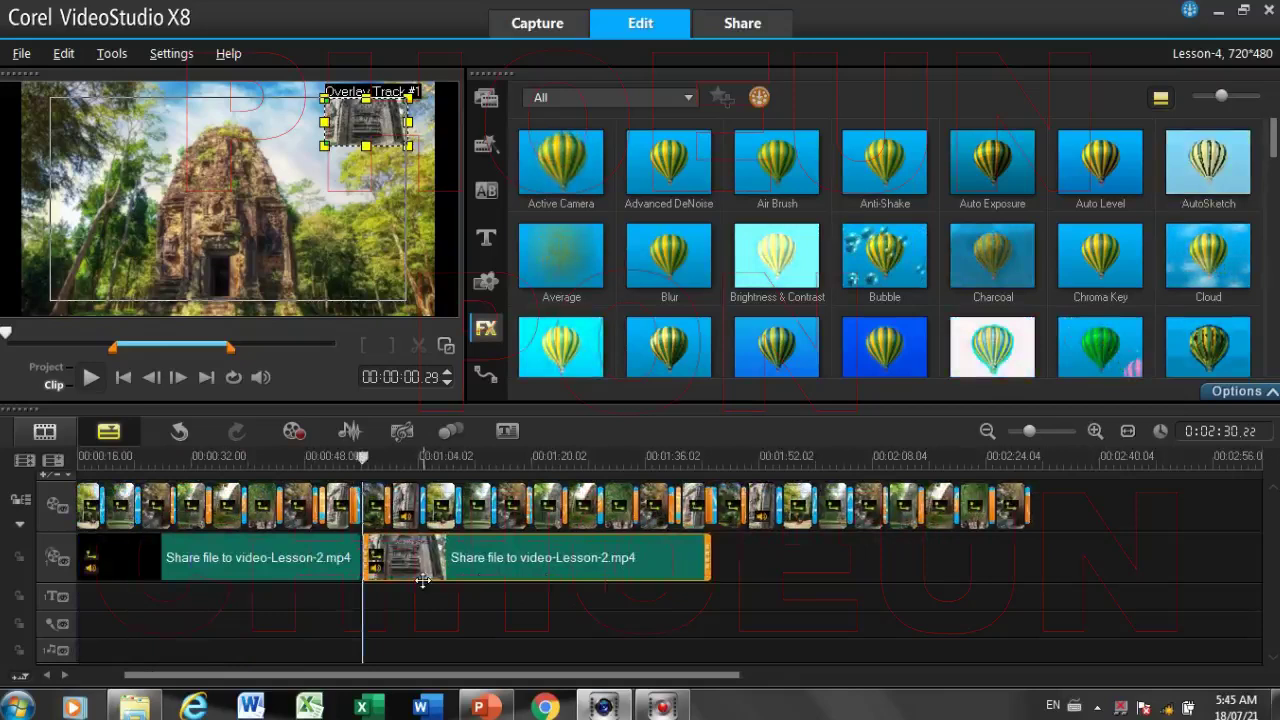
# Look back and forth along the timeline to compare where the second overlay clip and the photo sequence end
pyautogui.scroll(2, 421, 581)
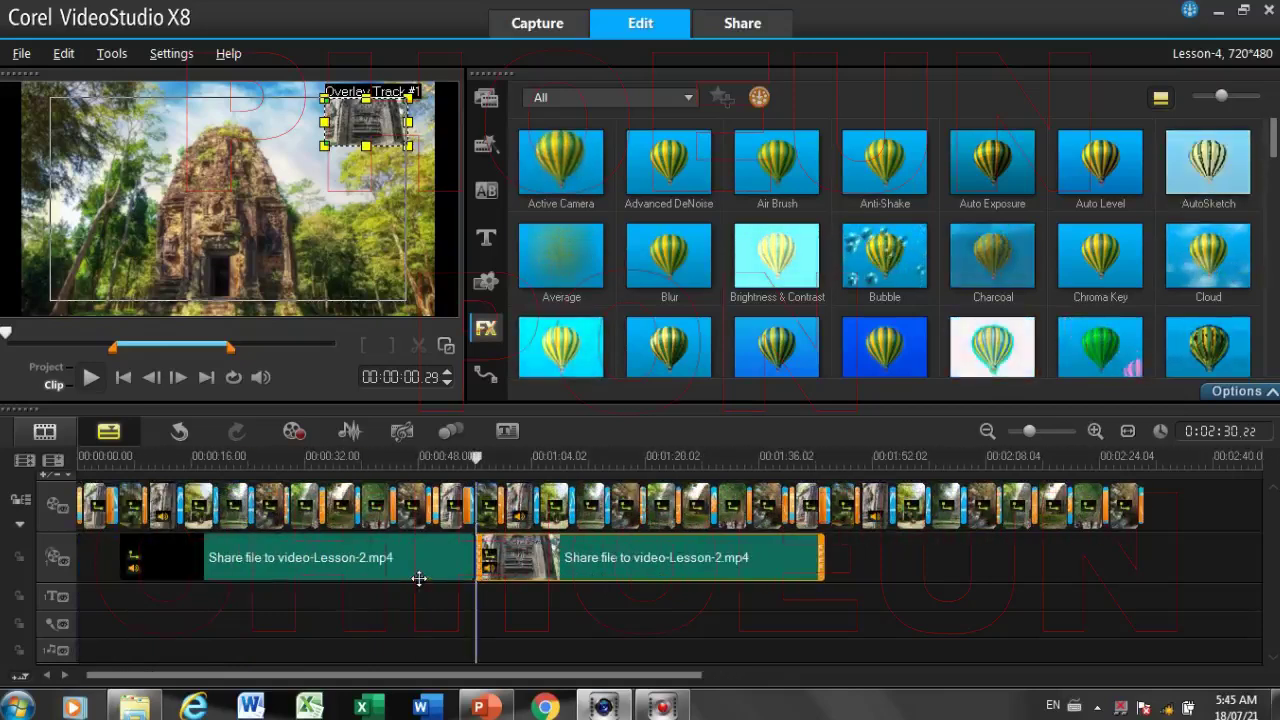
pyautogui.scroll(-3, 419, 578)
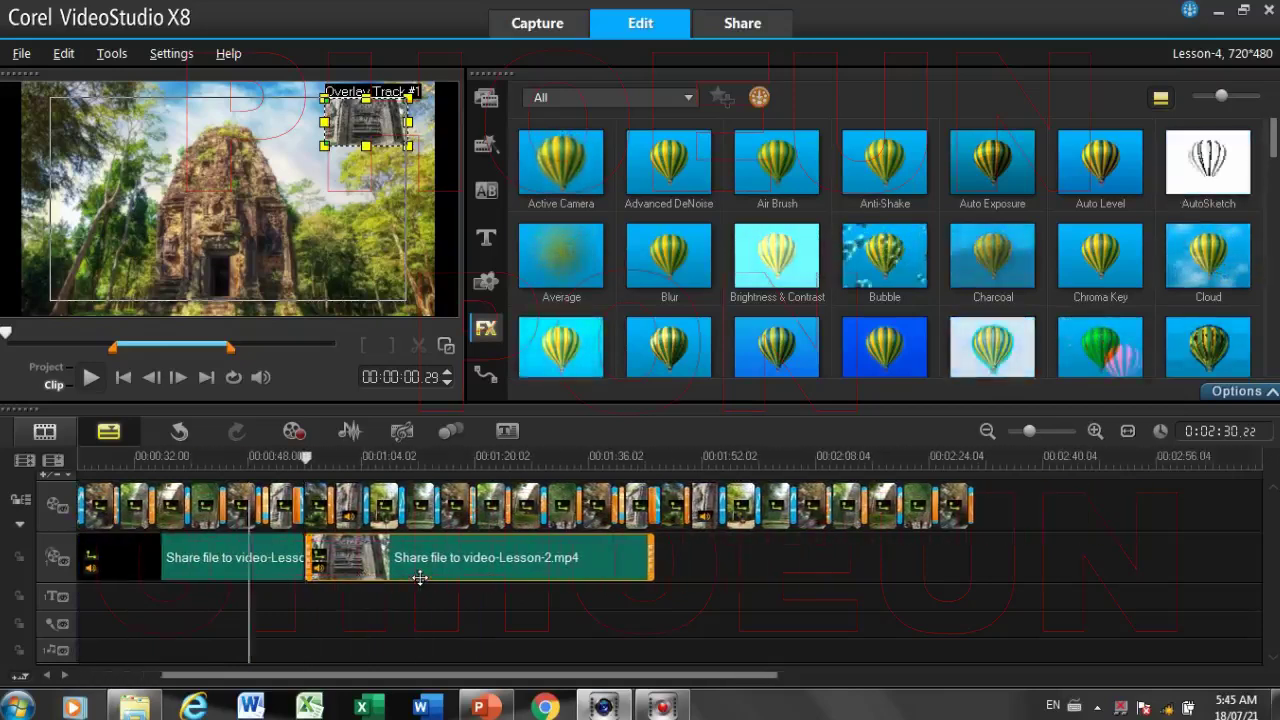
pyautogui.scroll(-3, 419, 578)
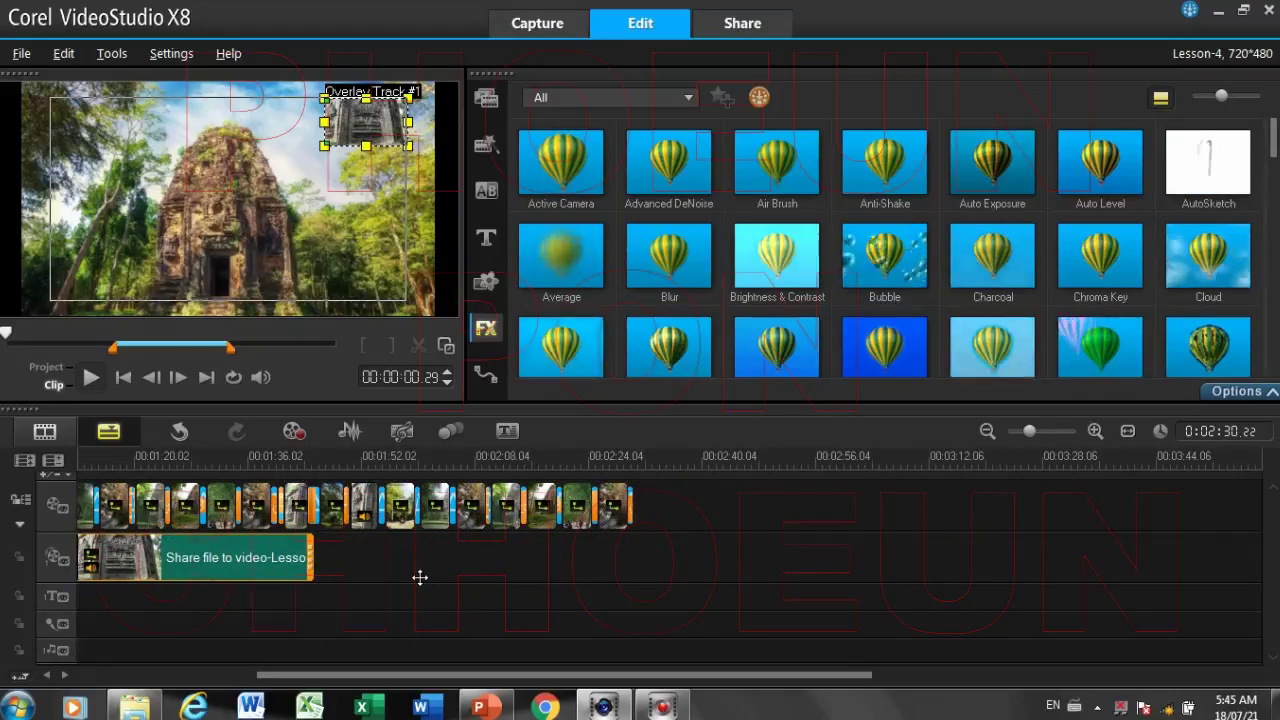
pyautogui.scroll(5, 419, 577)
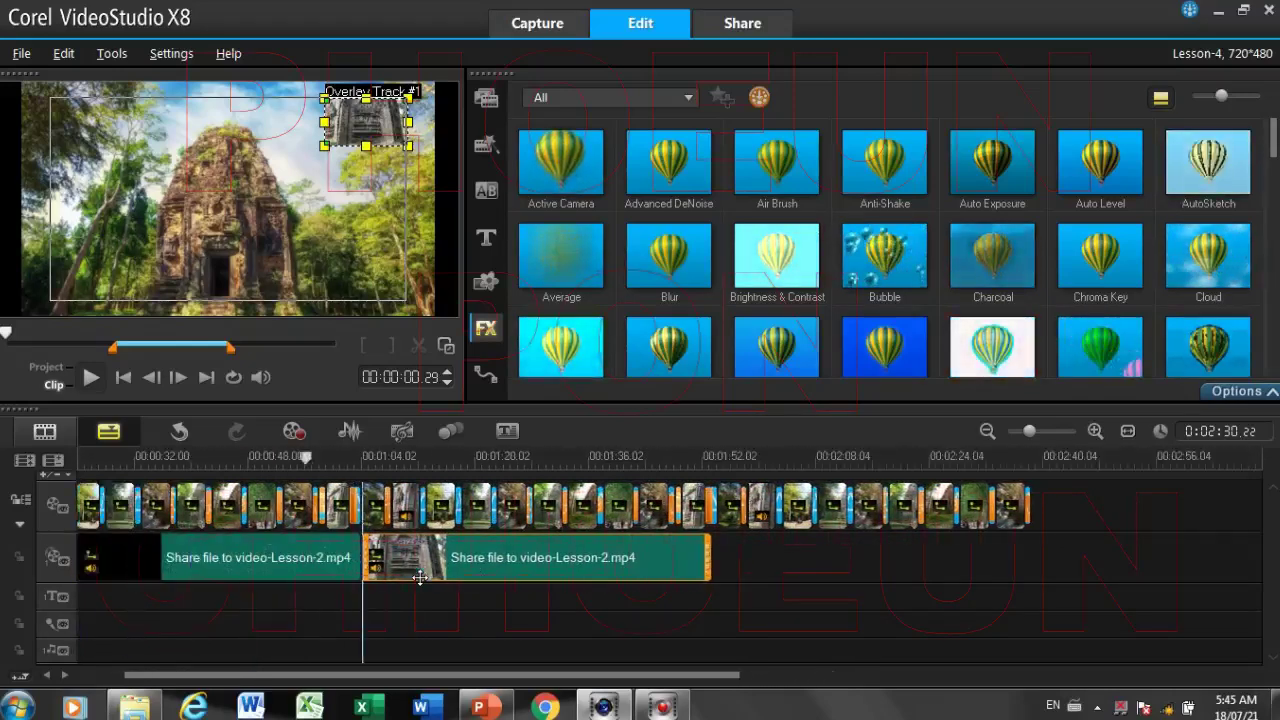
pyautogui.scroll(1, 419, 578)
pyautogui.scroll(-2, 425, 582)
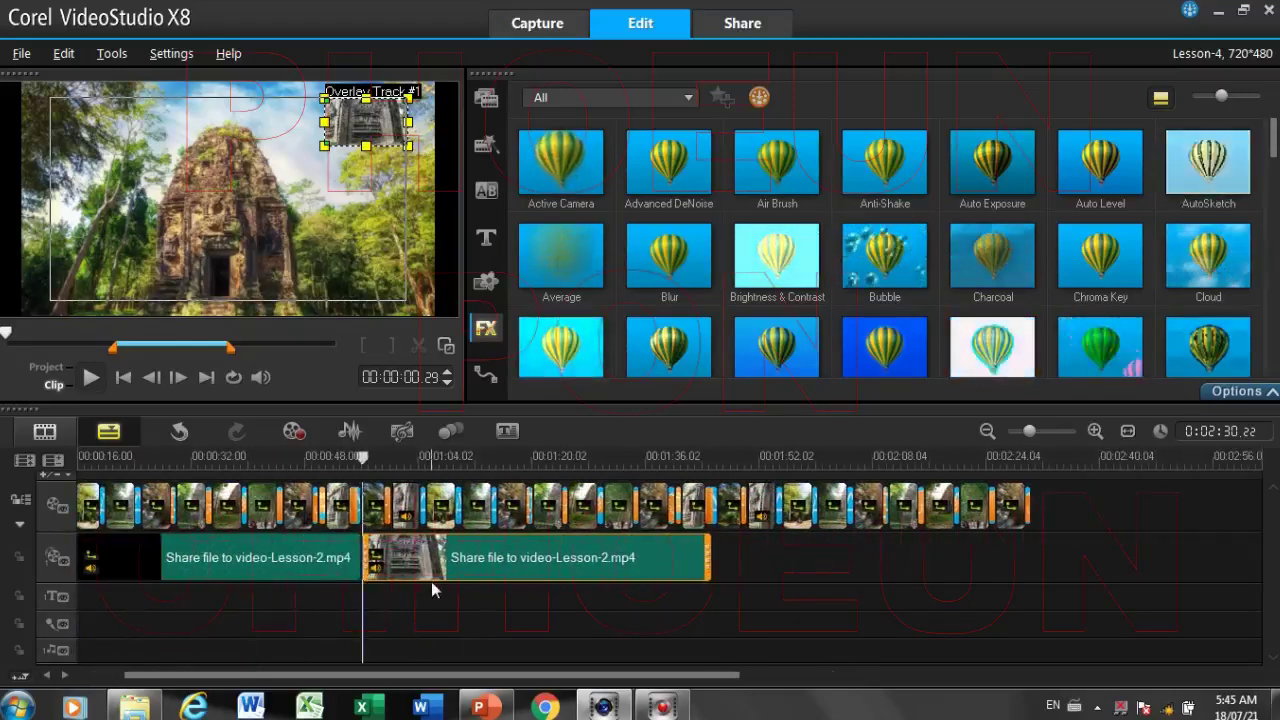
pyautogui.scroll(-3, 460, 574)
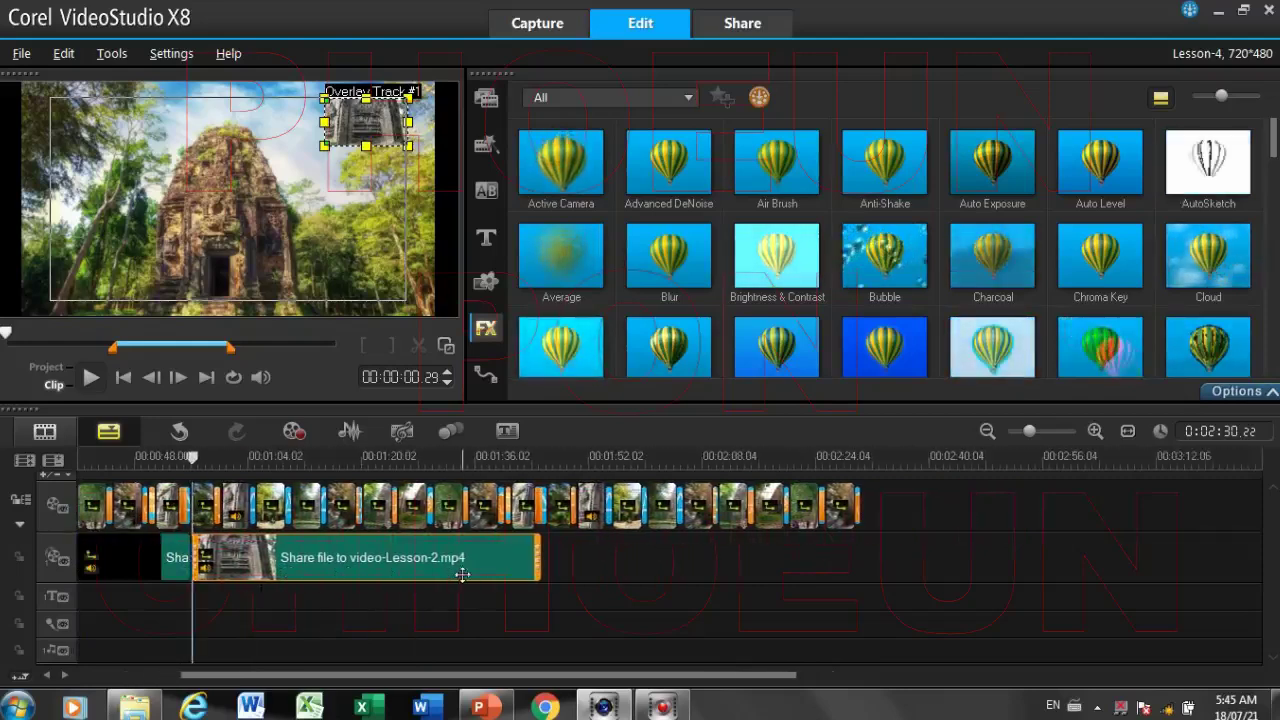
pyautogui.scroll(-2, 899, 565)
pyautogui.scroll(6, 901, 563)
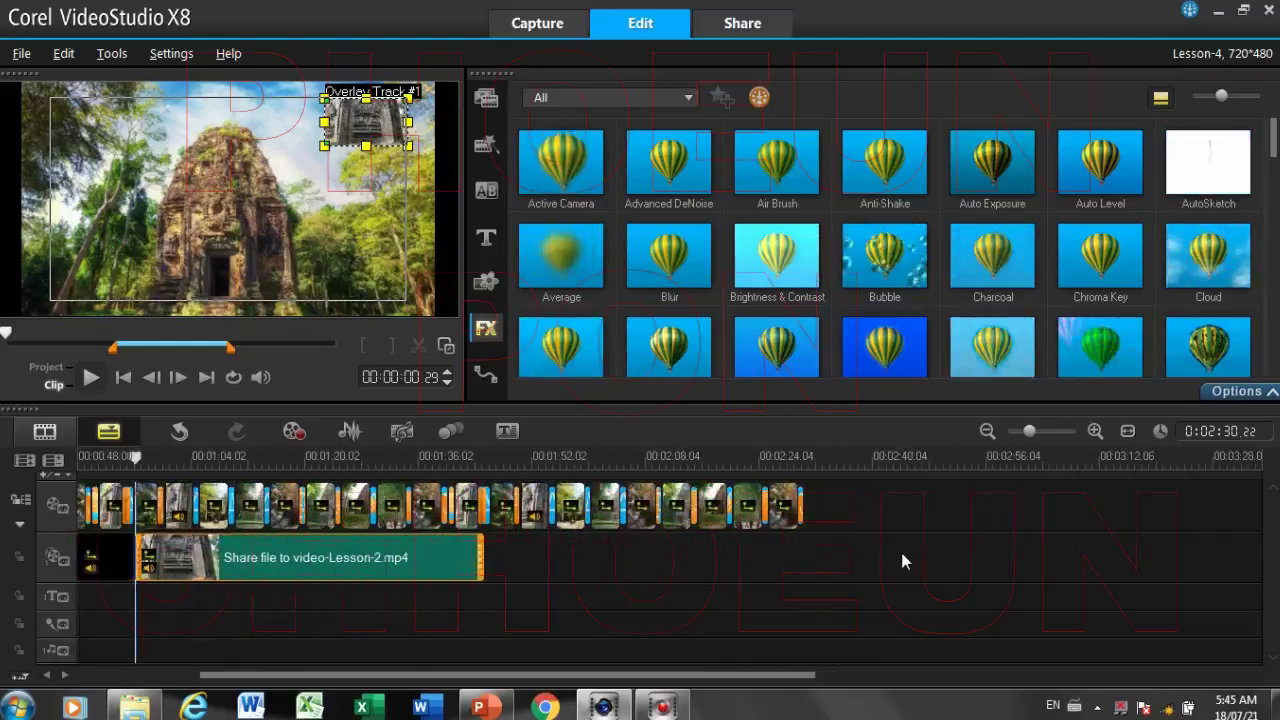
pyautogui.scroll(1, 902, 553)
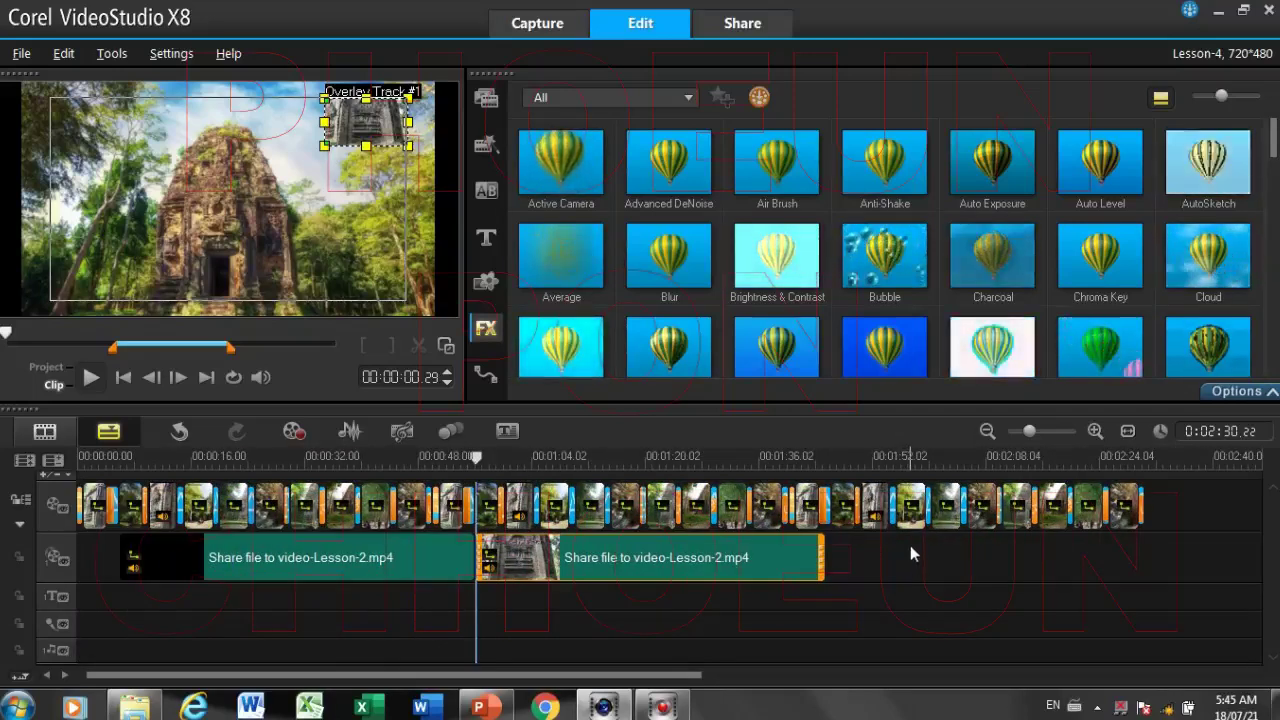
pyautogui.scroll(-4, 910, 545)
pyautogui.scroll(-11, 912, 543)
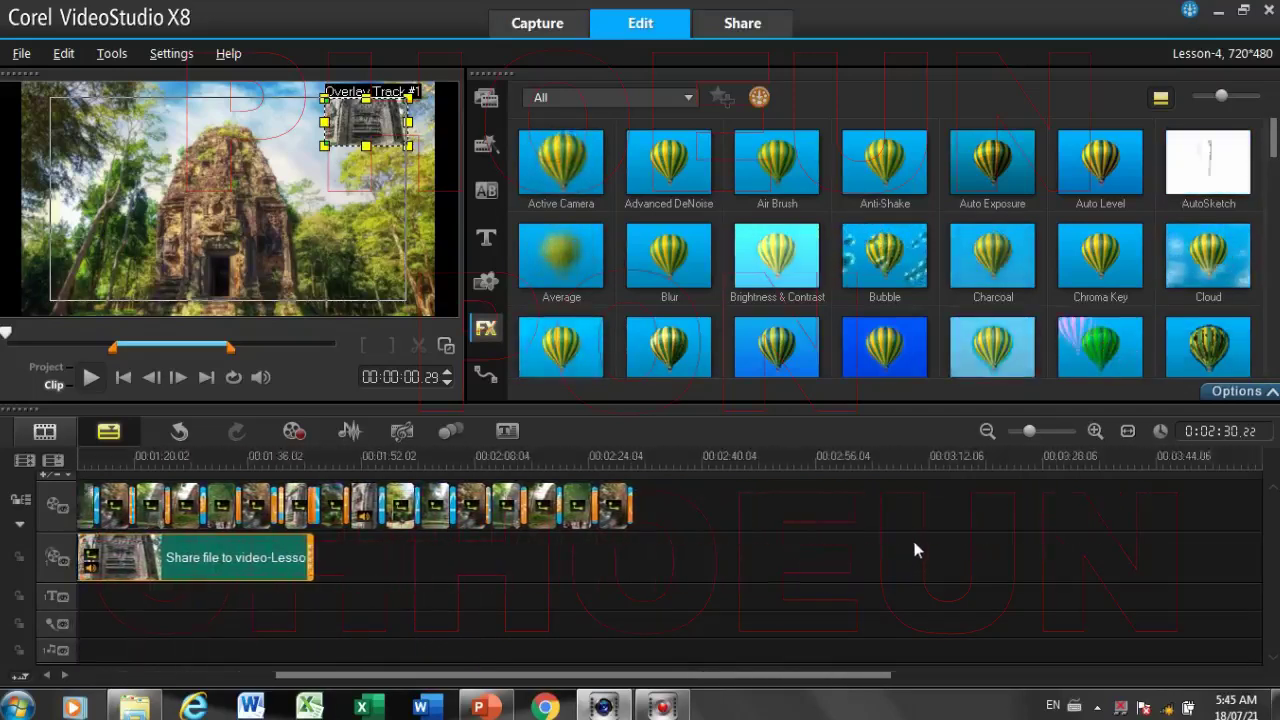
pyautogui.scroll(7, 915, 548)
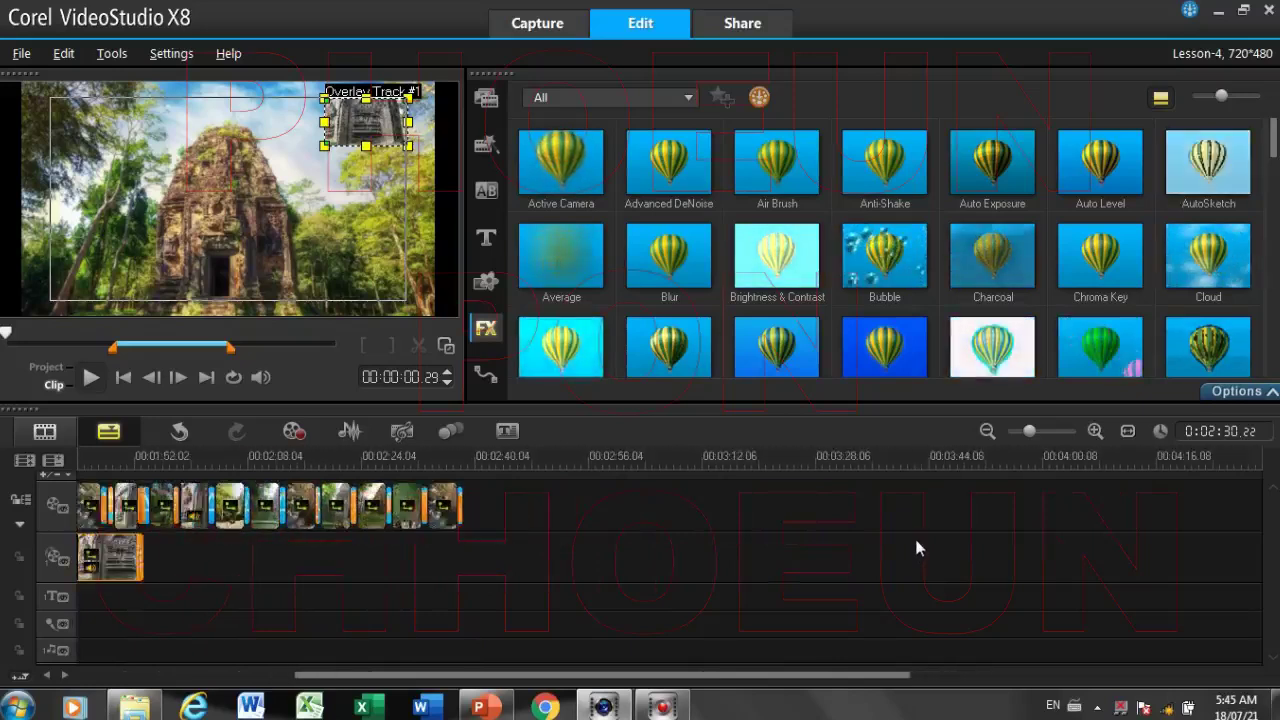
pyautogui.scroll(3, 913, 544)
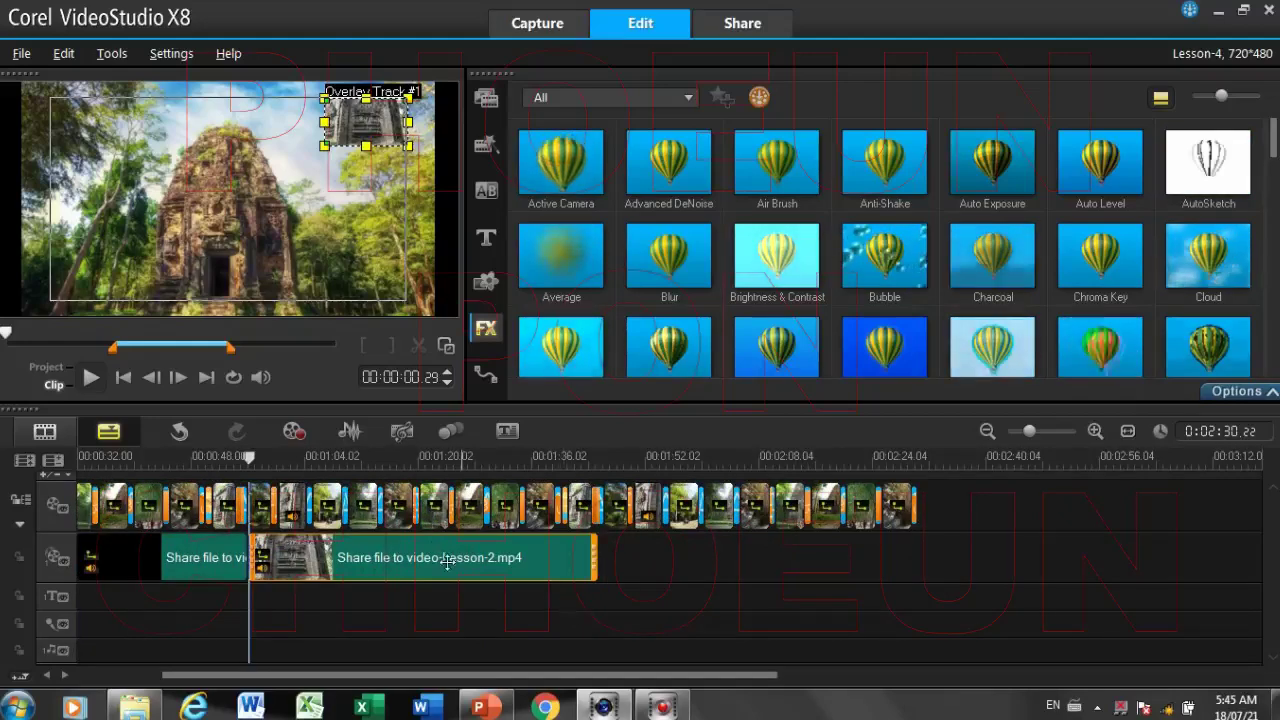
# Copy the second overlay clip and paste the copy directly after it on the overlay track
pyautogui.rightClick(533, 568)
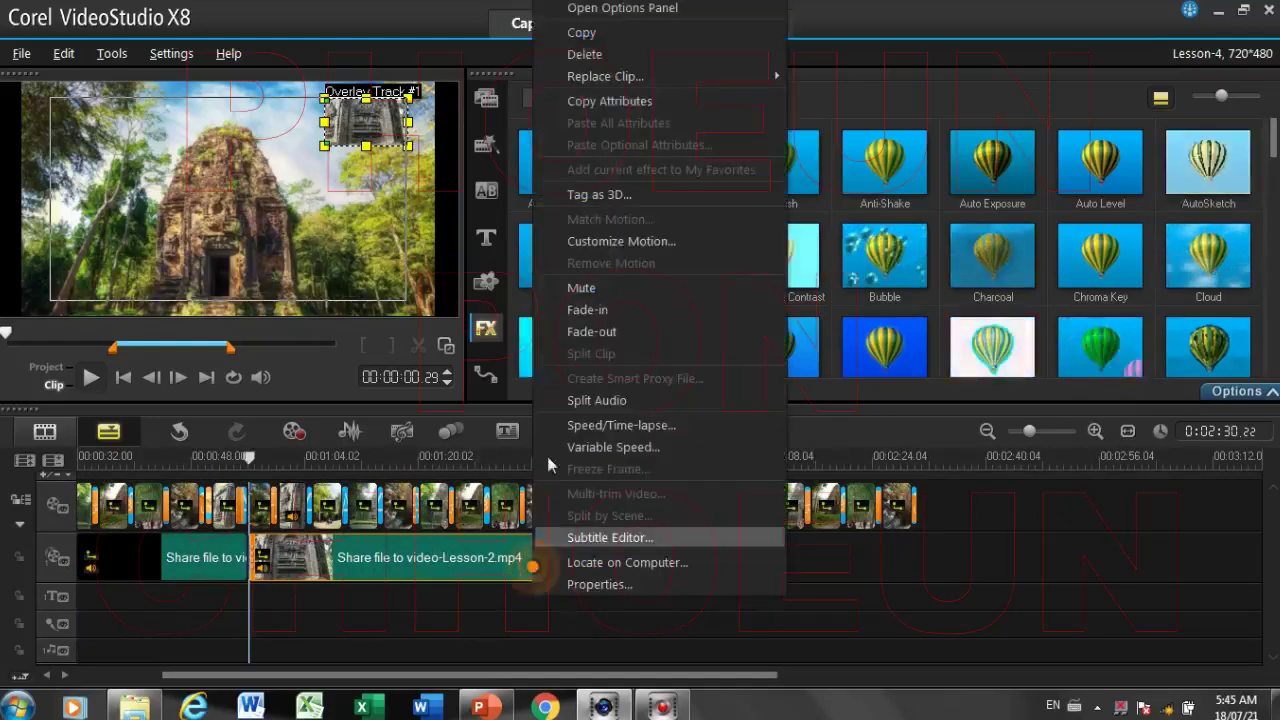
pyautogui.click(610, 32)
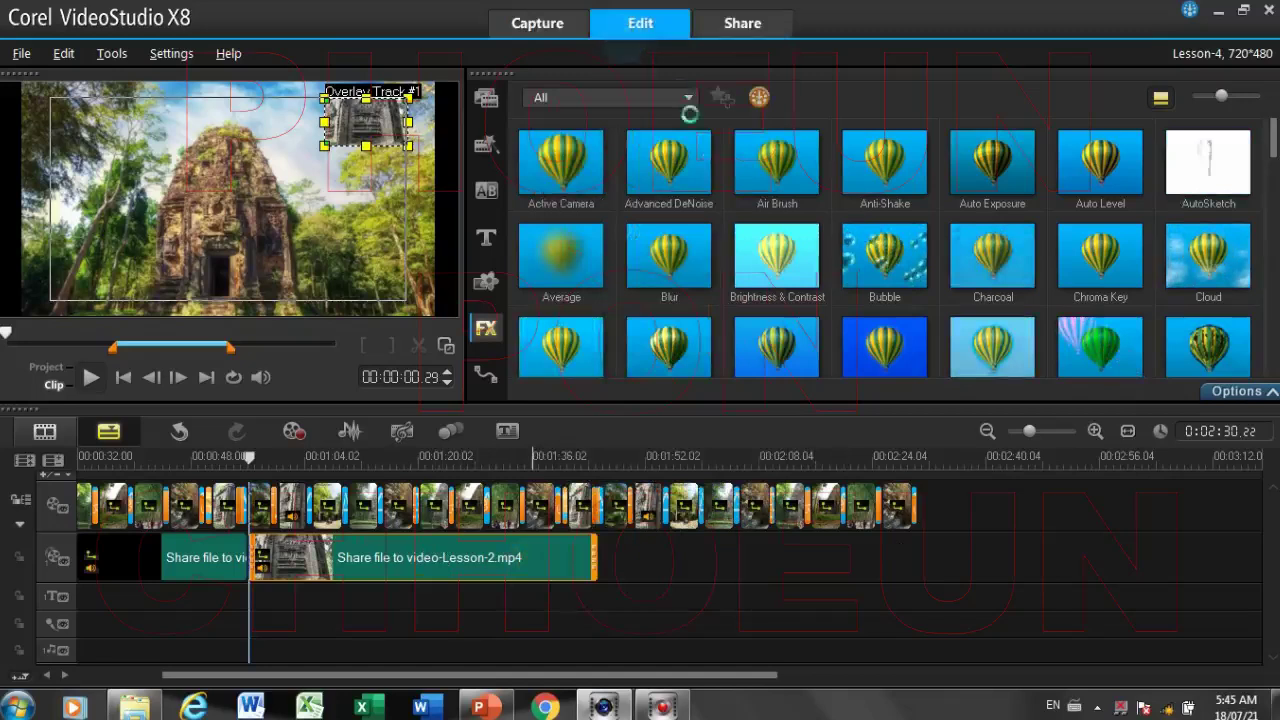
pyautogui.click(600, 568)
# Split the third overlay clip at 00:02:29.20, just before the final transition of the photo sequence
pyautogui.moveTo(978, 468); pyautogui.dragTo(931, 455)
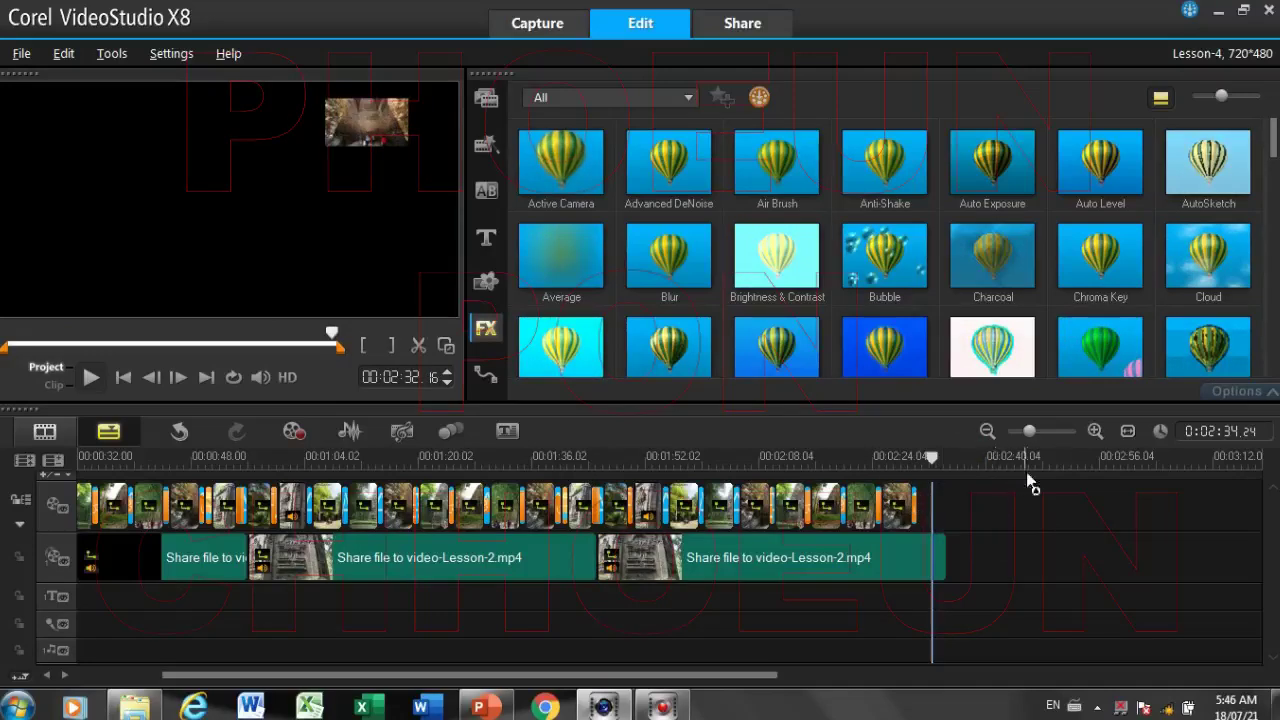
pyautogui.scroll(4, 1033, 458)
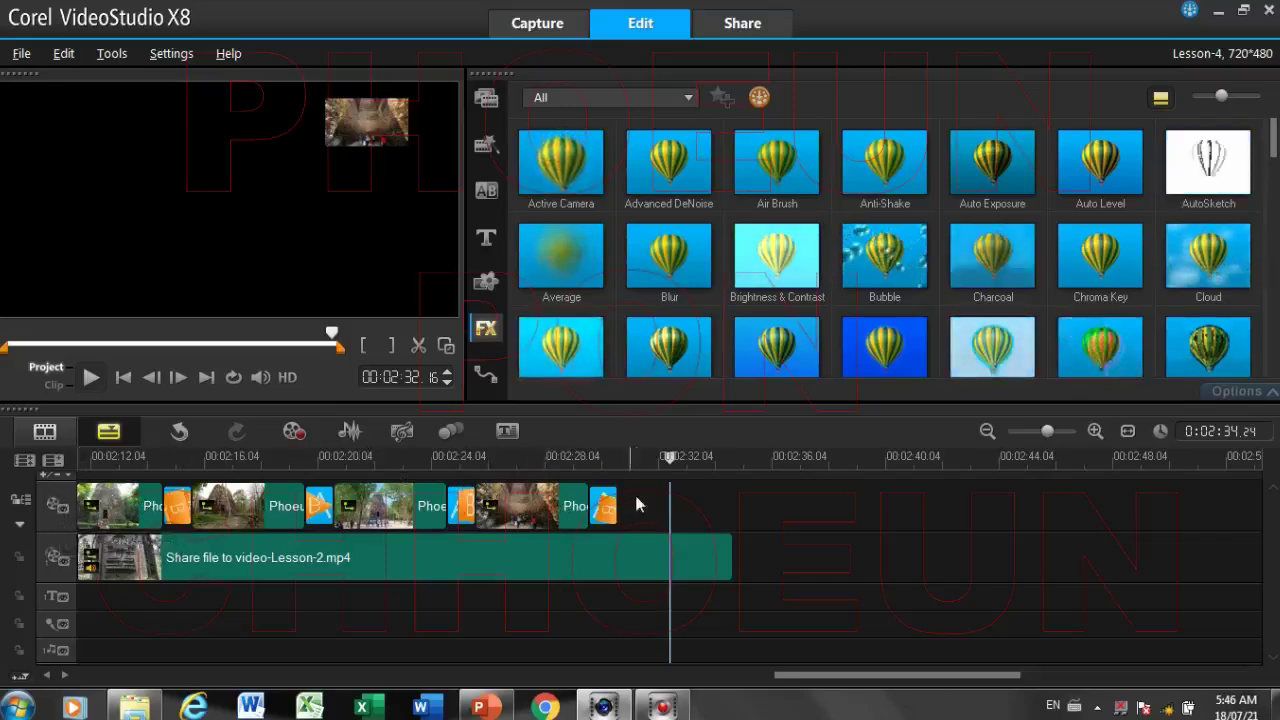
pyautogui.moveTo(665, 462); pyautogui.dragTo(602, 458)
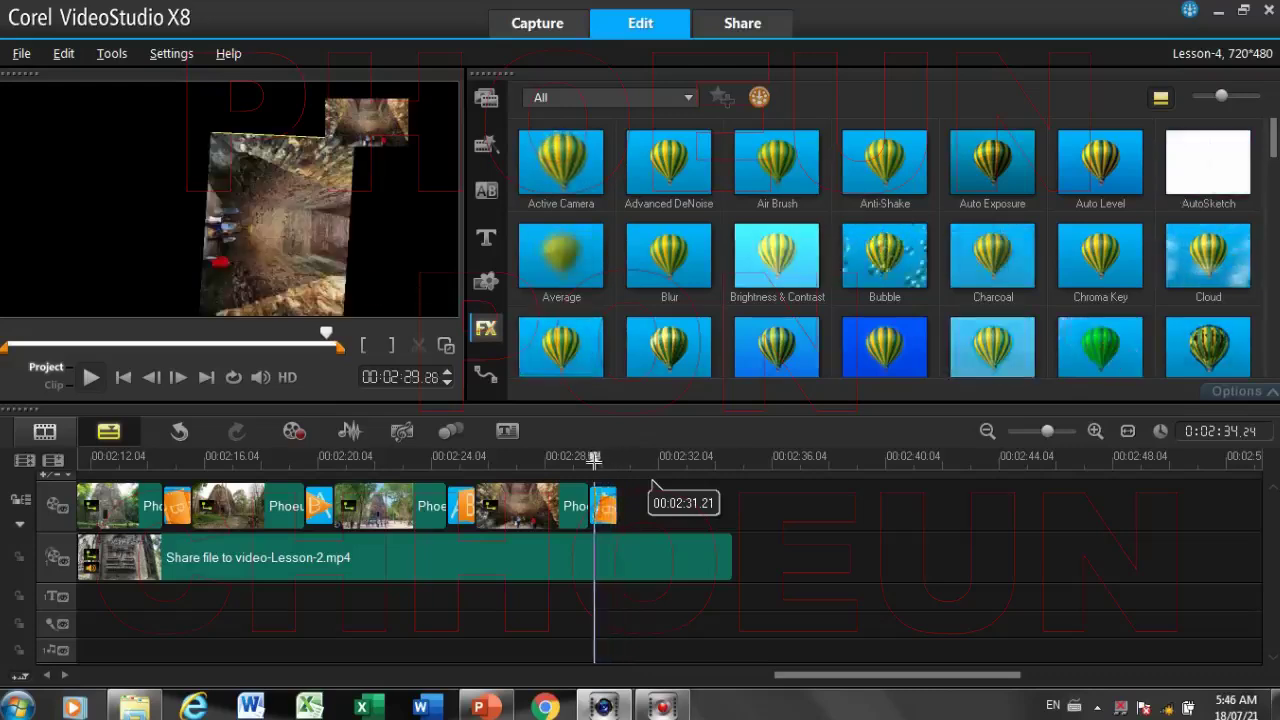
pyautogui.click(590, 458)
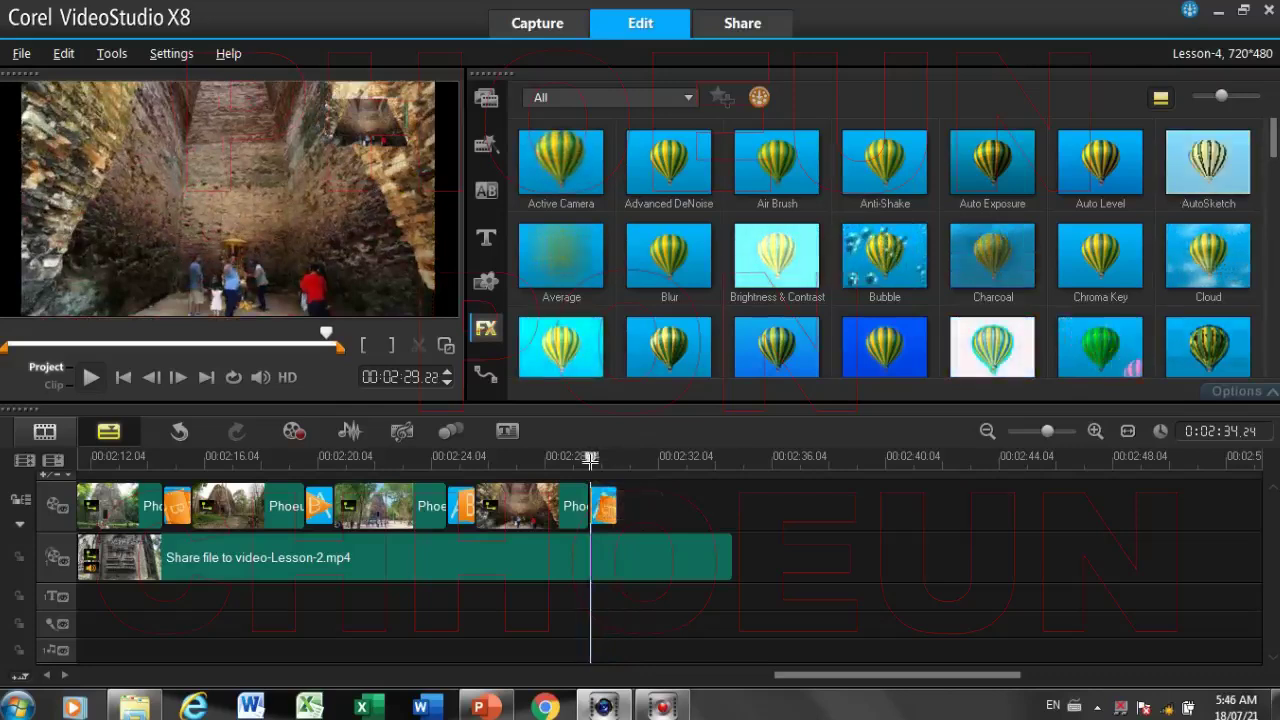
pyautogui.click(588, 458)
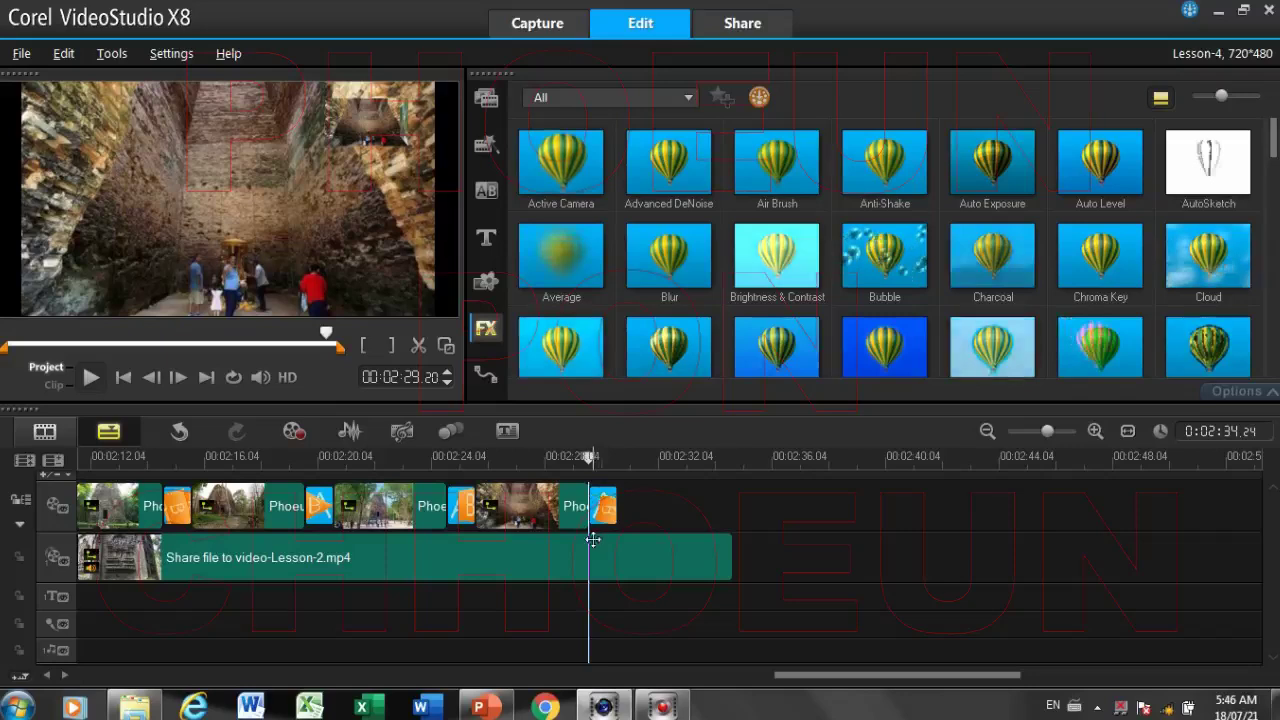
pyautogui.click(670, 557)
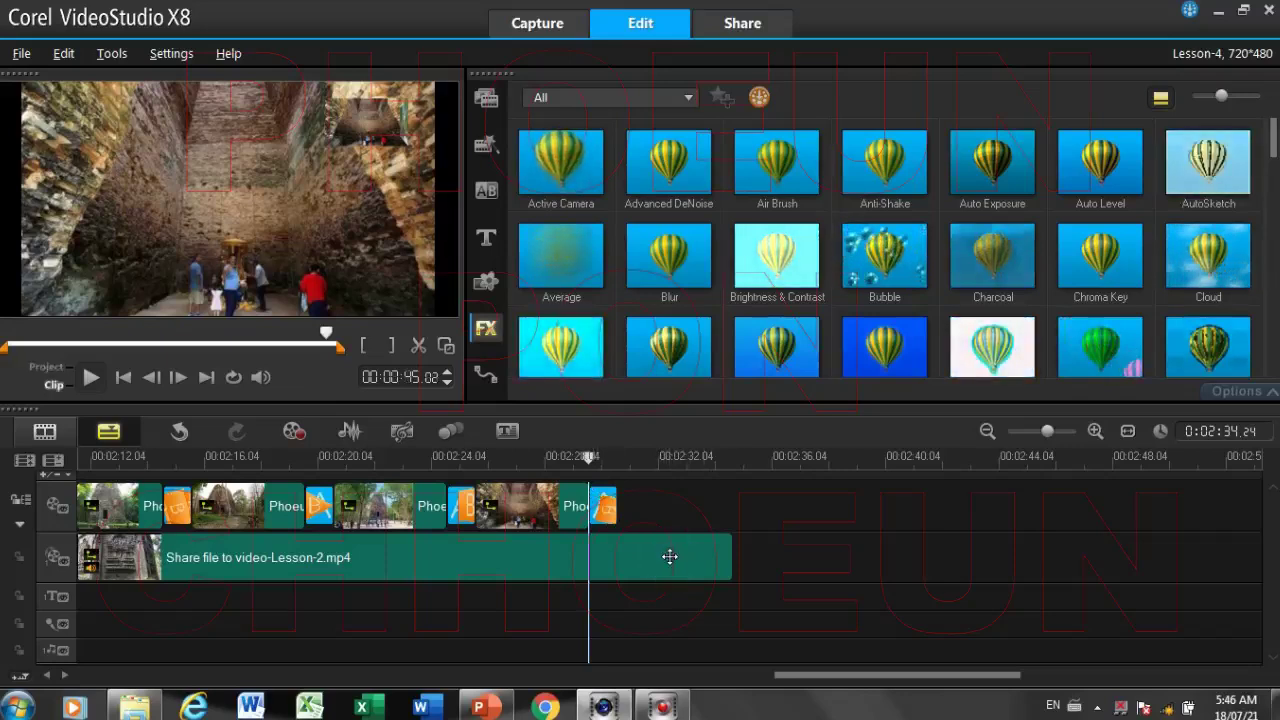
pyautogui.click(670, 557)
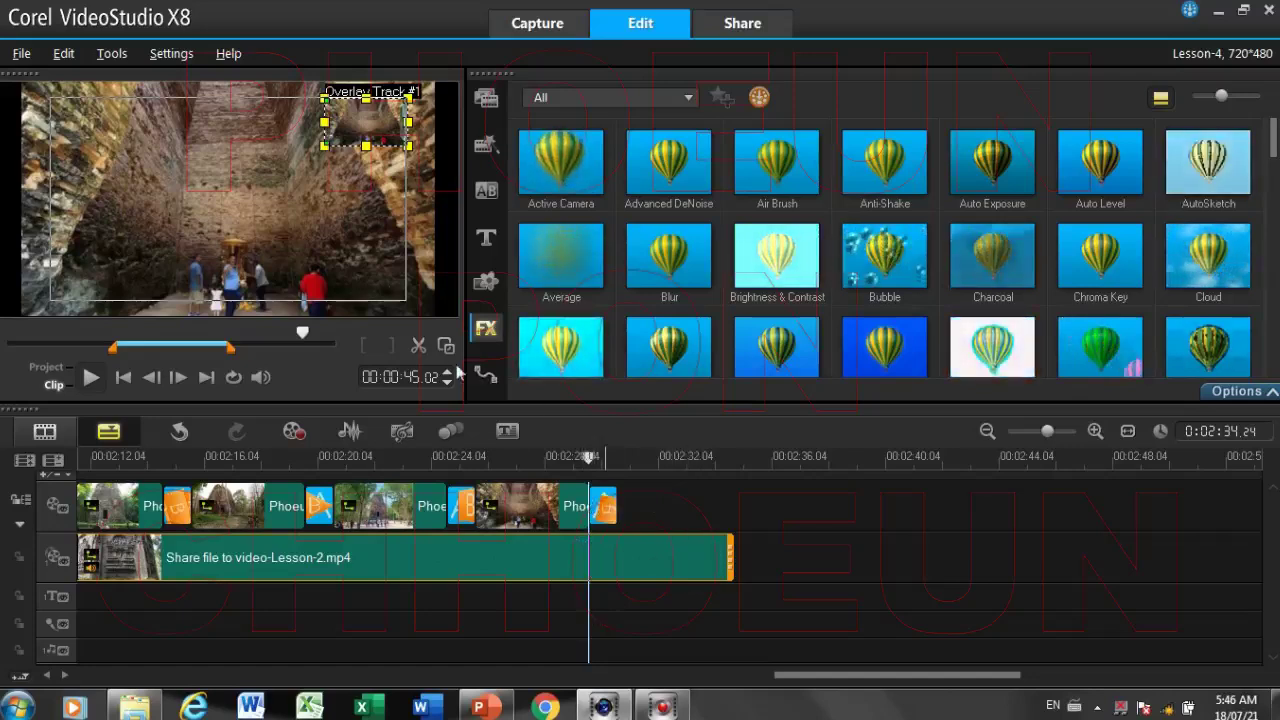
pyautogui.click(419, 346)
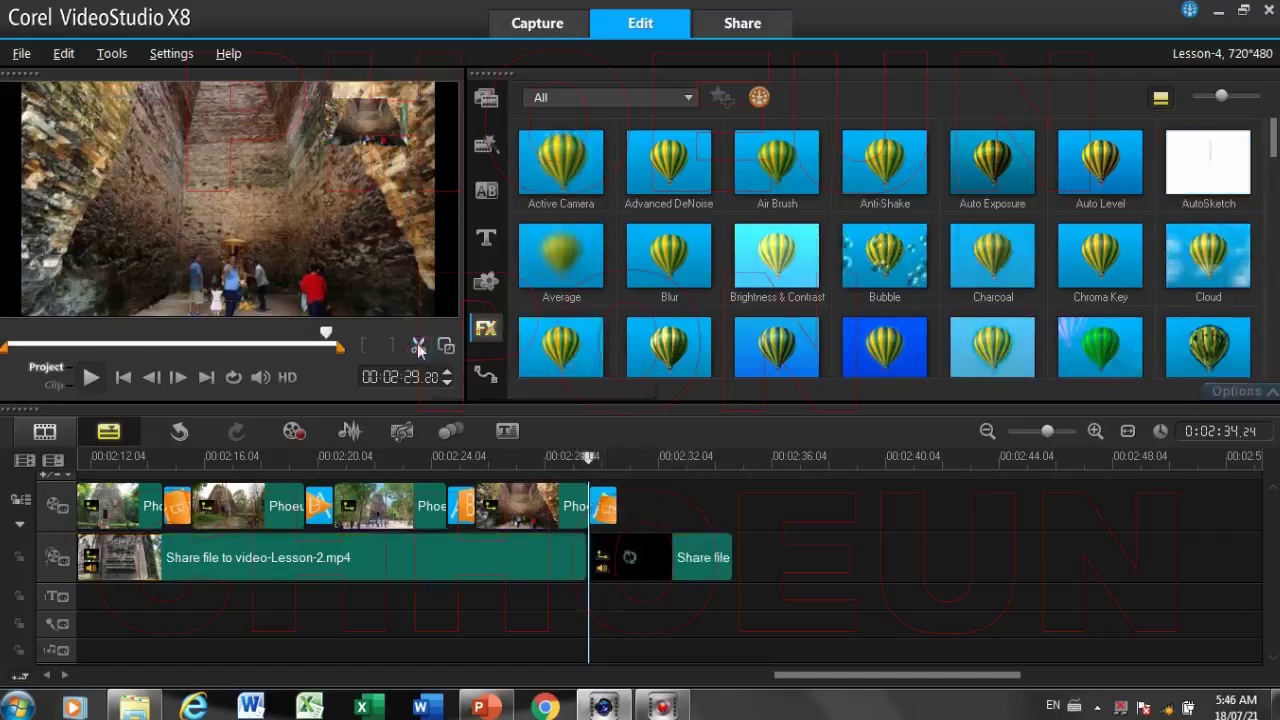
# Delete the leftover overlay piece after the split at the end of the overlay track
pyautogui.click(680, 559)
pyautogui.click(698, 558)
pyautogui.rightClick(690, 558)
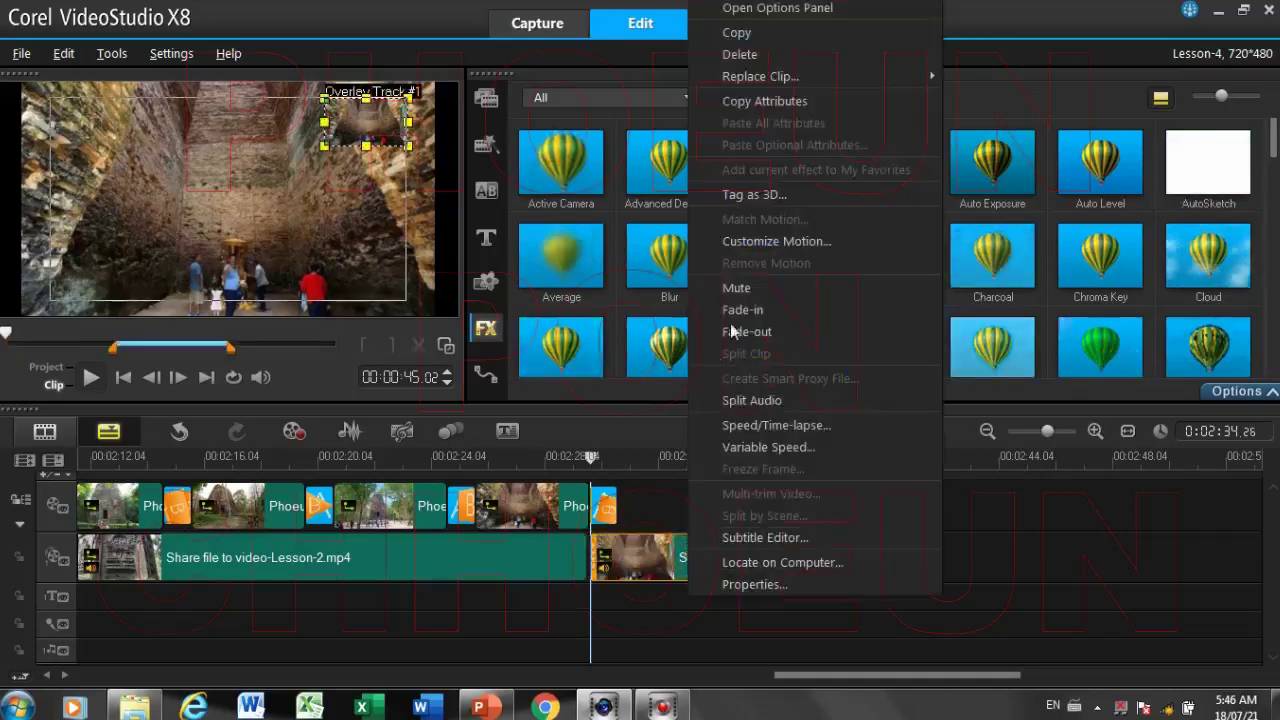
pyautogui.click(760, 55)
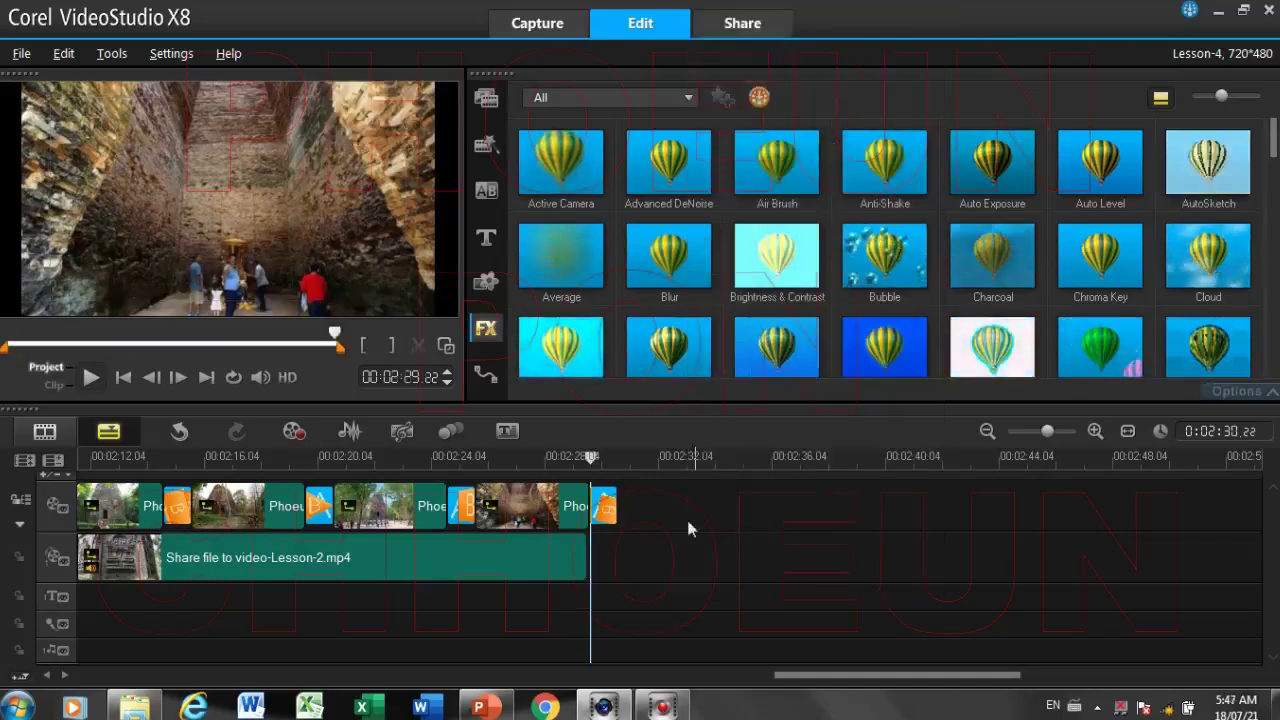
# Review the whole project by scrubbing and playing the three overlay clips over the photo sequence, stopping at 00:01:32.15
pyautogui.click(987, 431)
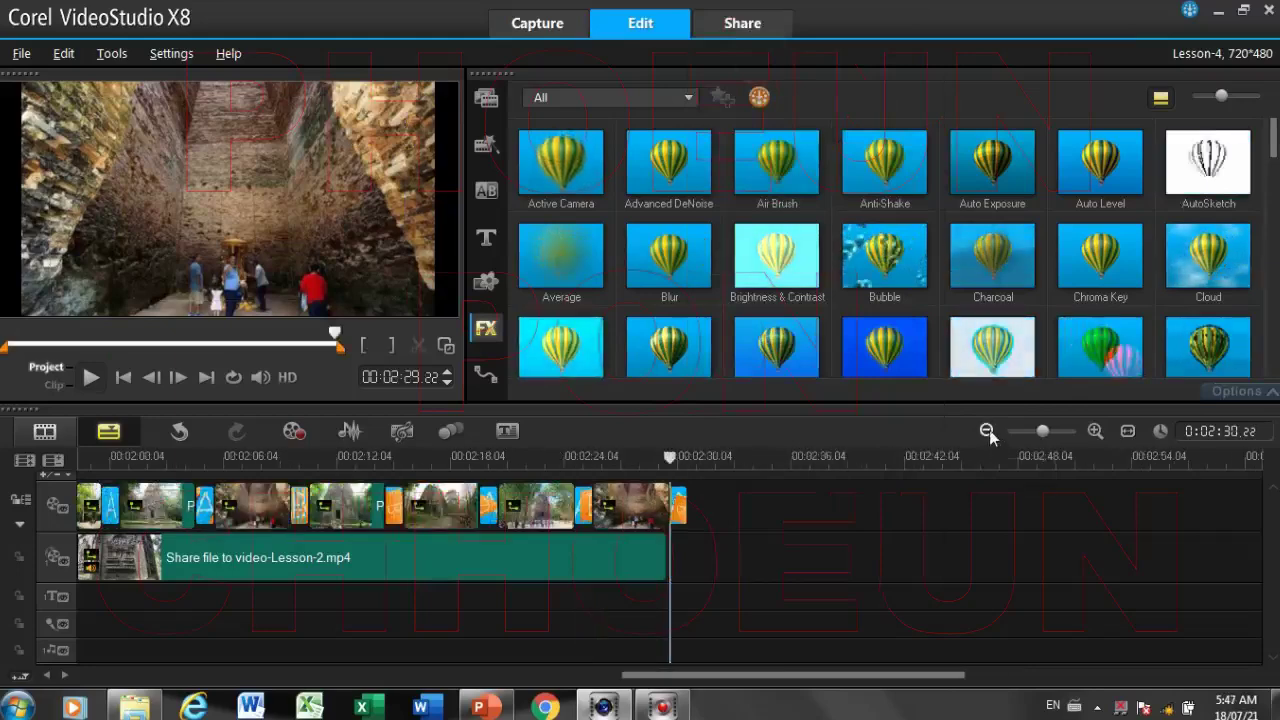
pyautogui.click(1006, 431)
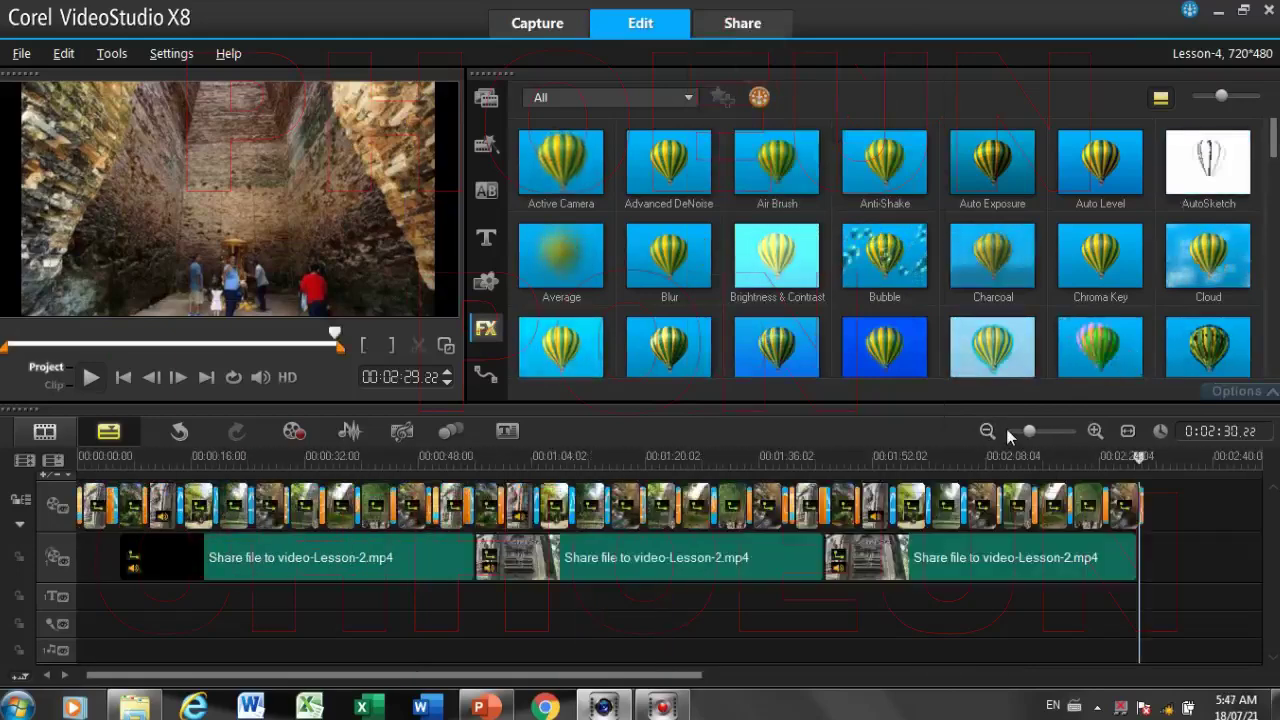
pyautogui.click(1007, 431)
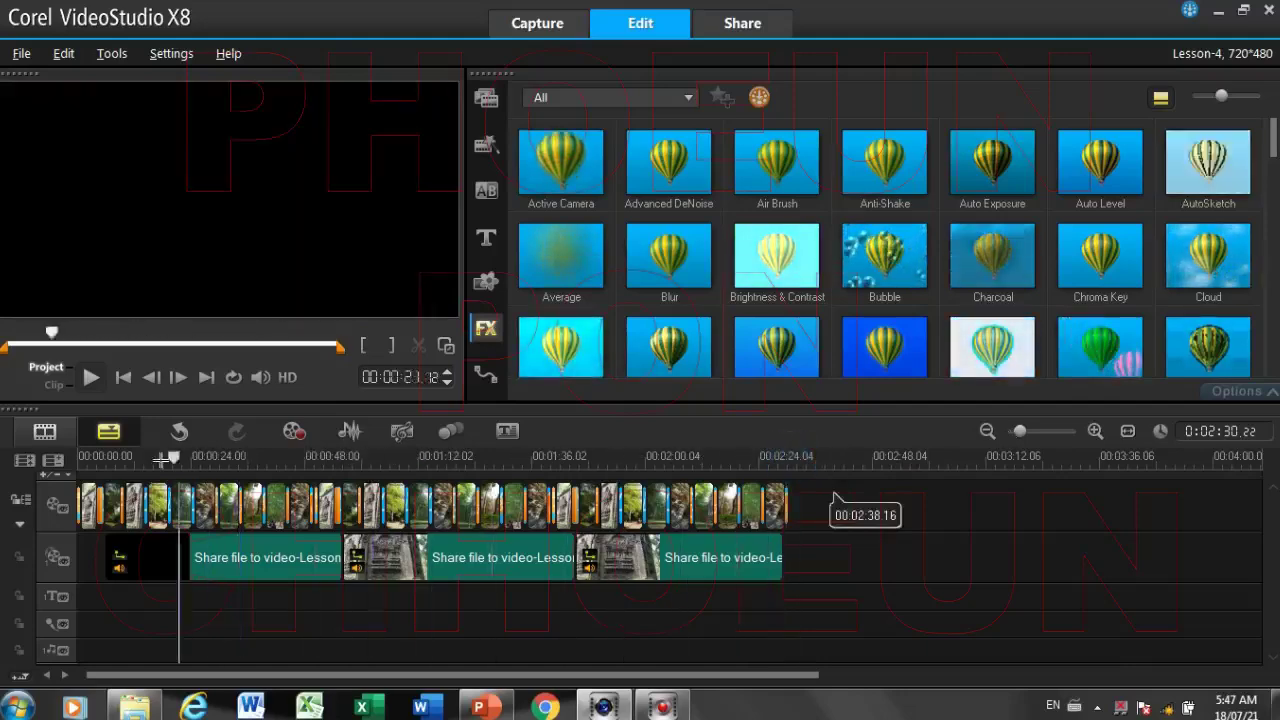
pyautogui.click(377, 456)
pyautogui.moveTo(377, 456); pyautogui.dragTo(372, 456)
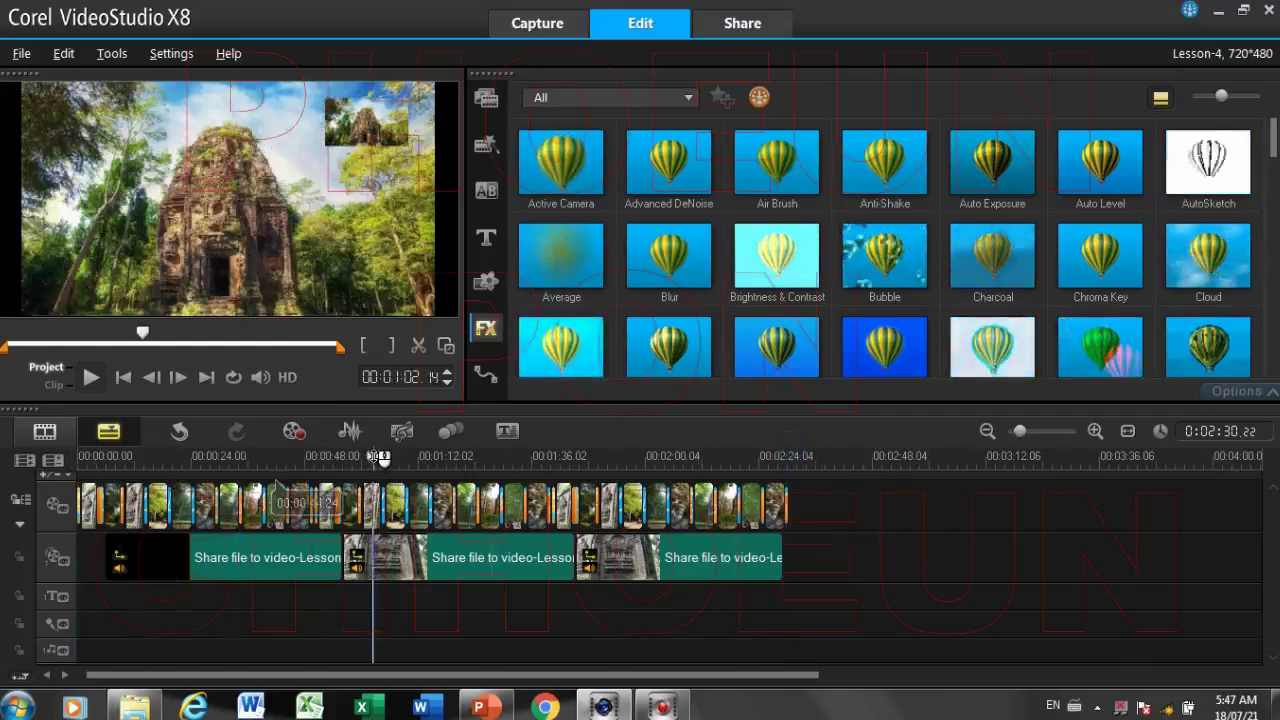
pyautogui.moveTo(382, 457); pyautogui.dragTo(78, 457)
pyautogui.moveTo(557, 455); pyautogui.dragTo(40, 455)
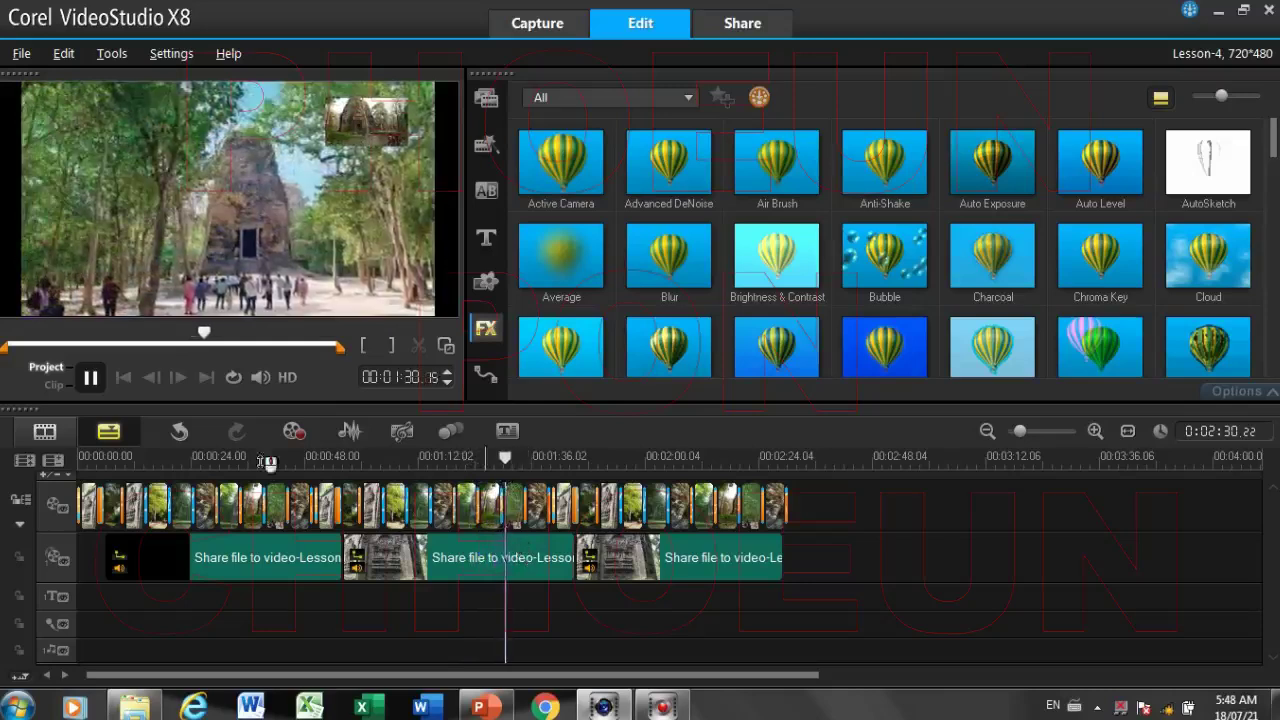
pyautogui.click(91, 378)
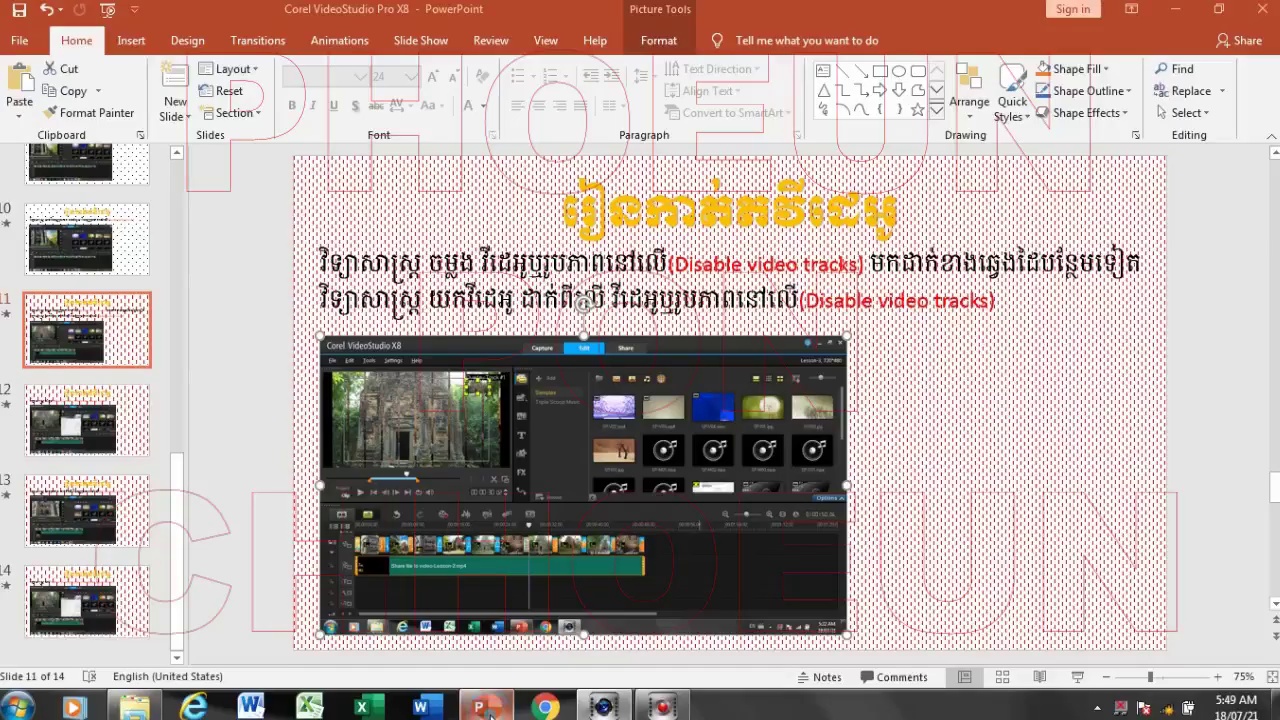
# Switch to the PowerPoint lesson and read slide 12 on adding overlay, title and music tracks
pyautogui.click(480, 707)
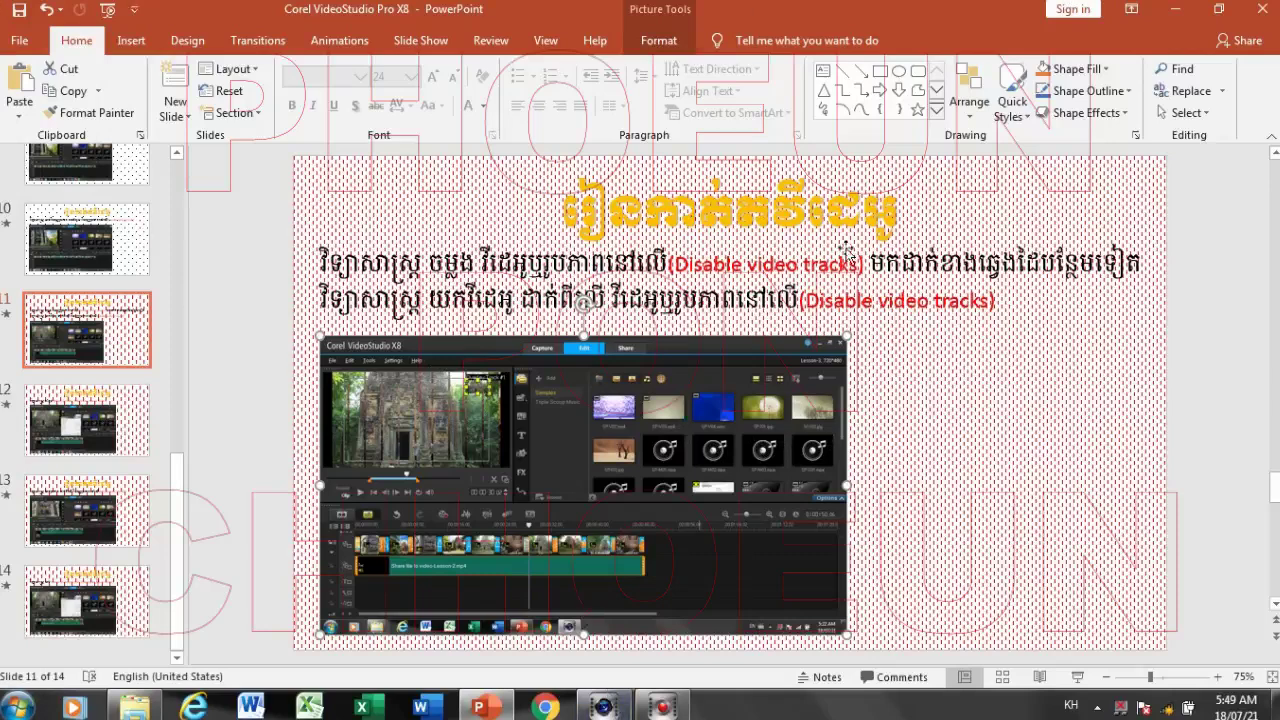
pyautogui.click(92, 440)
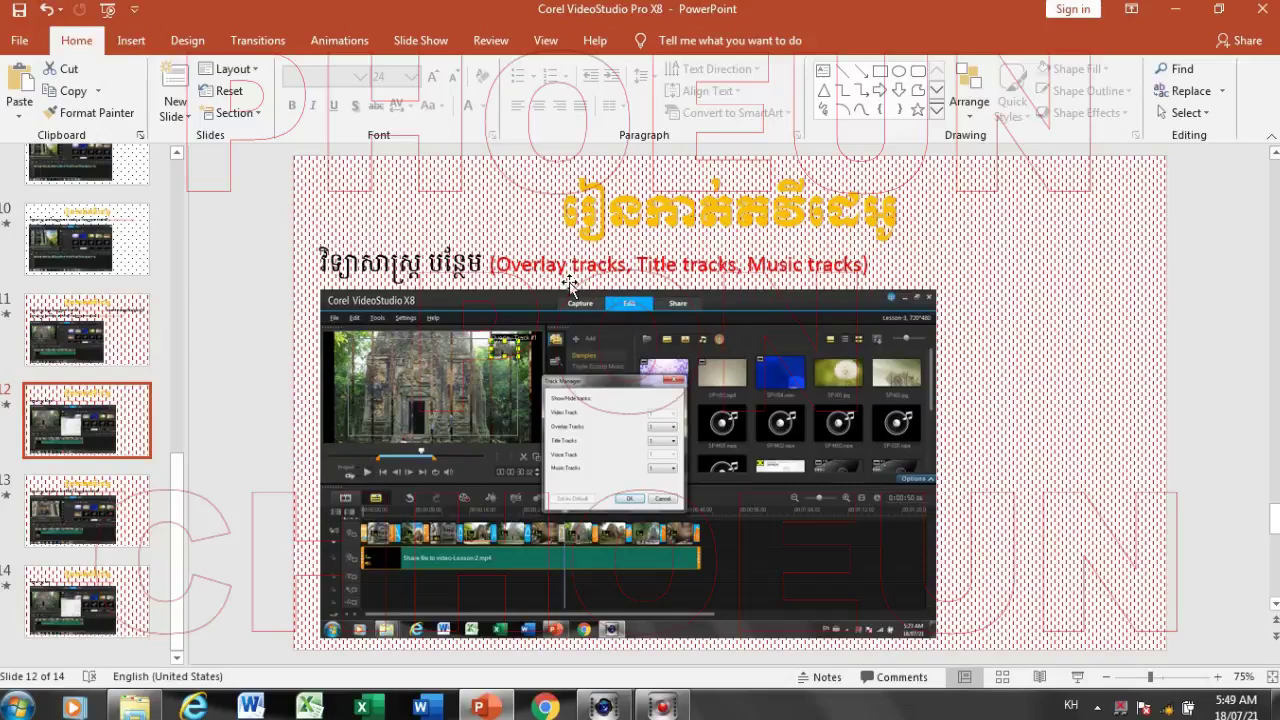
pyautogui.click(603, 707)
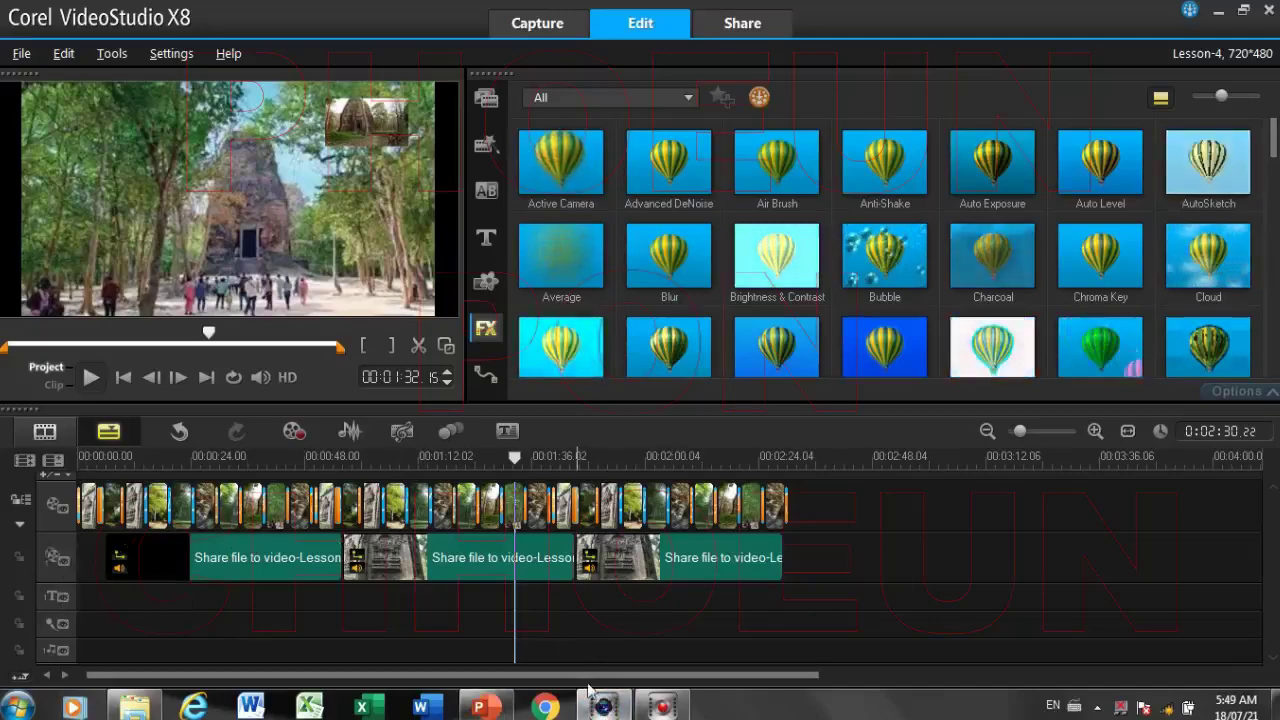
pyautogui.click(480, 707)
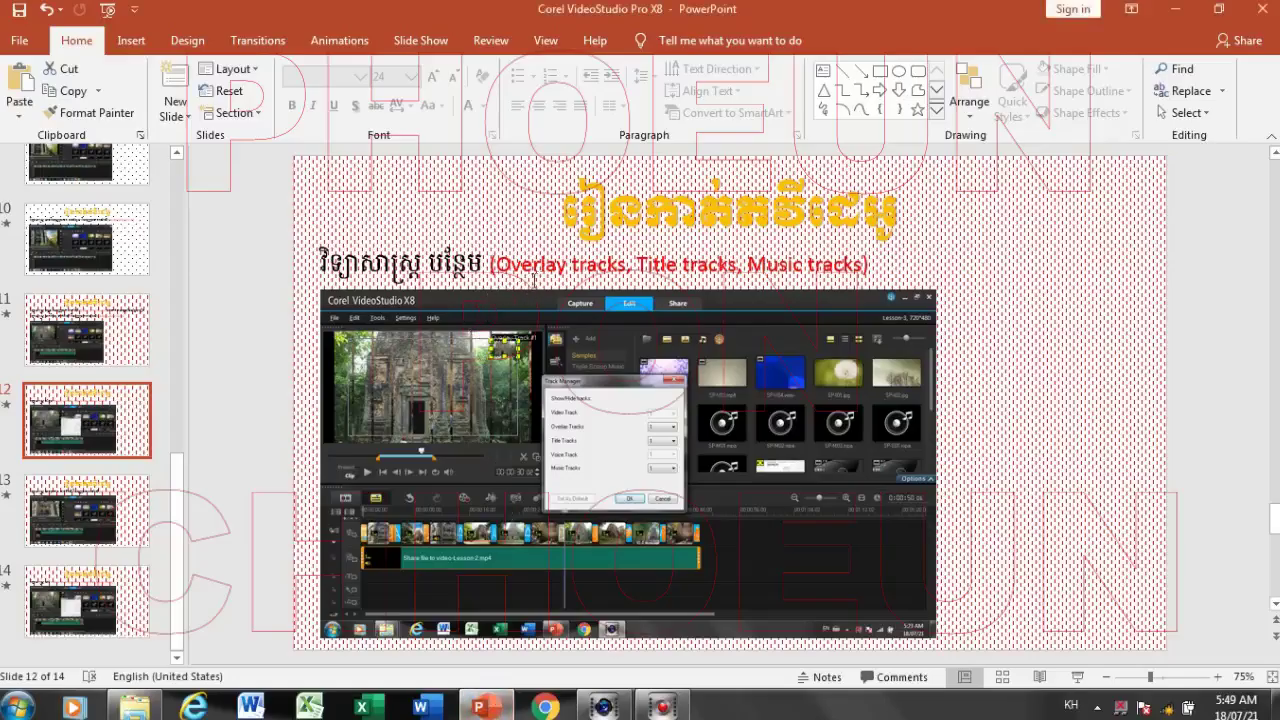
# Switch to VideoStudio and set the number of overlay tracks to 3 in the Track Manager
pyautogui.click(603, 707)
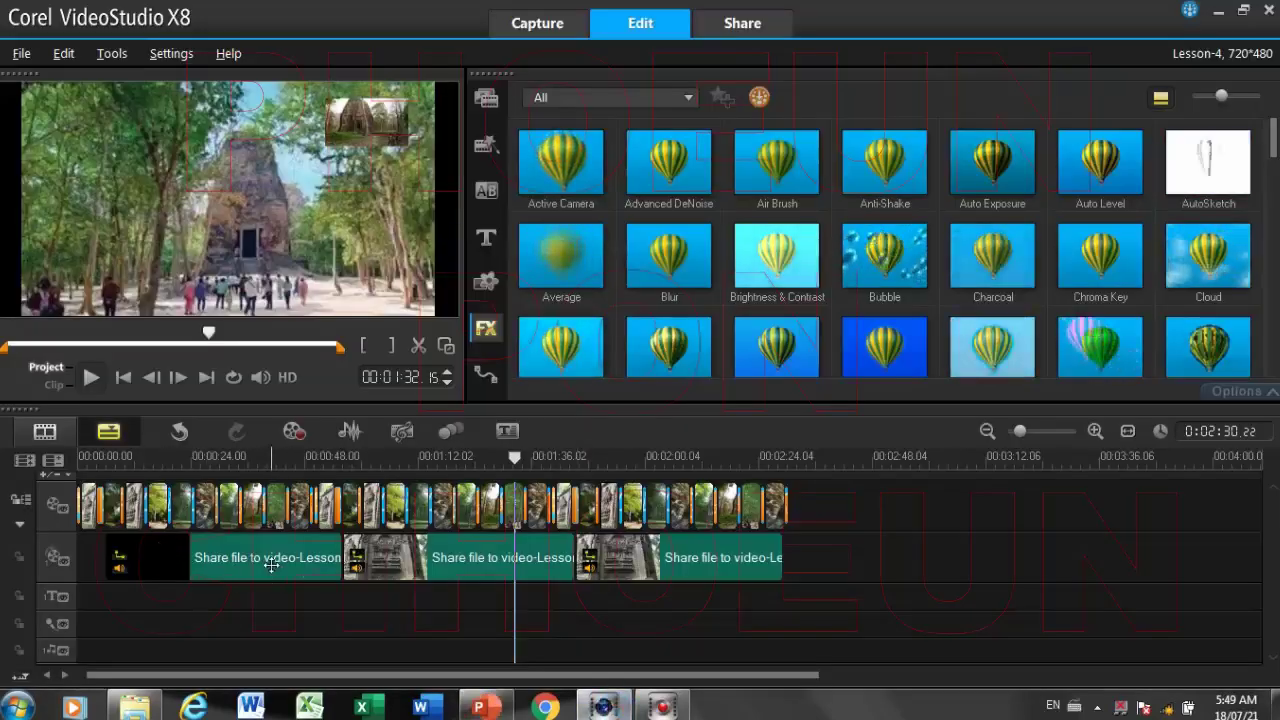
pyautogui.rightClick(55, 549)
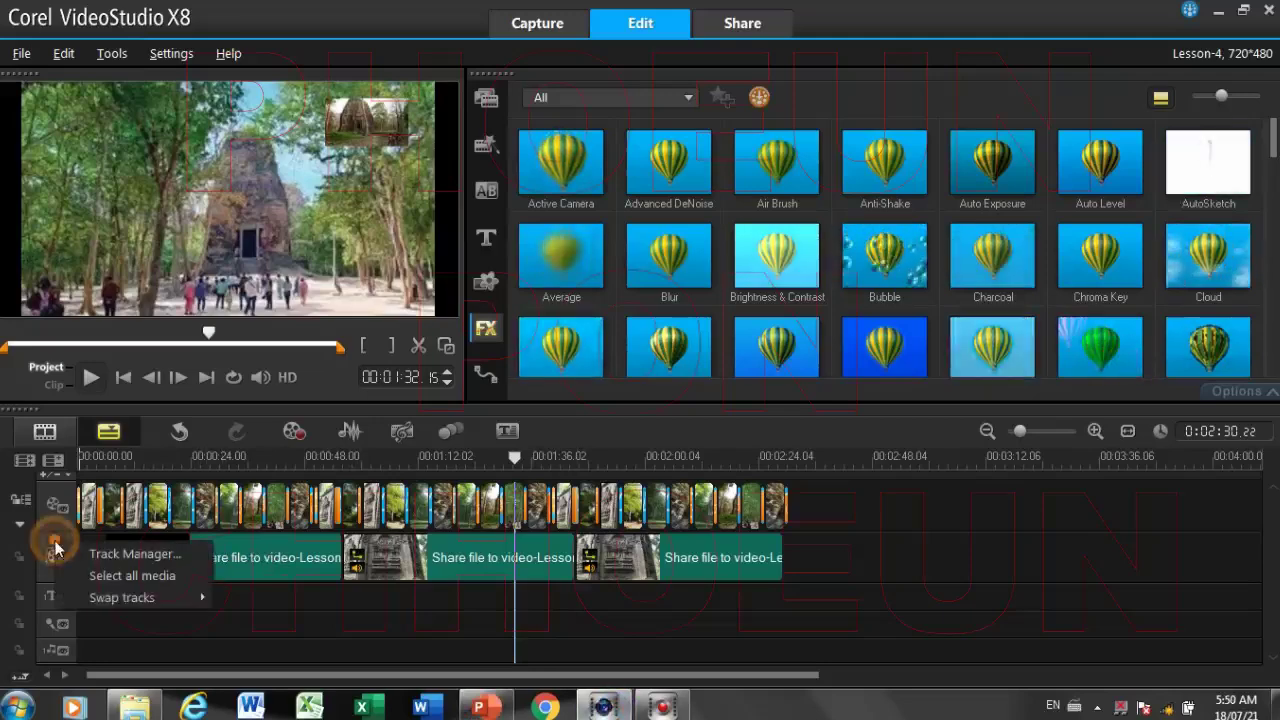
pyautogui.click(123, 556)
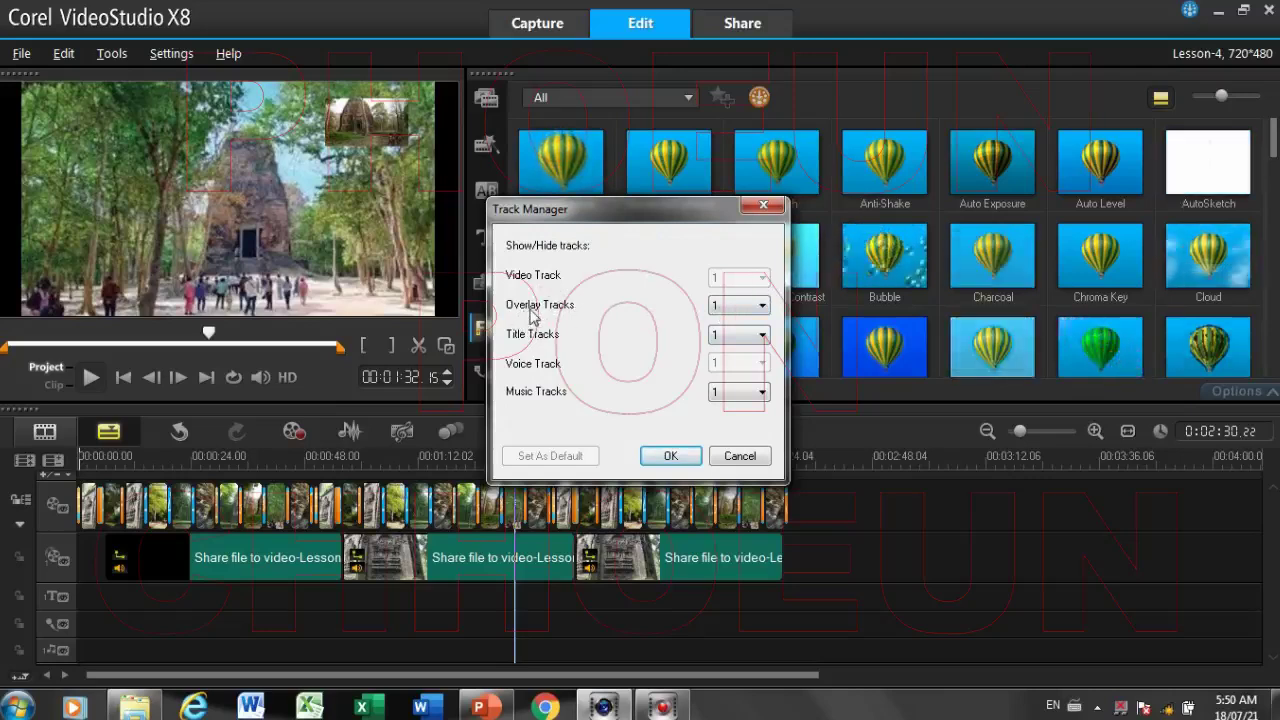
pyautogui.click(762, 307)
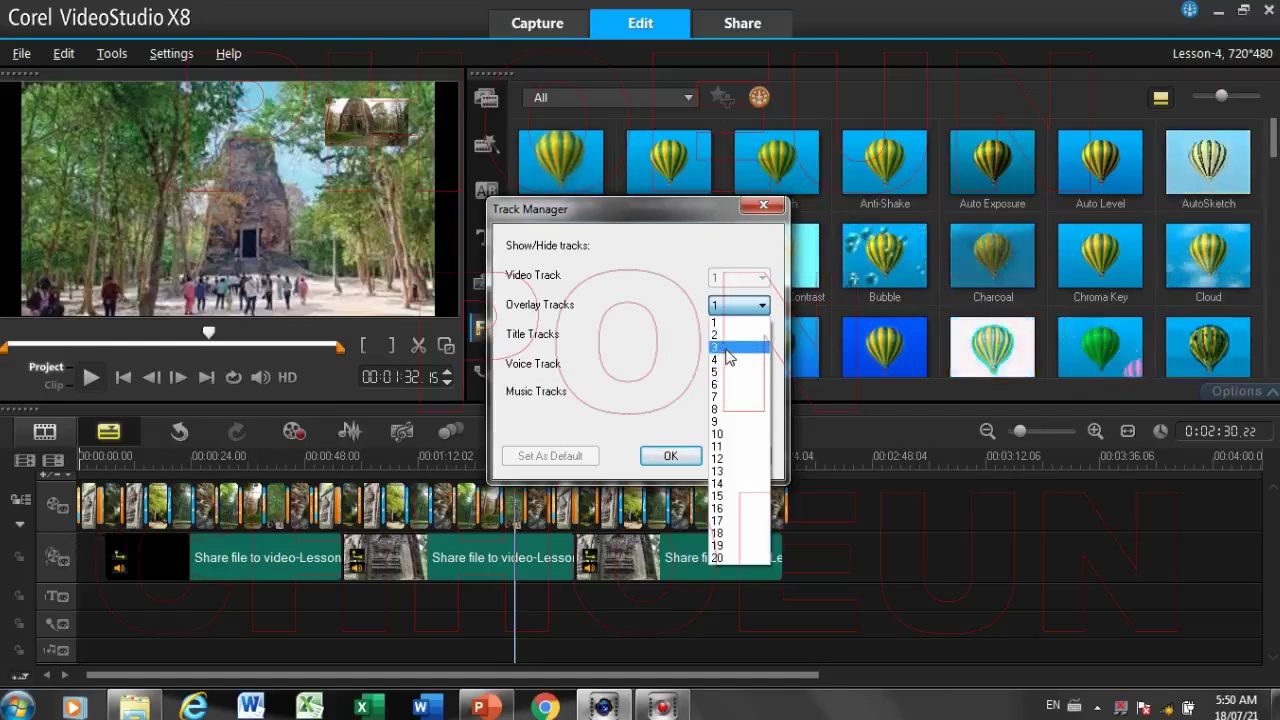
pyautogui.click(726, 347)
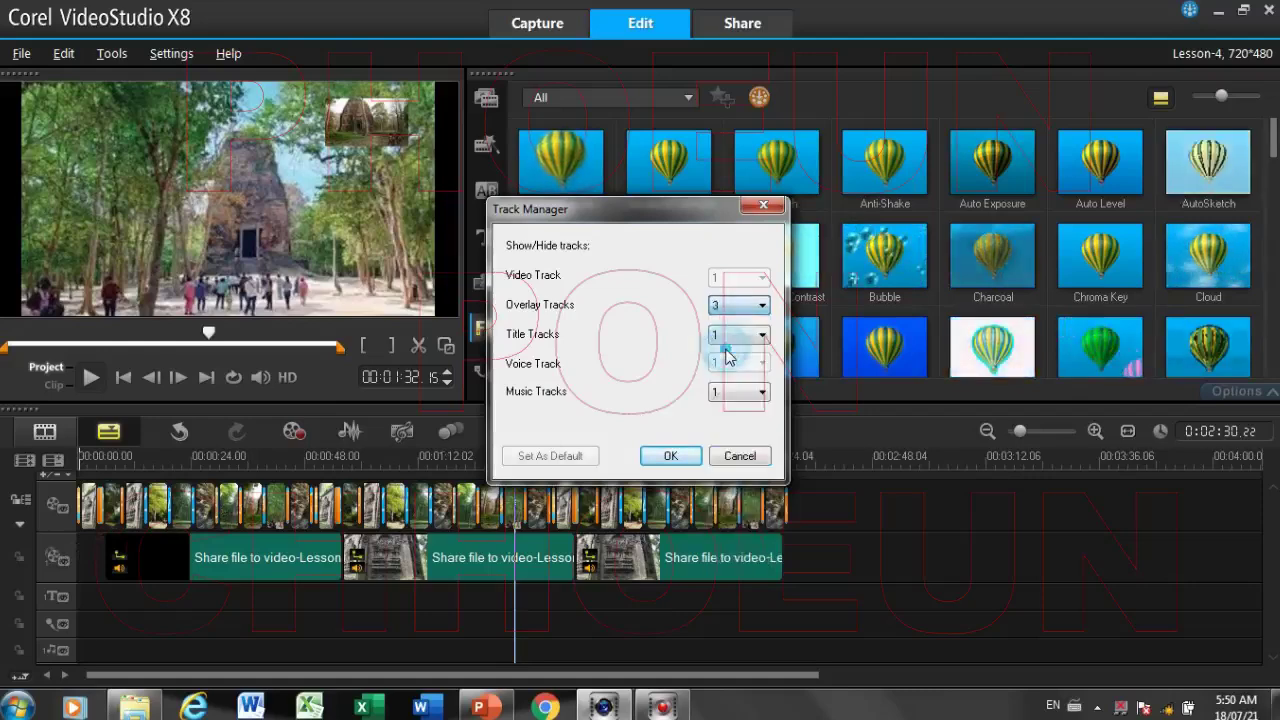
pyautogui.click(672, 456)
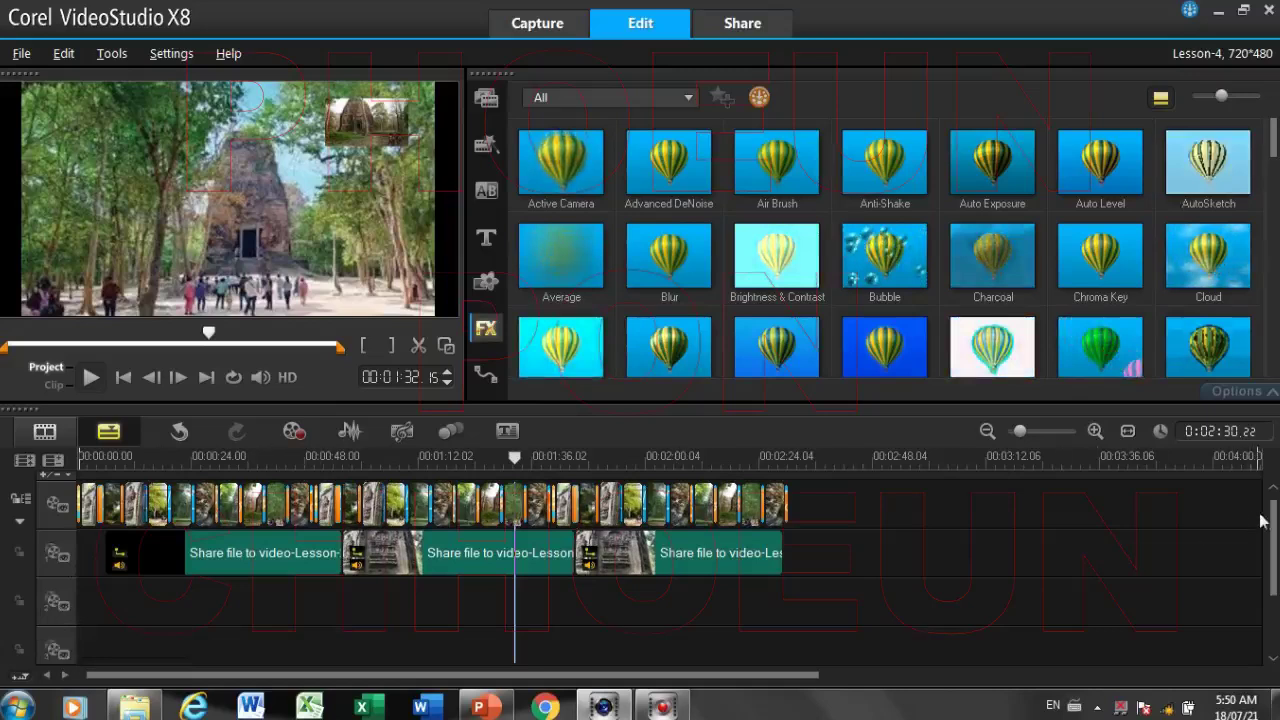
pyautogui.moveTo(1272, 520)
pyautogui.mouseDown()
pyautogui.moveTo(1273, 540)
pyautogui.moveTo(1273, 520)
pyautogui.mouseUp()
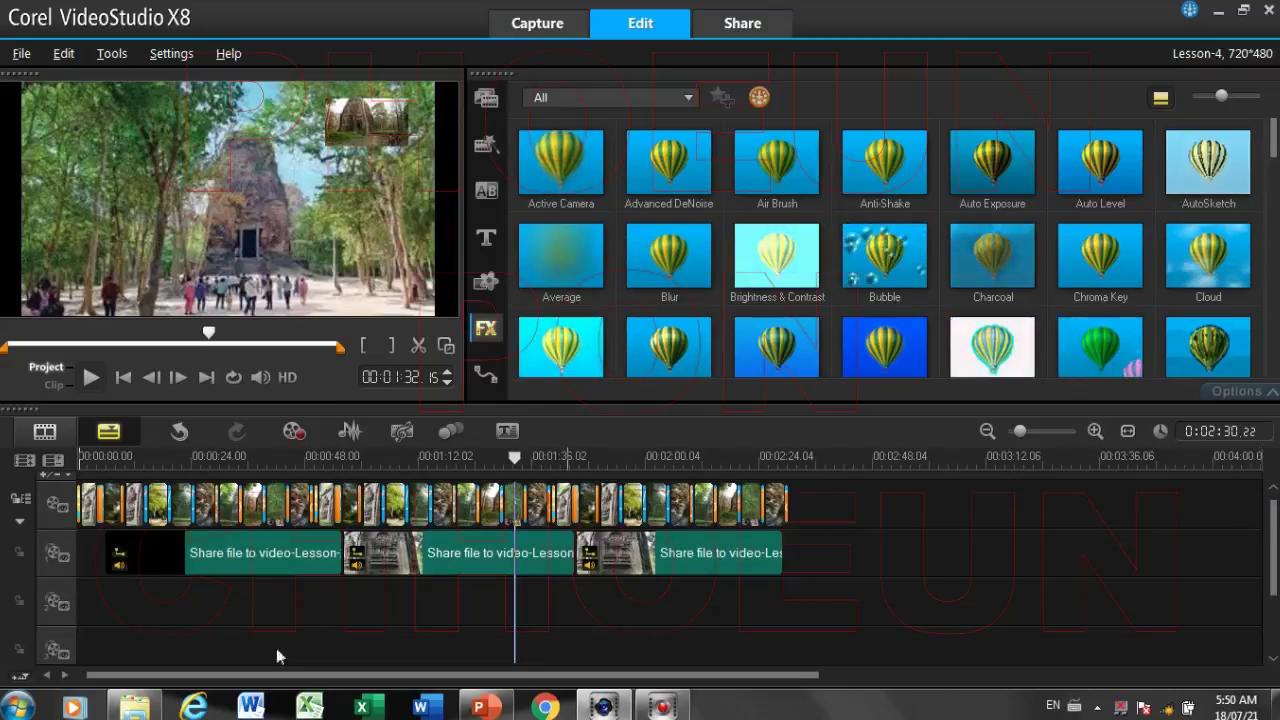
pyautogui.click(1273, 660)
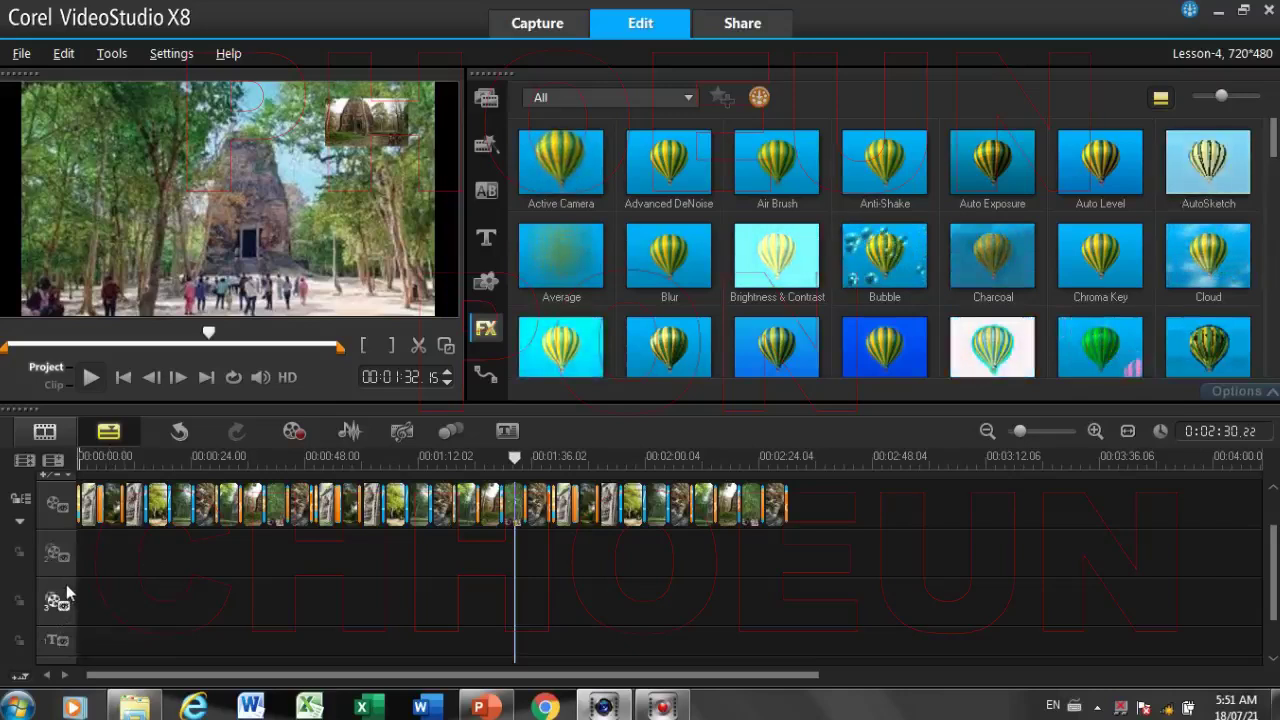
pyautogui.click(1272, 490)
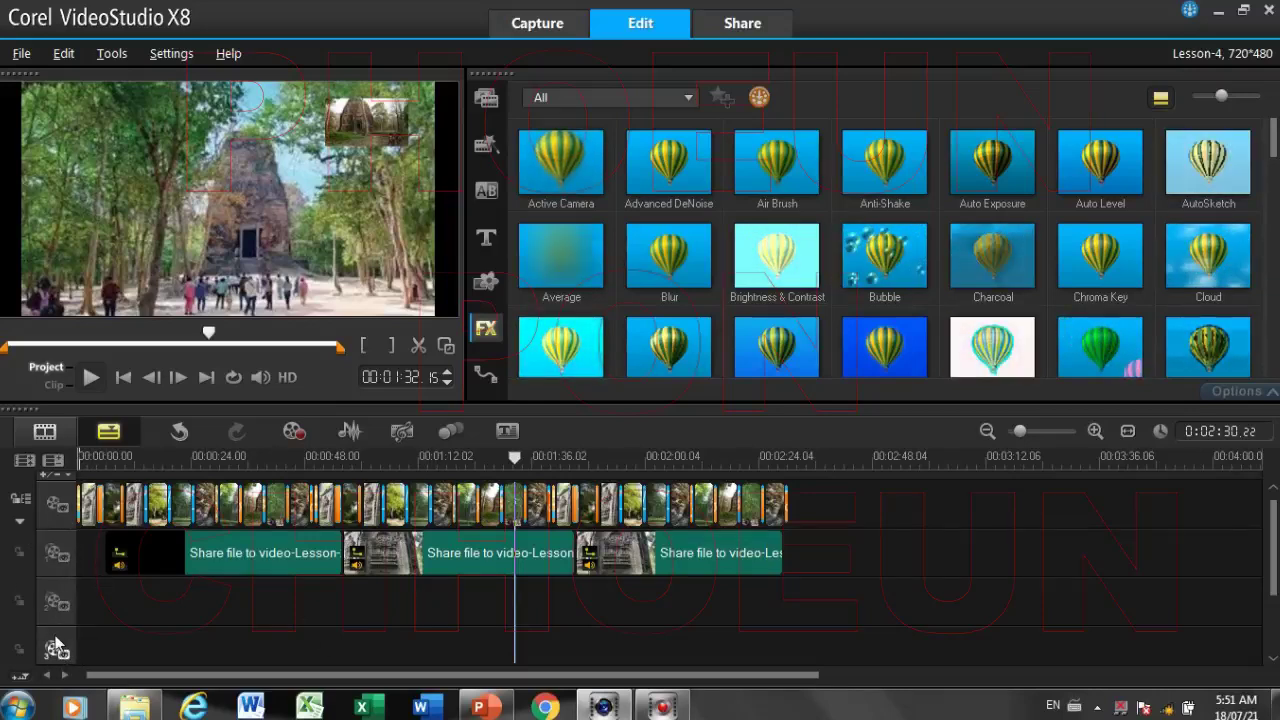
# Reduce the number of overlay tracks to 2 in the Track Manager
pyautogui.rightClick(57, 601)
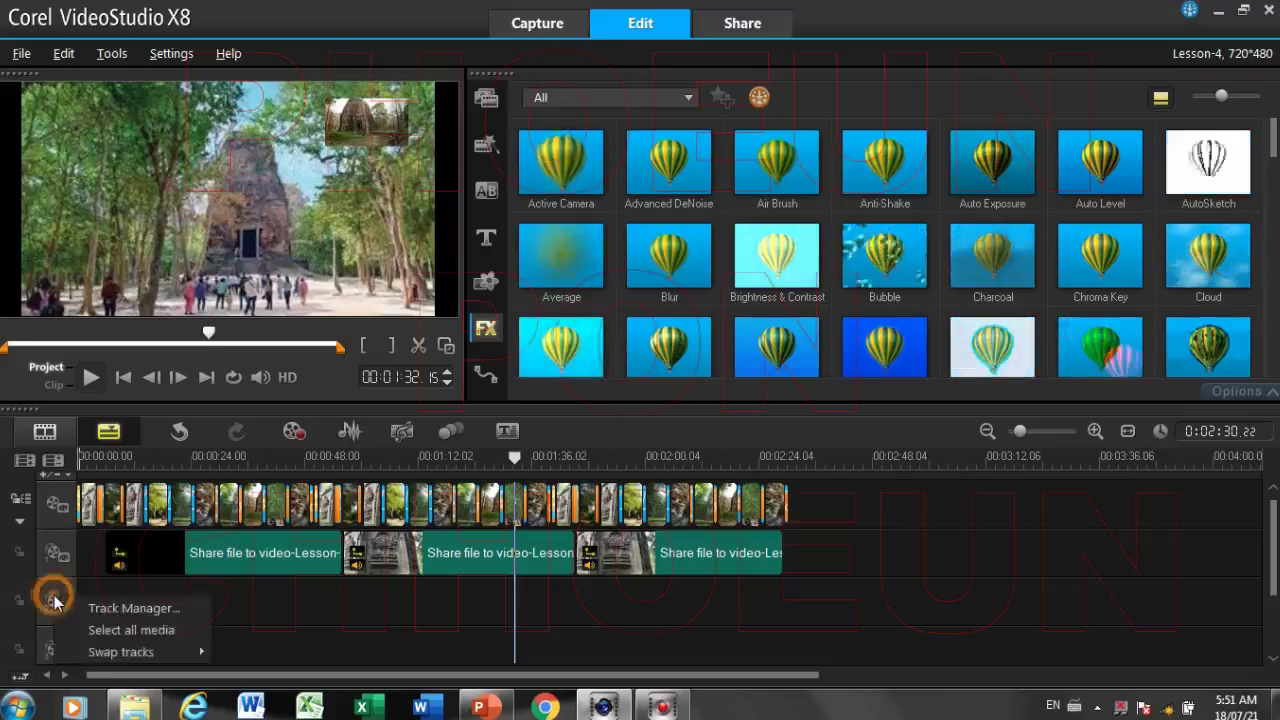
pyautogui.click(139, 609)
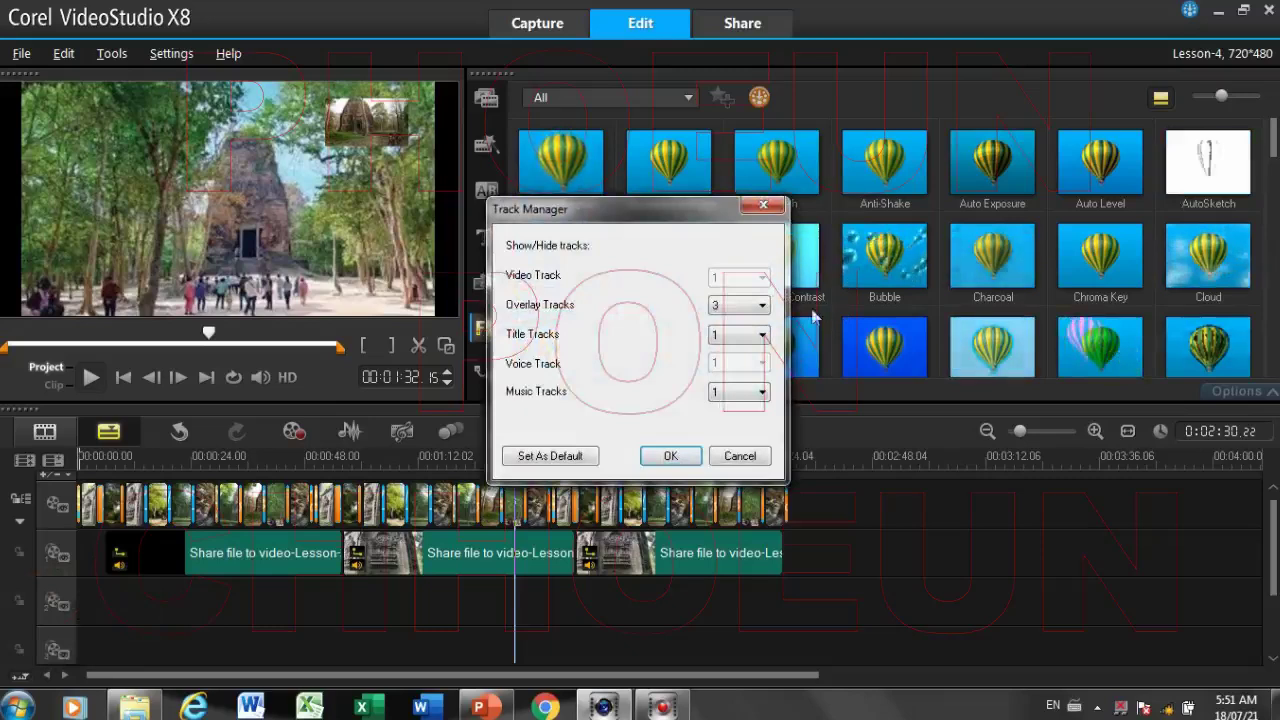
pyautogui.click(750, 305)
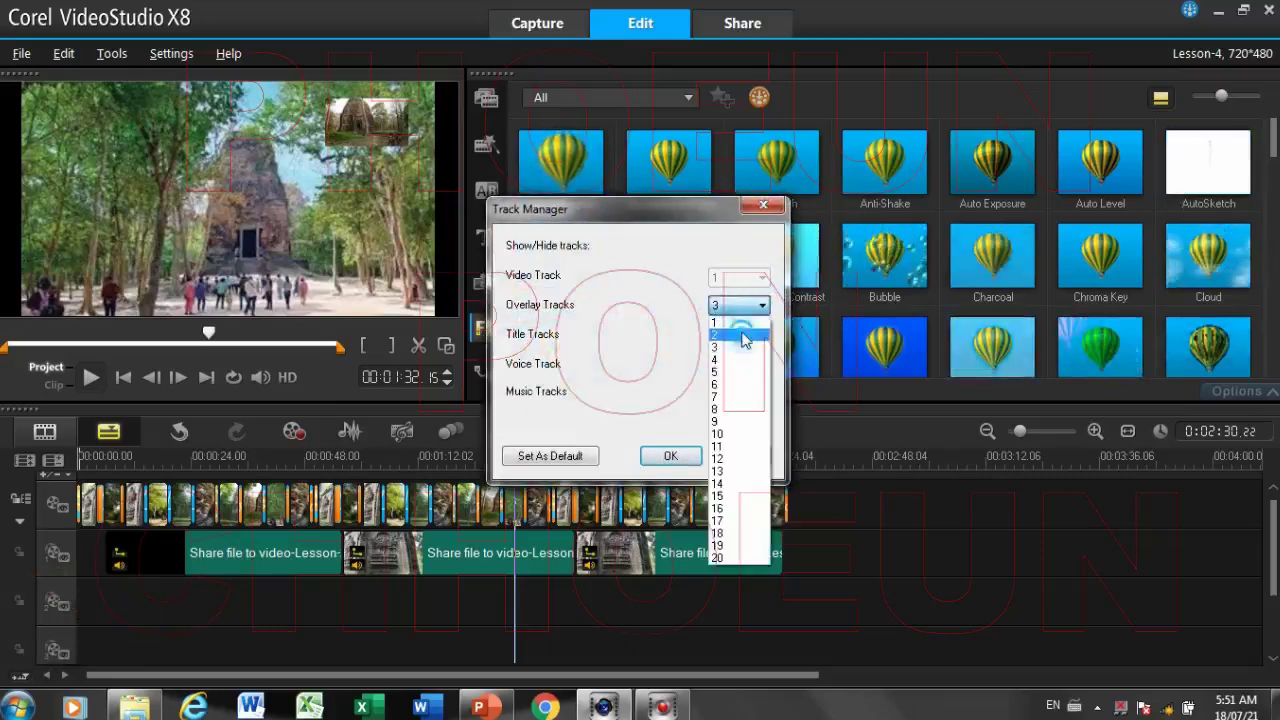
pyautogui.click(743, 336)
pyautogui.click(670, 455)
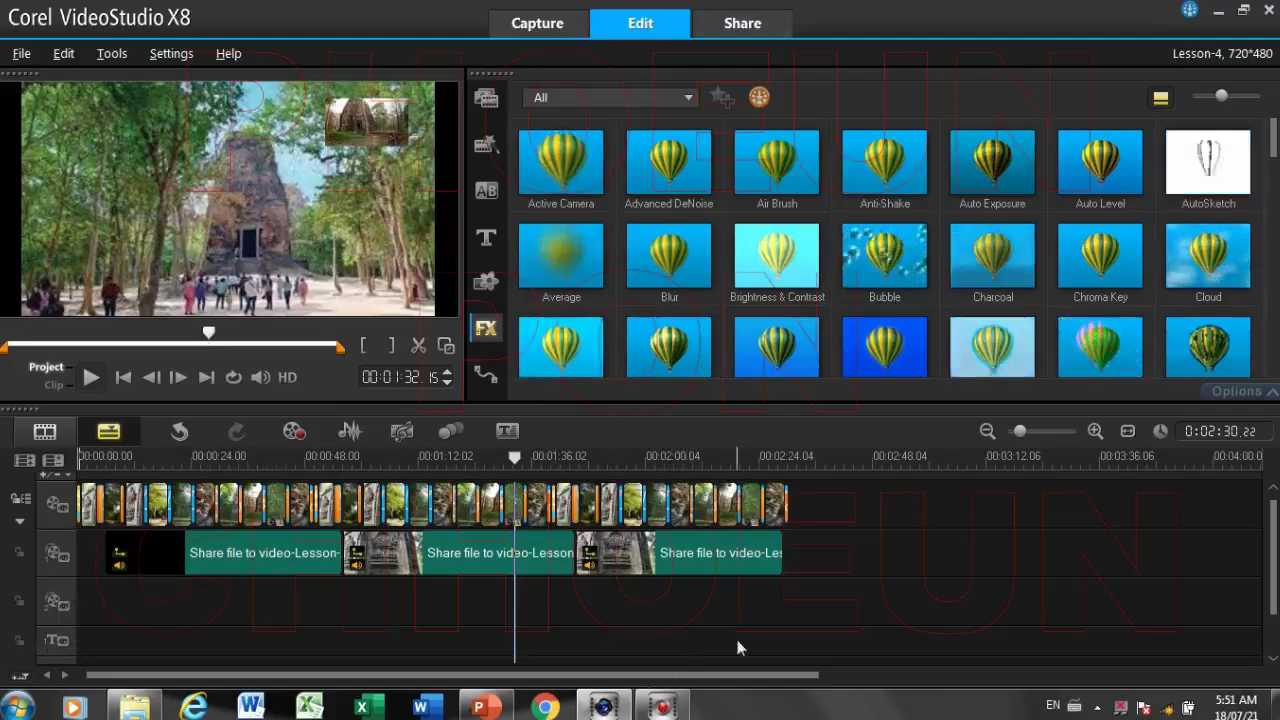
# Check the PowerPoint slide on extra tracks, return to VideoStudio and set the number of title tracks to 2
pyautogui.click(479, 706)
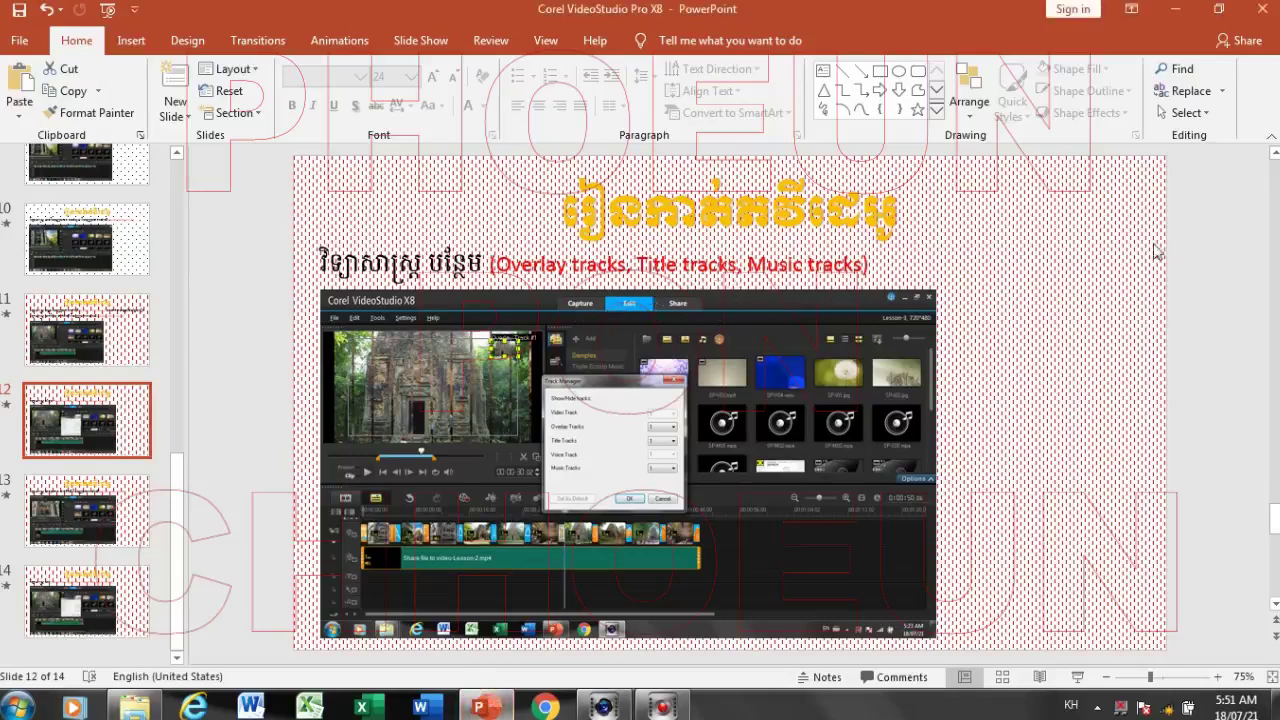
pyautogui.click(604, 707)
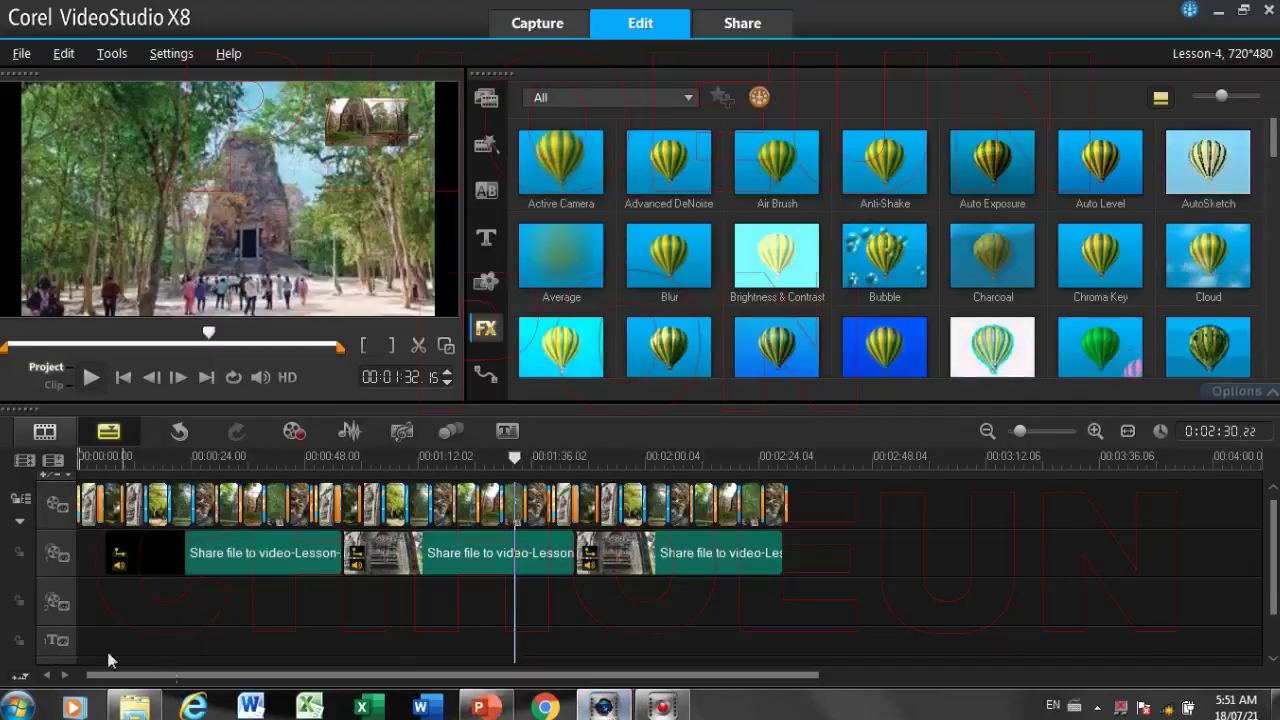
pyautogui.rightClick(50, 641)
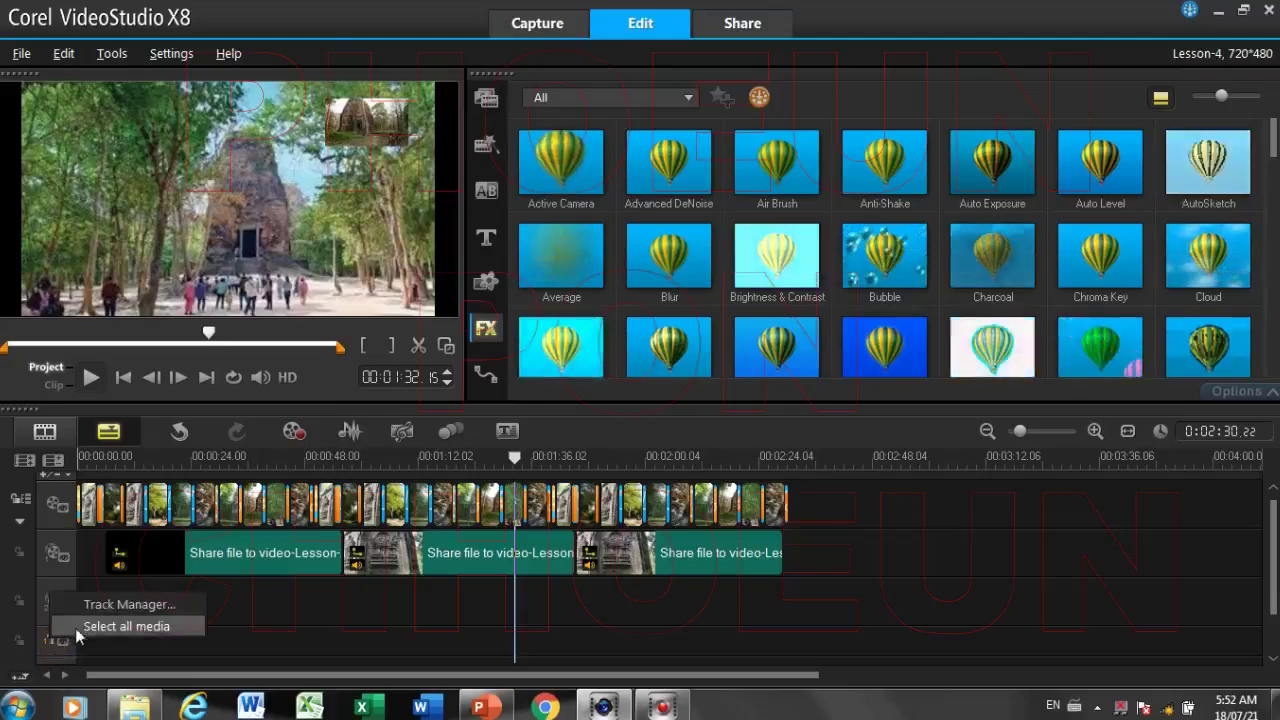
pyautogui.click(113, 607)
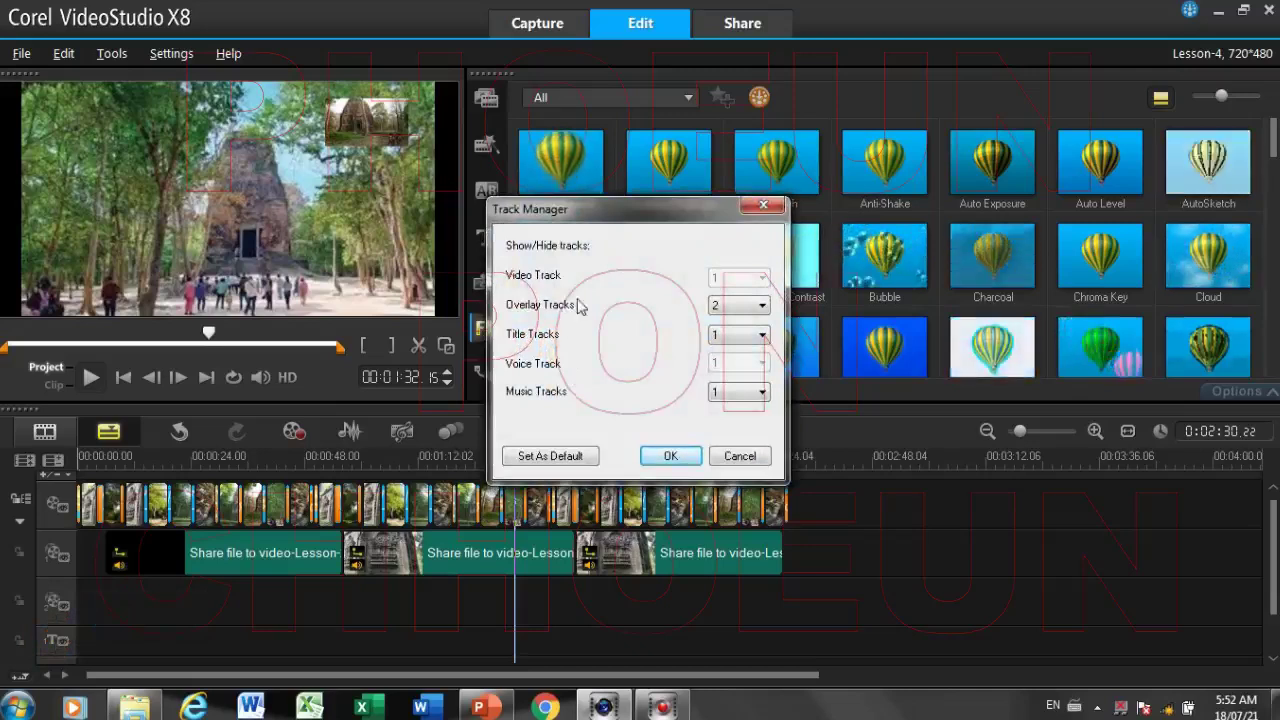
pyautogui.click(764, 340)
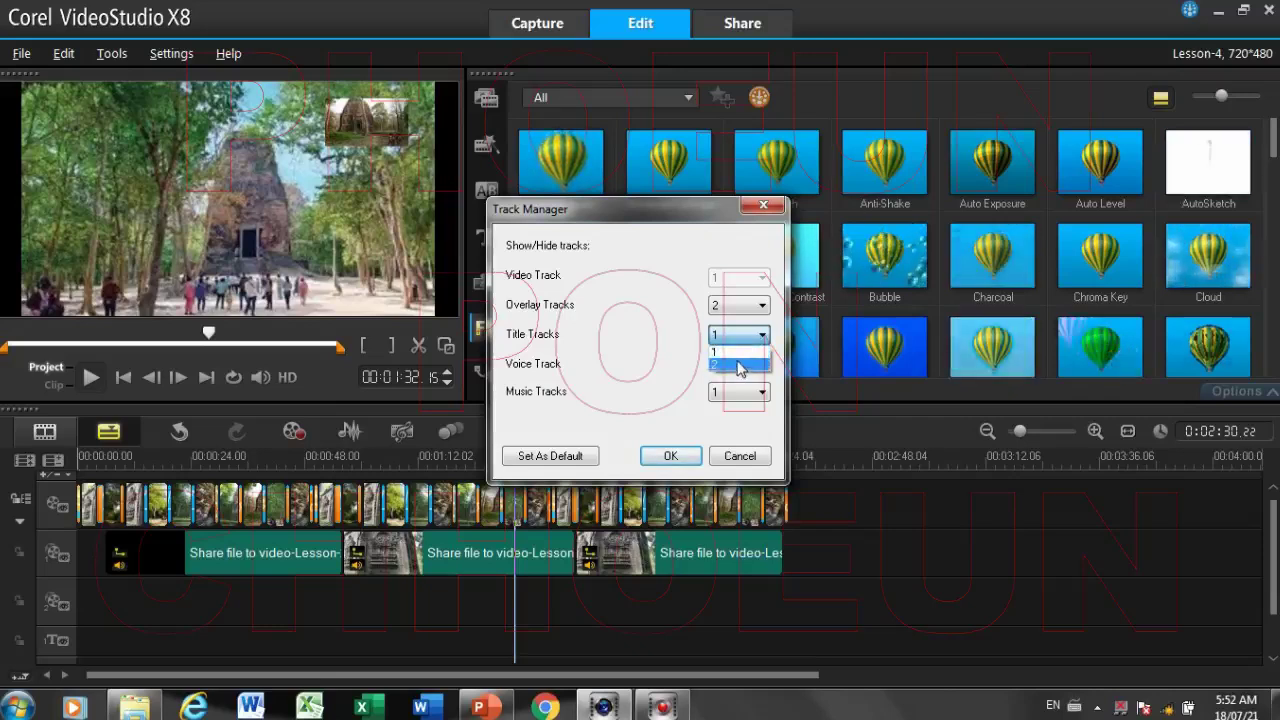
pyautogui.click(737, 367)
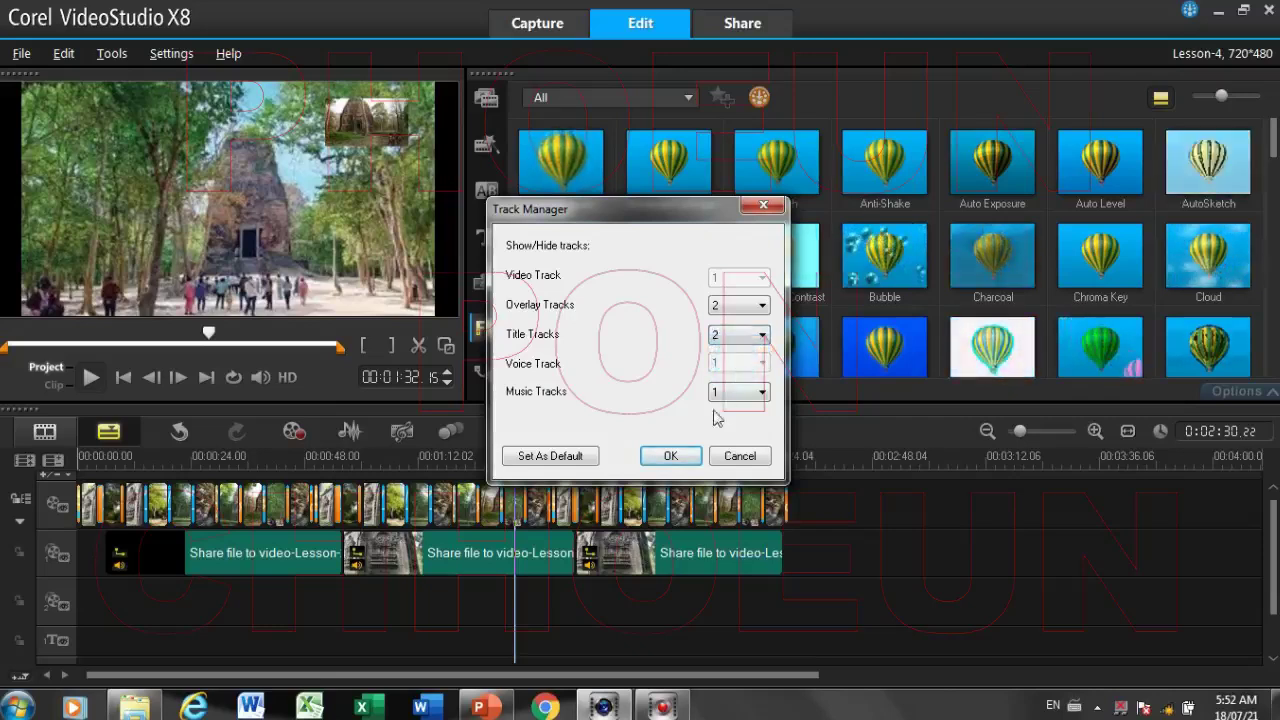
pyautogui.click(670, 456)
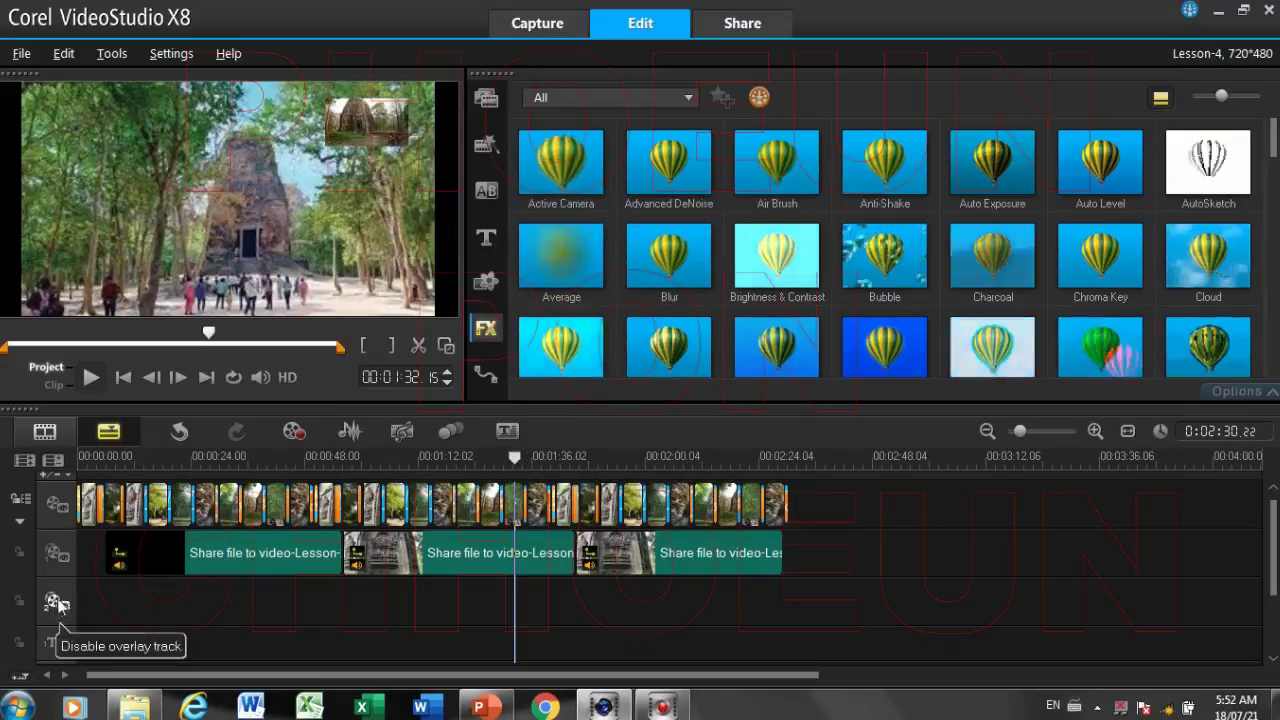
pyautogui.click(1273, 658)
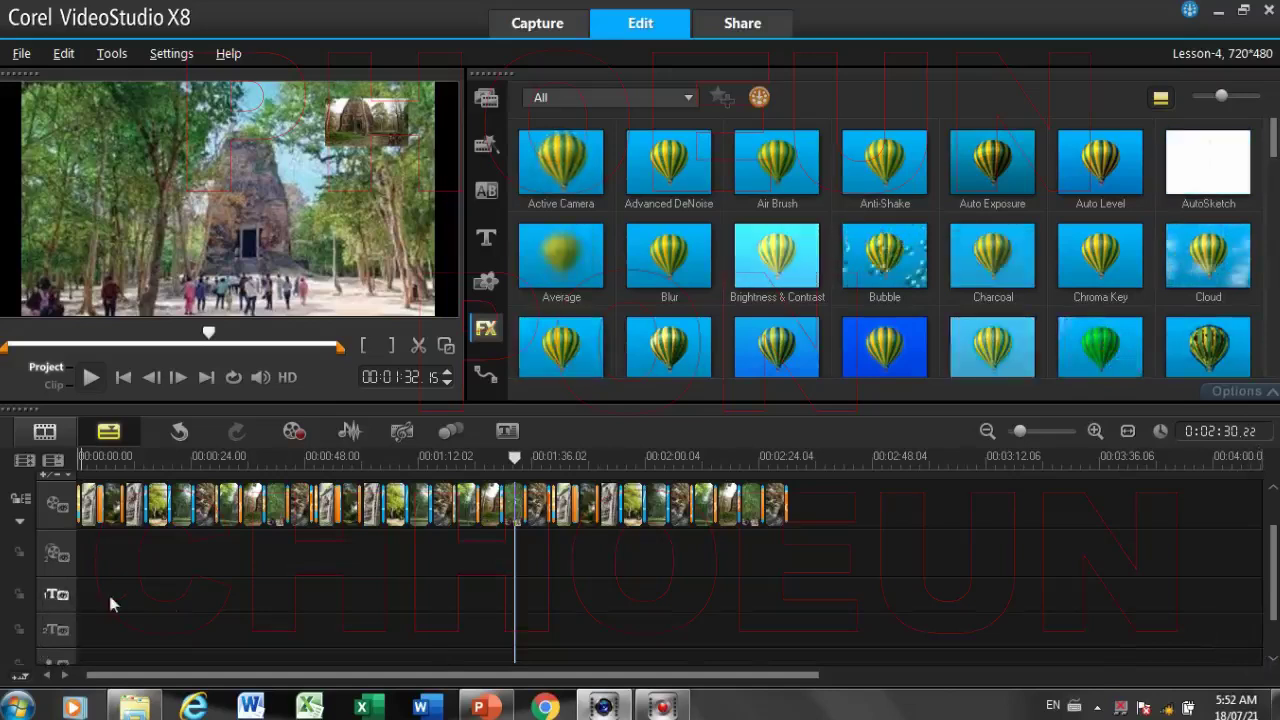
pyautogui.click(1273, 658)
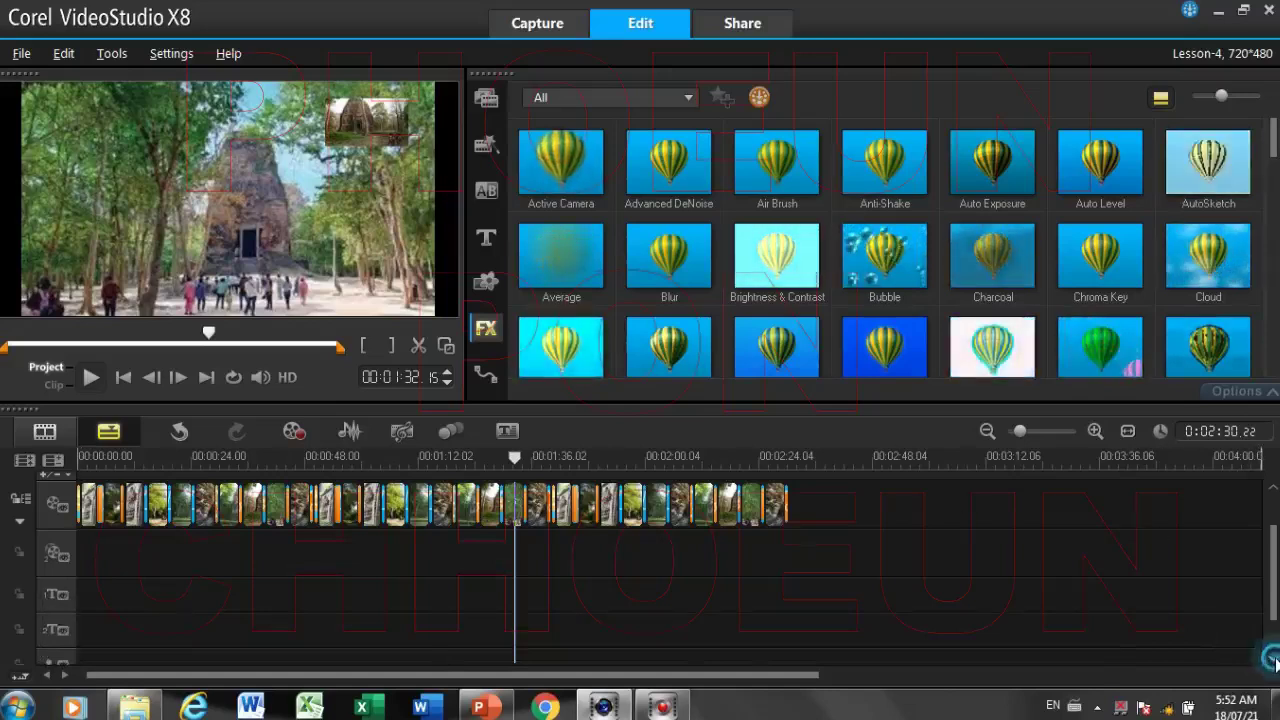
# Check the PowerPoint slide again, return to VideoStudio and set the number of music tracks to 2
pyautogui.click(478, 707)
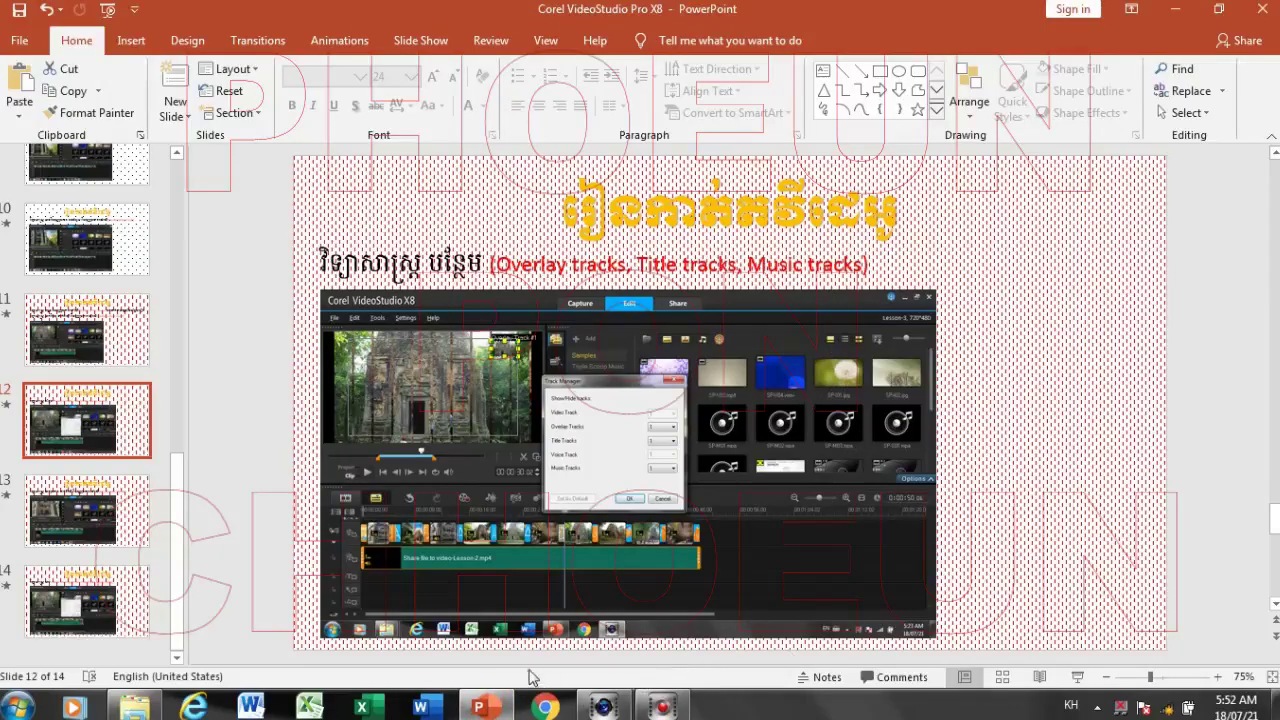
pyautogui.click(608, 708)
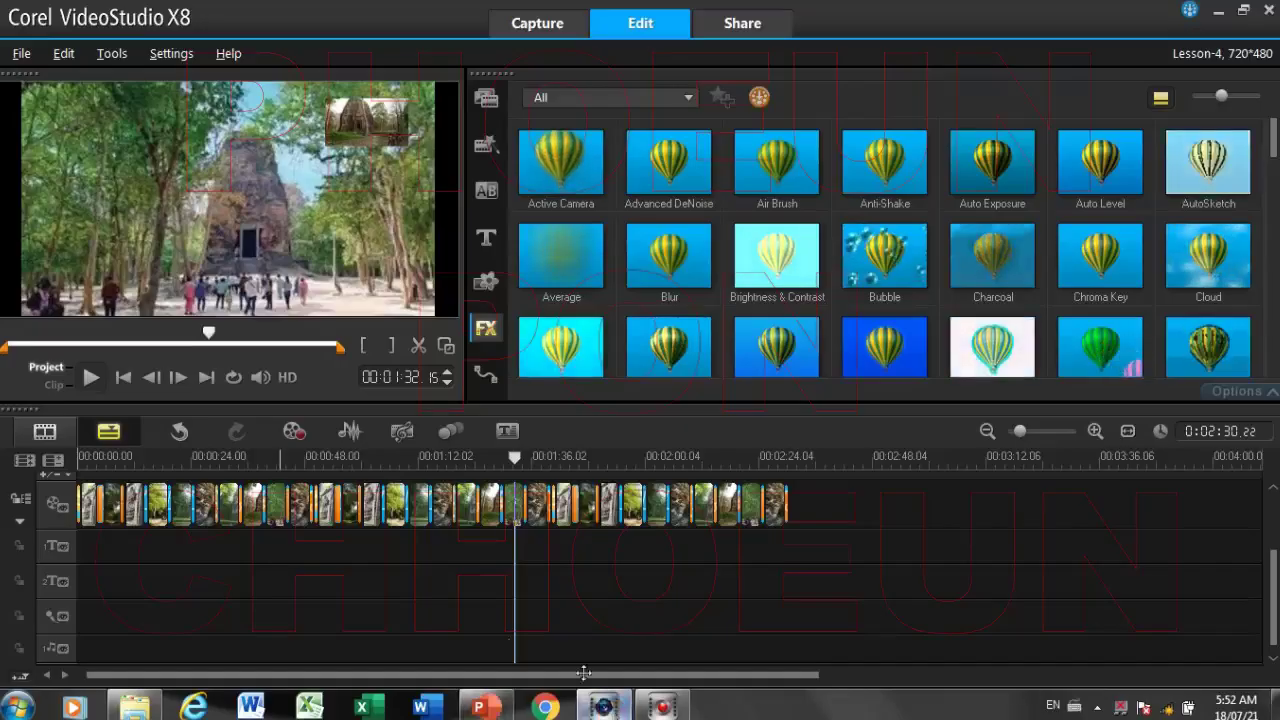
pyautogui.rightClick(55, 601)
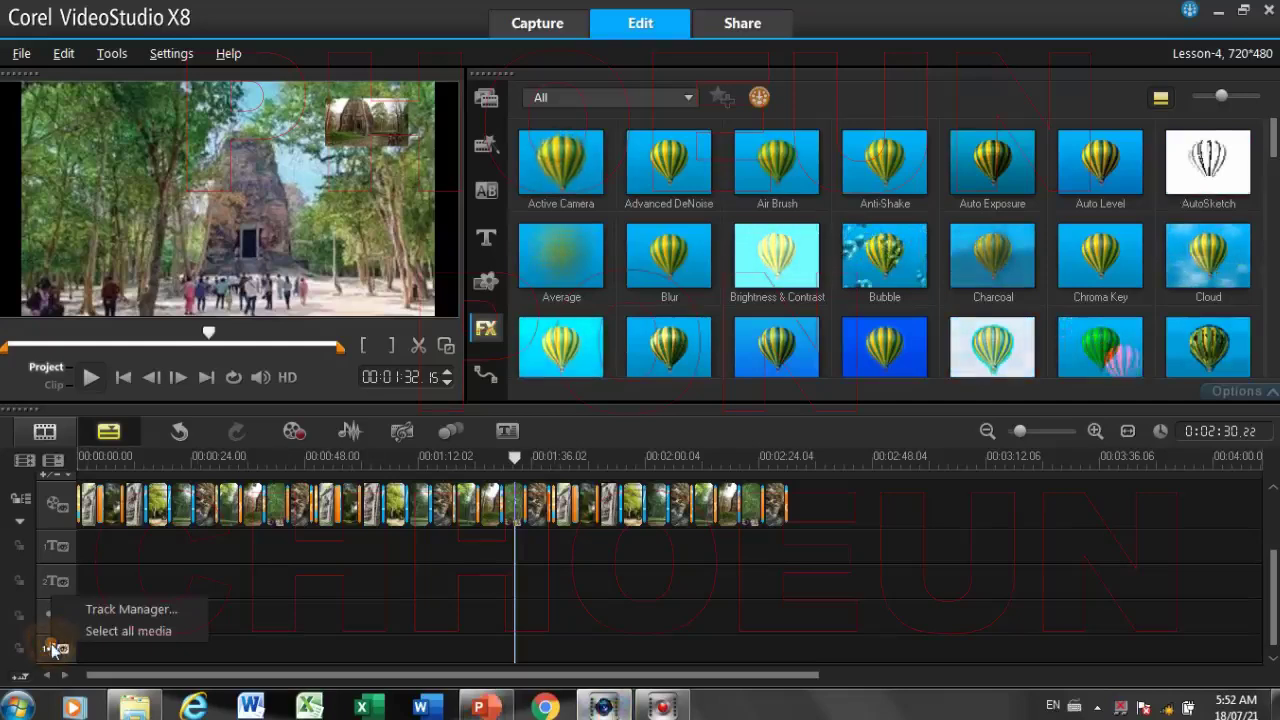
pyautogui.click(307, 572)
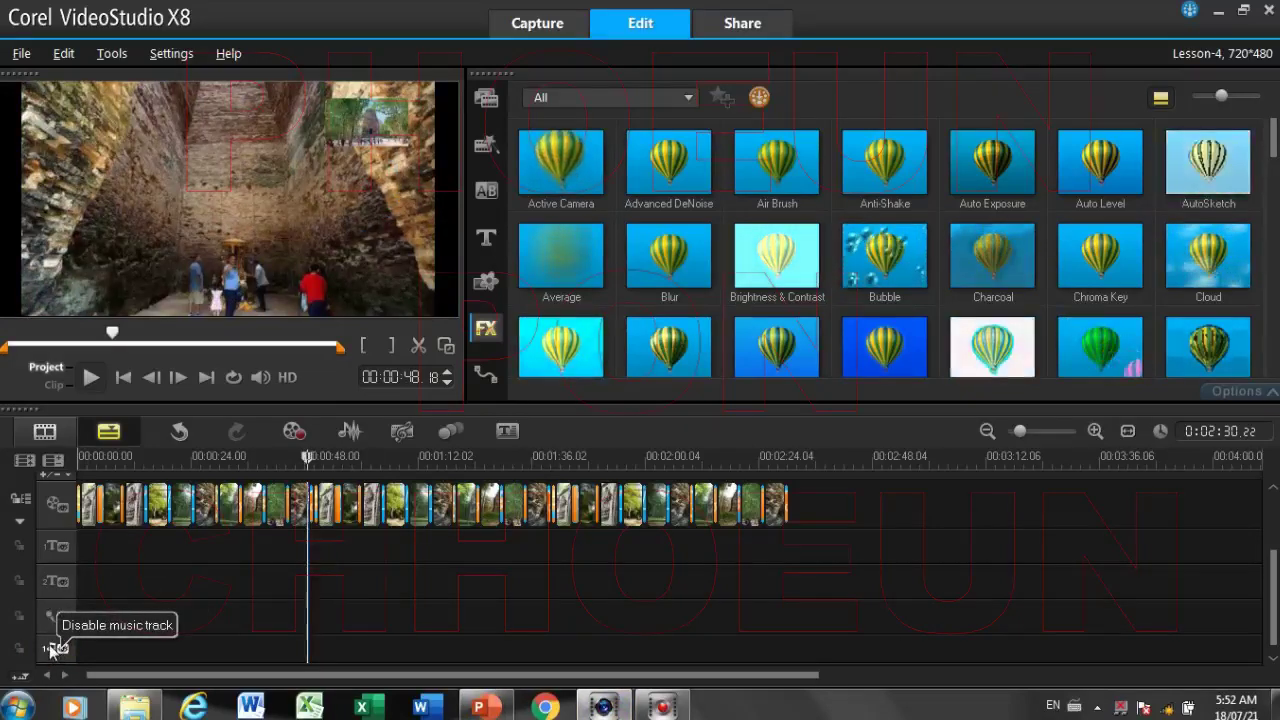
pyautogui.rightClick(49, 648)
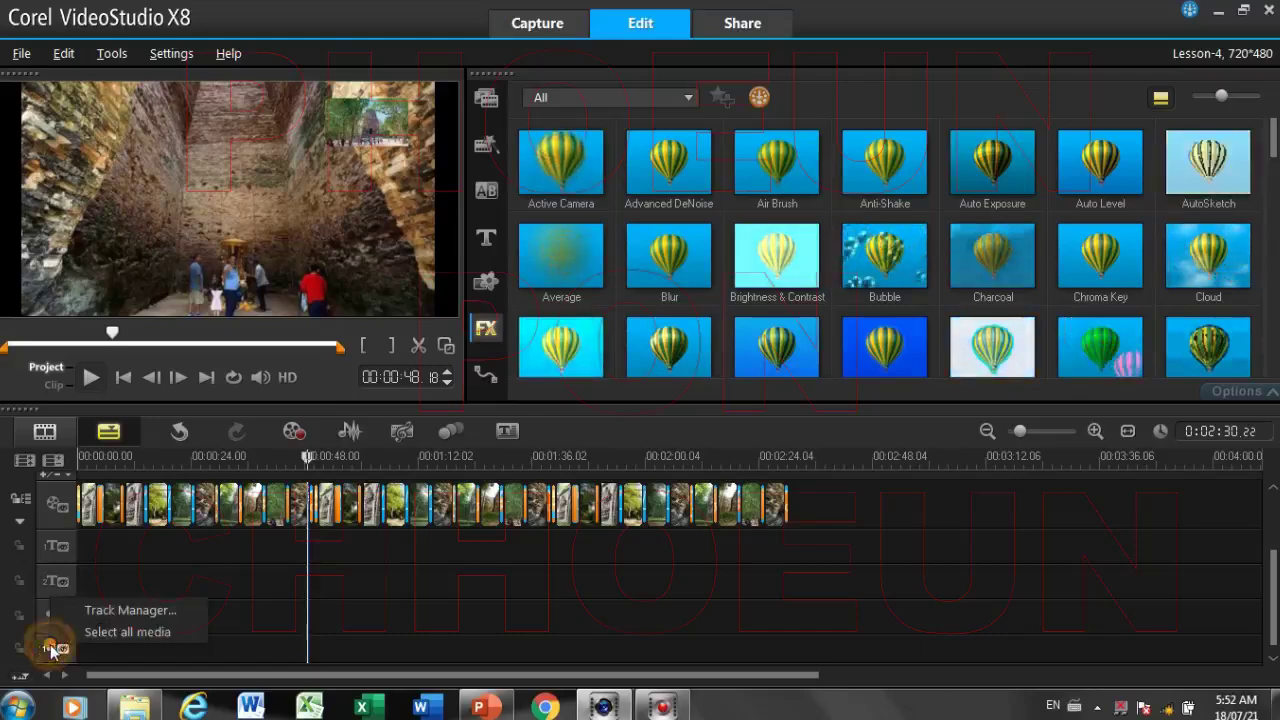
pyautogui.click(146, 609)
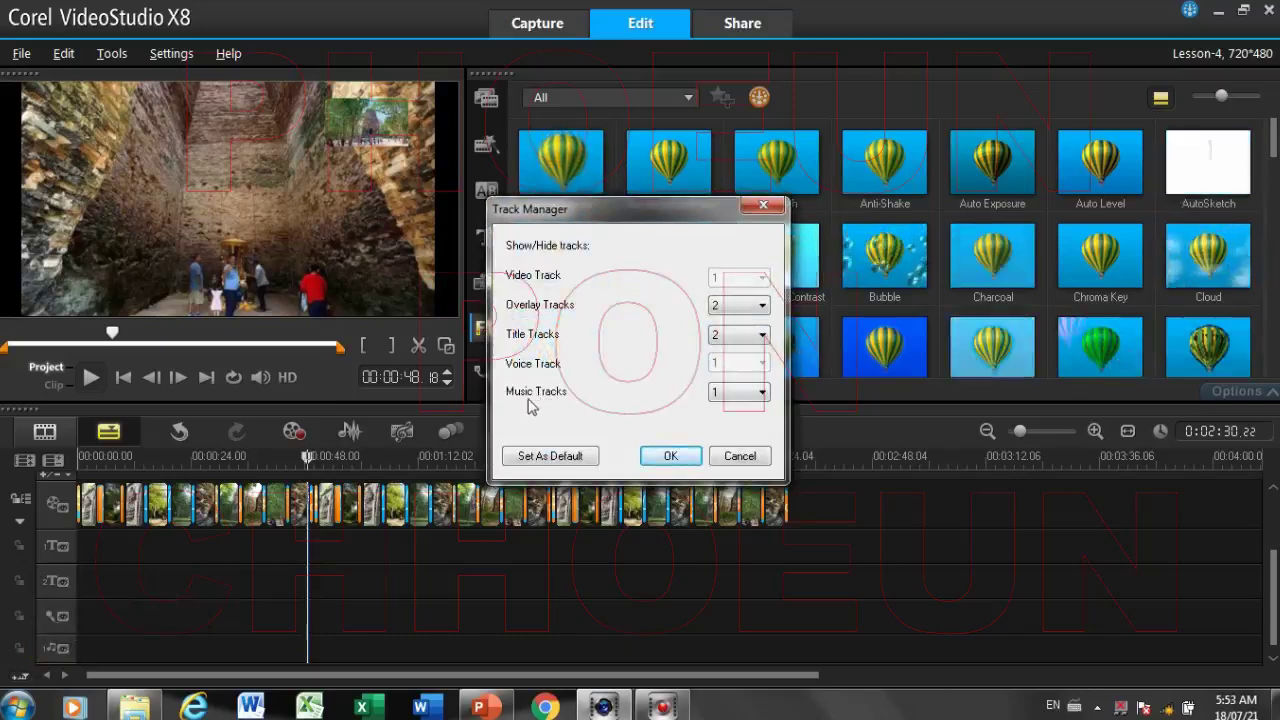
pyautogui.click(760, 392)
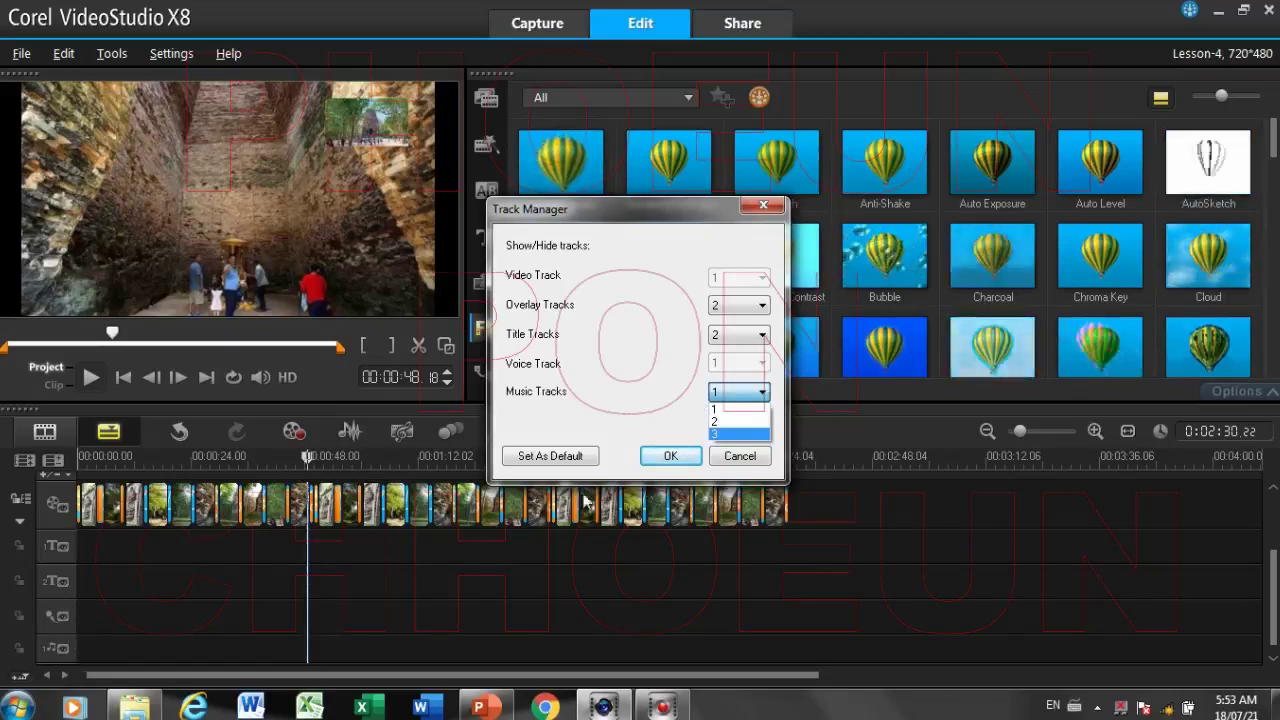
pyautogui.click(723, 423)
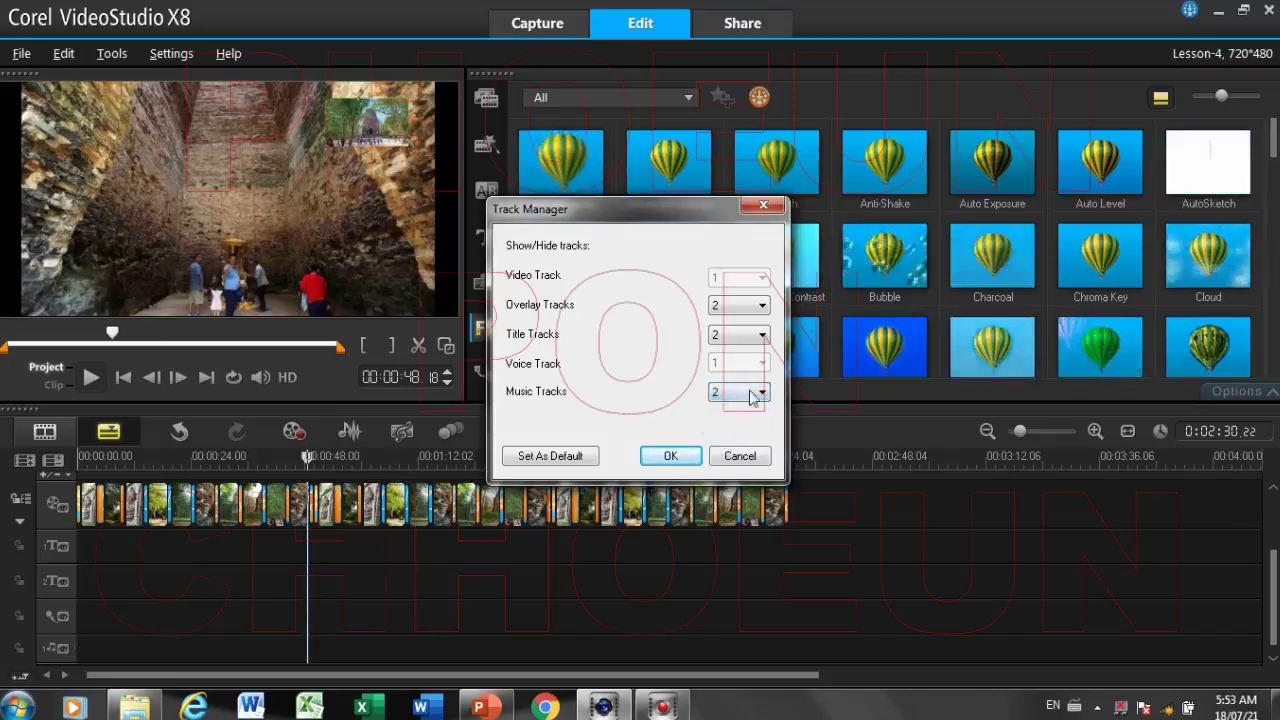
pyautogui.click(672, 456)
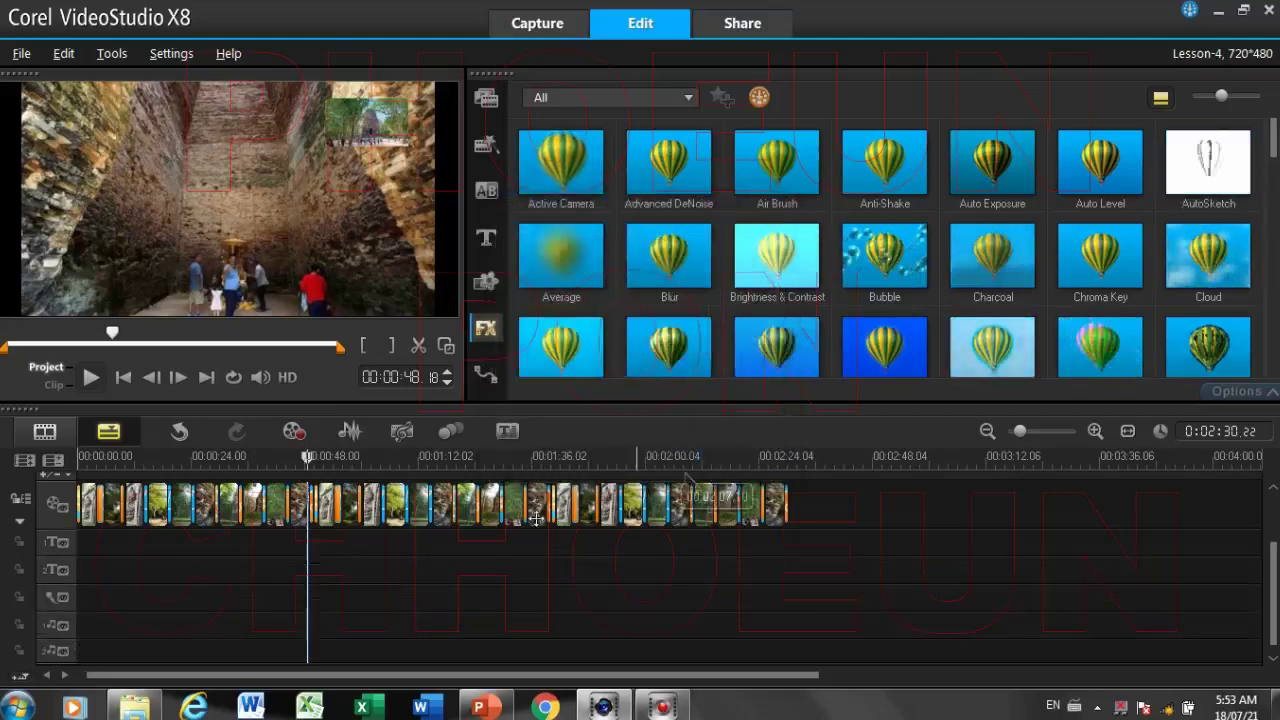
# Reduce both the title tracks and the music tracks to 1 in the Track Manager
pyautogui.rightClick(58, 655)
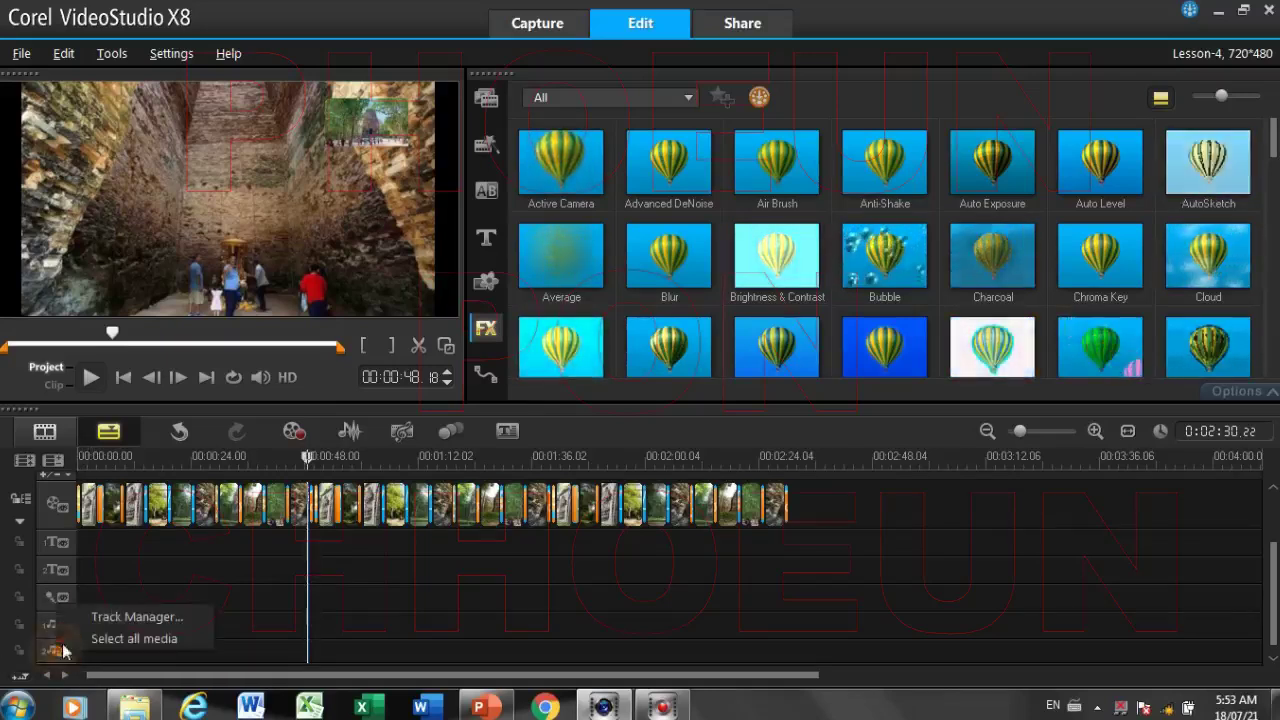
pyautogui.click(127, 620)
pyautogui.click(751, 391)
pyautogui.click(737, 406)
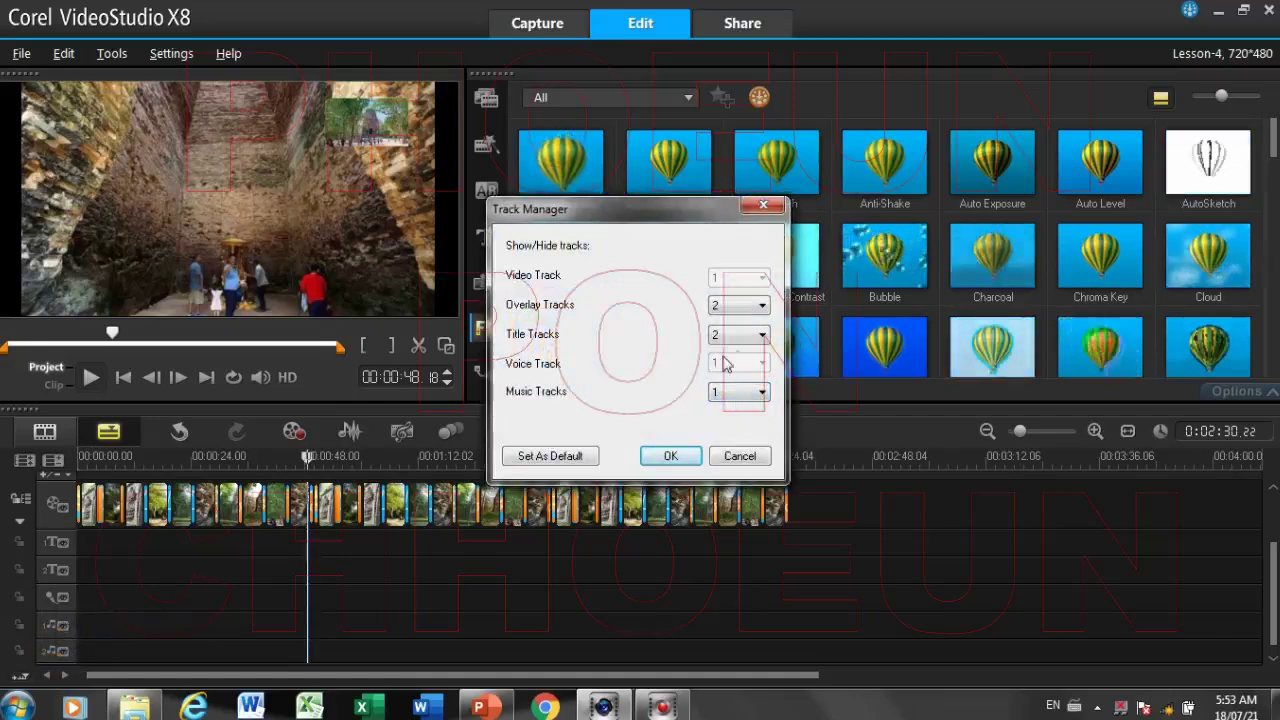
pyautogui.click(763, 341)
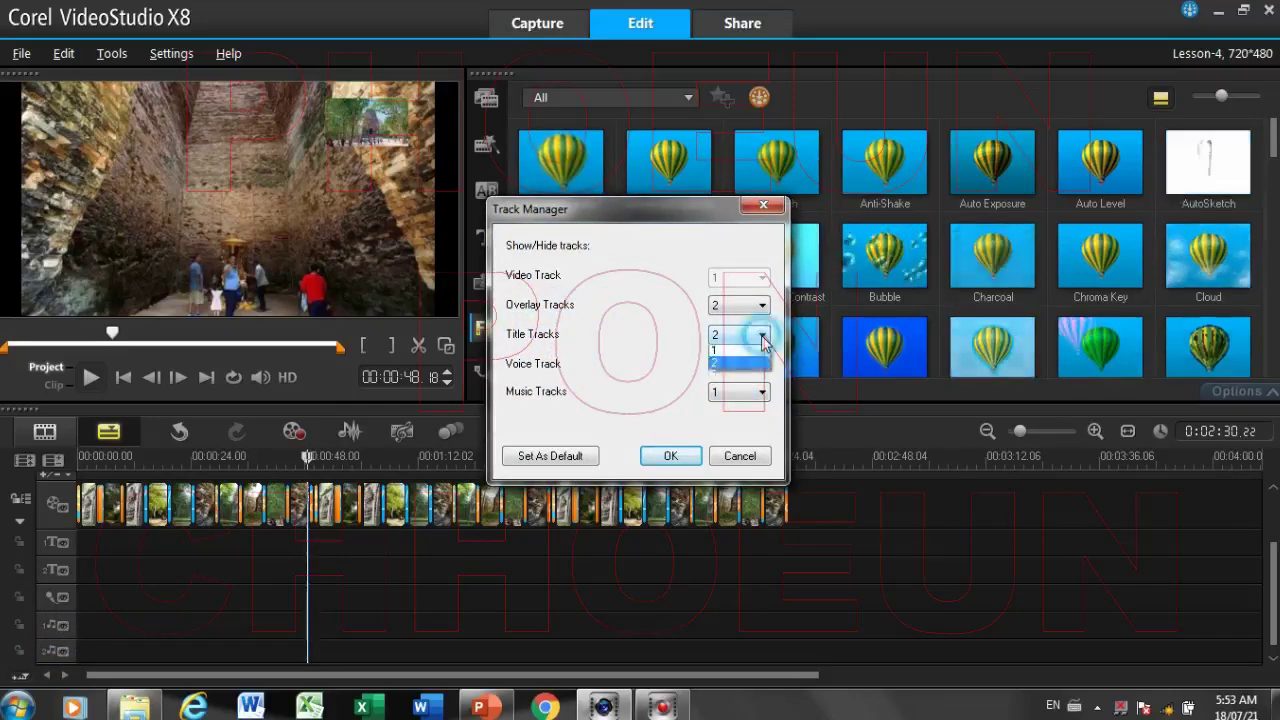
pyautogui.click(737, 350)
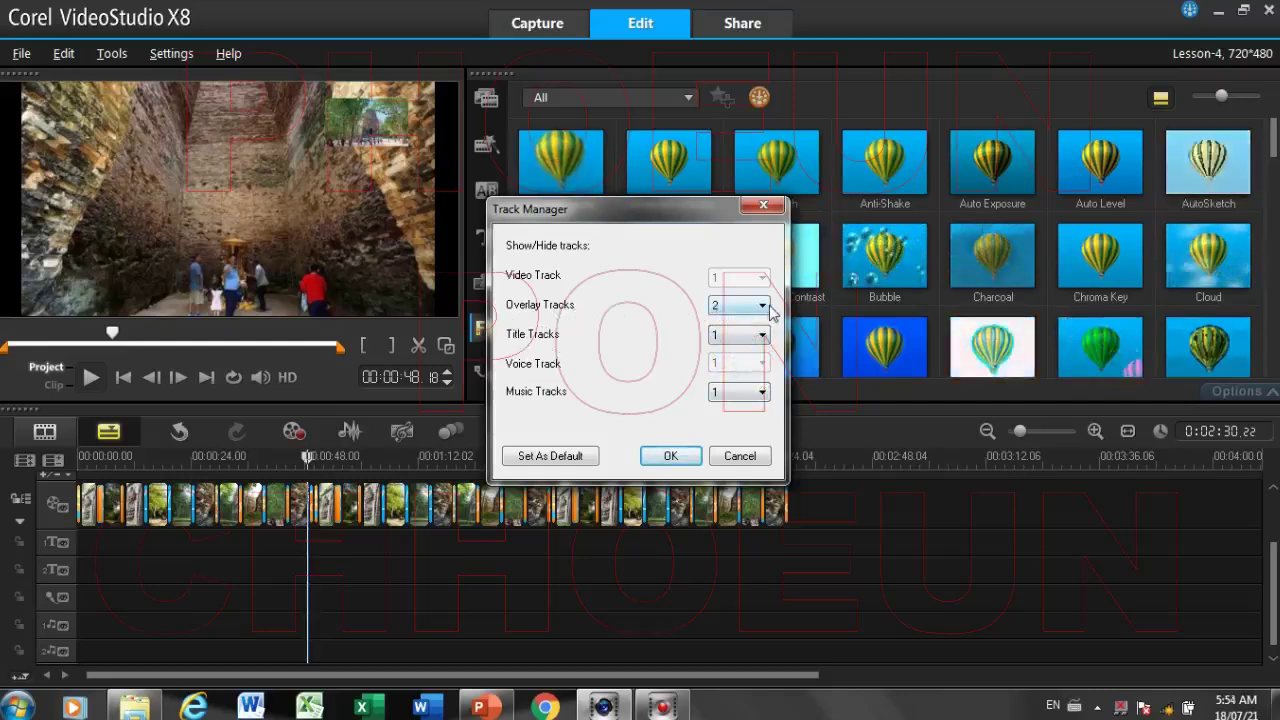
pyautogui.click(682, 452)
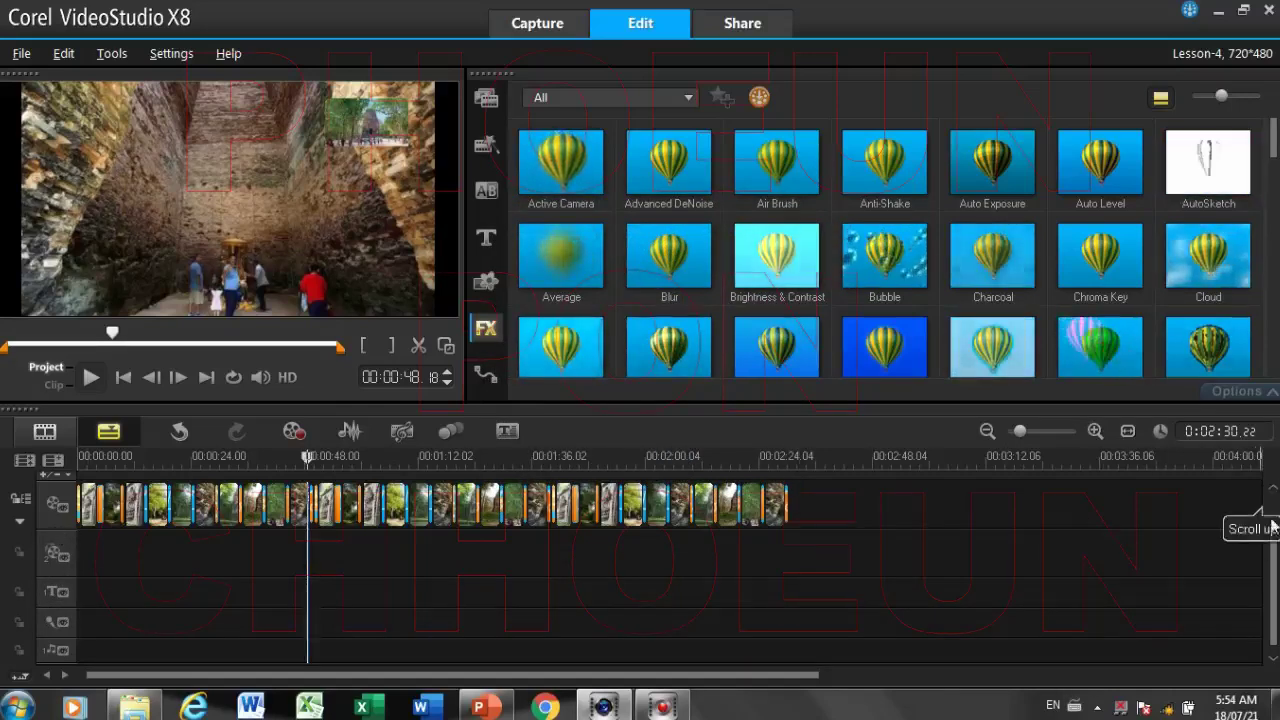
pyautogui.scroll(2, 1270, 490)
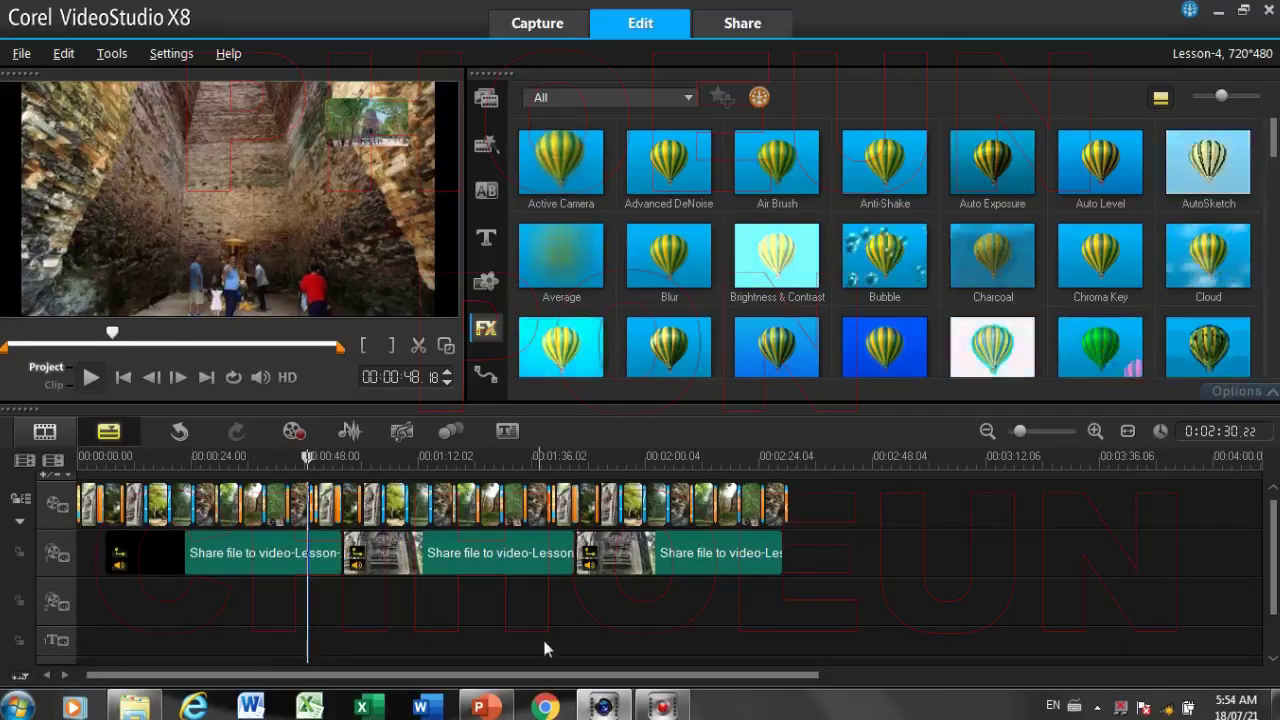
# Review PowerPoint slide 13 about placing a picture over the video, and return to VideoStudio
pyautogui.click(479, 707)
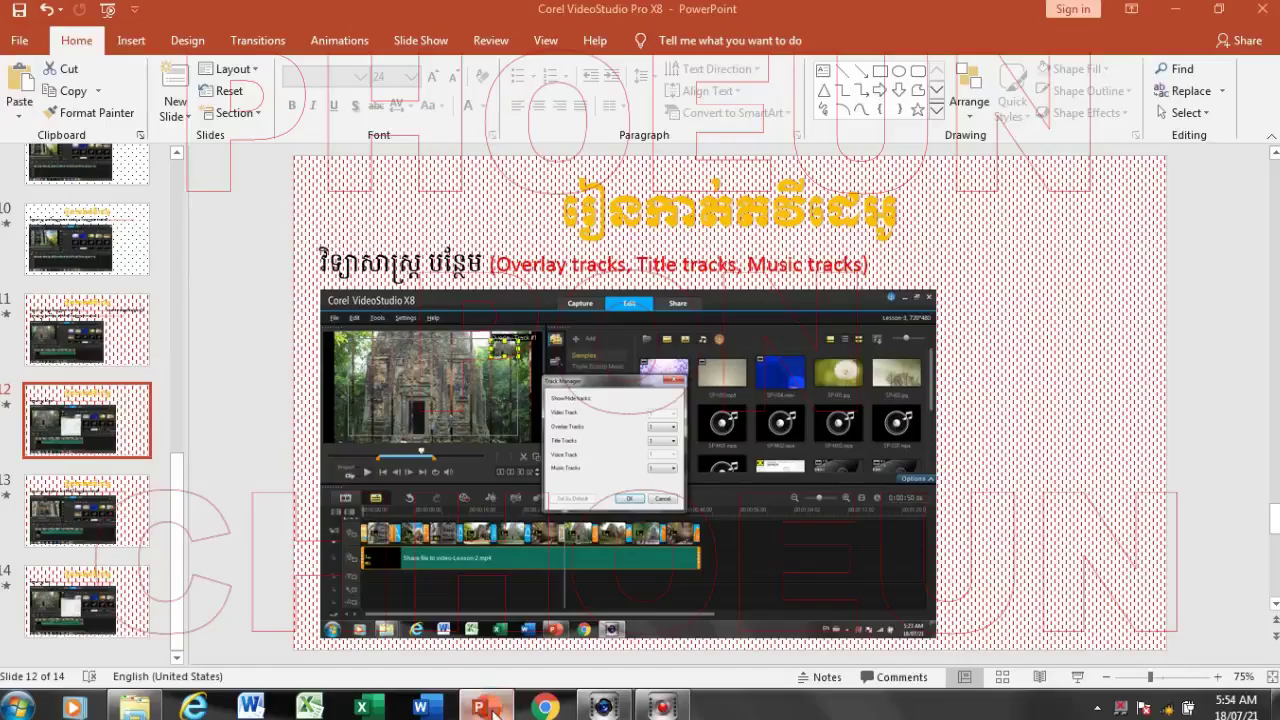
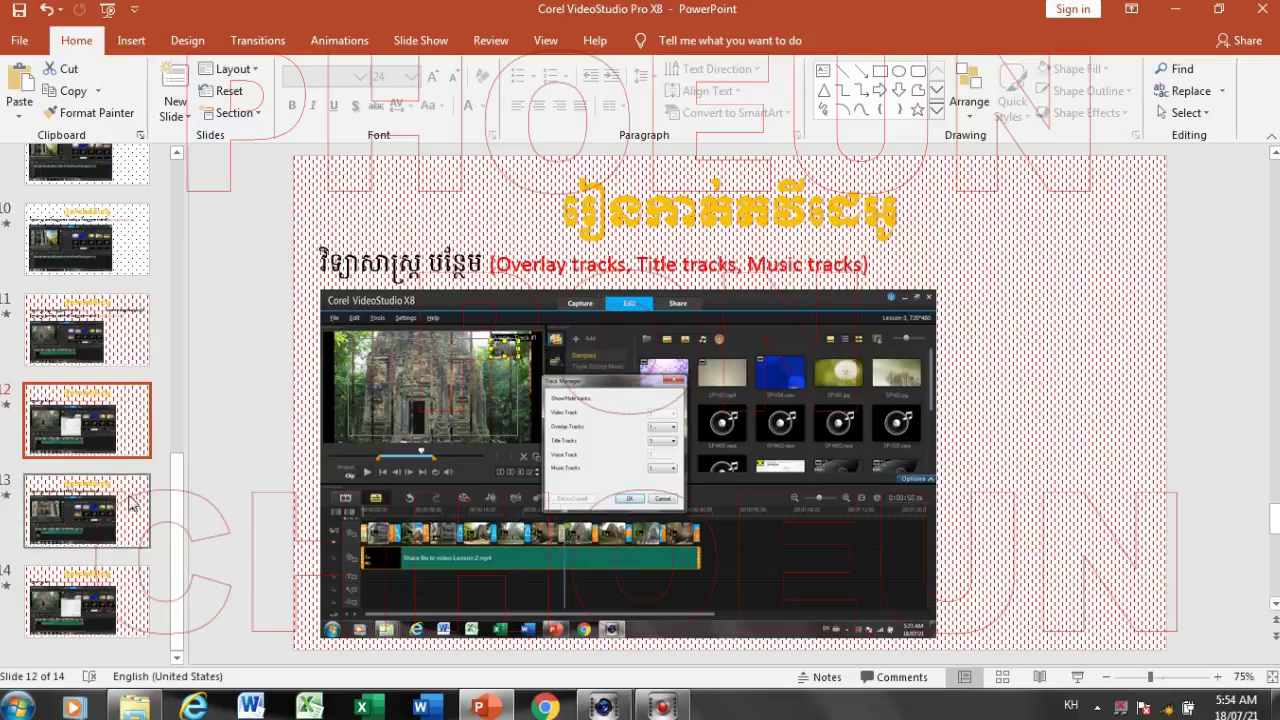
pyautogui.click(110, 523)
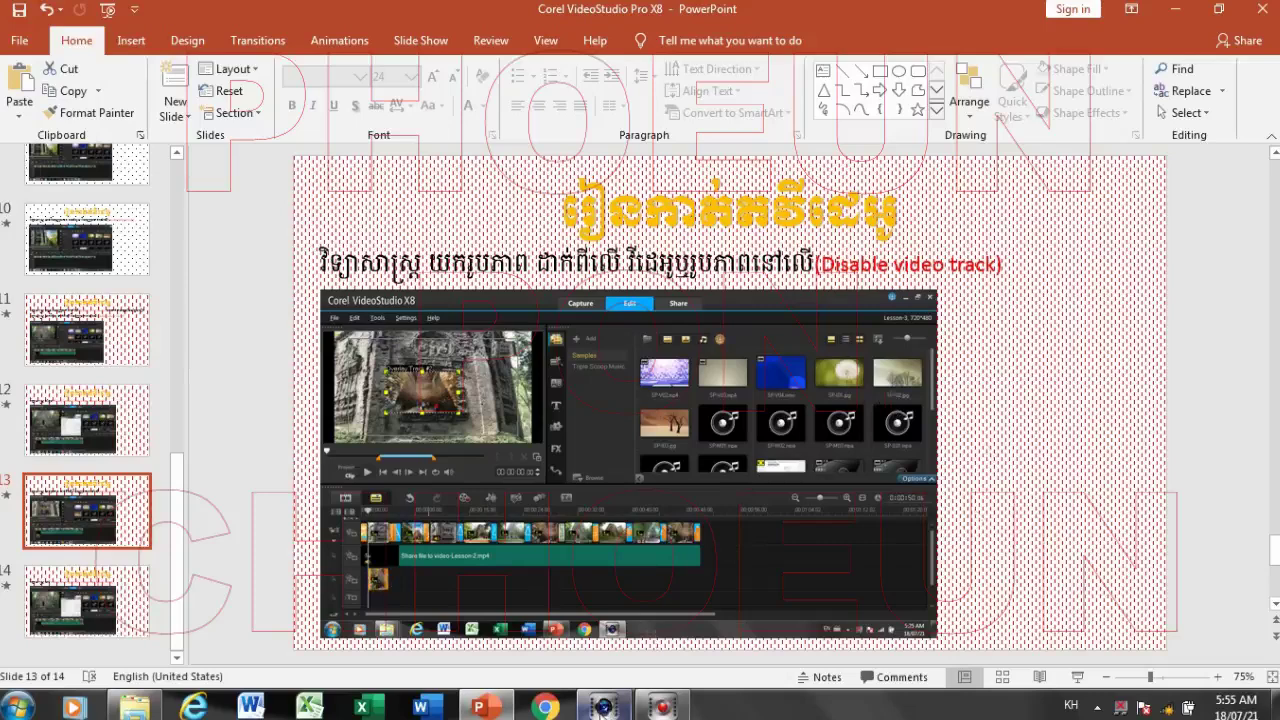
pyautogui.hotkey('alt', 'Tab')
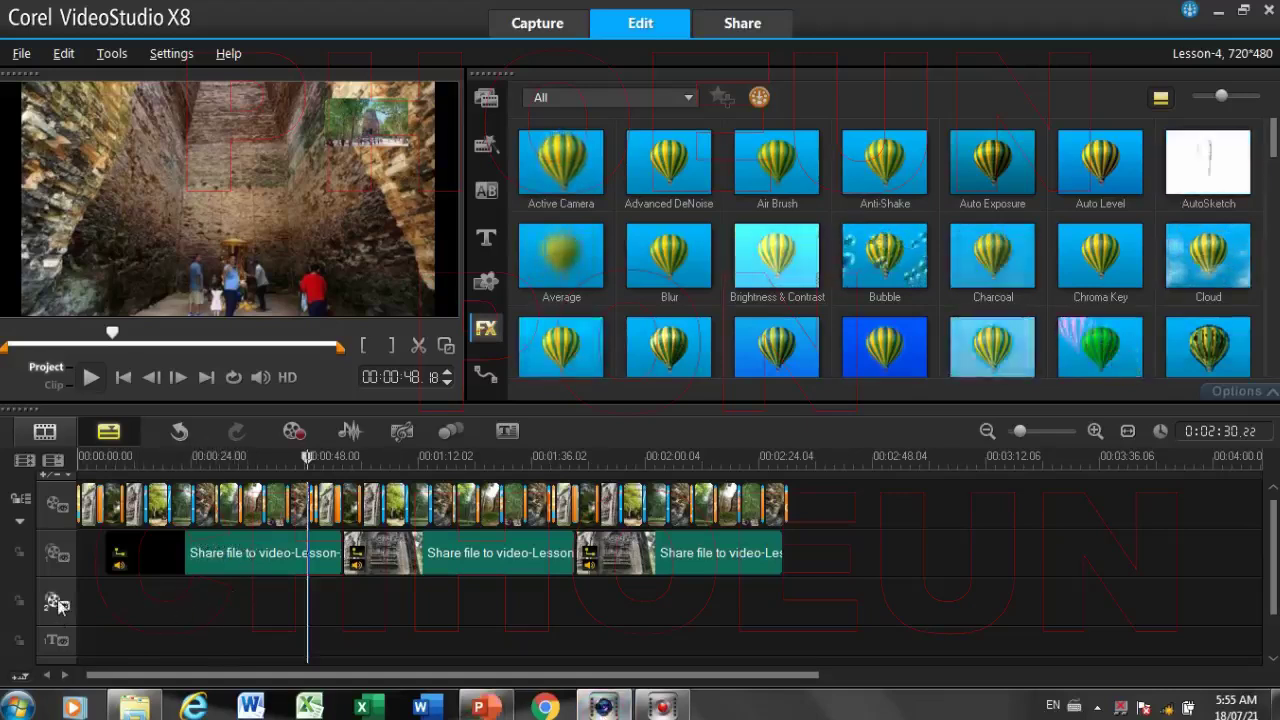
# Add the second numbered temple photo from the Corel VideoStudio Pro X8 folder on drive F to overlay track 2, aligned with the first overlay clip
pyautogui.click(138, 704)
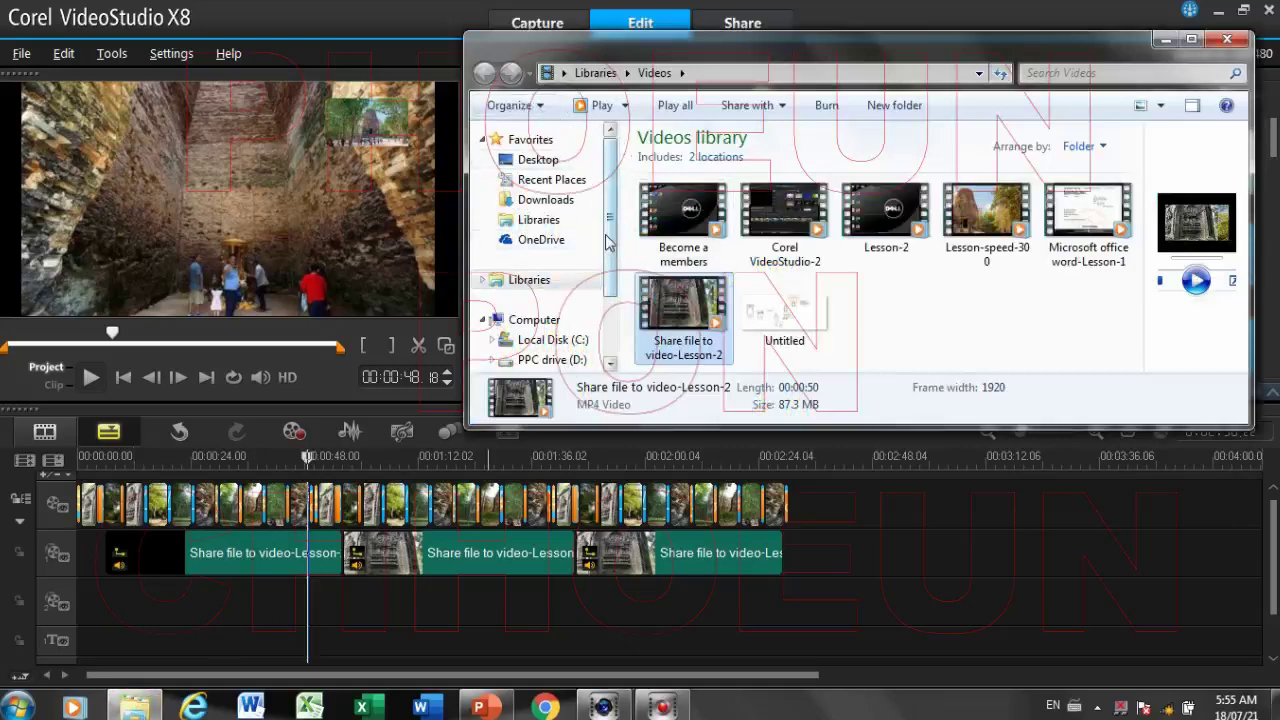
pyautogui.moveTo(610, 248); pyautogui.dragTo(622, 306)
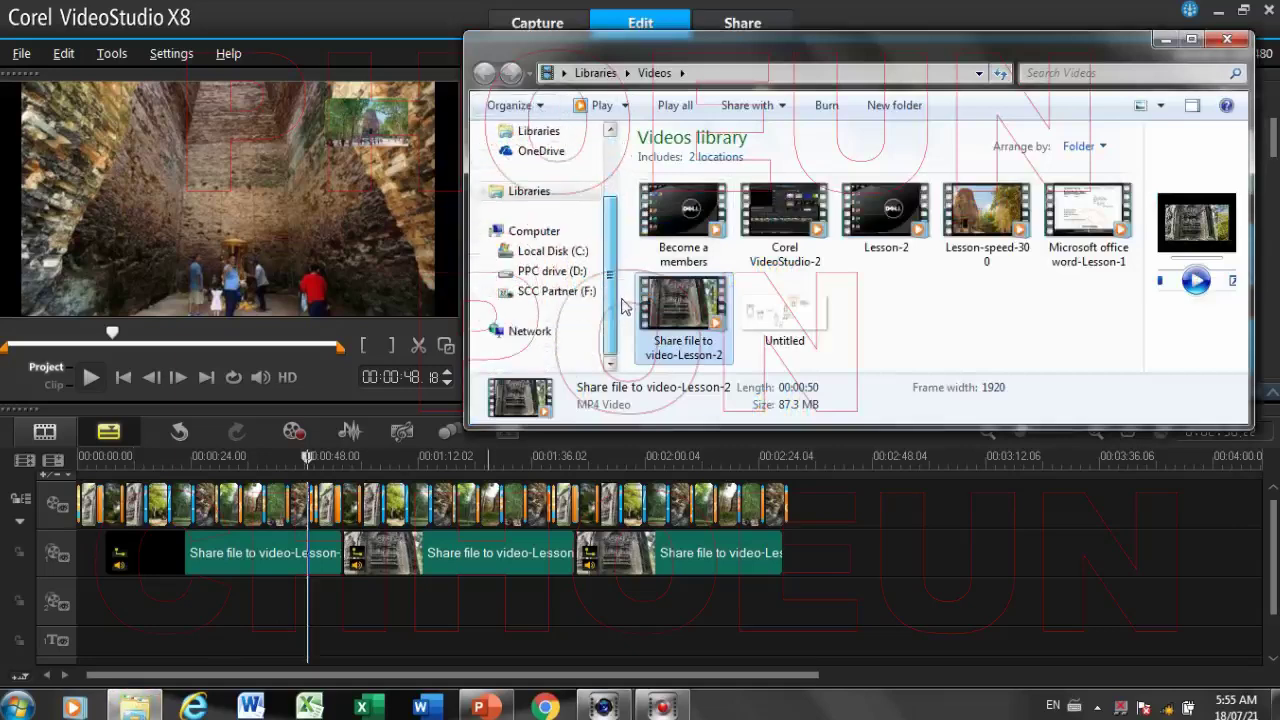
pyautogui.click(558, 291)
pyautogui.doubleClick(742, 182)
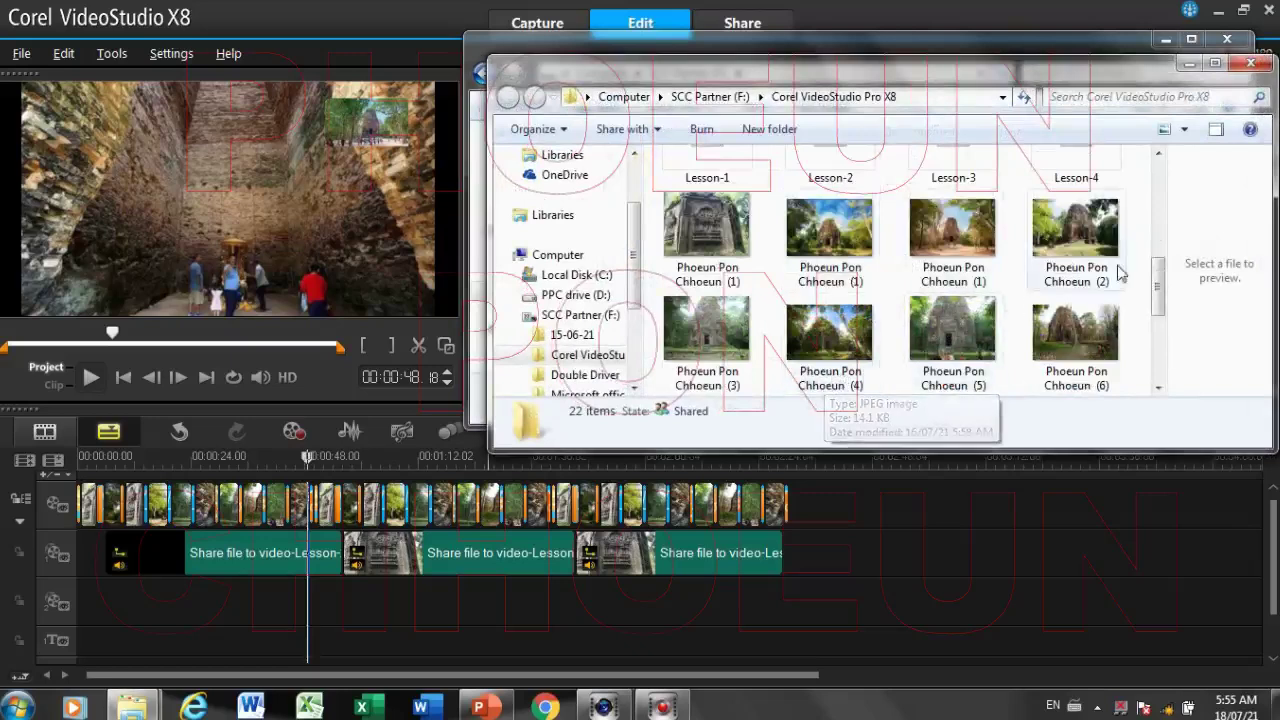
pyautogui.click(1050, 242)
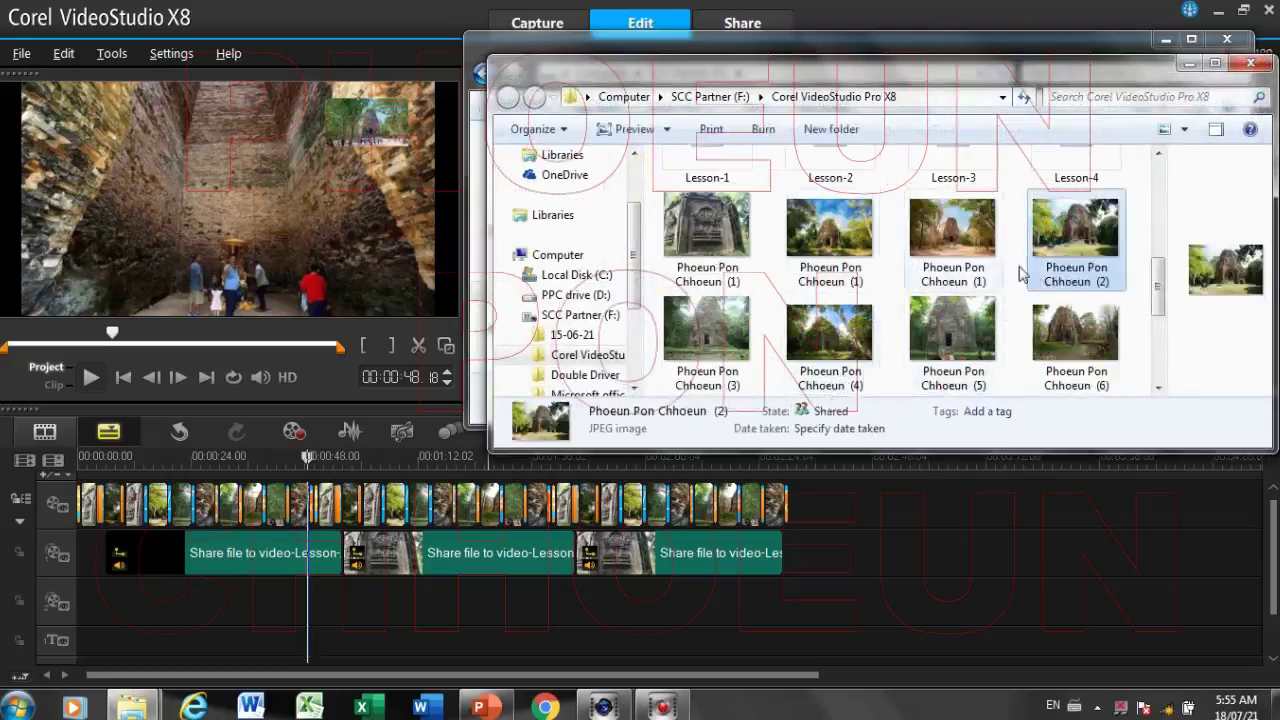
pyautogui.moveTo(1083, 222); pyautogui.dragTo(115, 598)
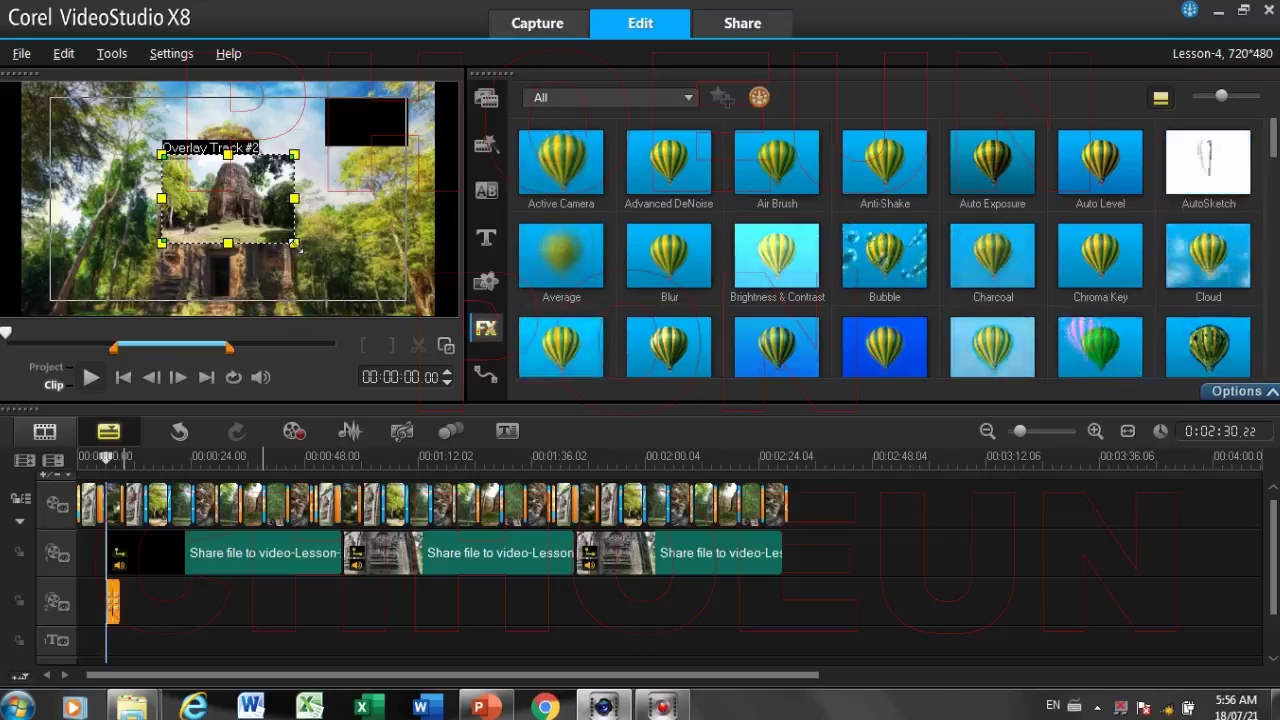
# Shrink the overlay track 2 photo to a small thumbnail and place it in the lower-right corner of the video frame
pyautogui.moveTo(294, 243); pyautogui.dragTo(208, 187)
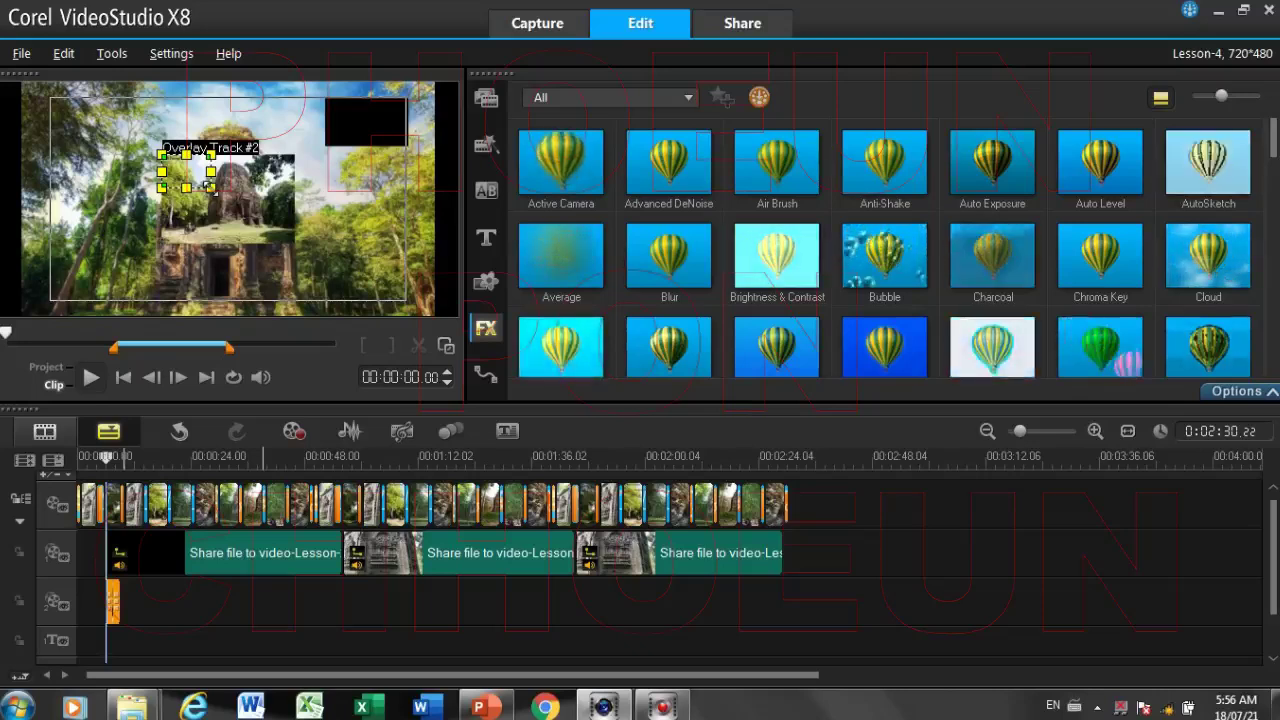
pyautogui.moveTo(186, 171); pyautogui.dragTo(76, 117)
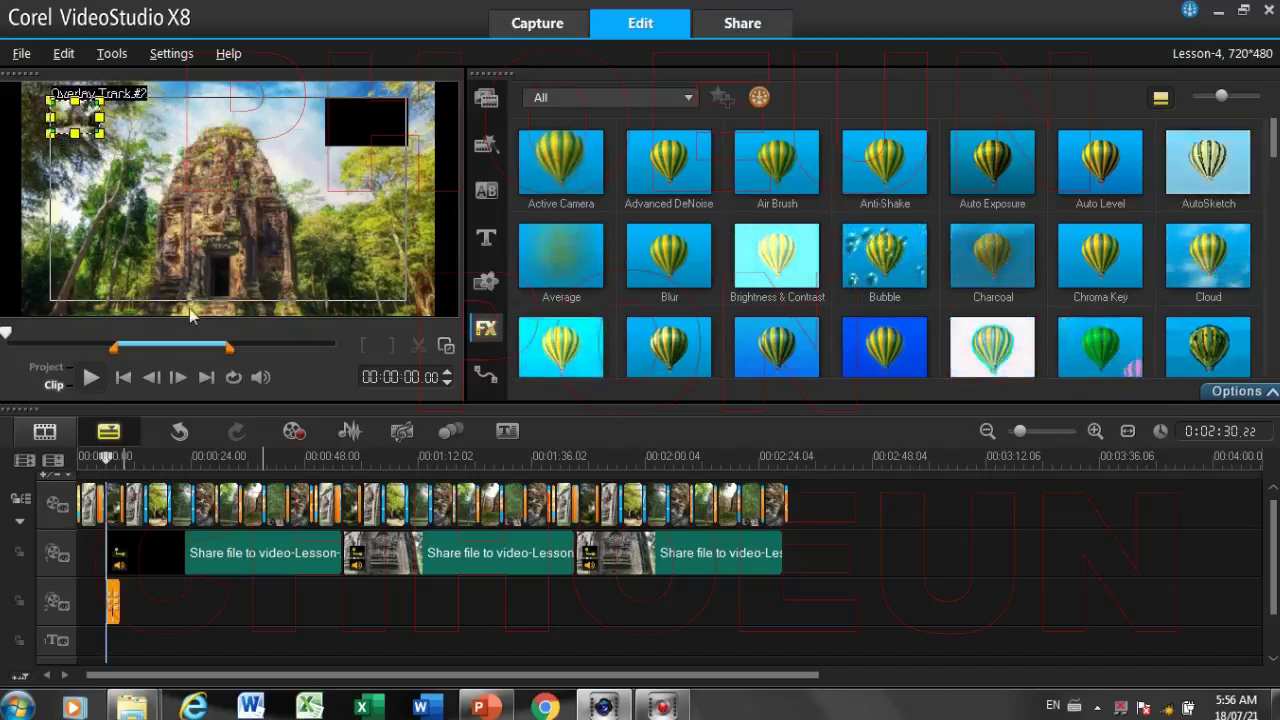
pyautogui.moveTo(76, 117); pyautogui.dragTo(385, 281)
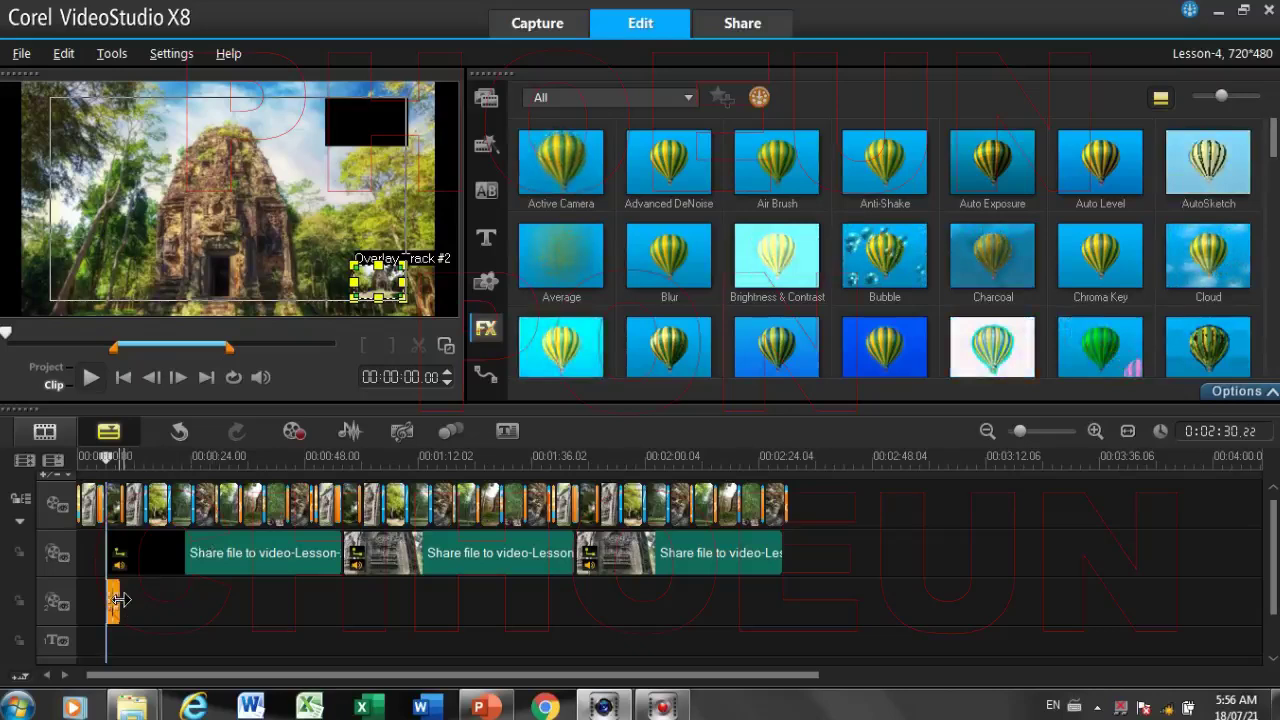
# Stretch the overlay track 2 photo from the start of the timeline to the end of the last overlay video clip
pyautogui.moveTo(118, 600); pyautogui.dragTo(788, 590)
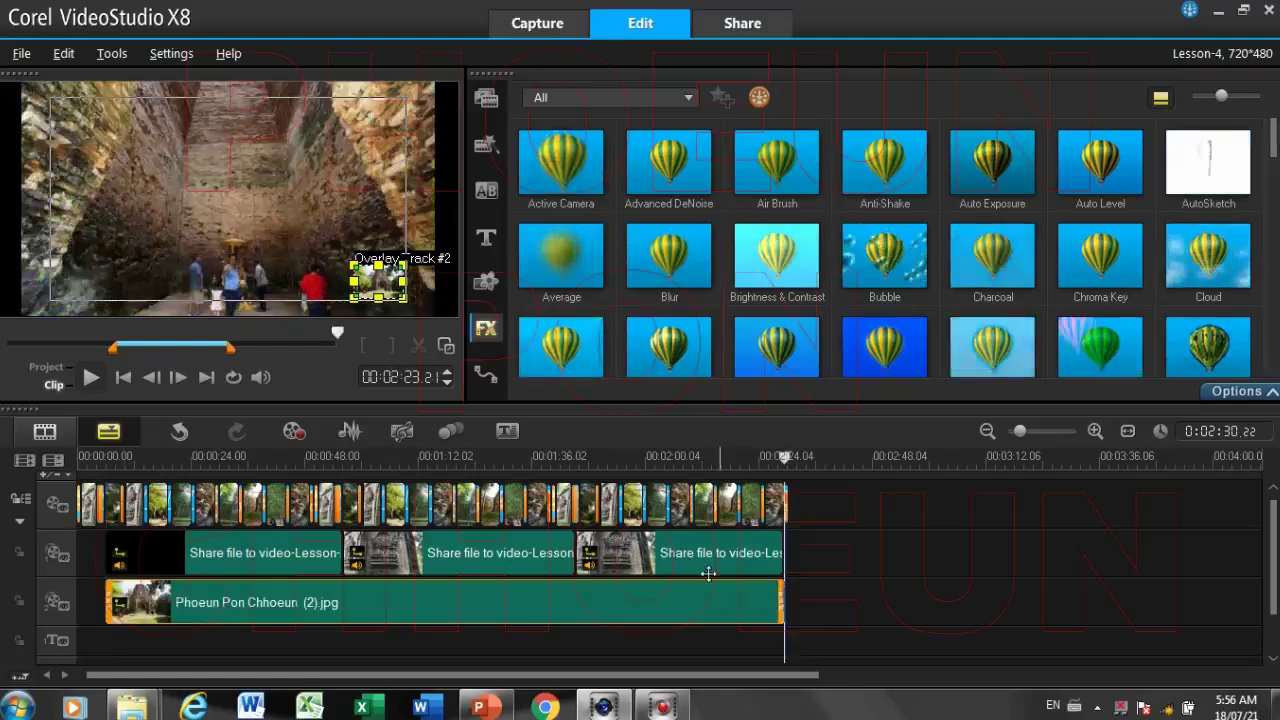
pyautogui.click(779, 457)
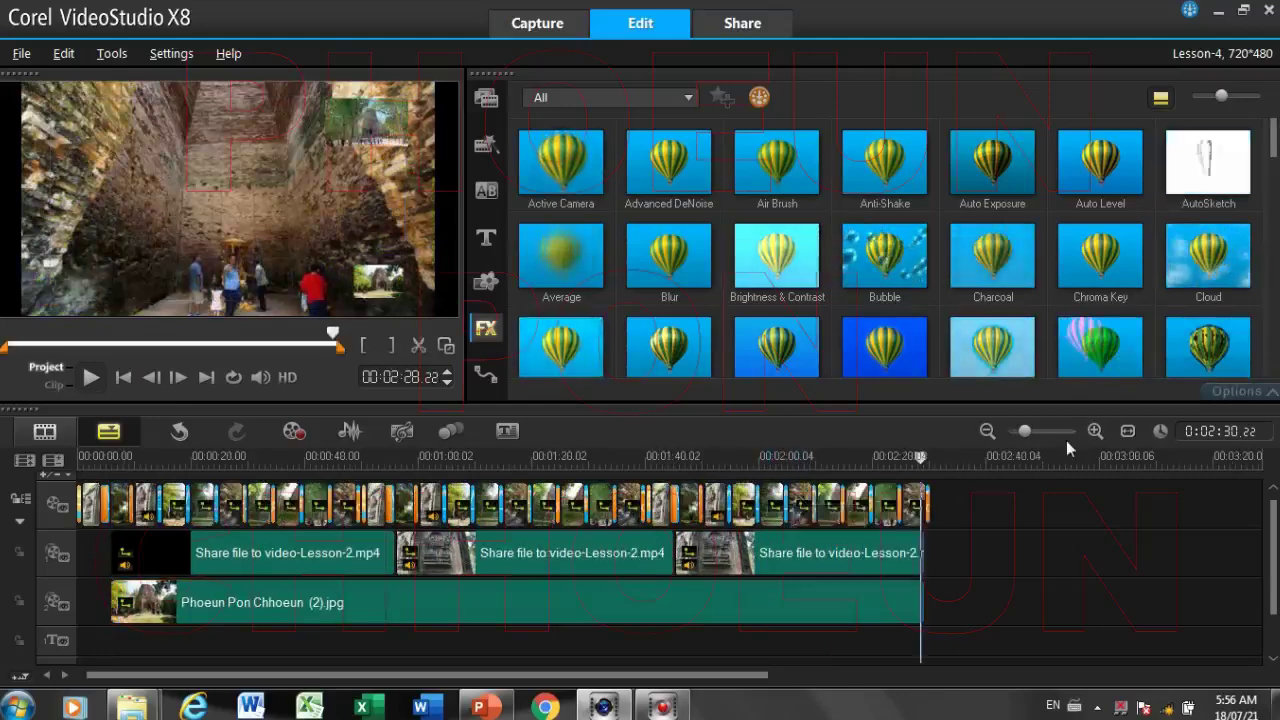
pyautogui.click(1066, 438)
pyautogui.scroll(1, 917, 466)
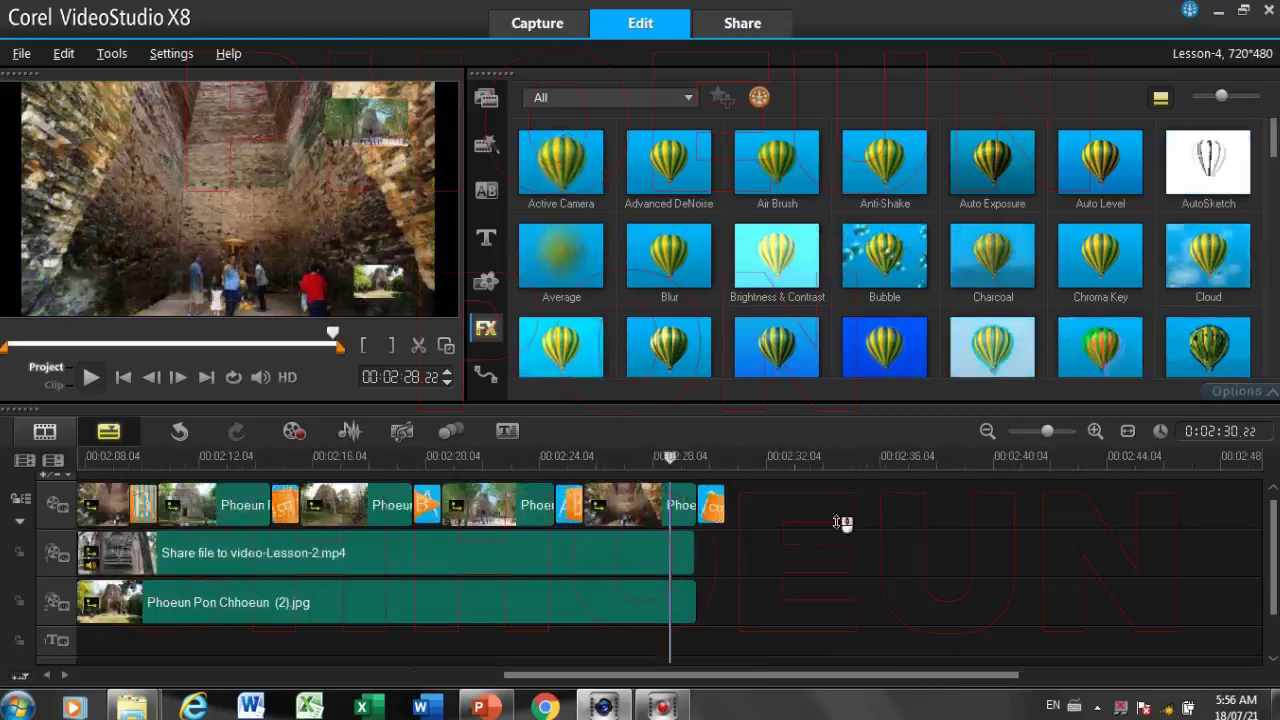
pyautogui.click(690, 596)
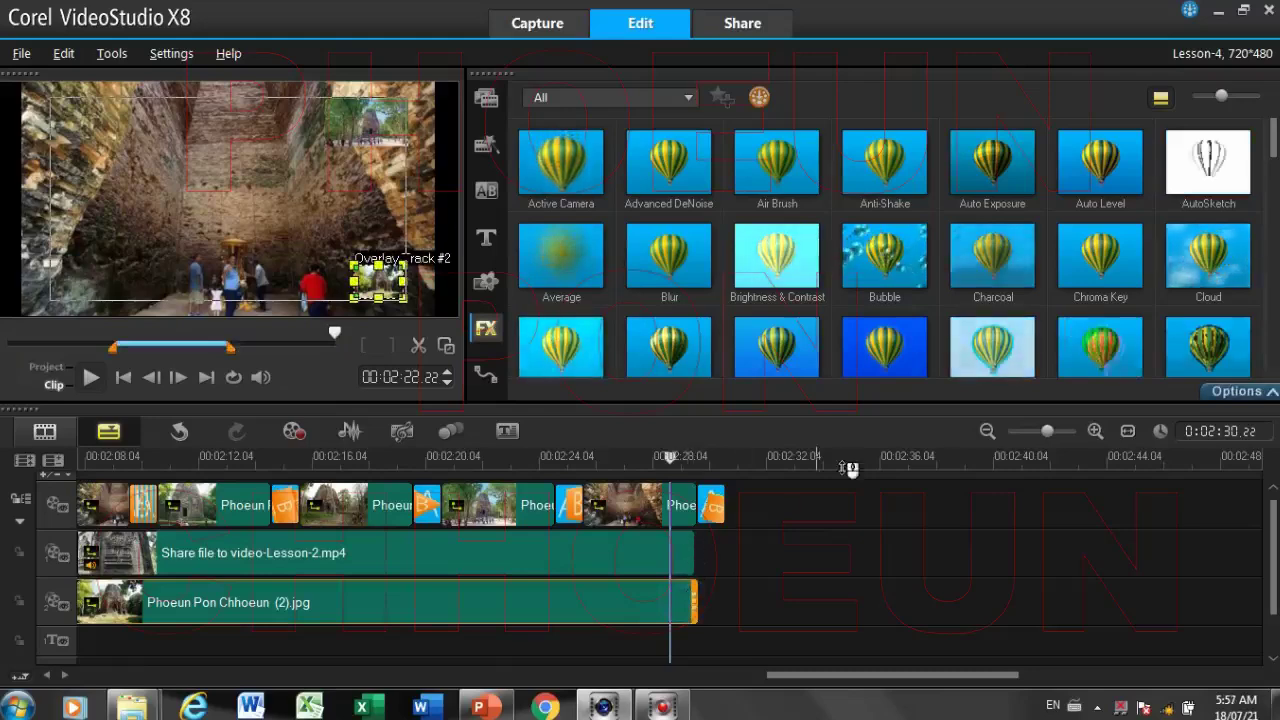
pyautogui.scroll(-1, 946, 439)
pyautogui.scroll(-3, 945, 437)
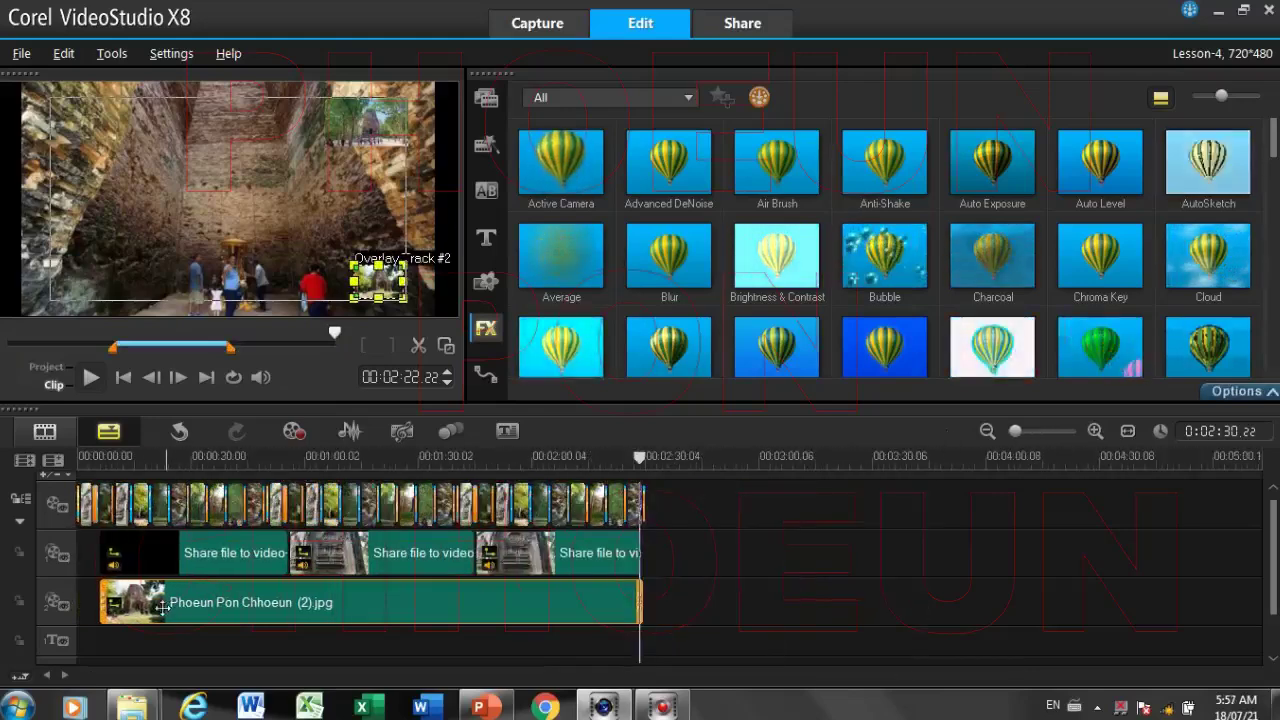
pyautogui.moveTo(100, 602); pyautogui.dragTo(80, 600)
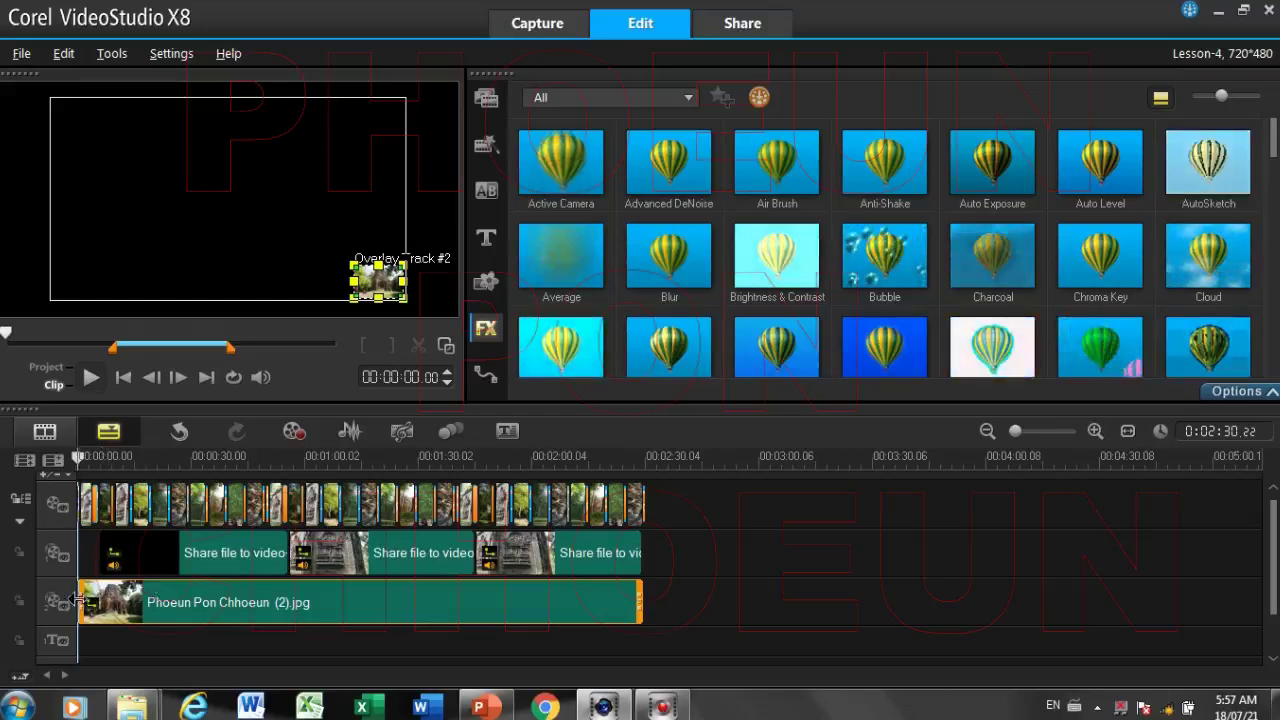
pyautogui.click(170, 548)
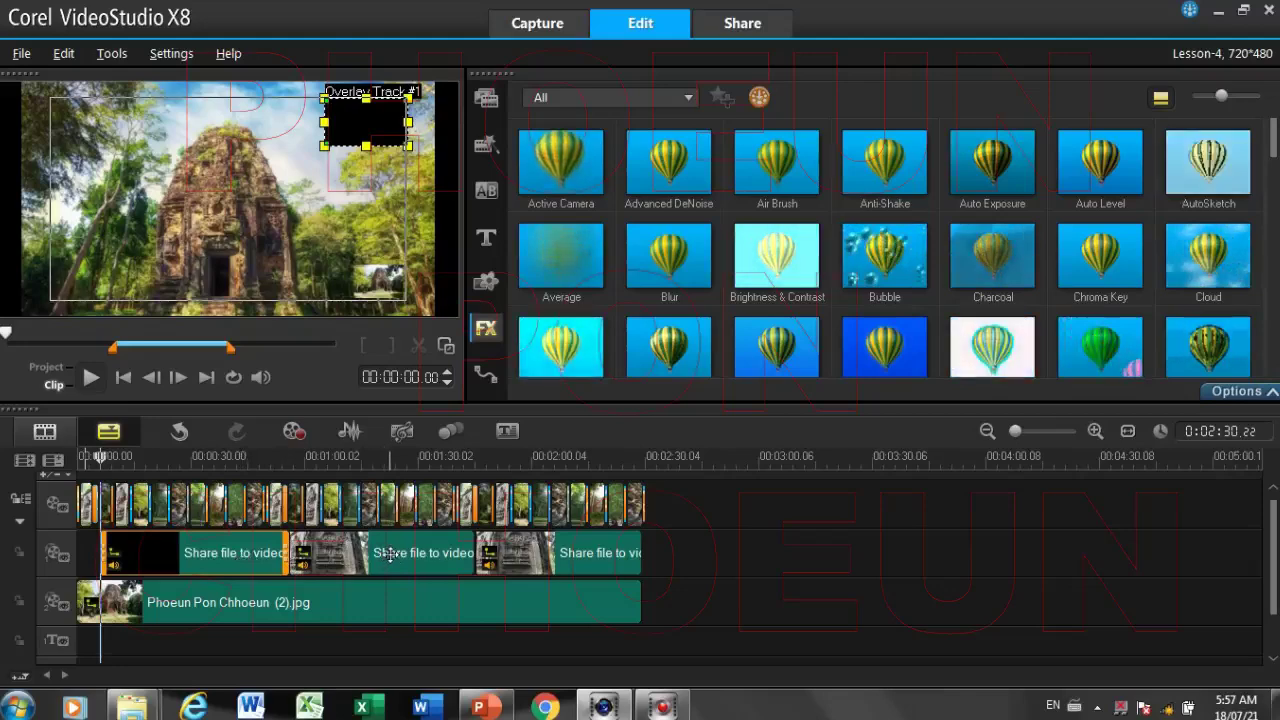
# Switch to PowerPoint and review slides 10, 9 and 13 on the Disable video track topics
pyautogui.click(487, 707)
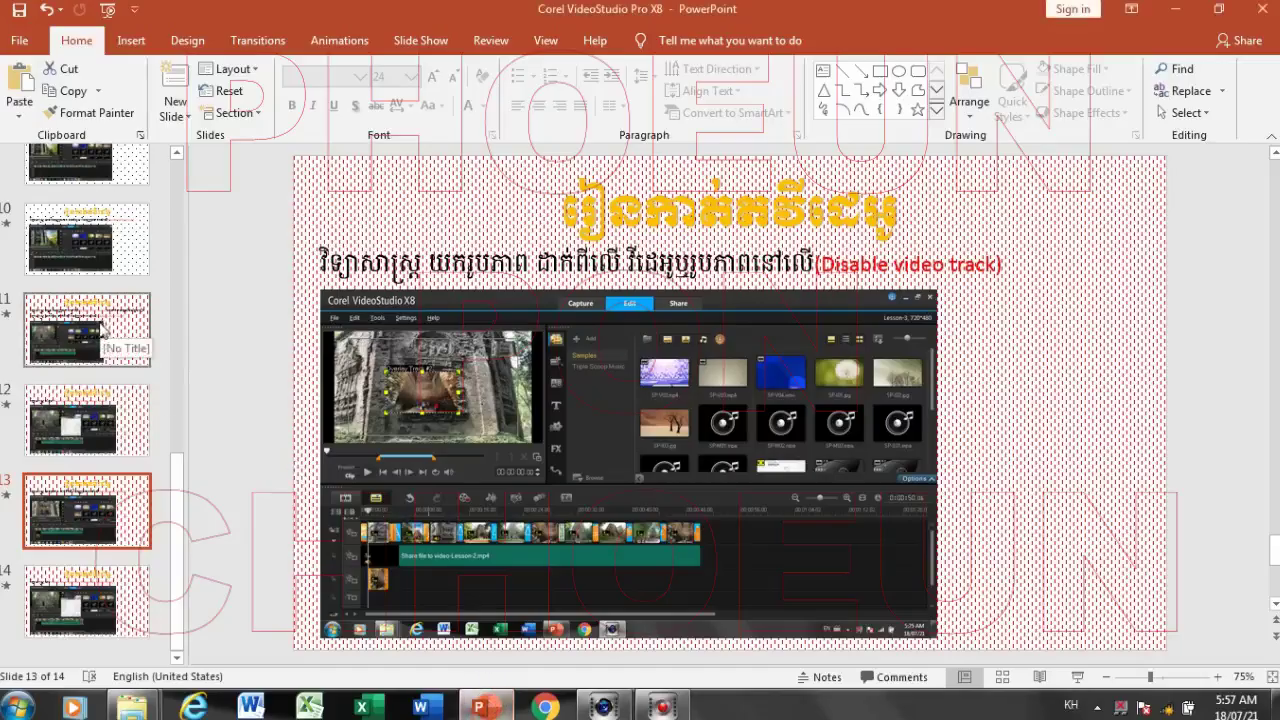
pyautogui.scroll(1, 95, 358)
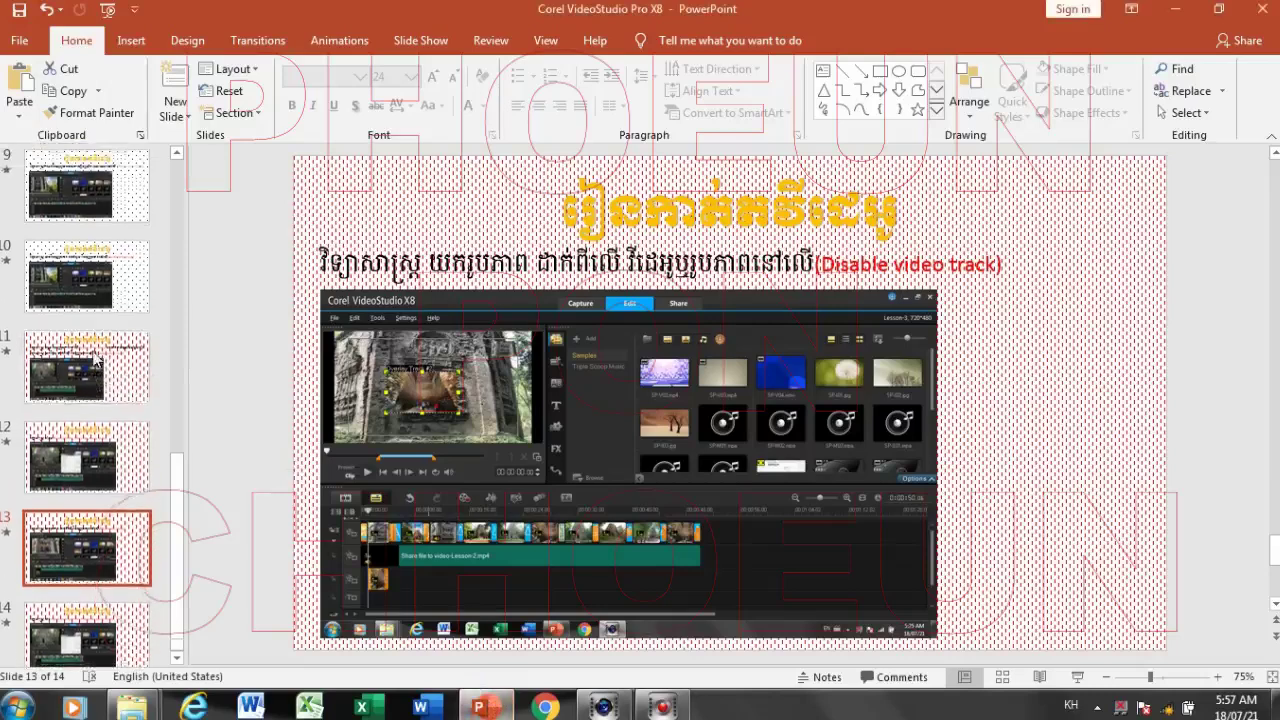
pyautogui.click(105, 283)
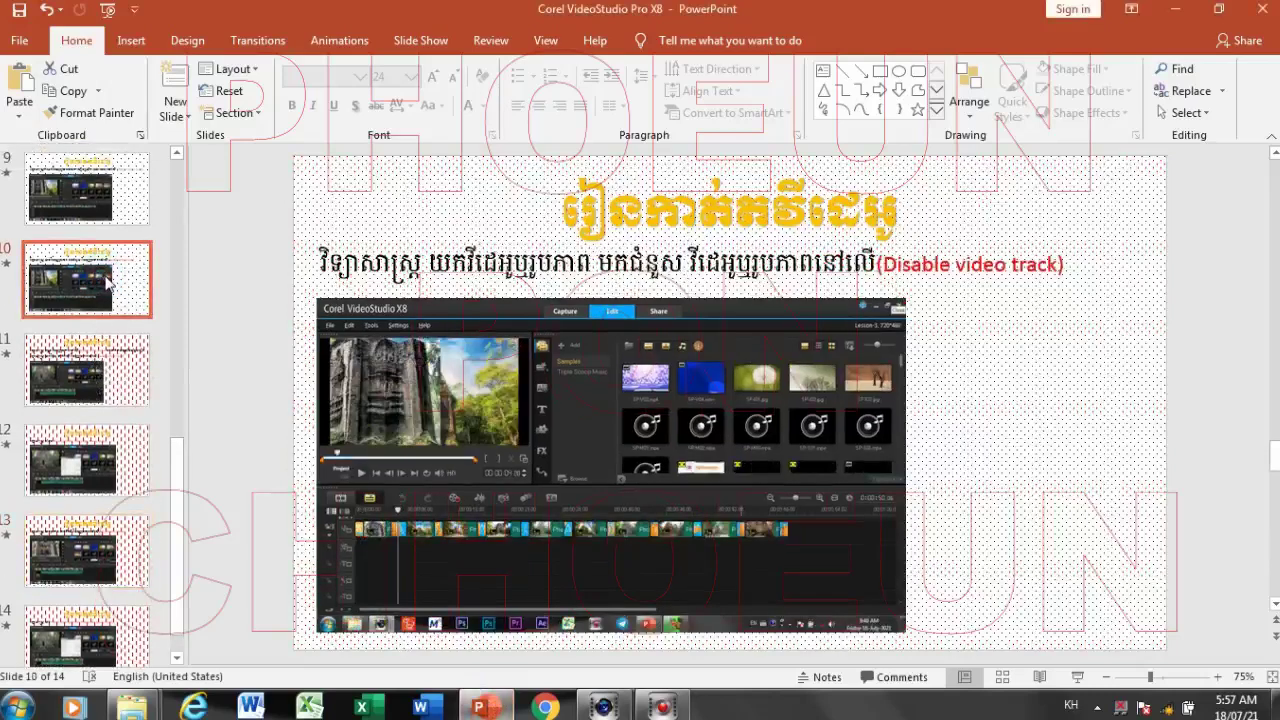
pyautogui.scroll(1, 100, 360)
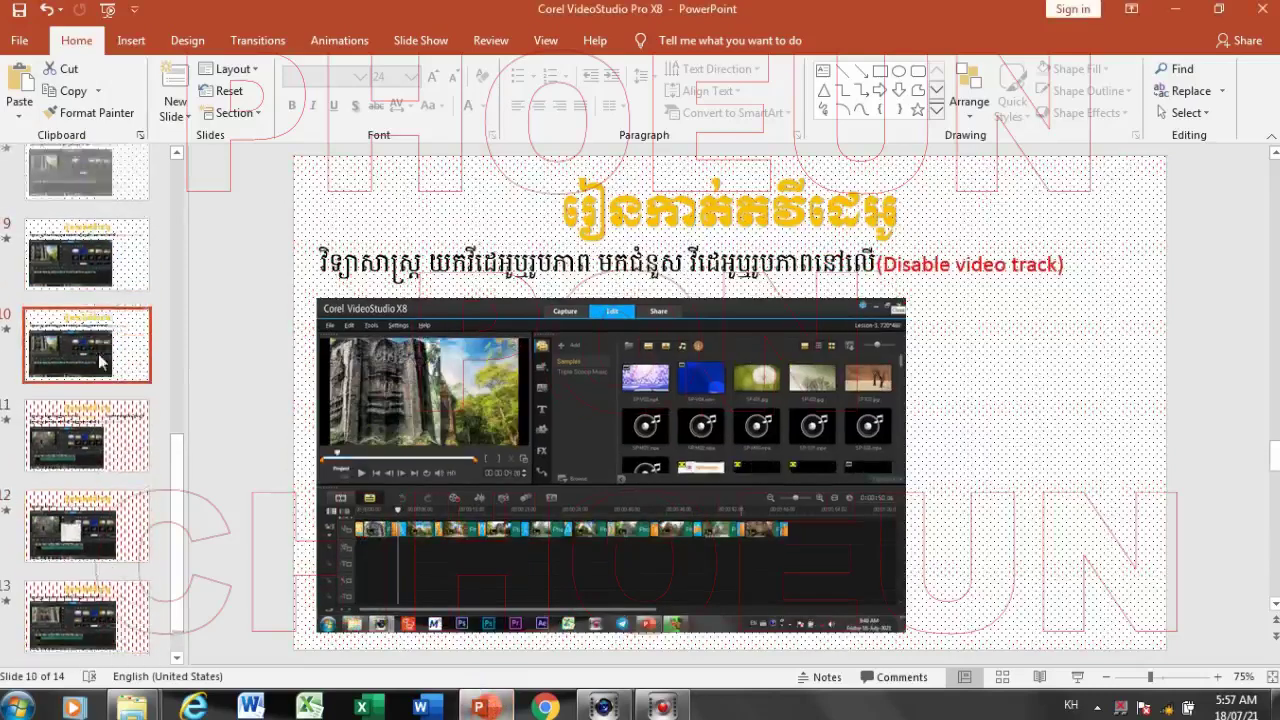
pyautogui.click(95, 286)
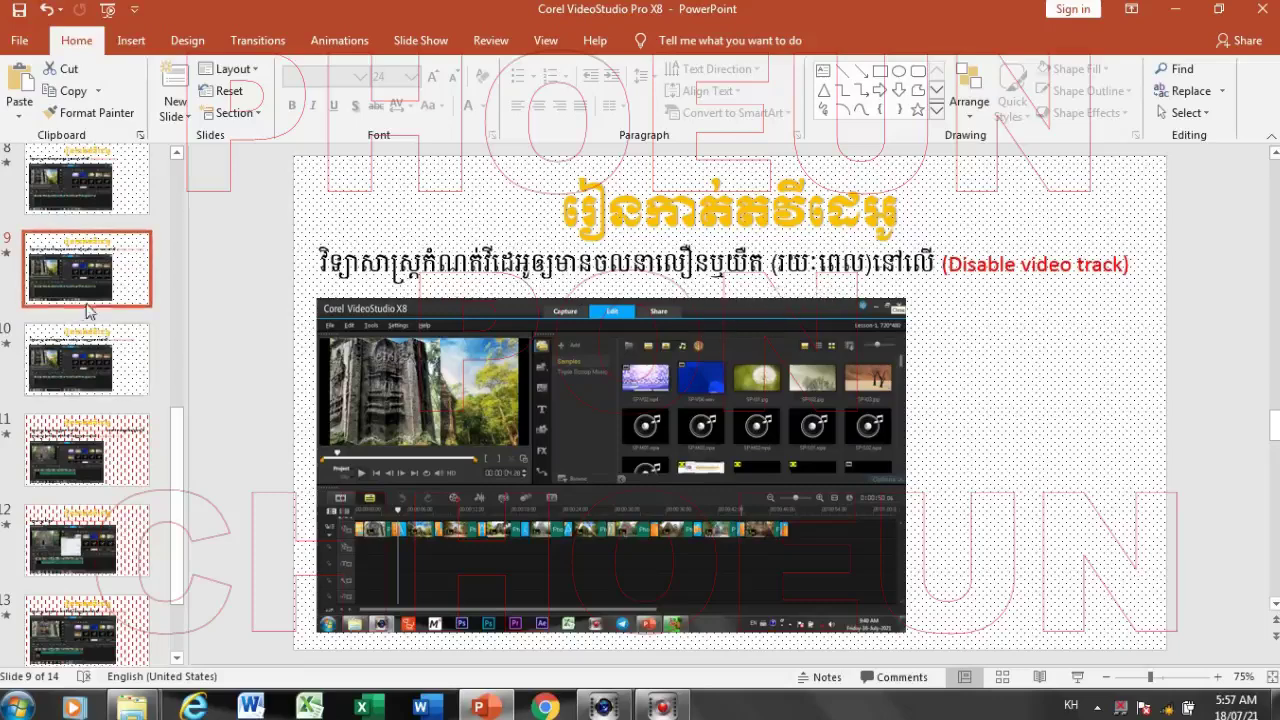
pyautogui.scroll(-2, 90, 450)
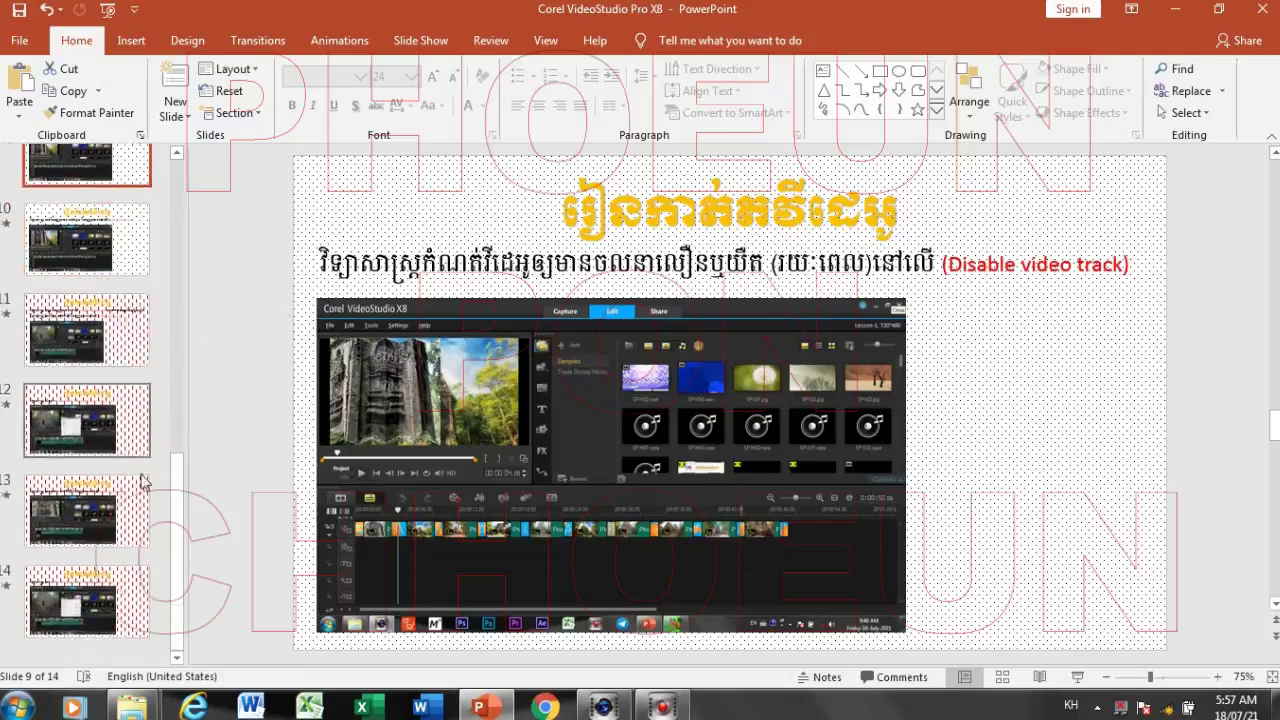
pyautogui.click(58, 512)
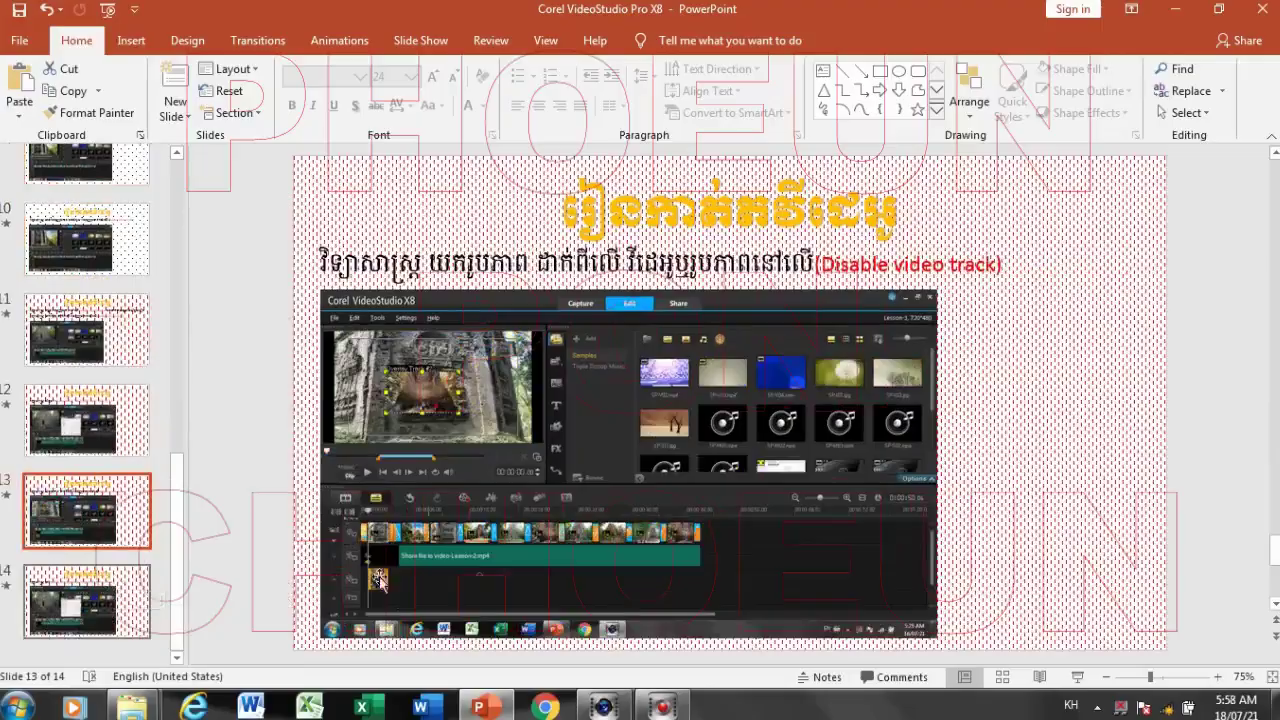
# Switch back to VideoStudio and move the second and third overlay track 1 clips together to start at about 1:24, leaving a gap after the first
pyautogui.click(604, 707)
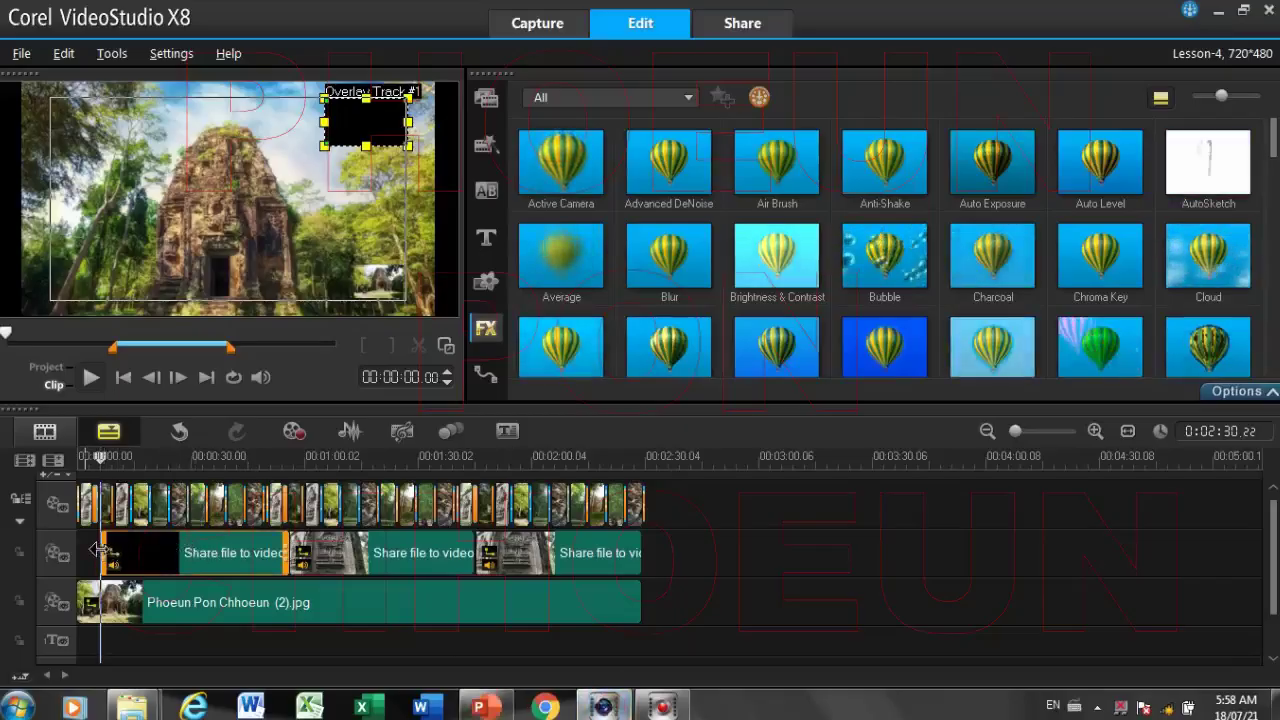
pyautogui.click(371, 552)
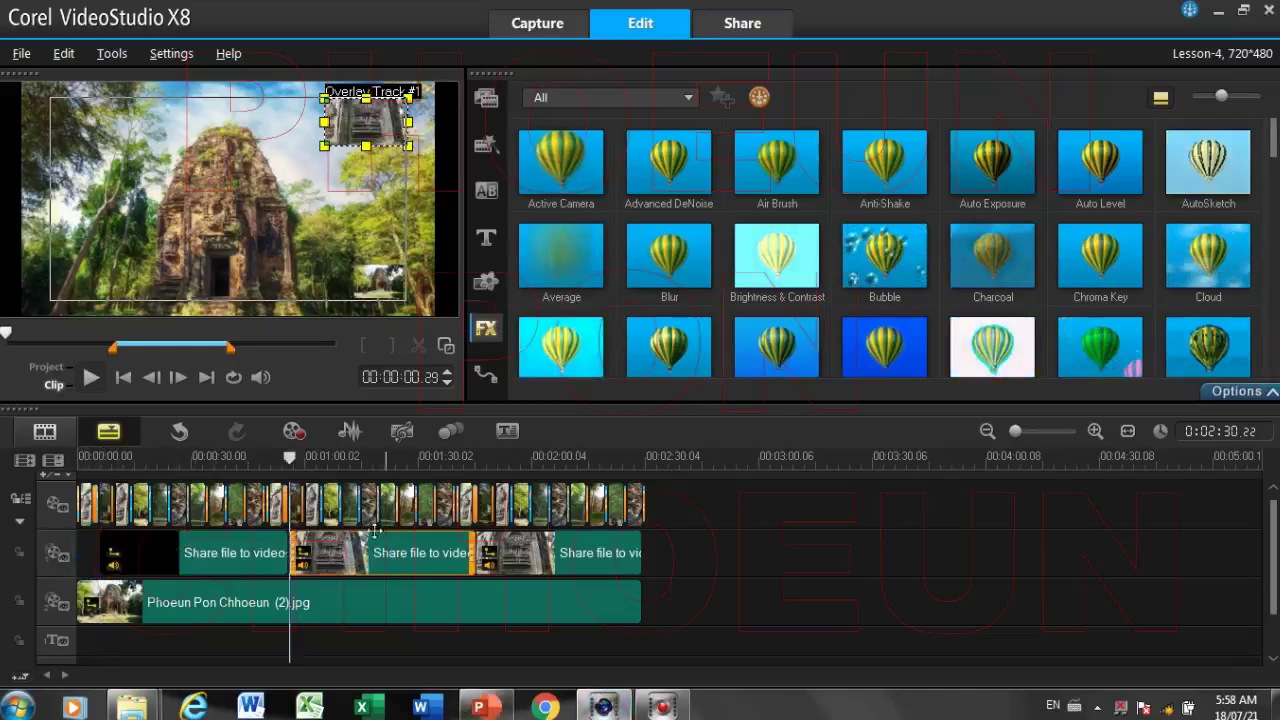
pyautogui.keyDown('shift'); pyautogui.click(528, 543); pyautogui.keyUp('shift')
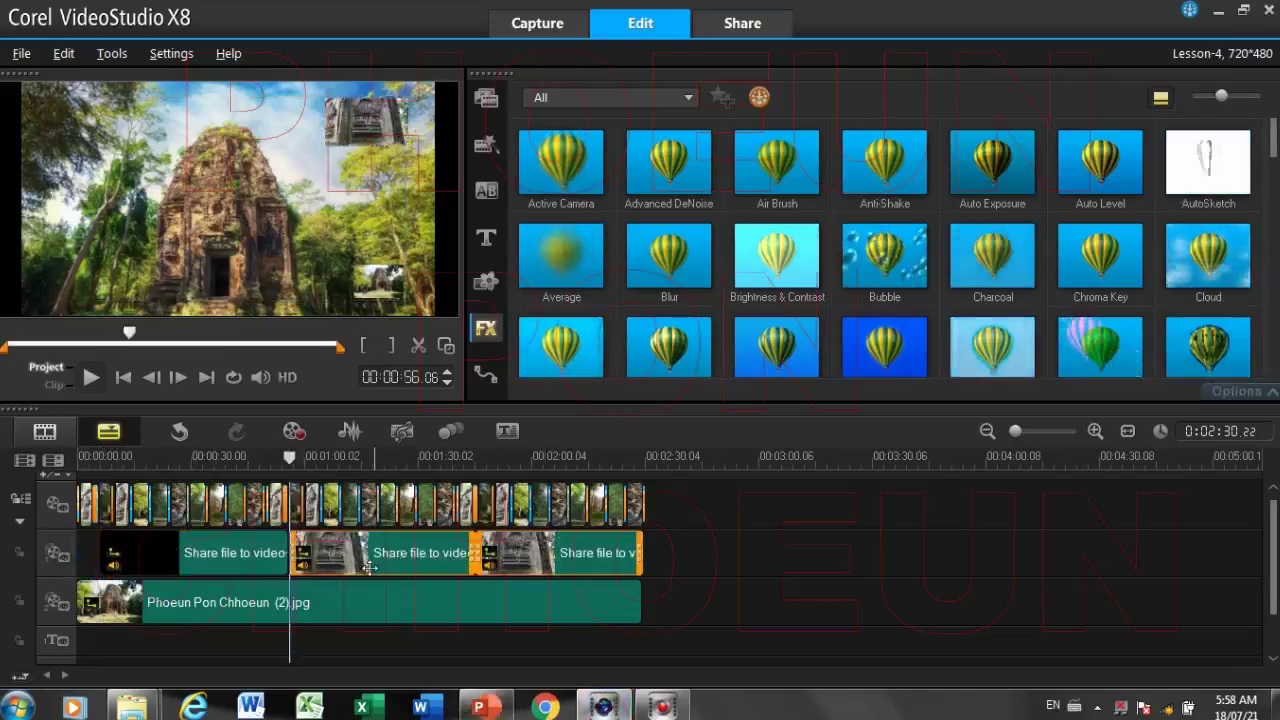
pyautogui.click(300, 605)
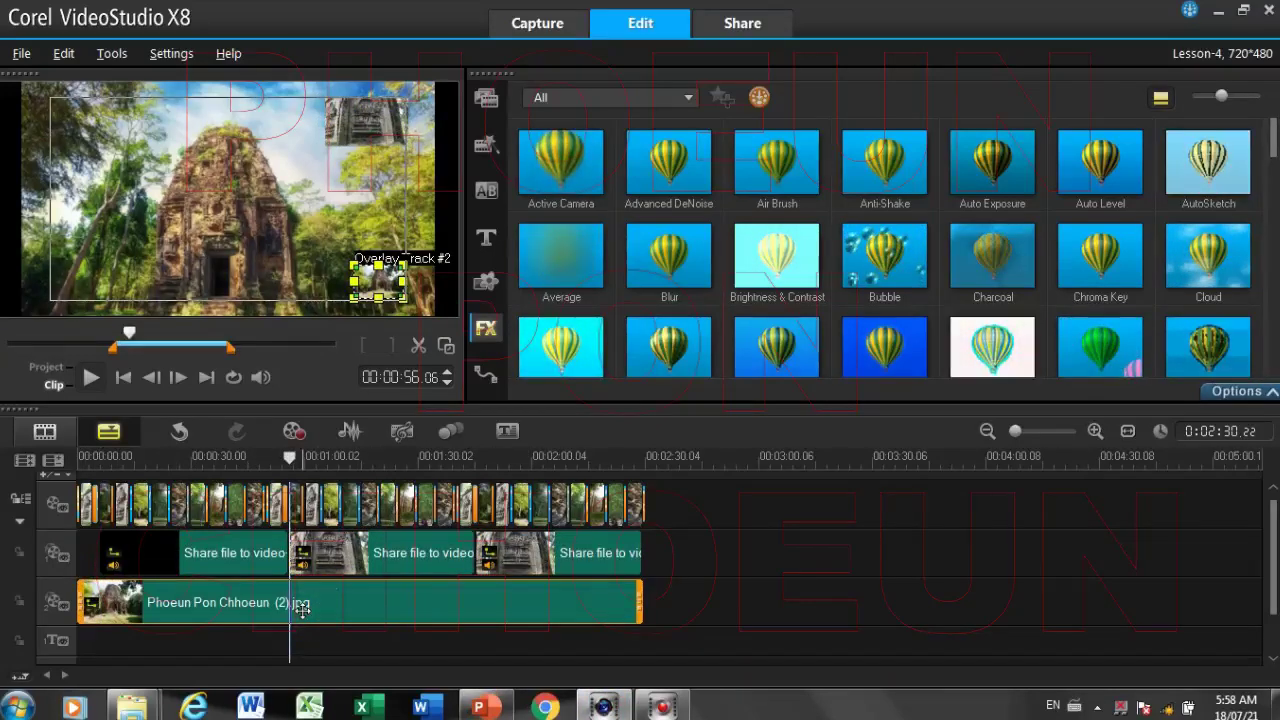
pyautogui.click(383, 557)
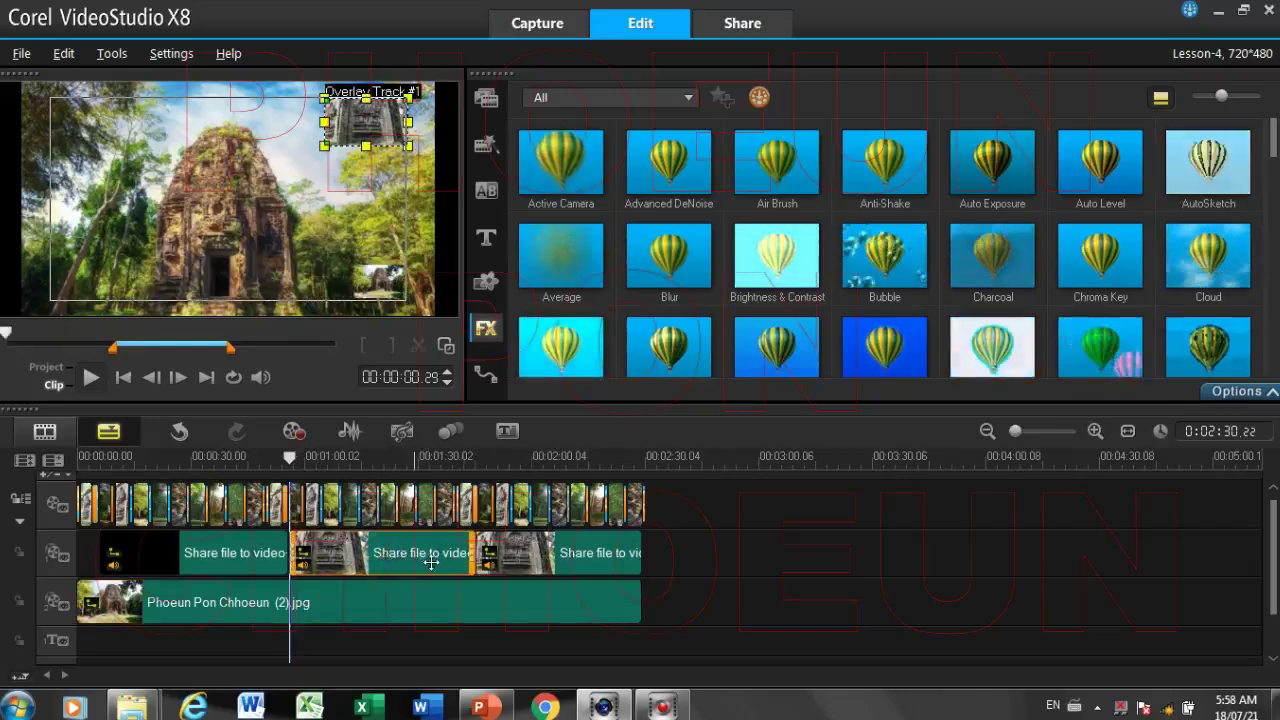
pyautogui.click(576, 557)
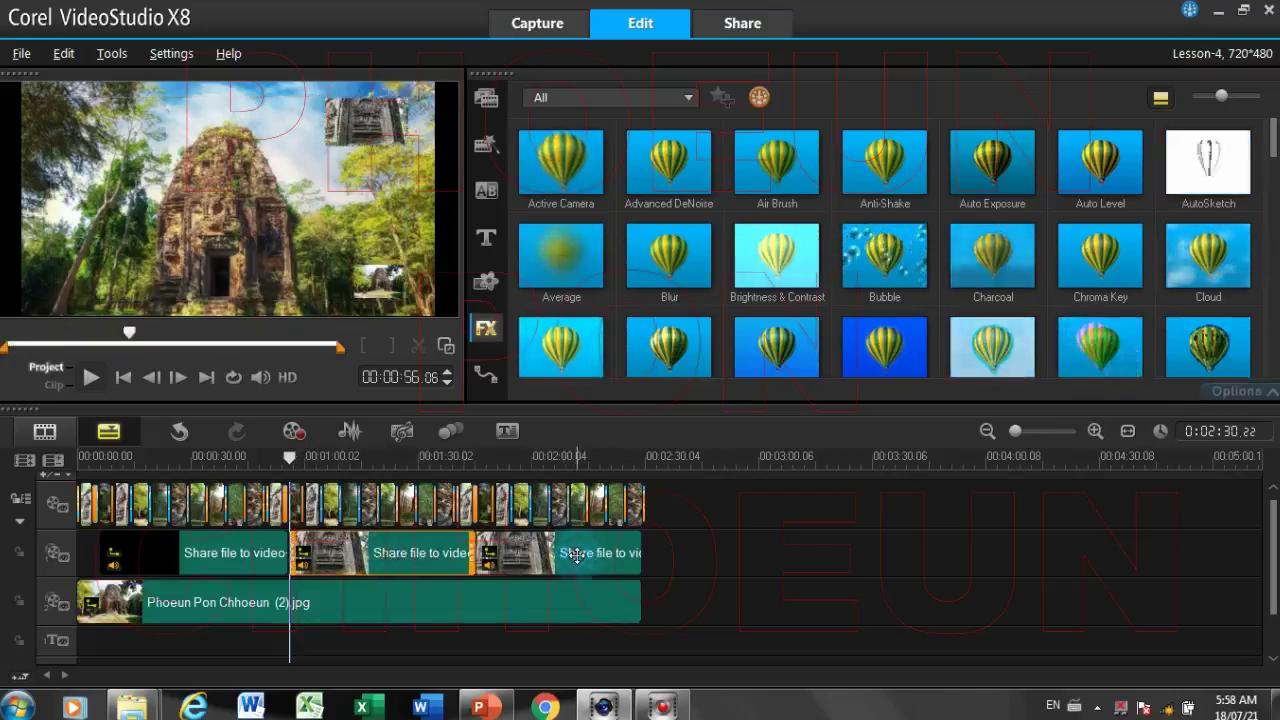
pyautogui.moveTo(392, 547); pyautogui.dragTo(464, 562)
# Slow the first overlay track 1 video clip to 80% speed with Speed/Time-lapse
pyautogui.click(250, 566)
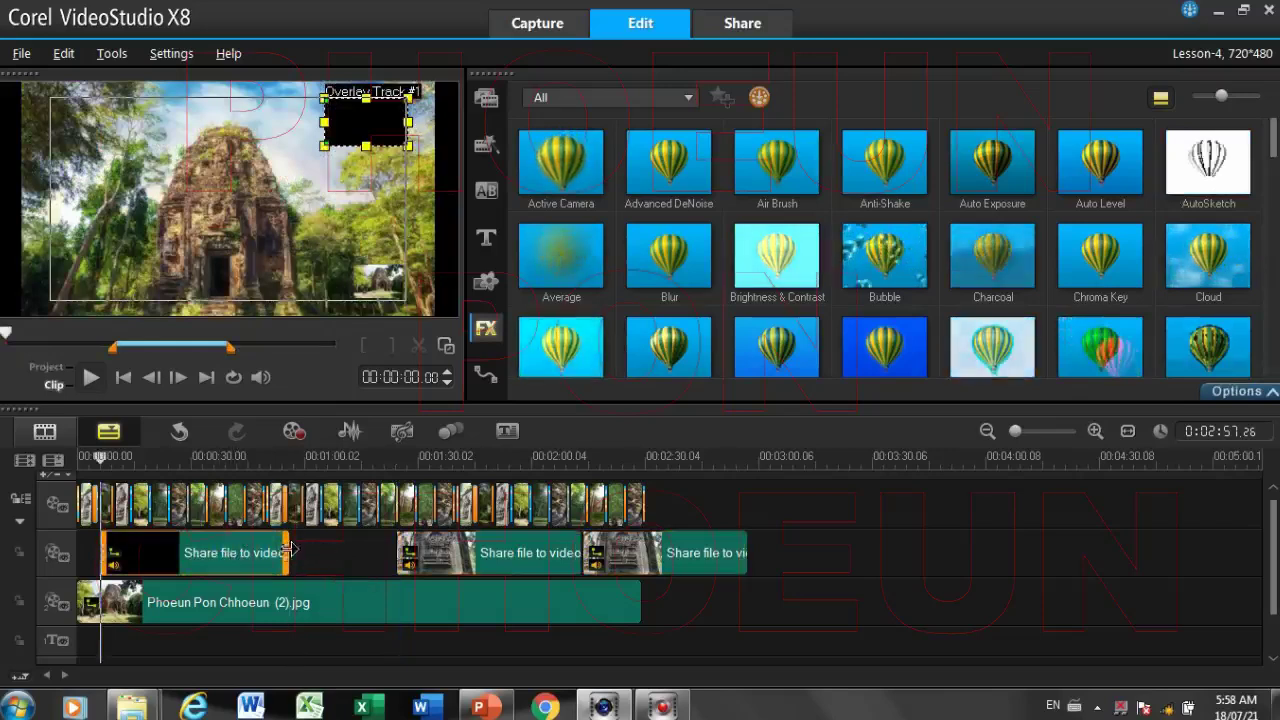
pyautogui.click(288, 552)
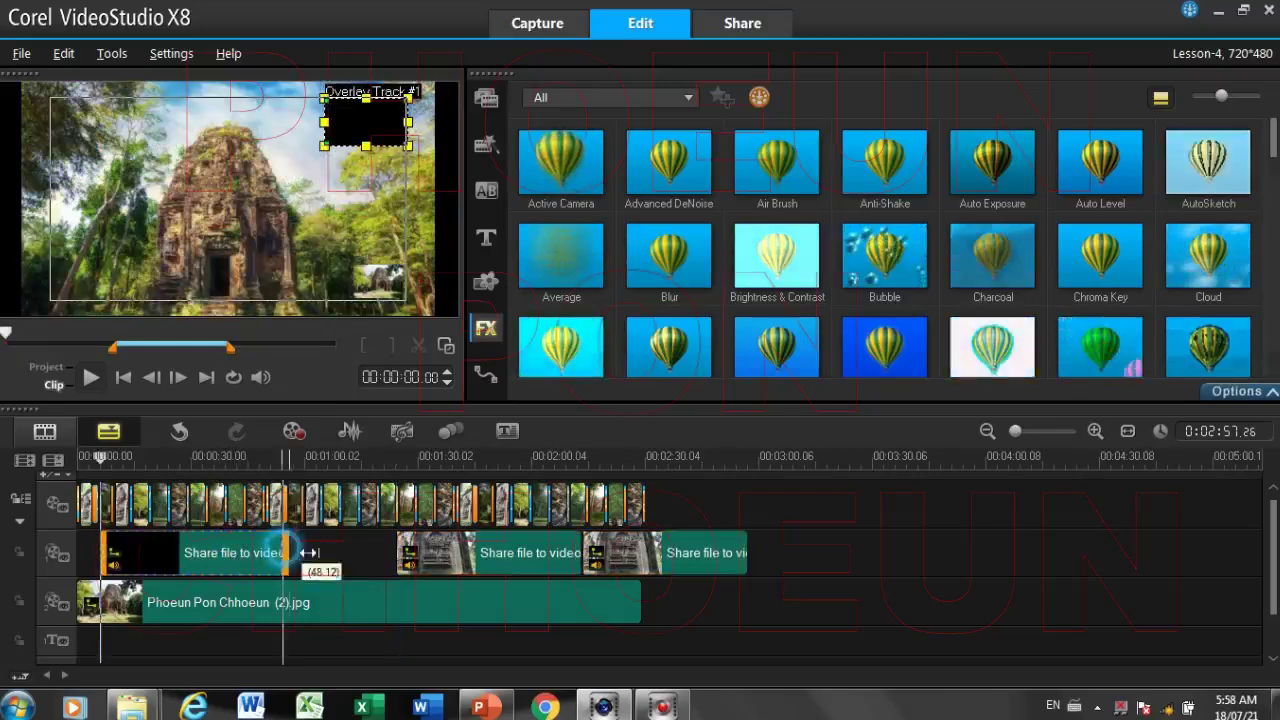
pyautogui.rightClick(195, 553)
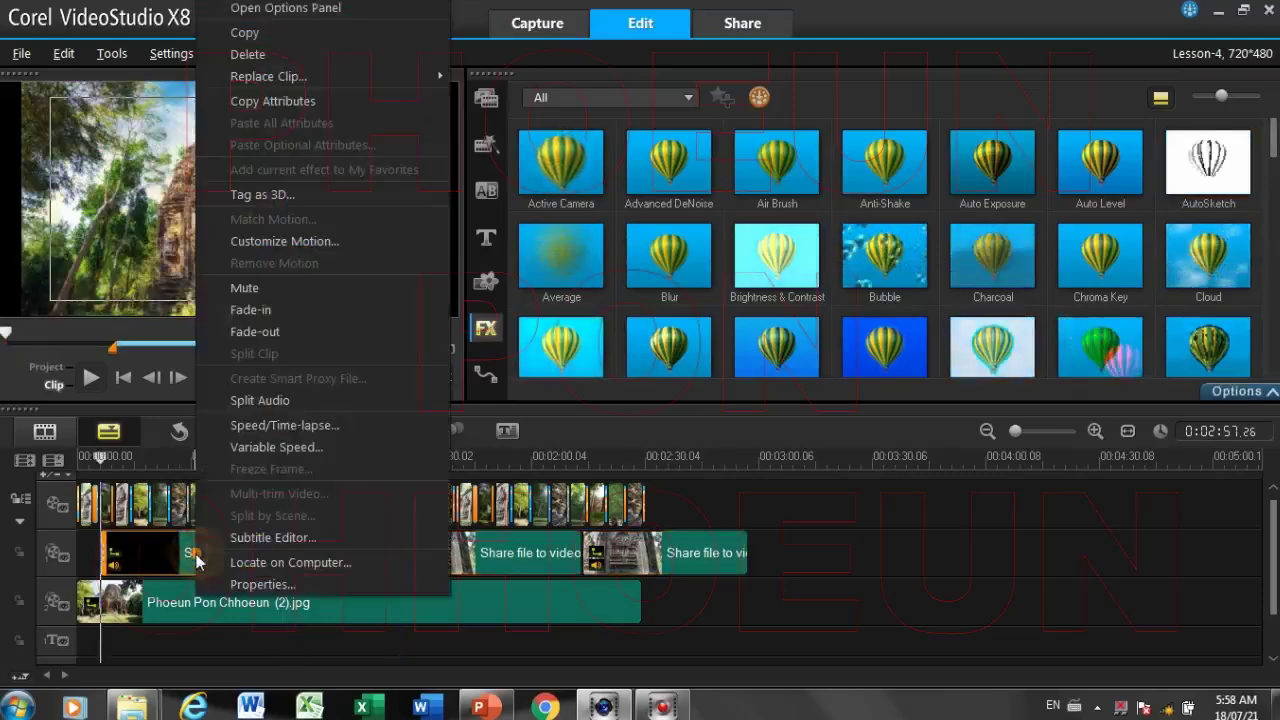
pyautogui.click(261, 425)
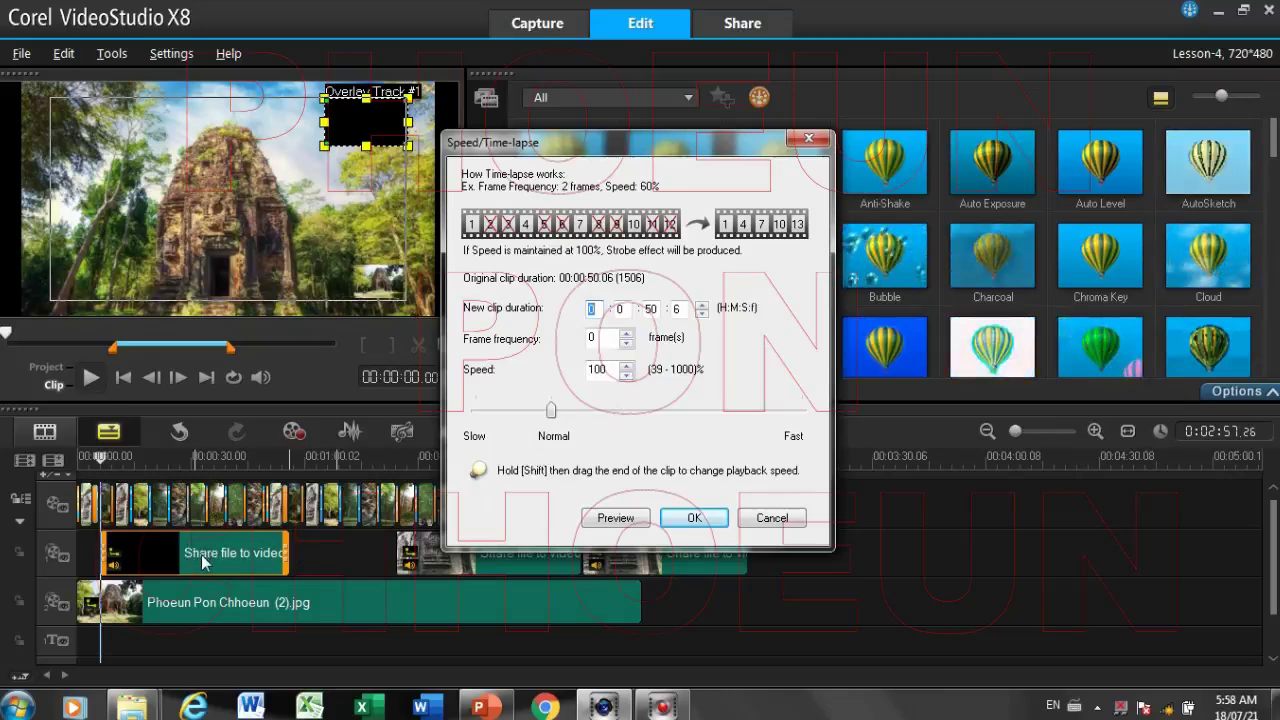
pyautogui.click(627, 377)
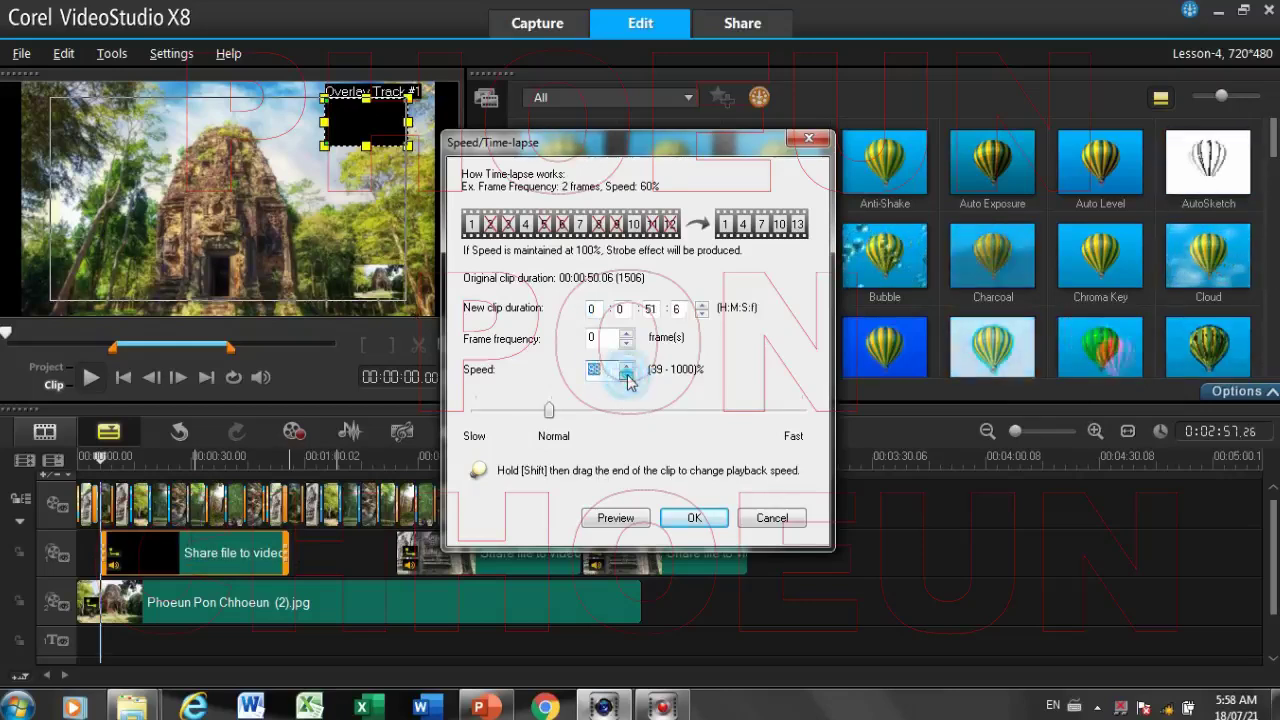
pyautogui.click(627, 377)
pyautogui.click(627, 377)
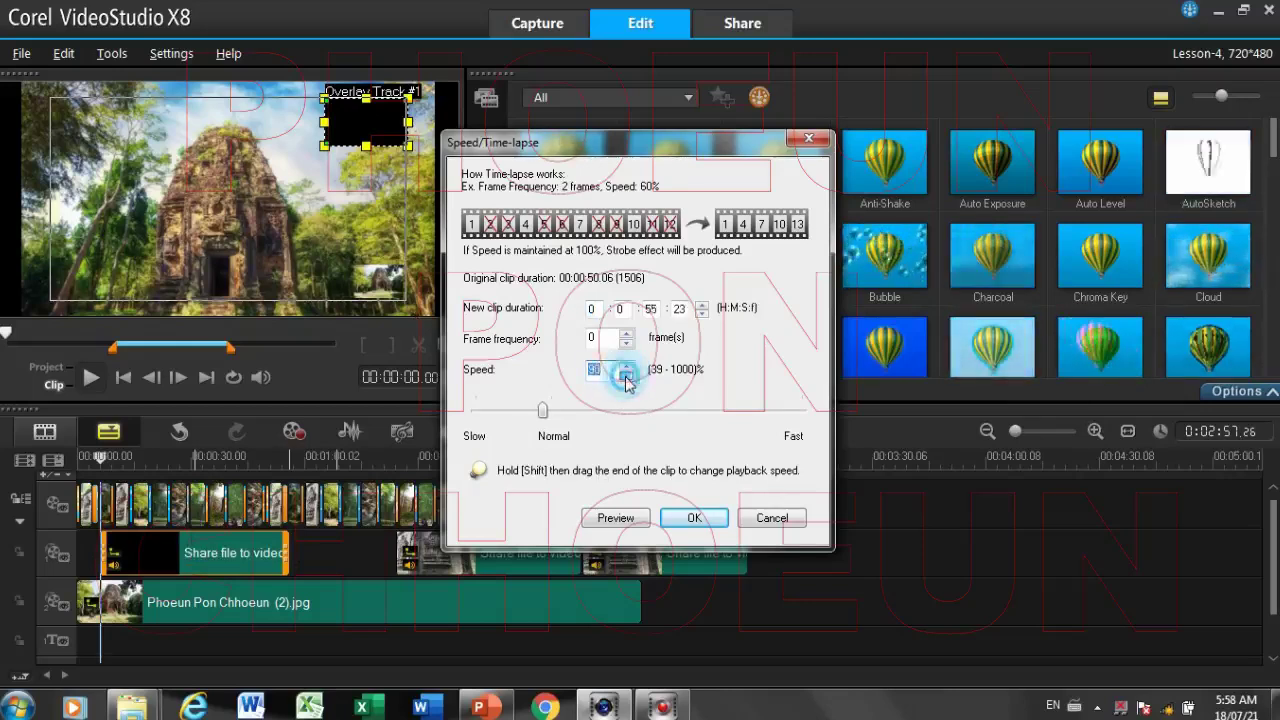
pyautogui.click(627, 380)
pyautogui.click(627, 380)
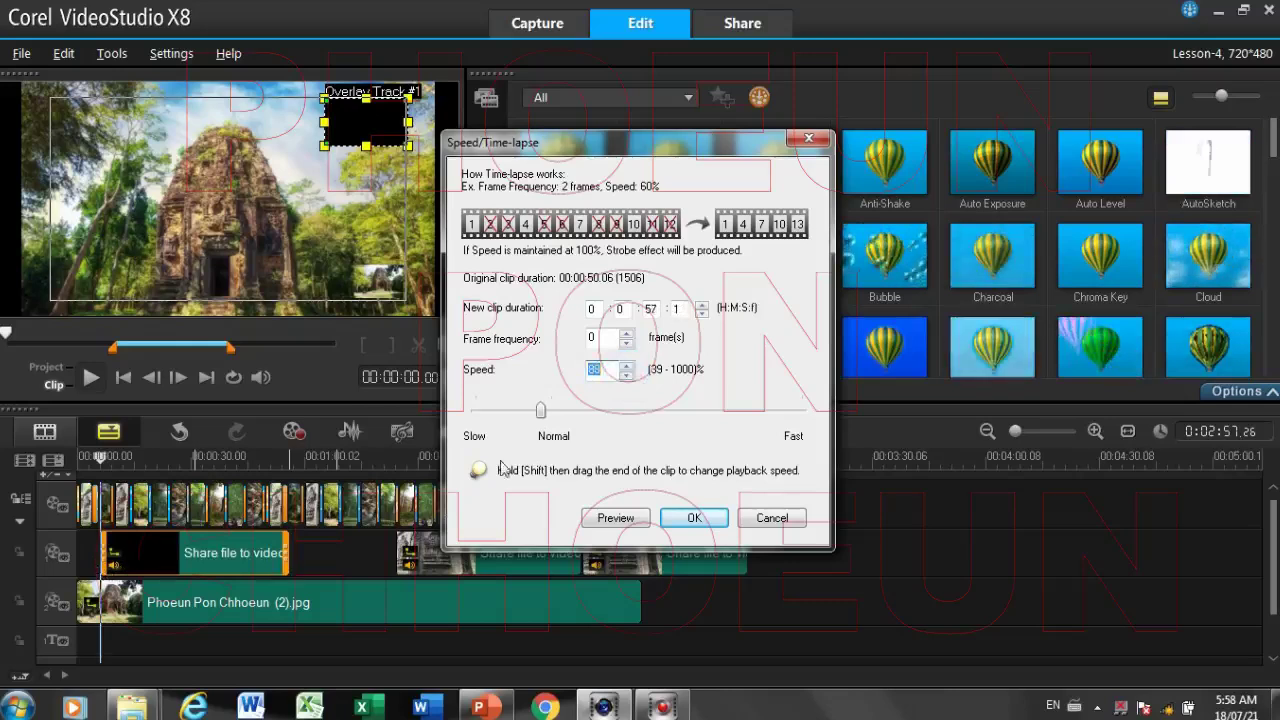
pyautogui.click(628, 378)
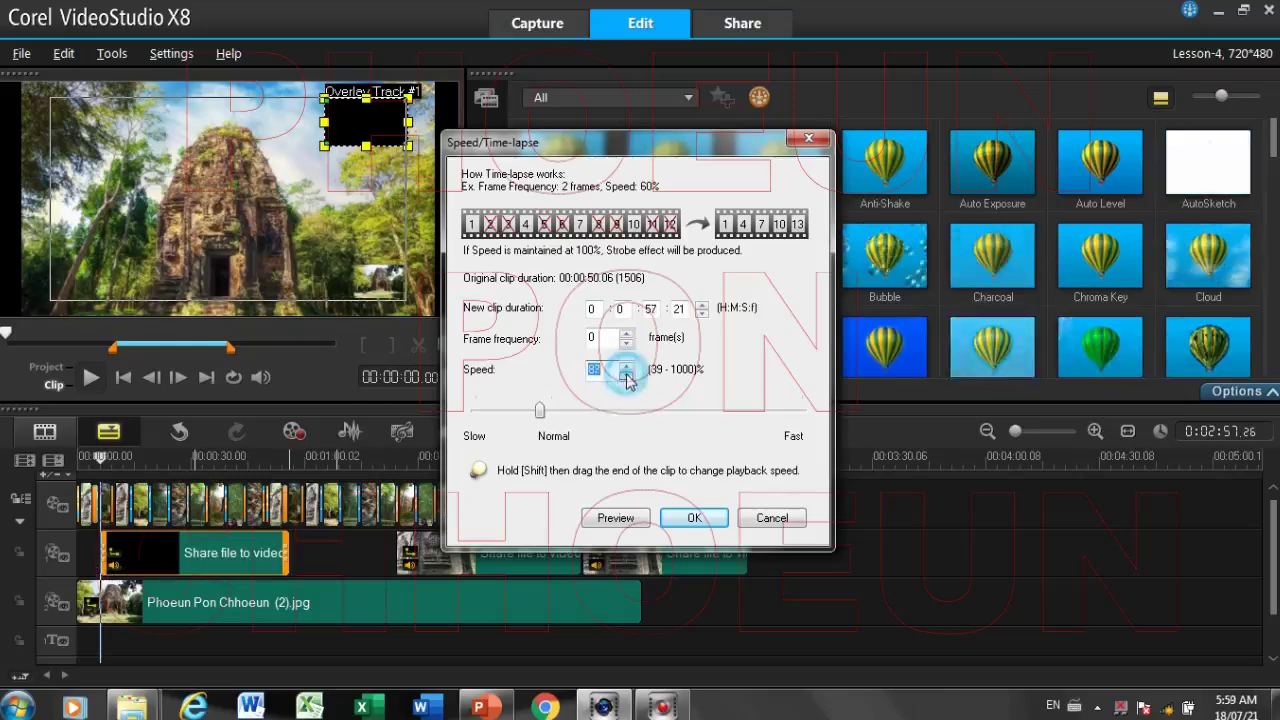
pyautogui.click(628, 380)
pyautogui.click(628, 380)
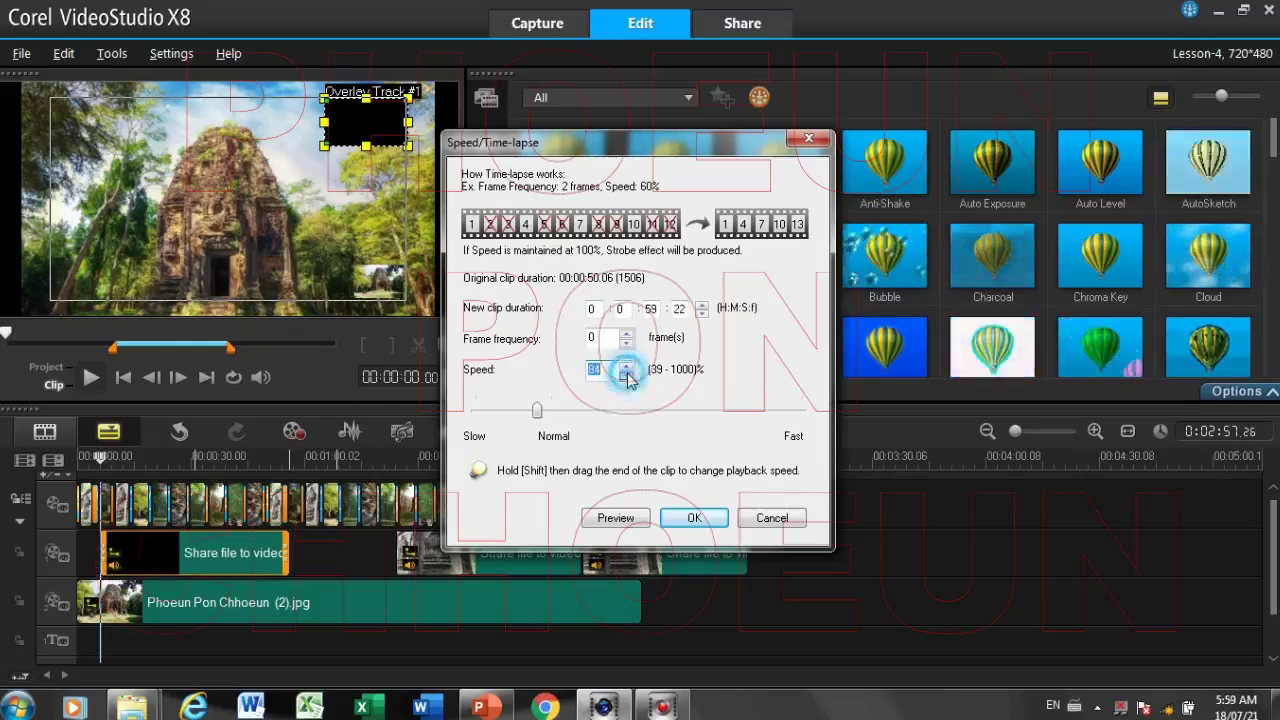
pyautogui.click(628, 378)
pyautogui.click(628, 378)
pyautogui.click(628, 378)
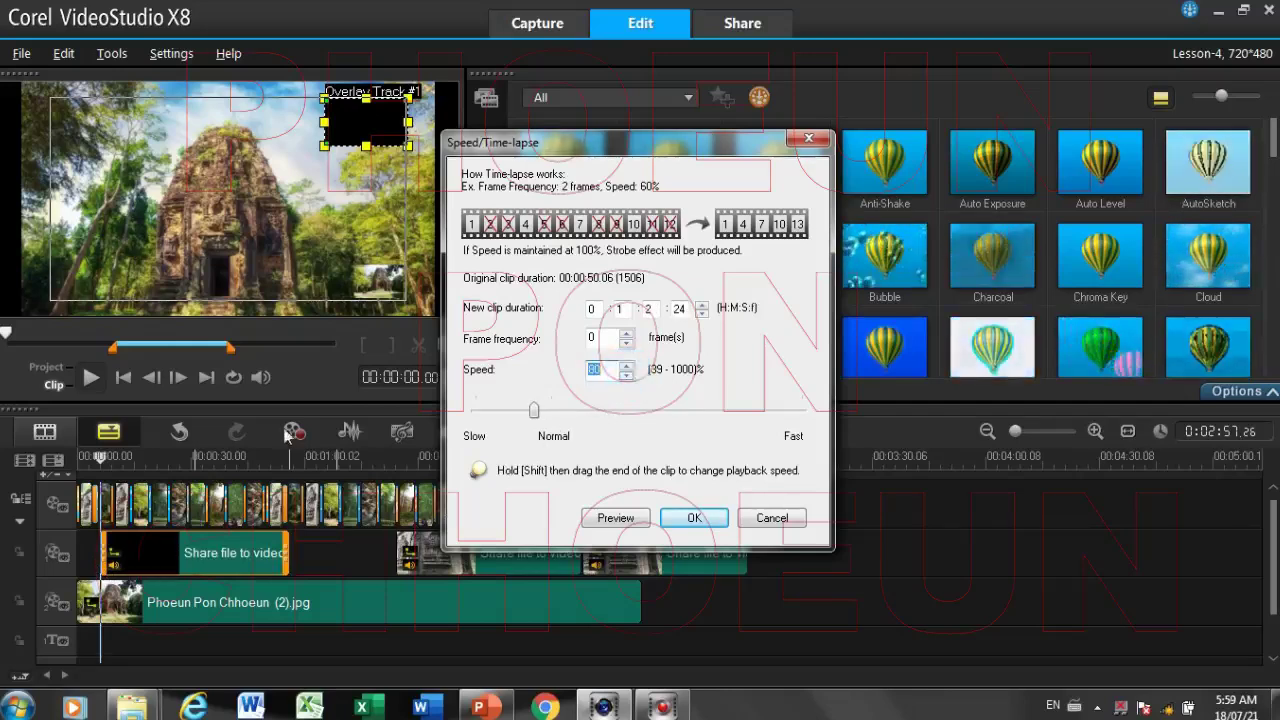
pyautogui.click(697, 518)
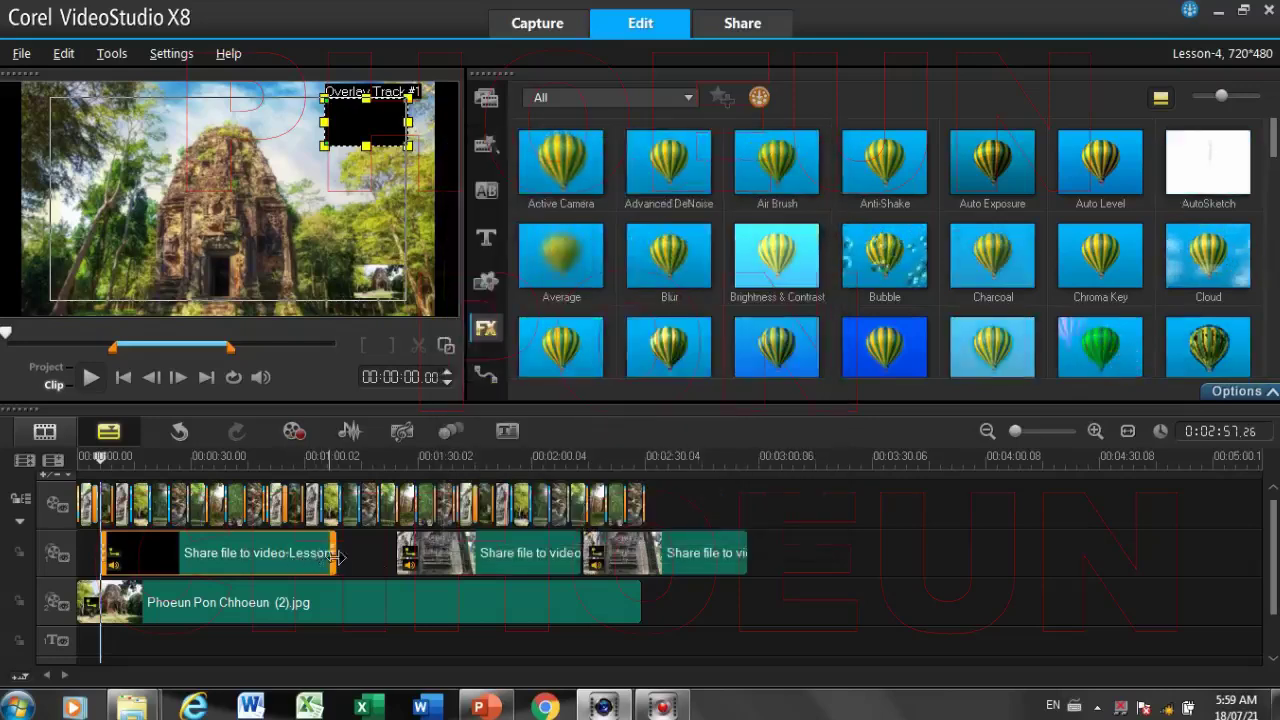
# Move the first overlay track 1 clip close to the timeline start and shift the other two clips together against its end
pyautogui.moveTo(298, 562); pyautogui.dragTo(225, 562)
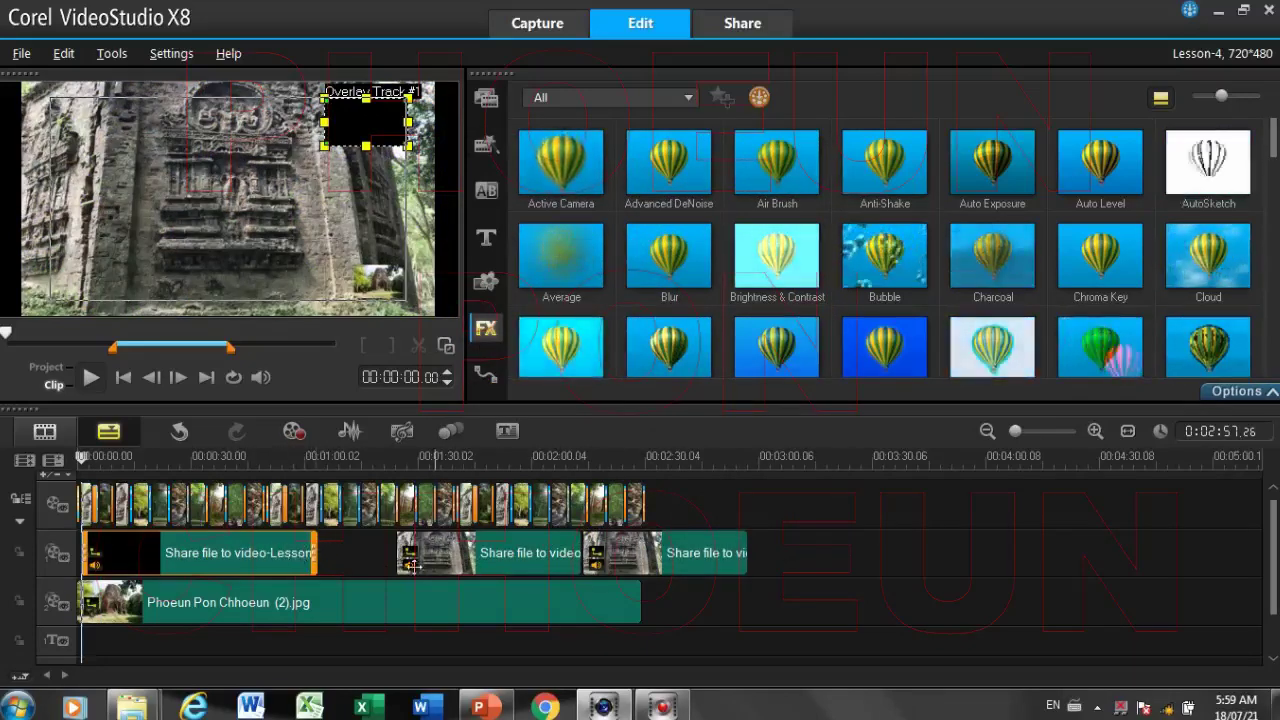
pyautogui.click(472, 552)
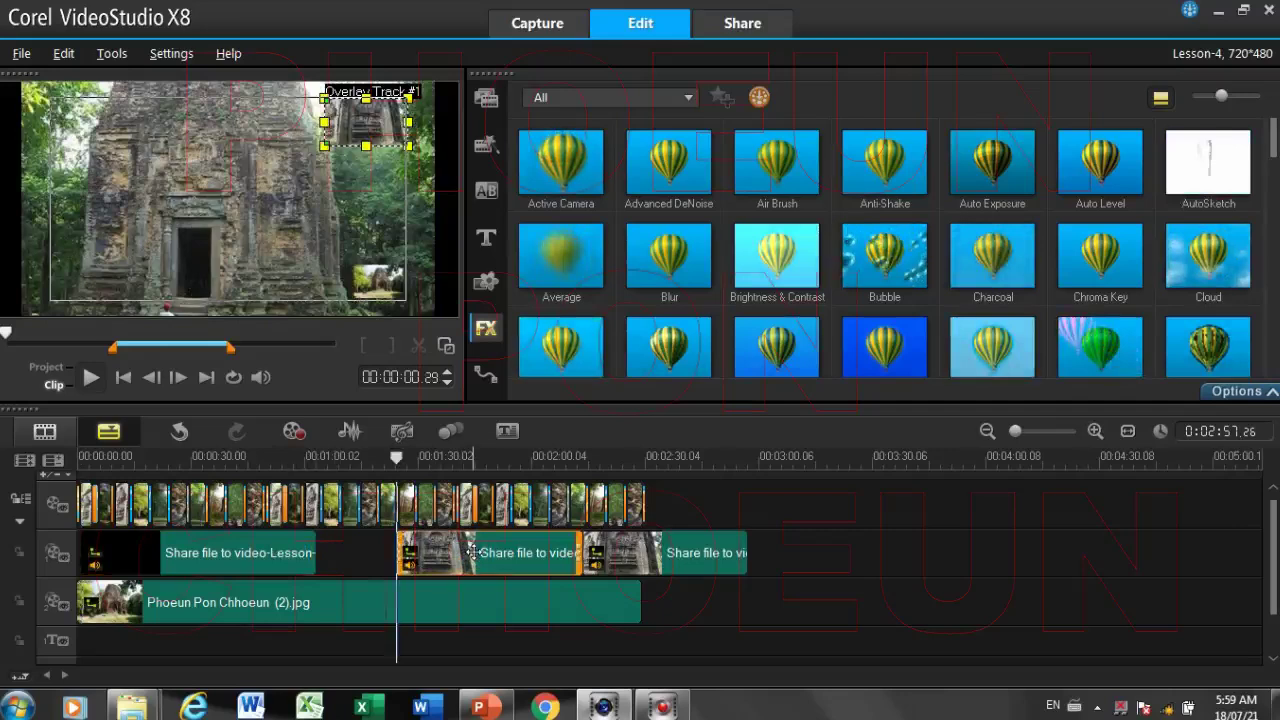
pyautogui.click(652, 552)
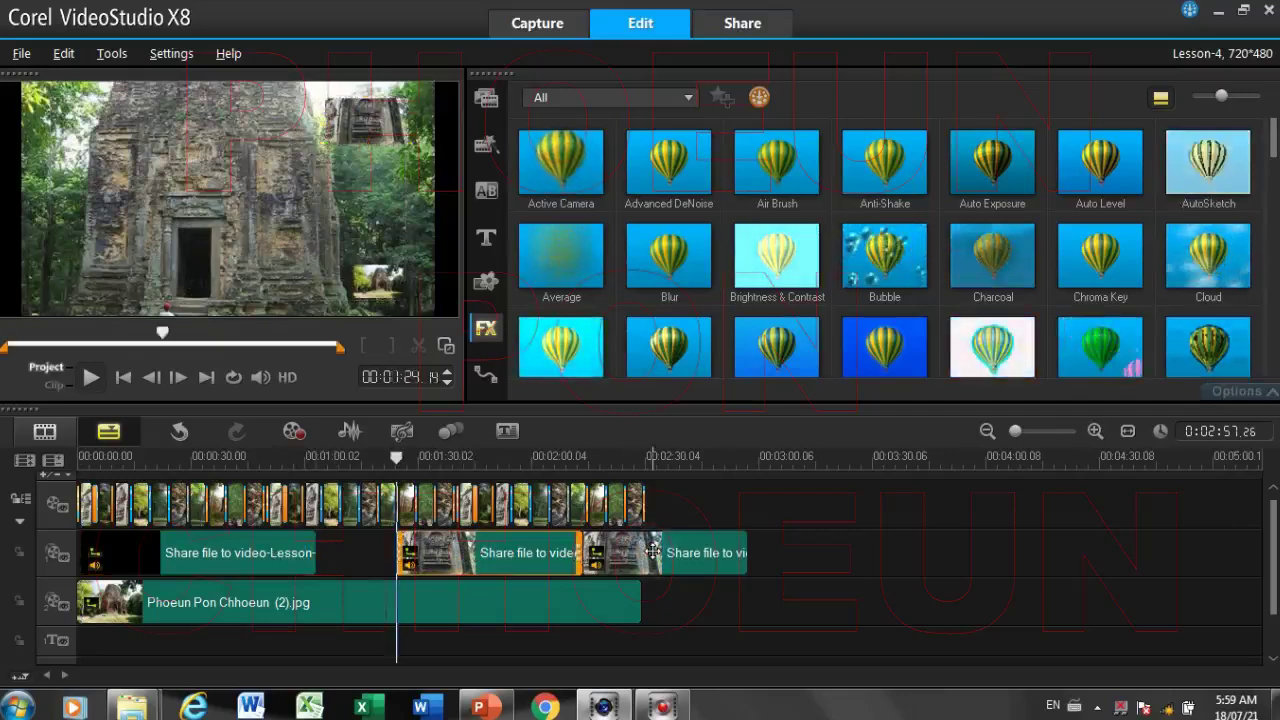
pyautogui.moveTo(513, 545); pyautogui.dragTo(430, 553)
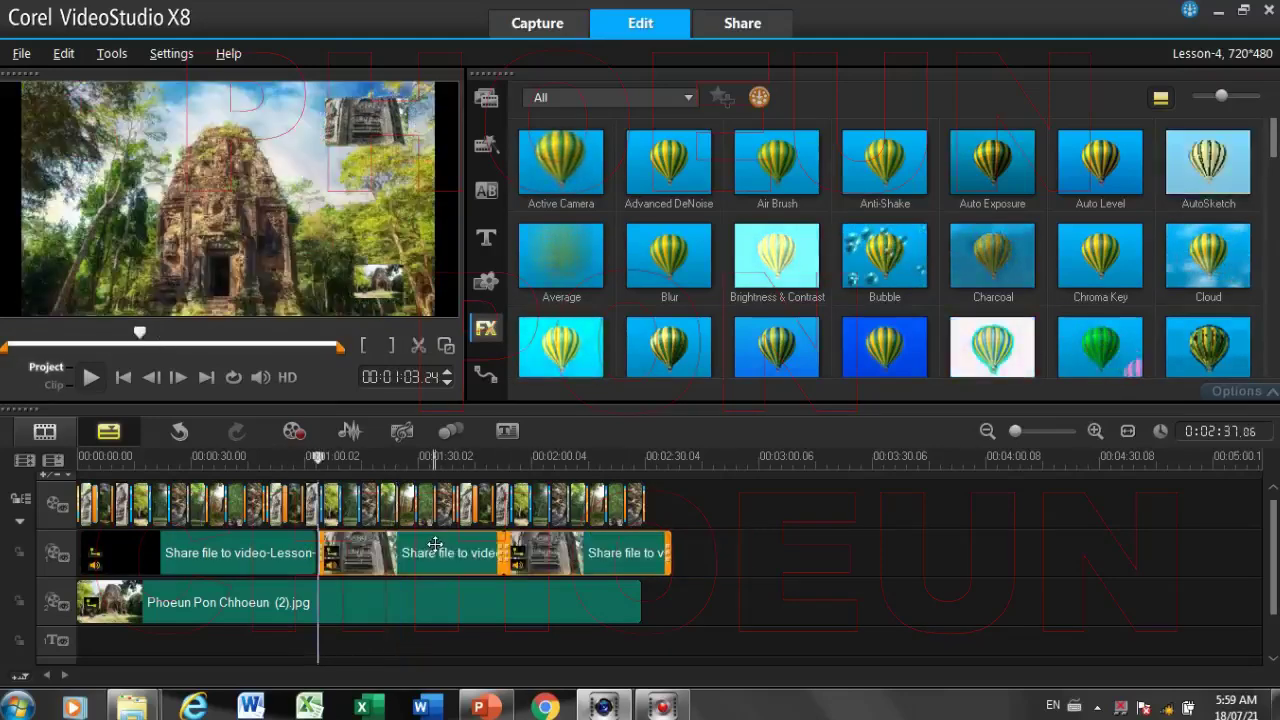
# Trim the end of the first overlay track 1 clip back to about 57 seconds and move the other two clips up against it
pyautogui.scroll(2, 967, 460)
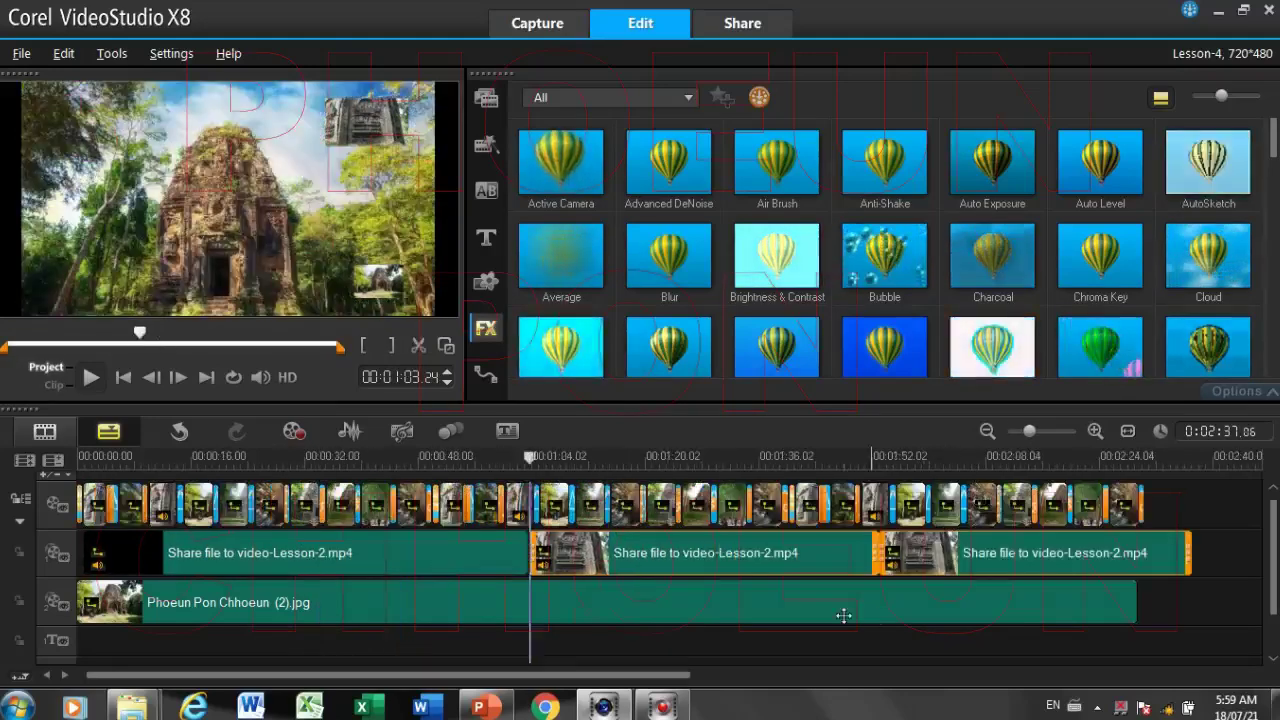
pyautogui.click(484, 558)
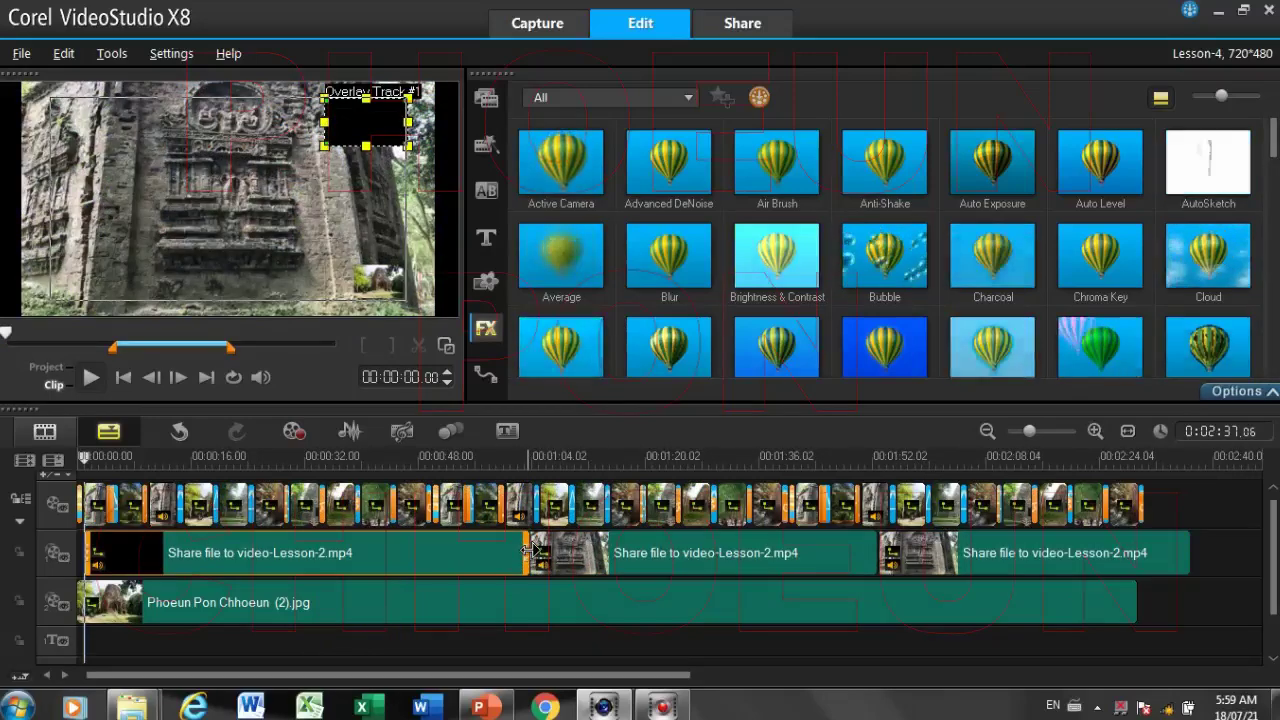
pyautogui.moveTo(531, 550); pyautogui.dragTo(488, 550)
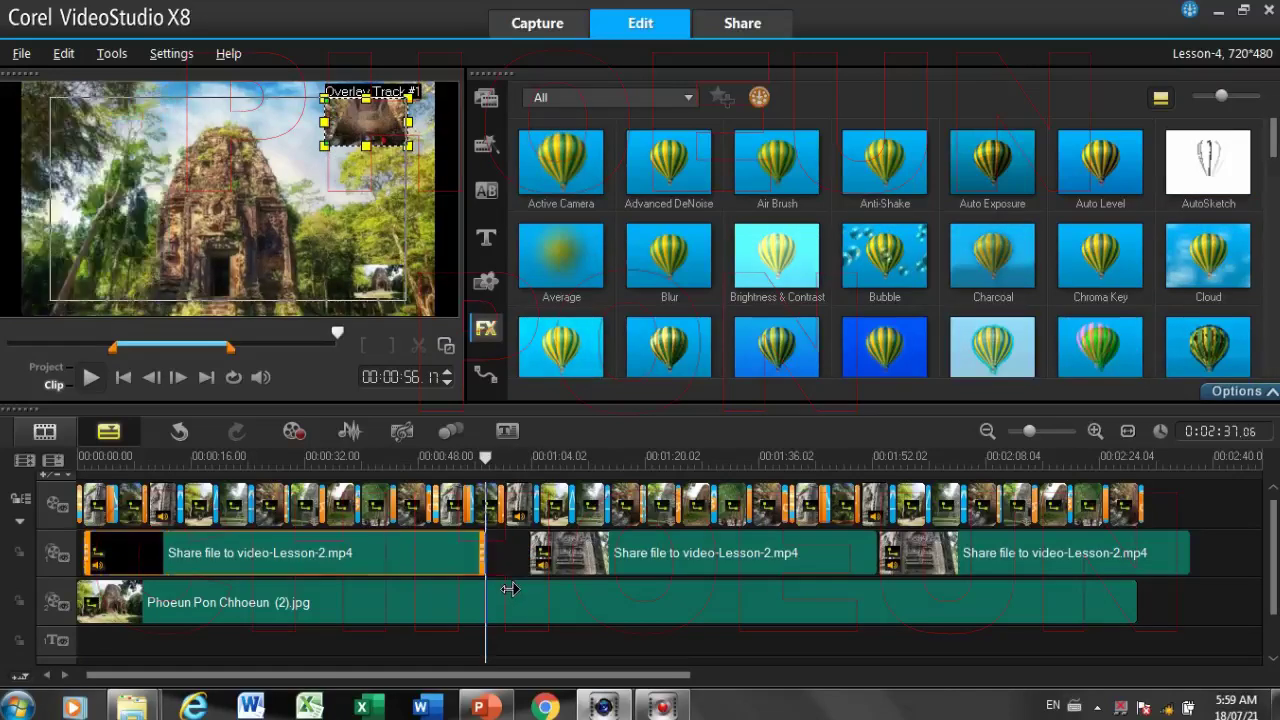
pyautogui.click(760, 560)
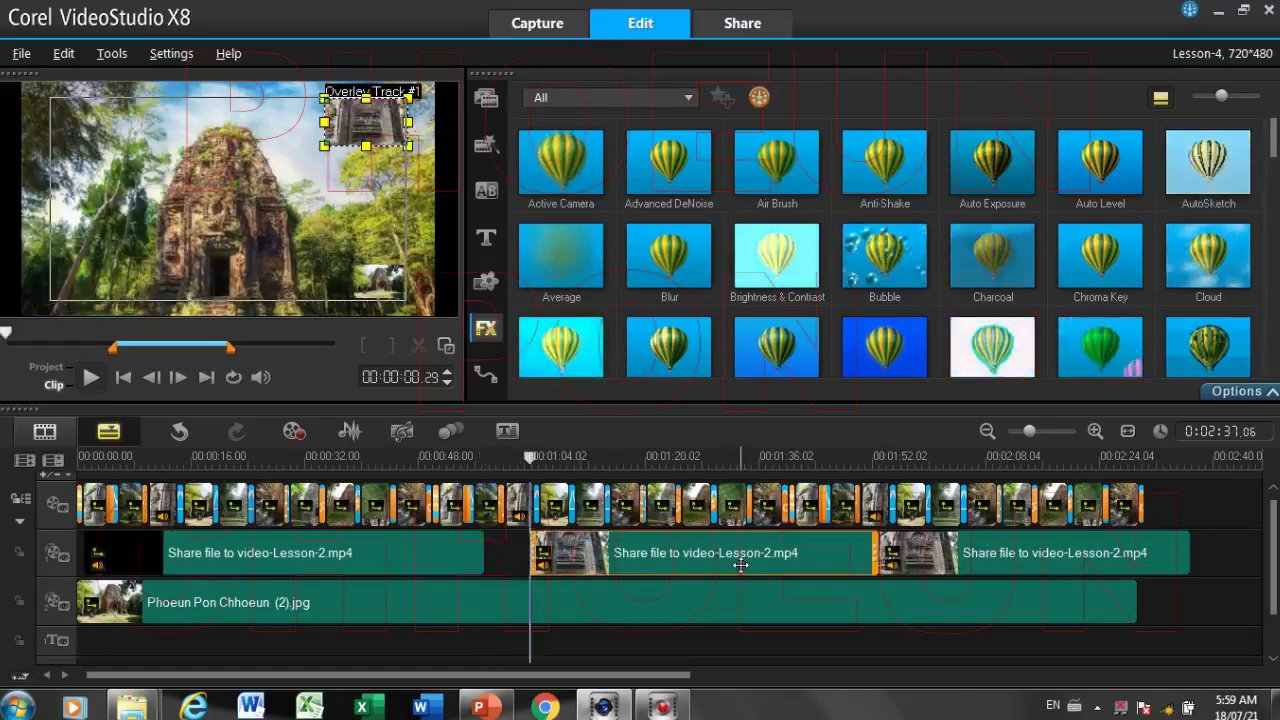
pyautogui.click(1058, 555)
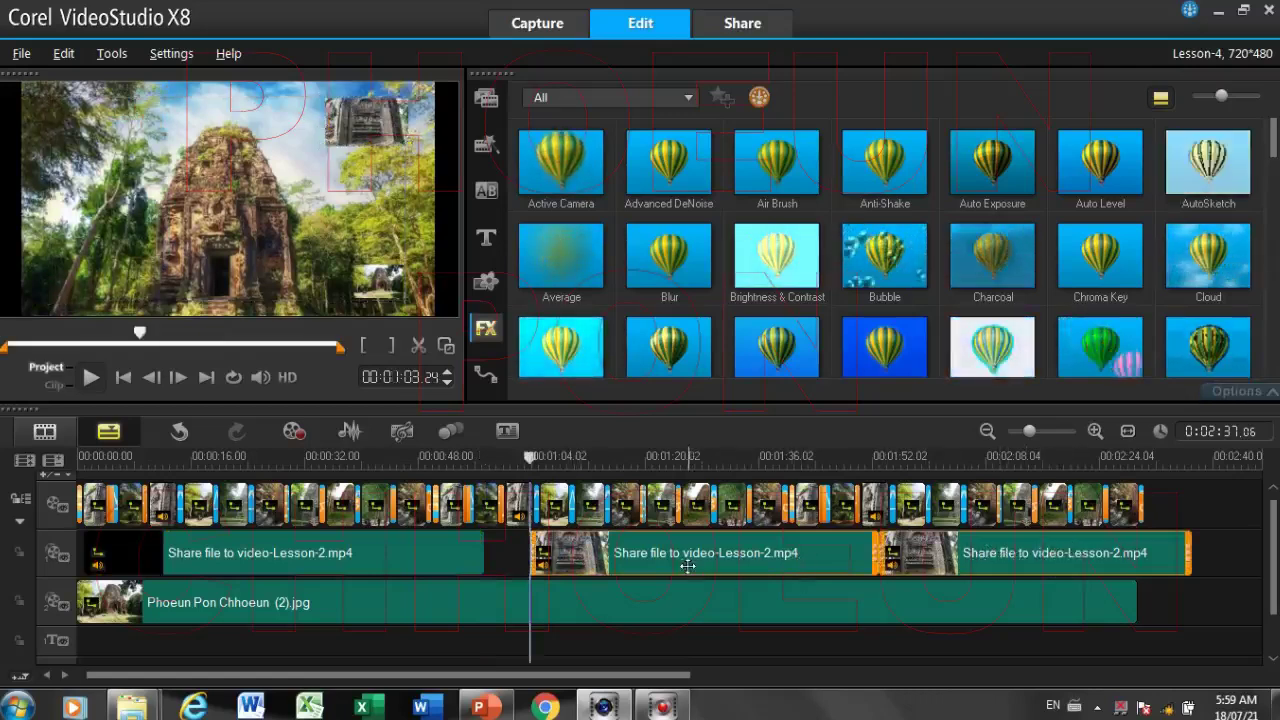
pyautogui.moveTo(666, 558); pyautogui.dragTo(618, 562)
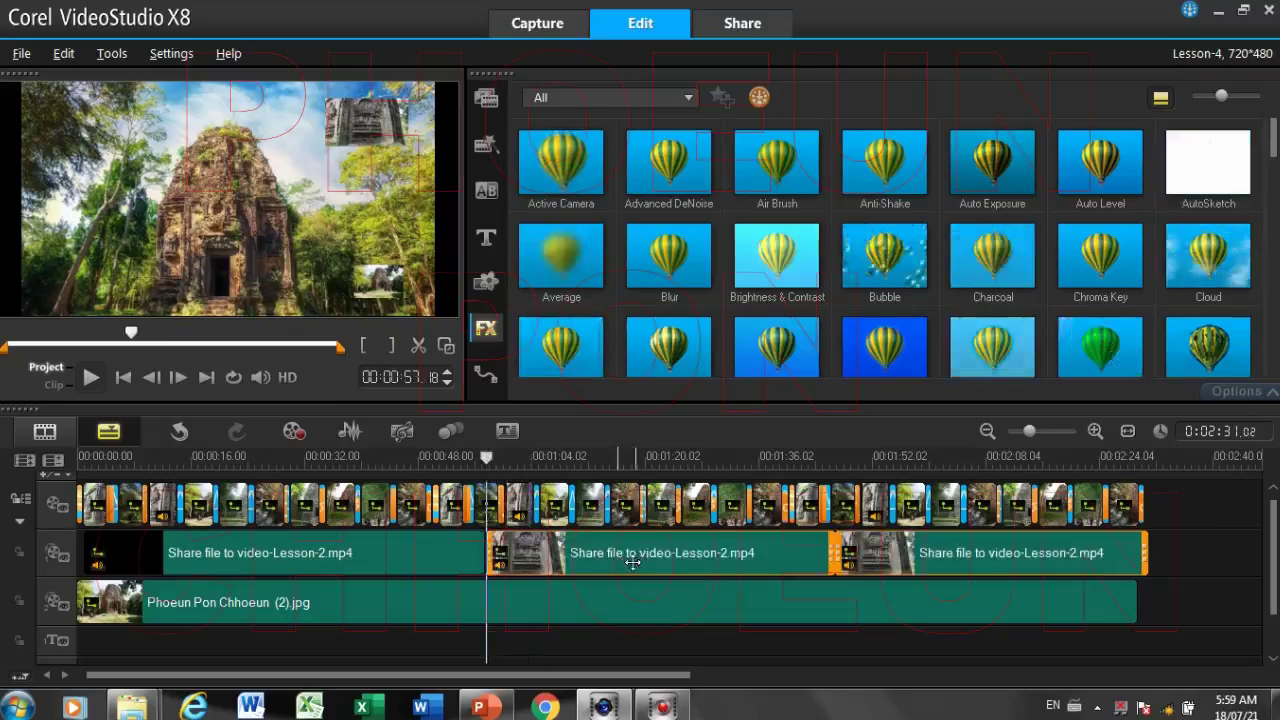
# Extend the overlay track 2 photo to the end of the last overlay track 1 video clip
pyautogui.click(462, 557)
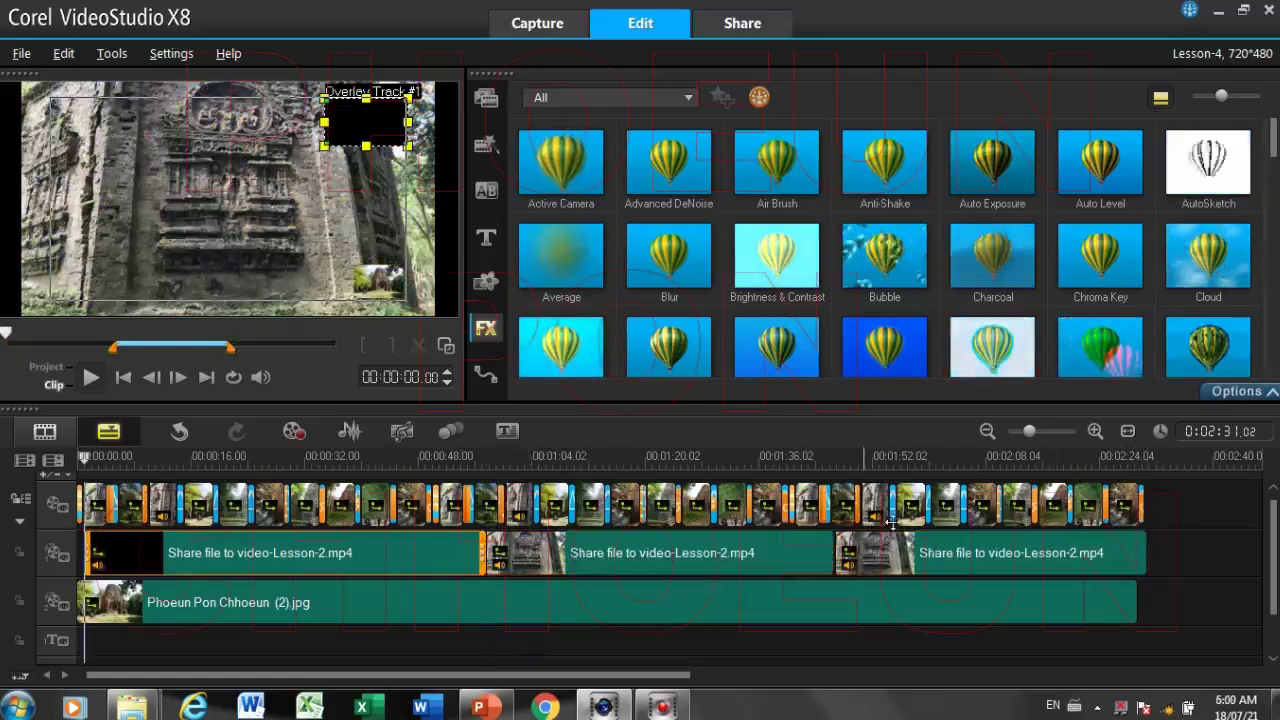
pyautogui.click(1136, 601)
pyautogui.moveTo(1140, 601); pyautogui.dragTo(1148, 599)
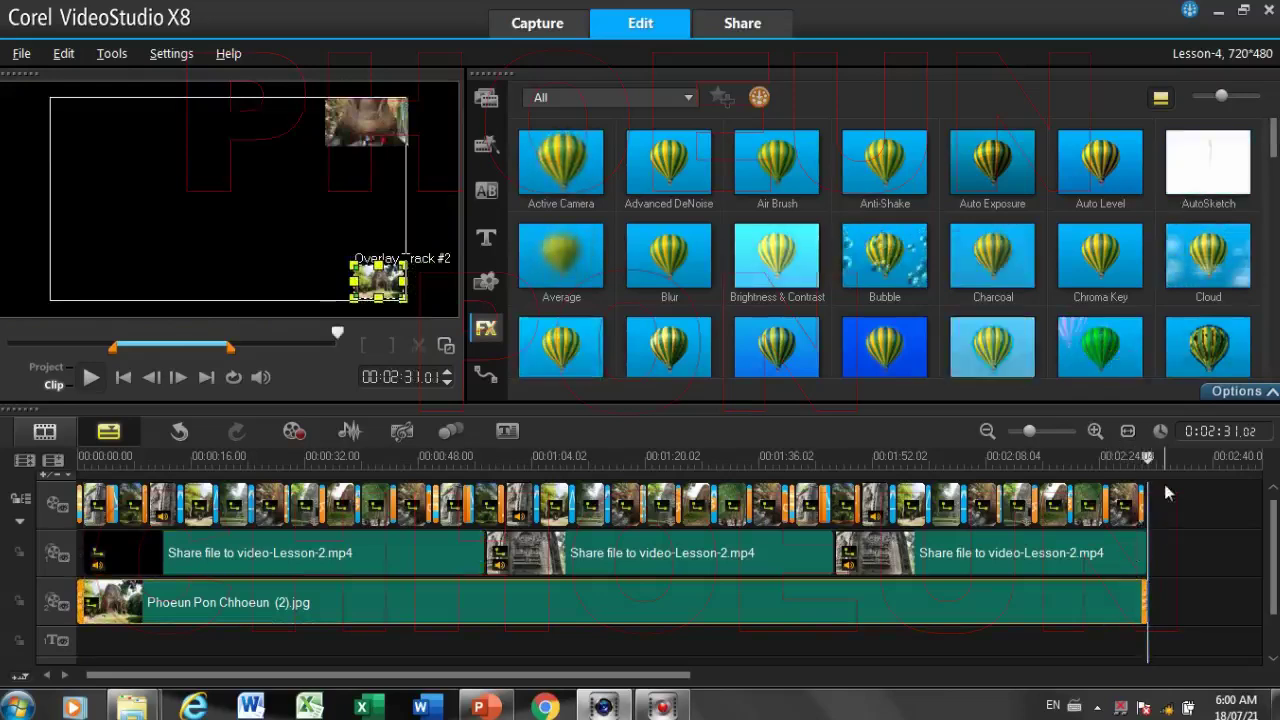
# Inspect how the overlay tracks line up at their ends and where the first and second overlay video clips meet
pyautogui.scroll(2, 1151, 486)
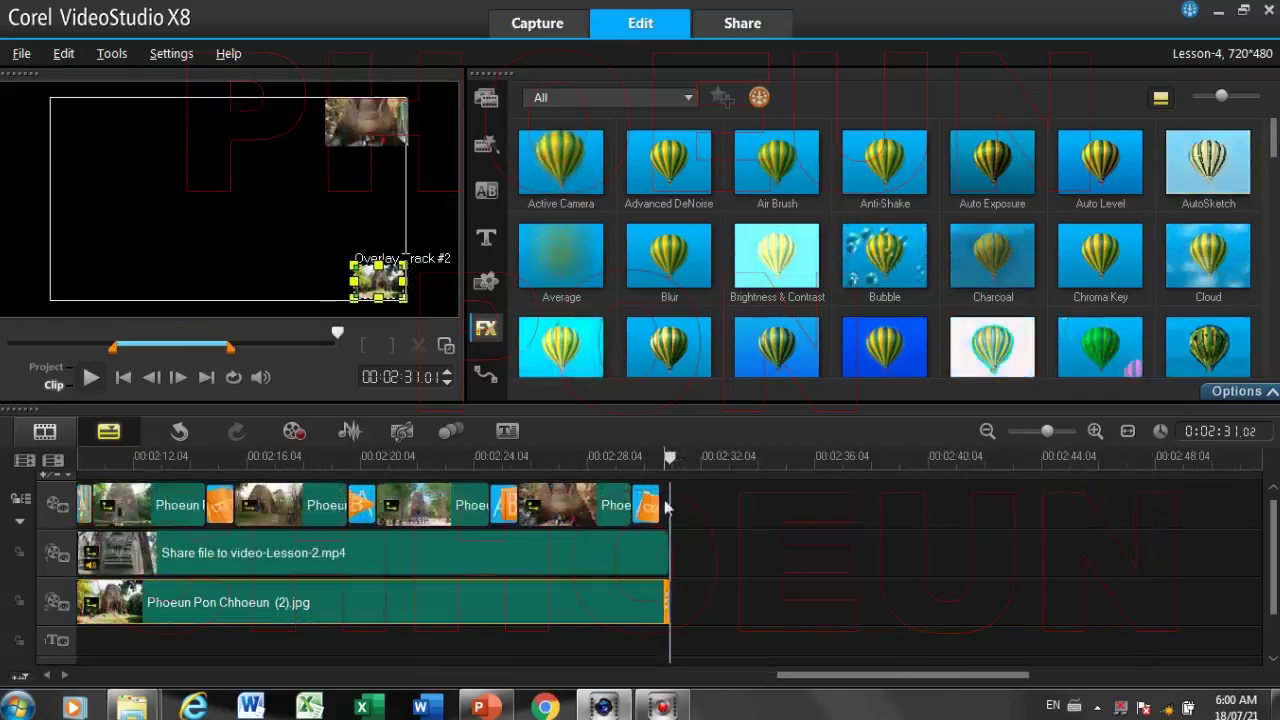
pyautogui.moveTo(818, 674); pyautogui.dragTo(316, 674)
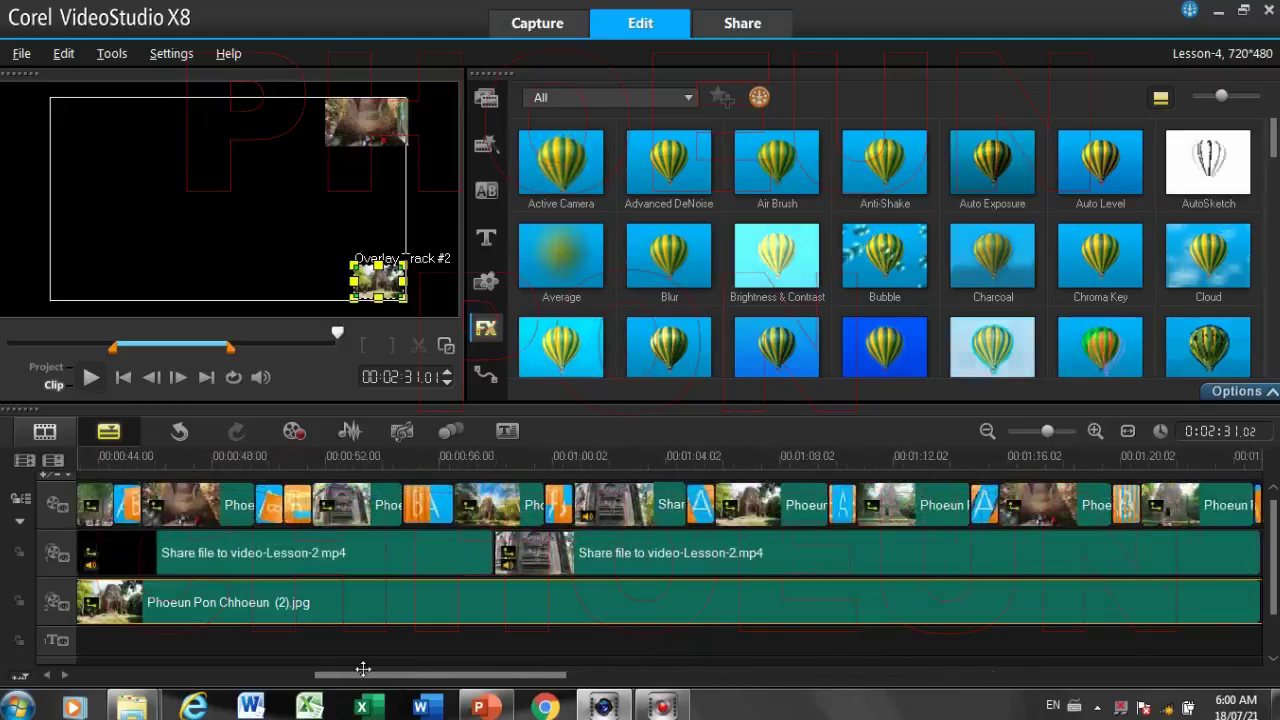
pyautogui.click(473, 549)
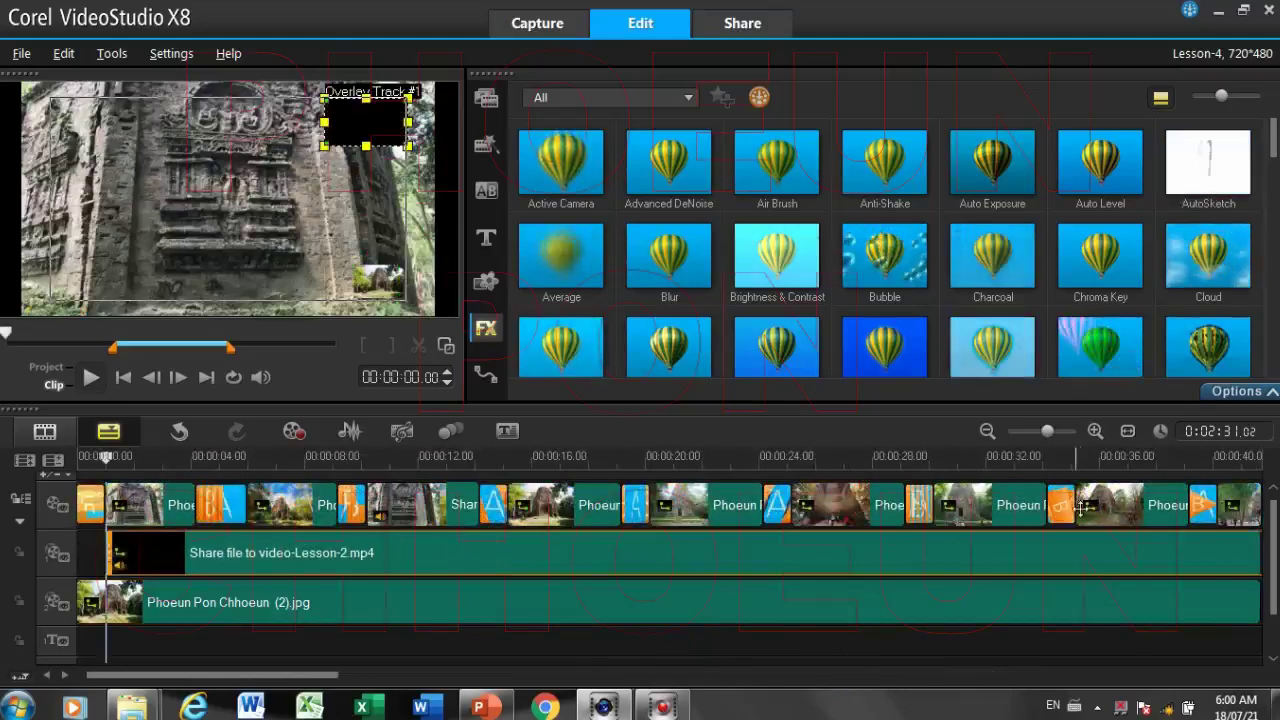
pyautogui.click(987, 431)
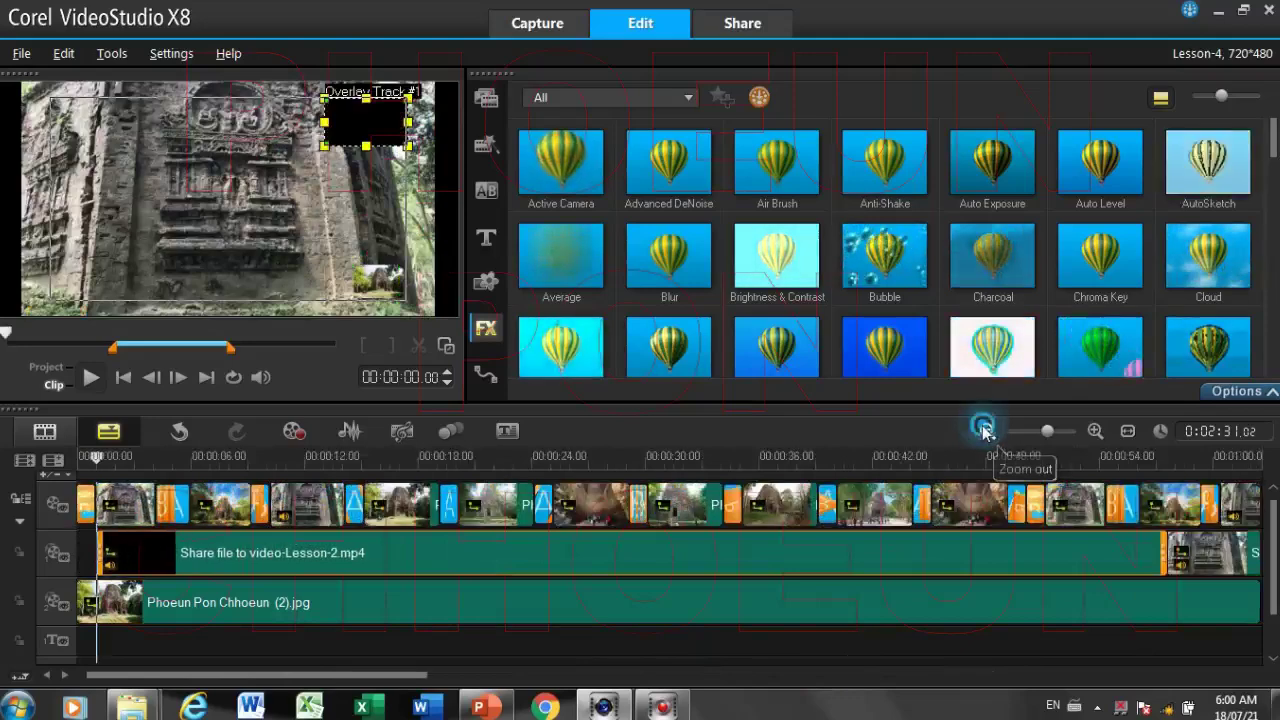
pyautogui.click(987, 431)
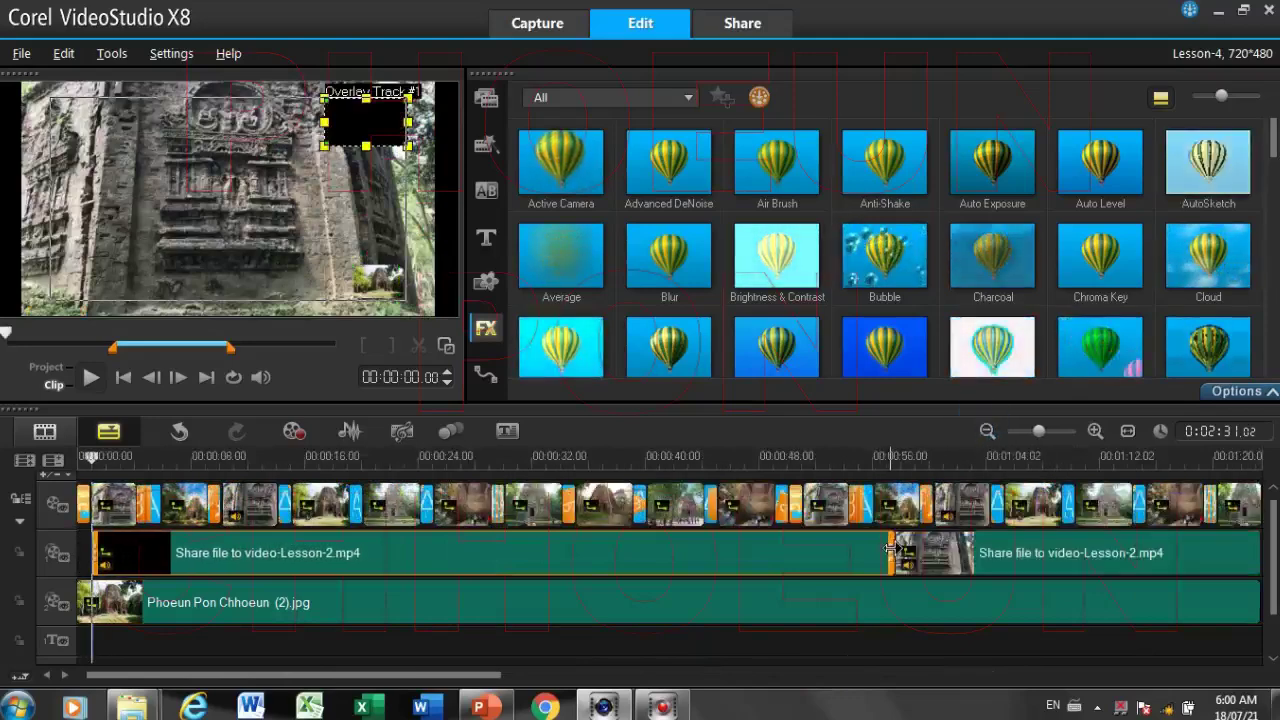
pyautogui.moveTo(890, 549); pyautogui.dragTo(889, 545)
pyautogui.click(1095, 432)
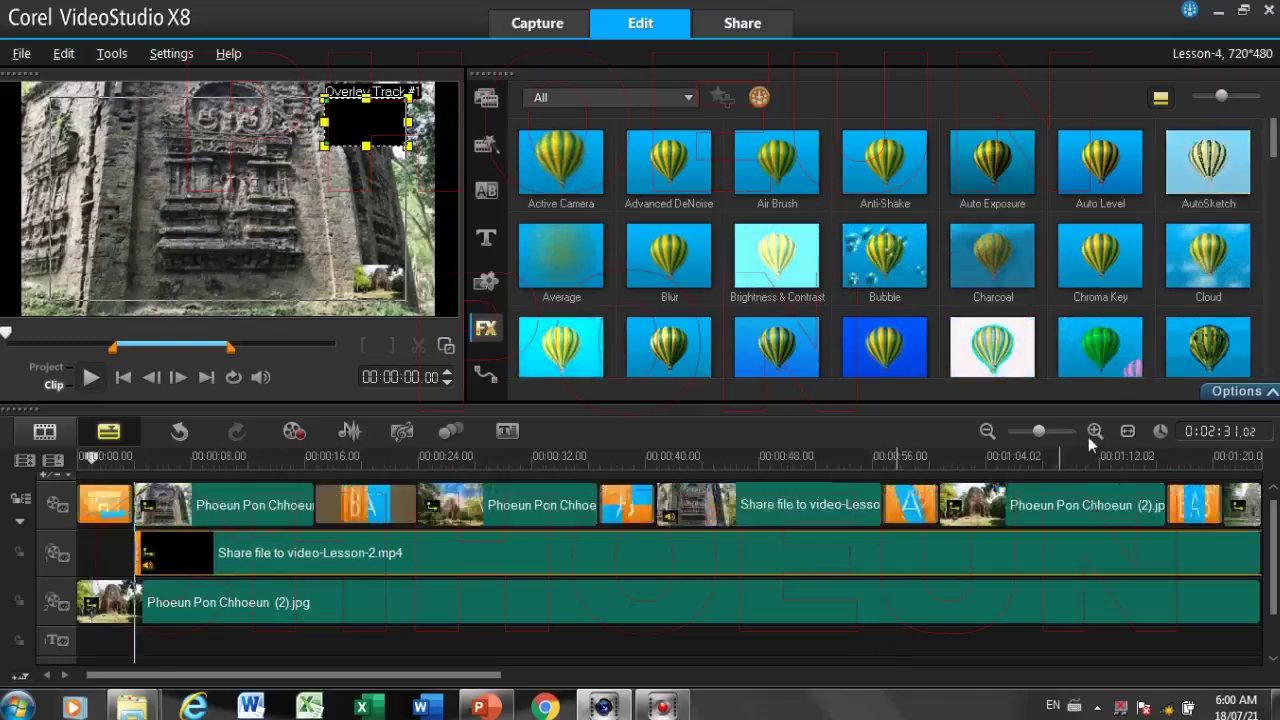
# Examine the video and overlay tracks close up, from the start of the first overlay track 1 clip to about 23 seconds
pyautogui.click(1095, 432)
pyautogui.click(1095, 435)
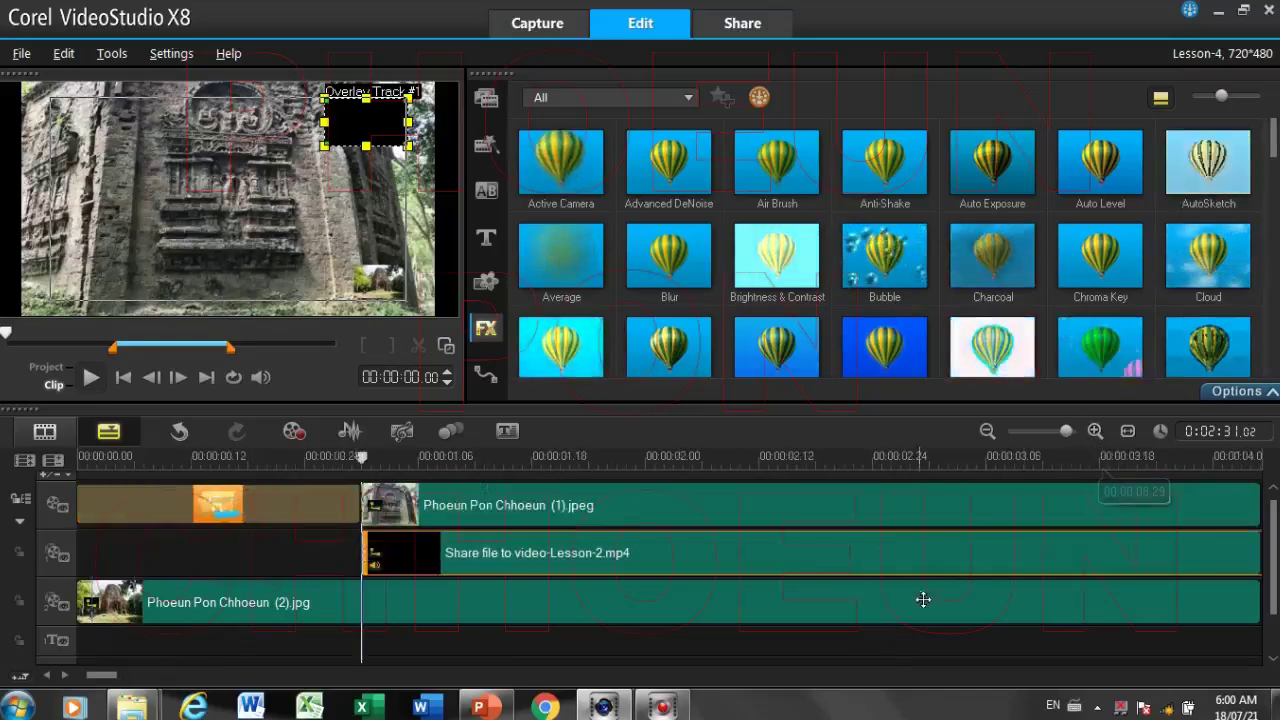
pyautogui.scroll(-5, 923, 597)
pyautogui.scroll(-8, 884, 640)
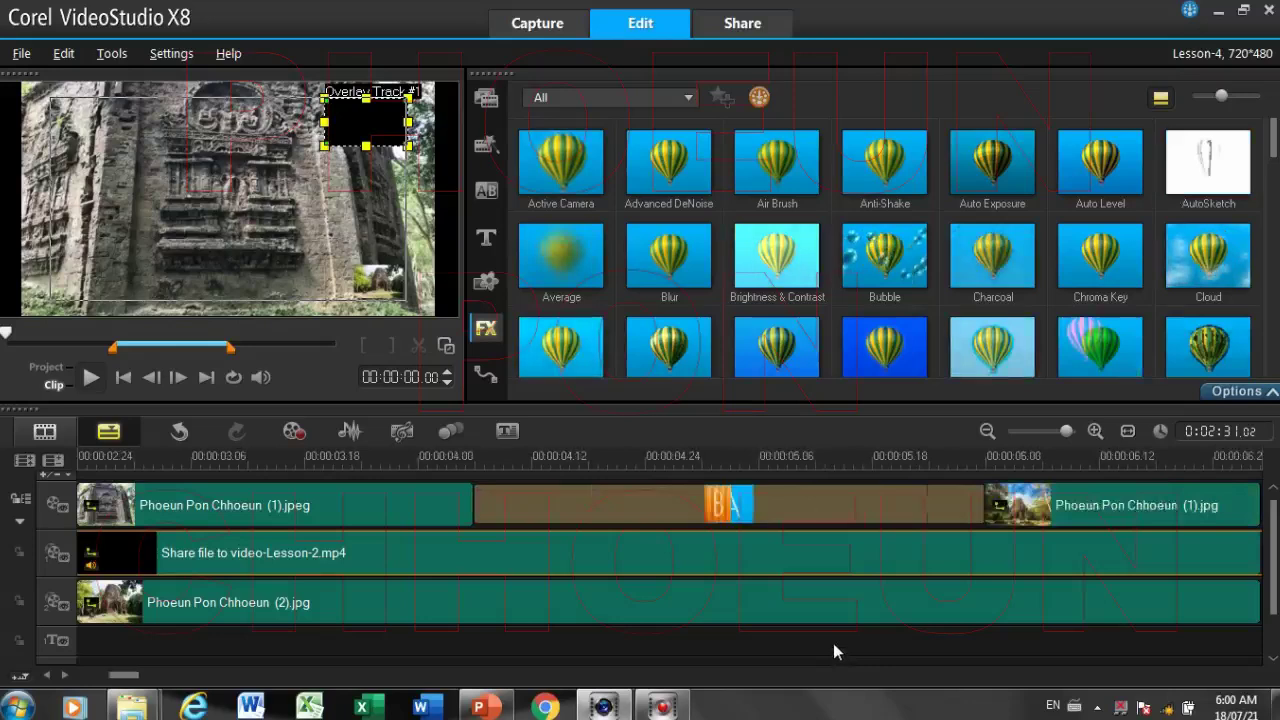
pyautogui.scroll(-8, 884, 642)
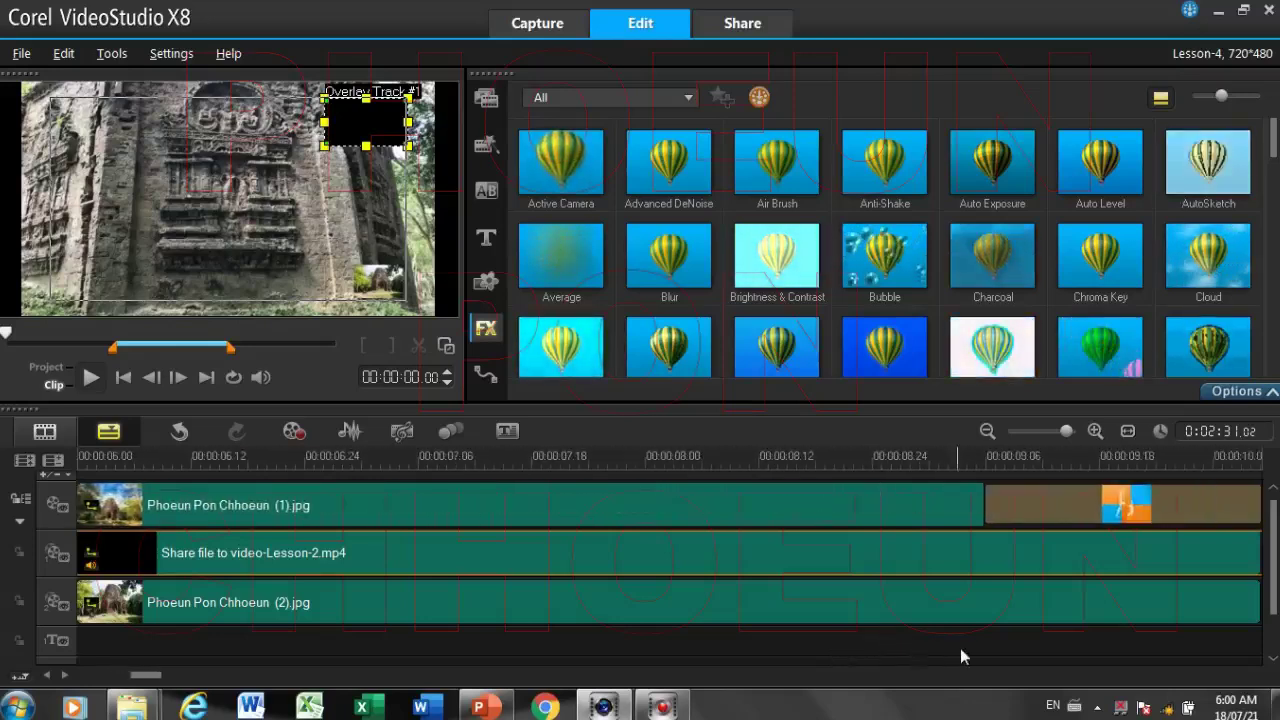
pyautogui.scroll(-8, 961, 649)
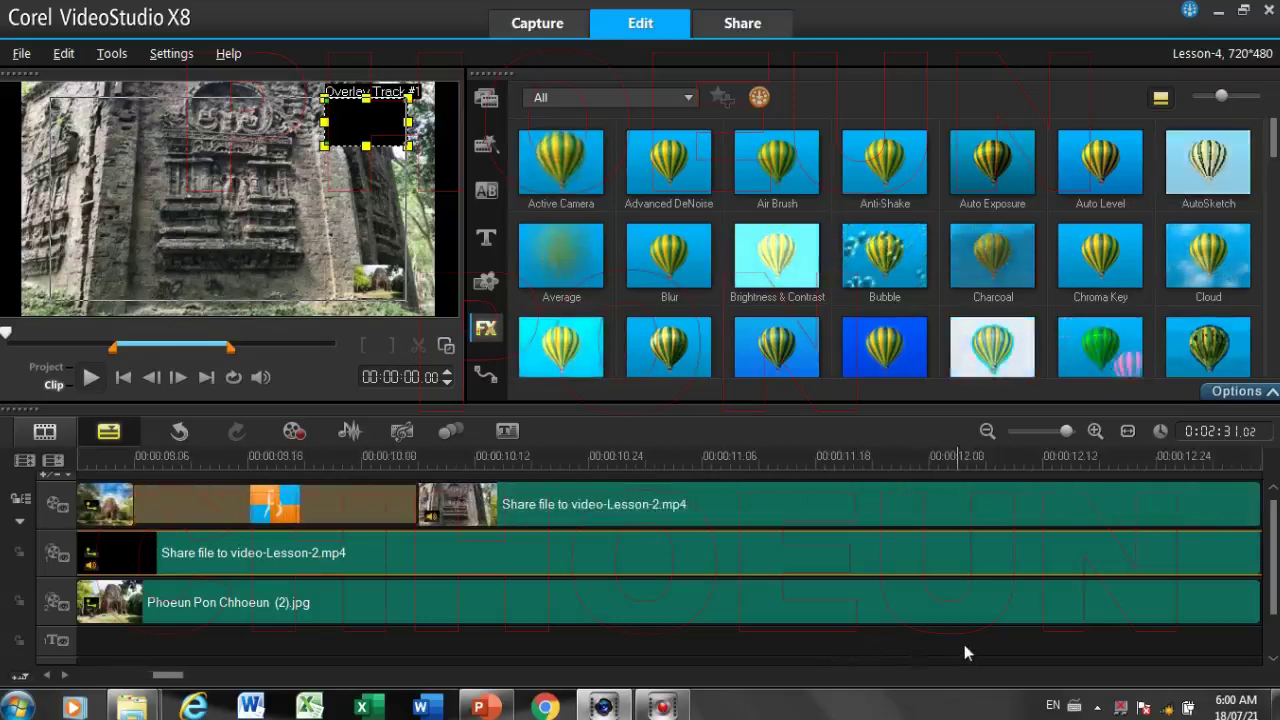
pyautogui.scroll(-8, 964, 648)
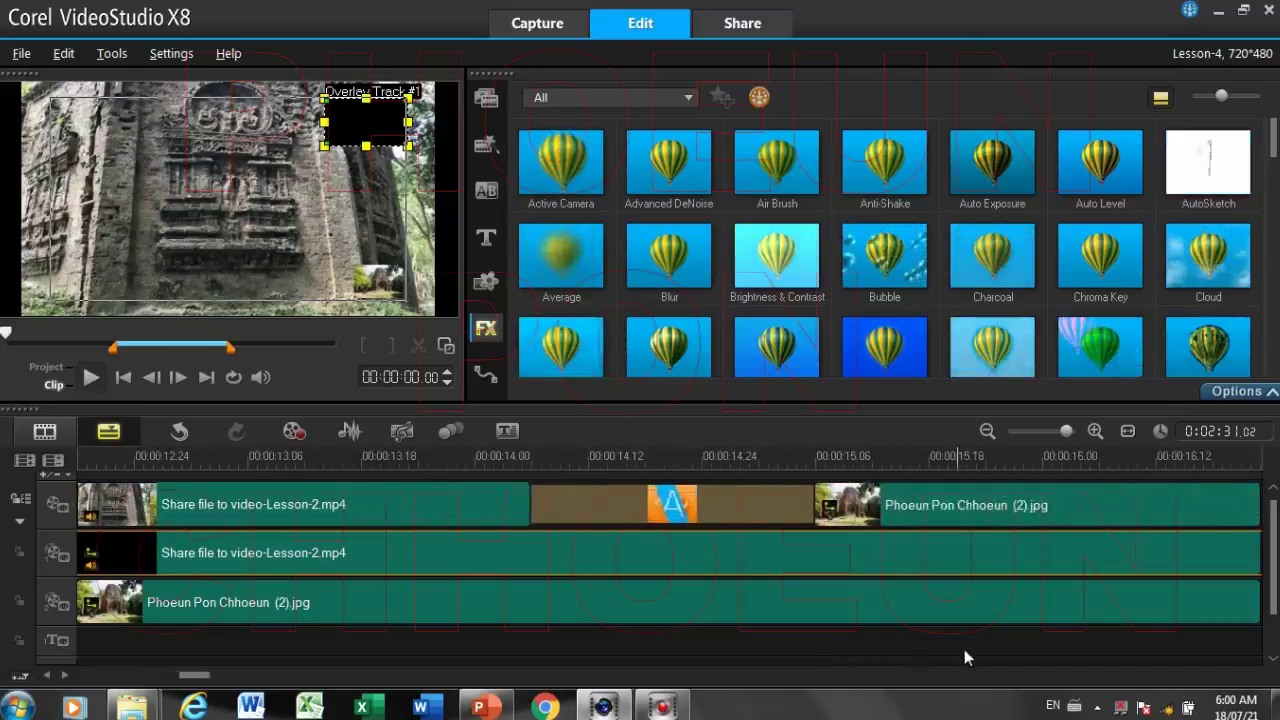
pyautogui.scroll(-8, 975, 644)
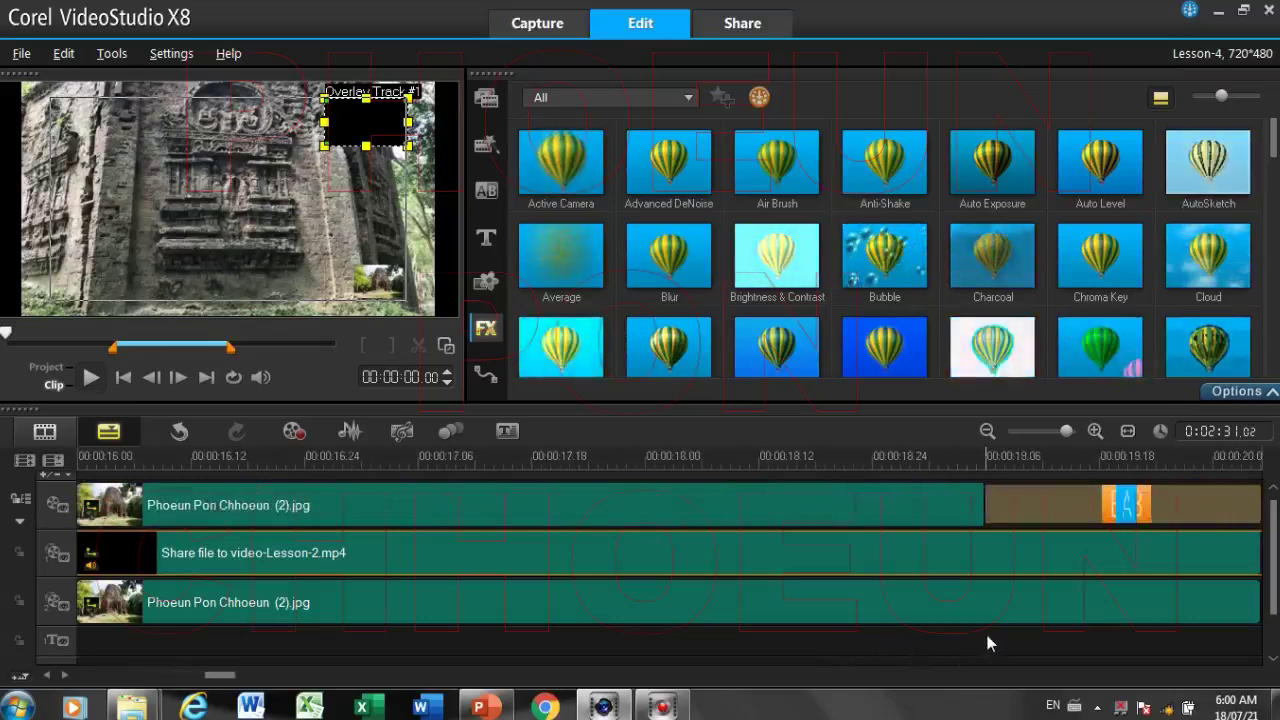
pyautogui.scroll(-4, 986, 640)
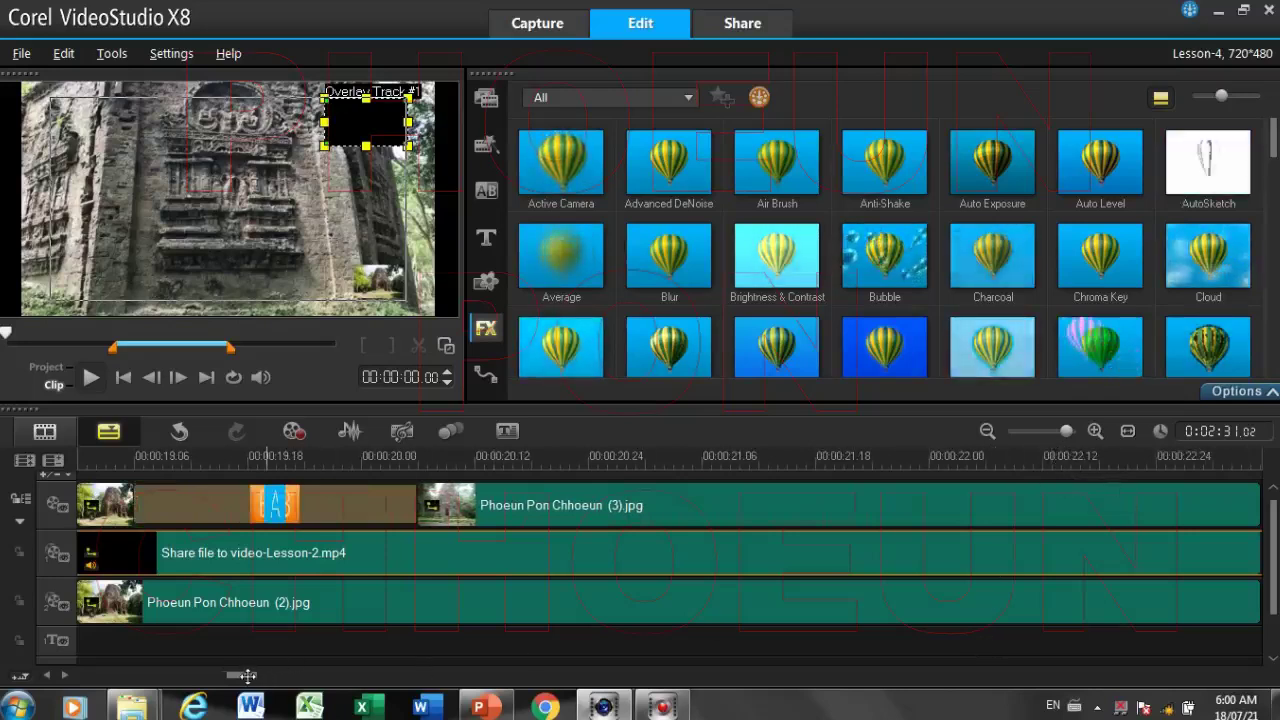
# Trim the end of the first overlay track 1 clip back to about 00:00:56.26
pyautogui.moveTo(249, 675); pyautogui.dragTo(411, 677)
pyautogui.moveTo(429, 678); pyautogui.dragTo(515, 677)
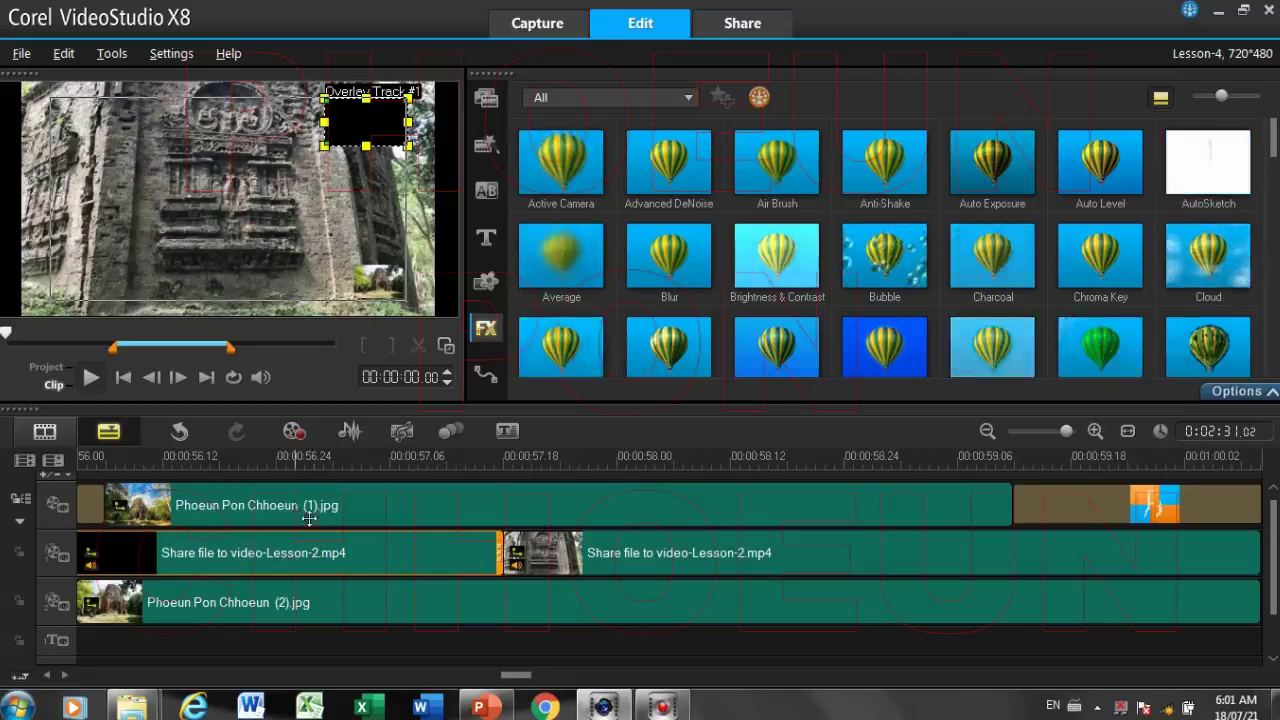
pyautogui.moveTo(498, 548); pyautogui.dragTo(691, 567)
# Move the second and third overlay track 1 clips together against the end of the first clip and check the join close up
pyautogui.scroll(-3, 760, 580)
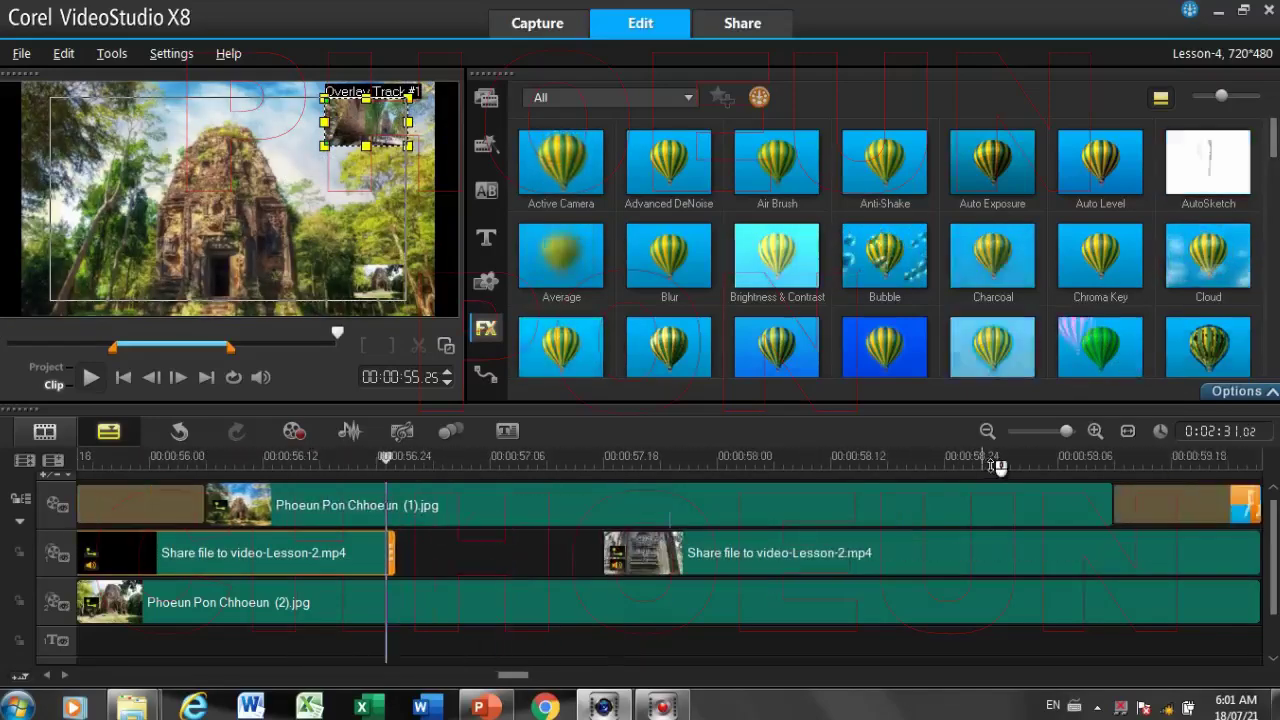
pyautogui.scroll(-4, 998, 462)
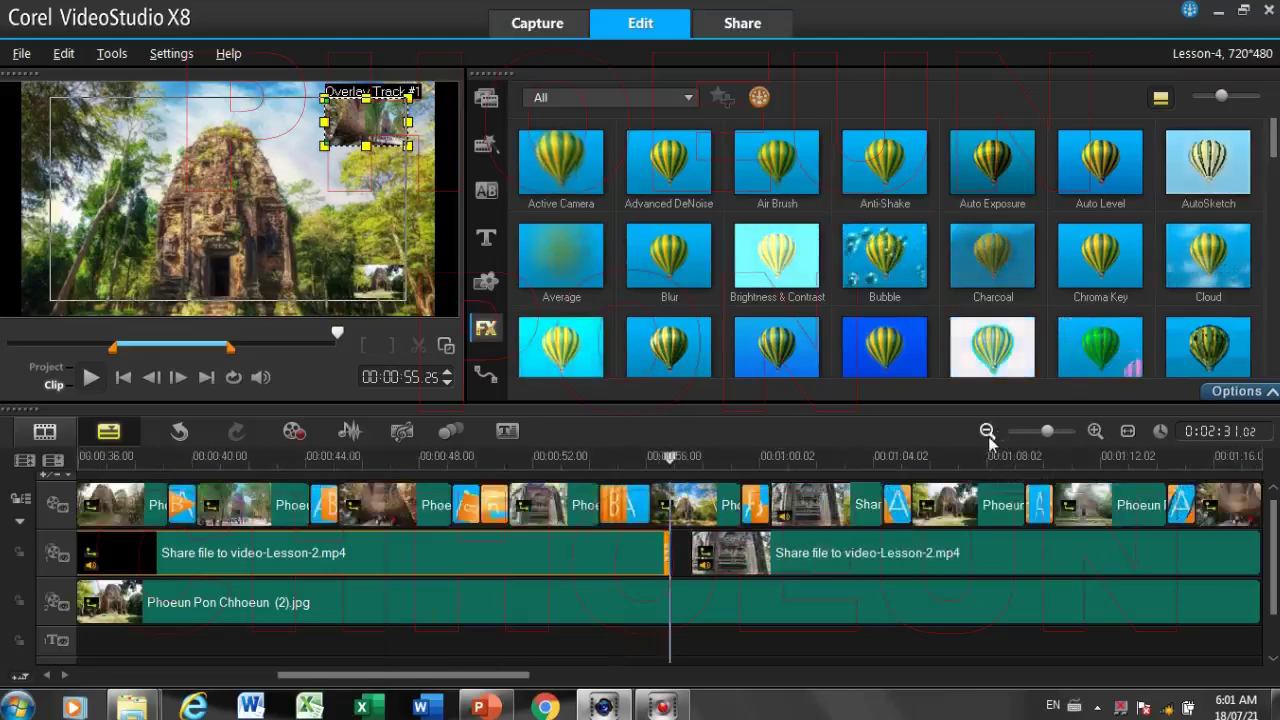
pyautogui.scroll(-2, 1008, 430)
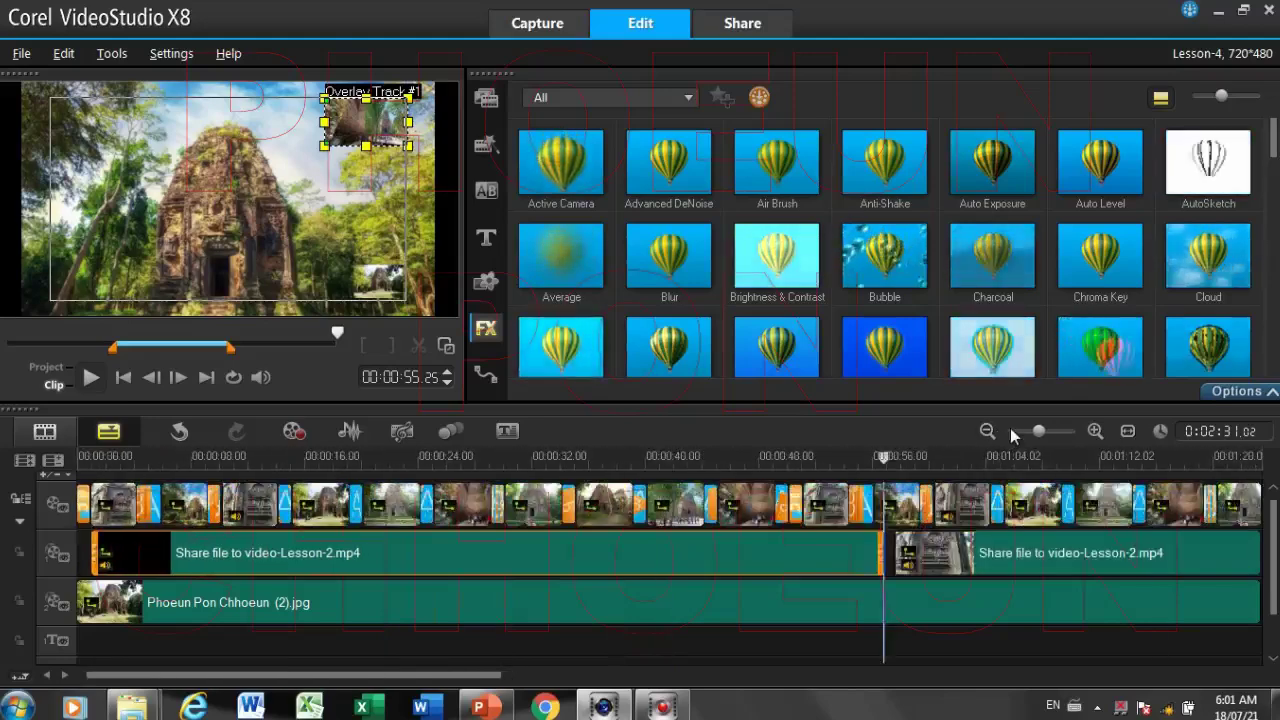
pyautogui.scroll(-2, 1050, 505)
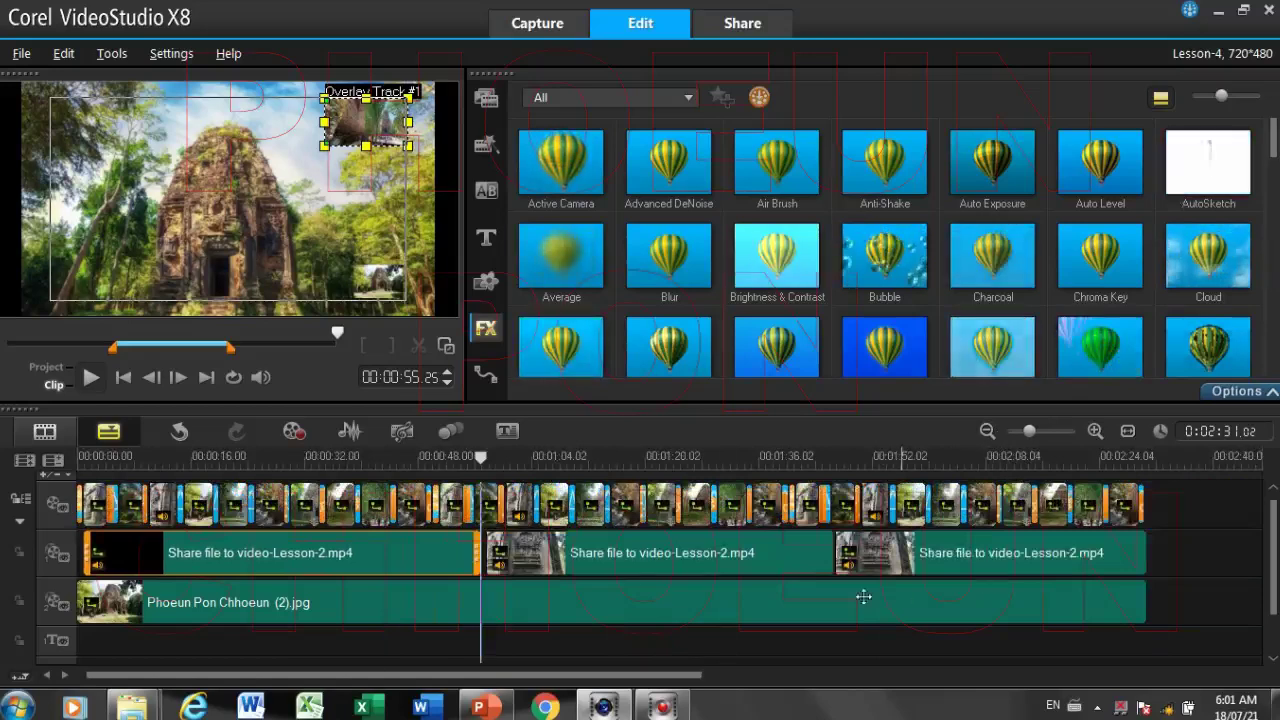
pyautogui.click(628, 556)
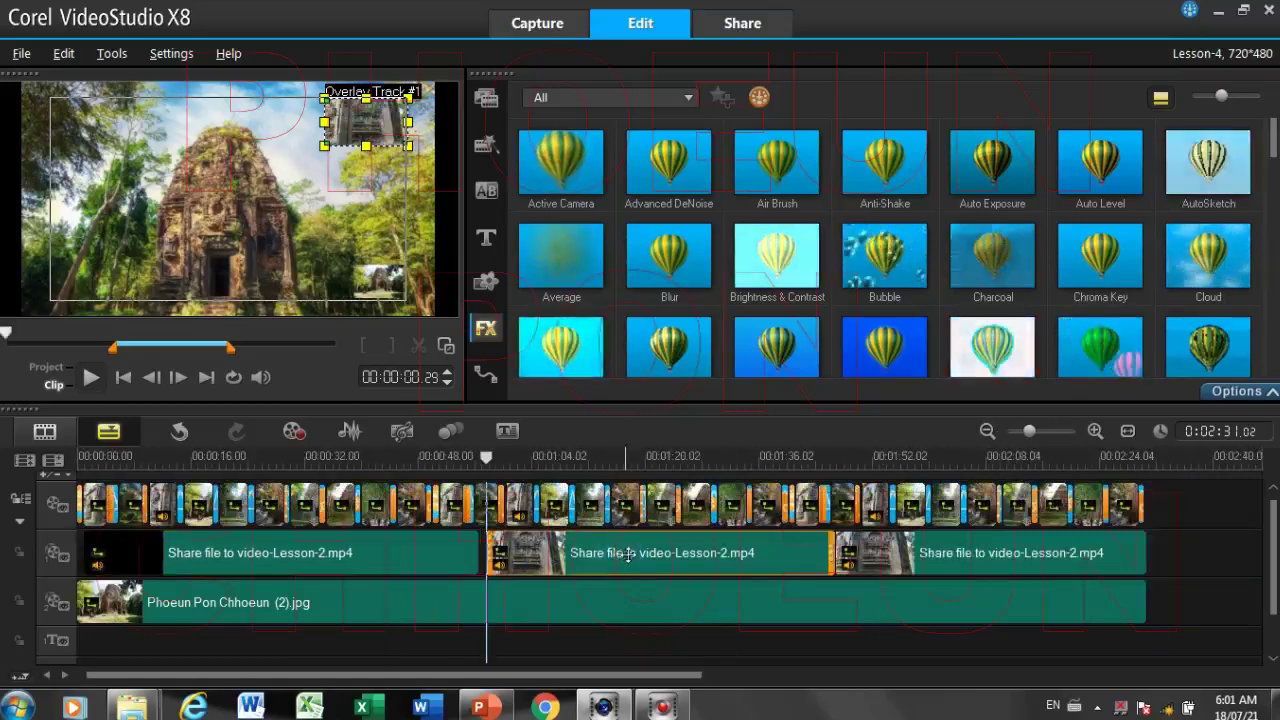
pyautogui.click(1045, 552)
pyautogui.moveTo(1050, 550); pyautogui.dragTo(834, 578)
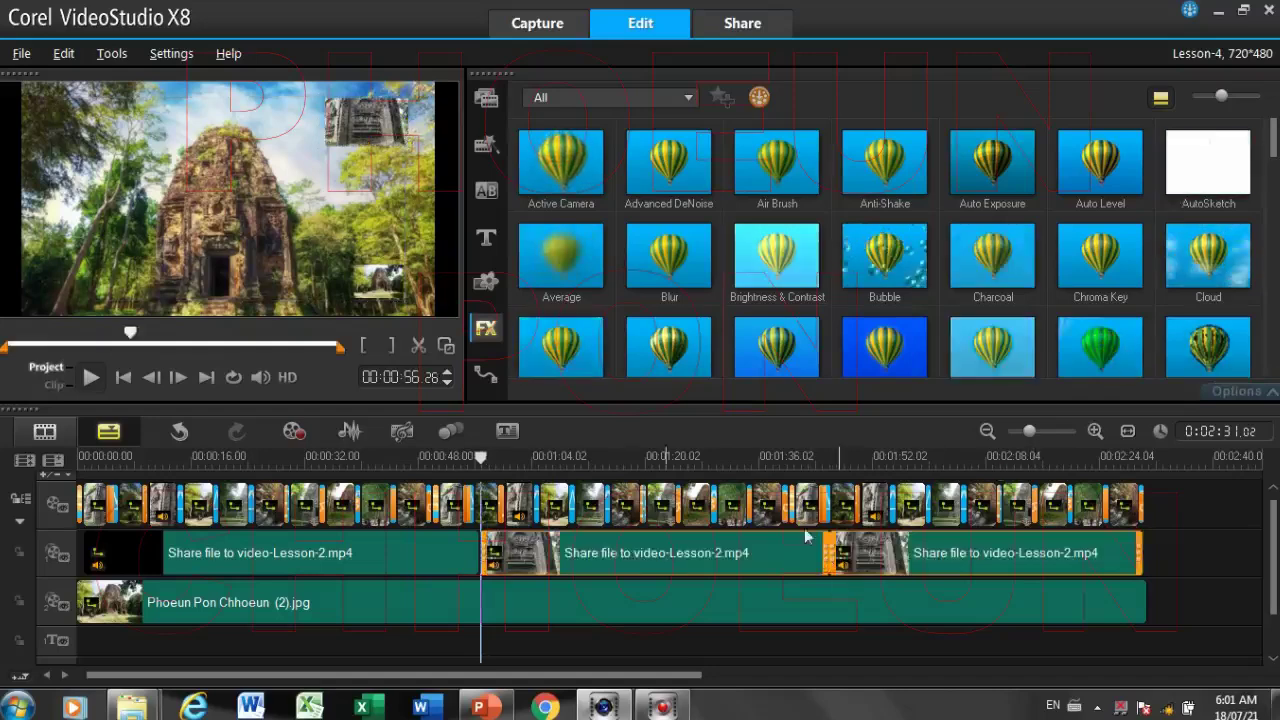
pyautogui.click(1067, 433)
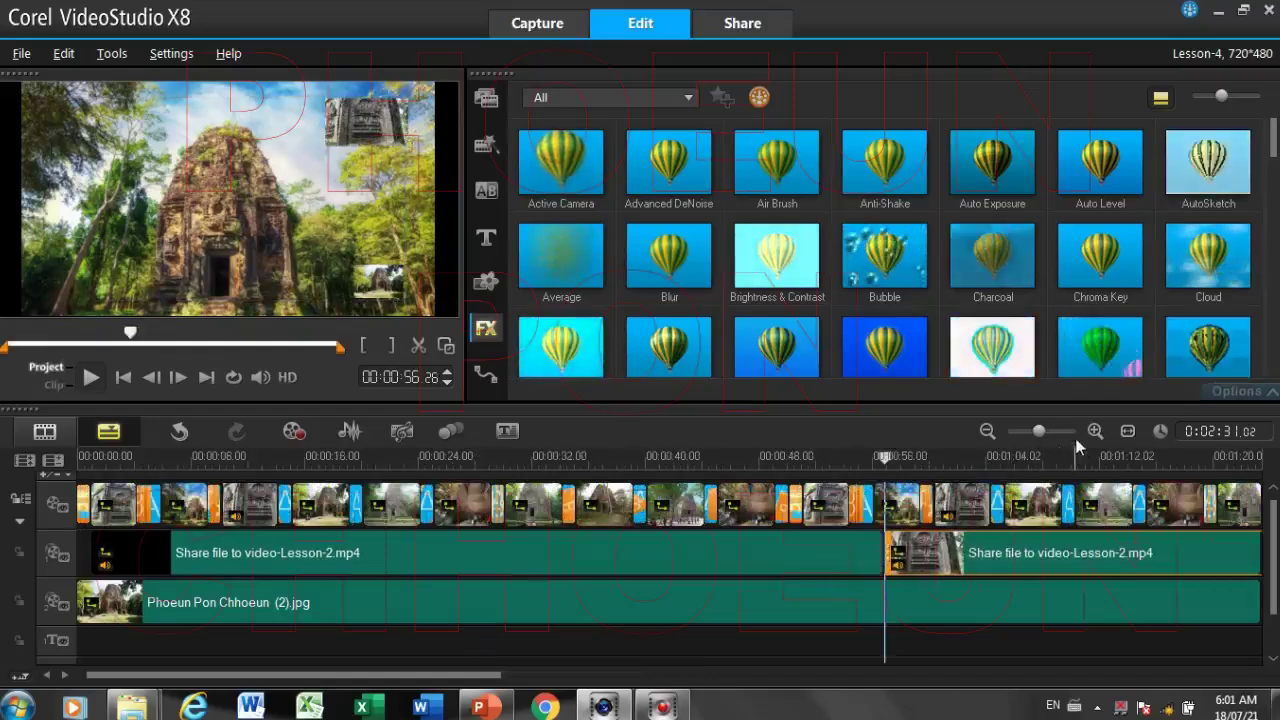
pyautogui.click(1072, 432)
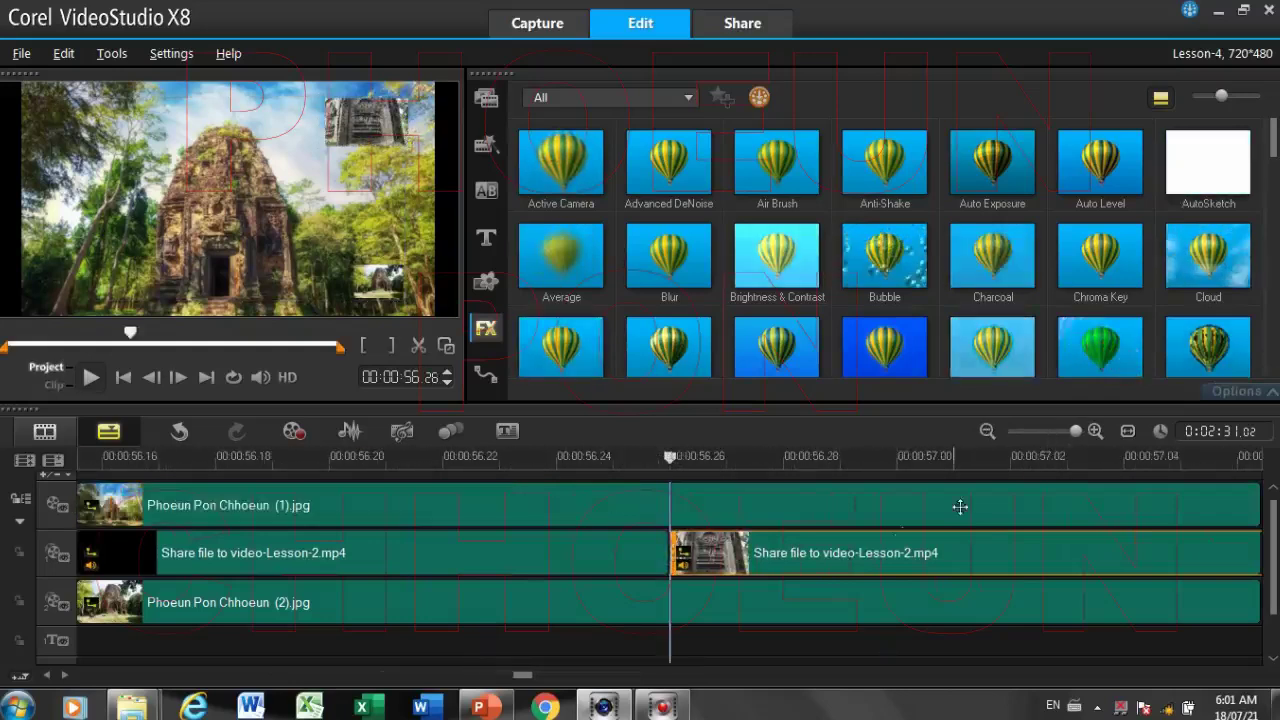
# Trim the end of the overlay track 2 photo to line up with the end of the last overlay track 1 clip
pyautogui.click(1043, 433)
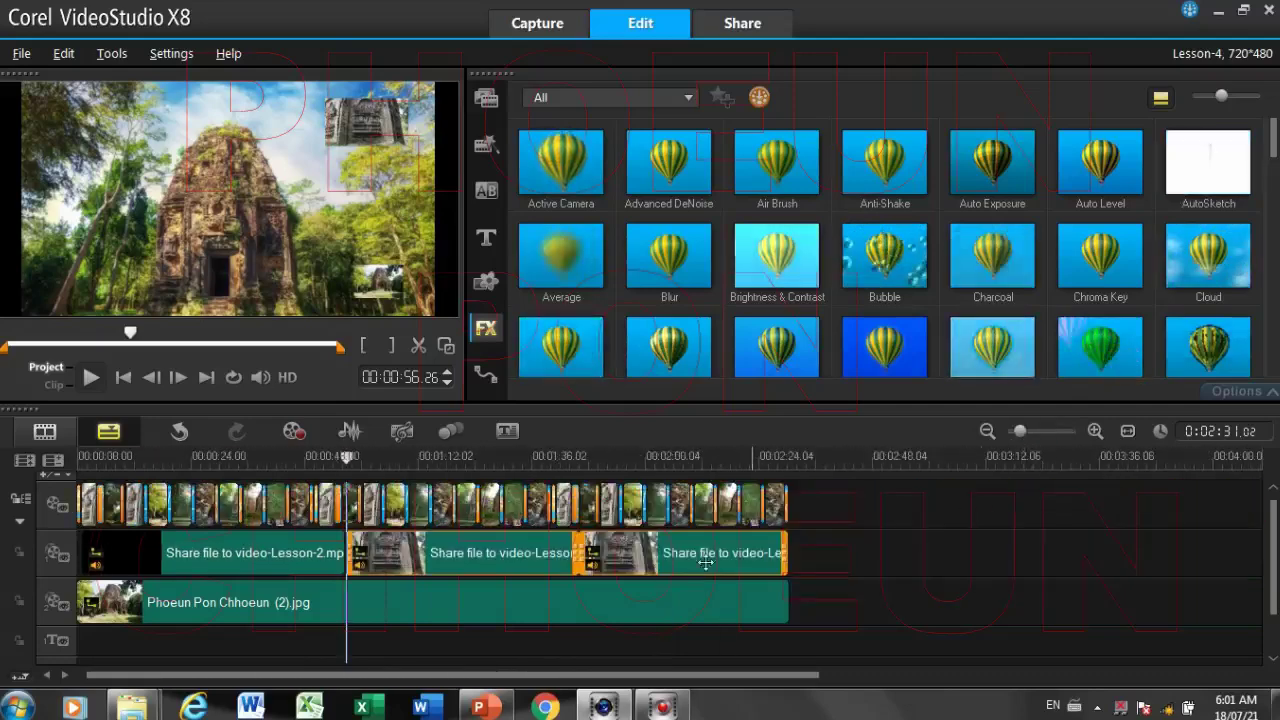
pyautogui.click(768, 605)
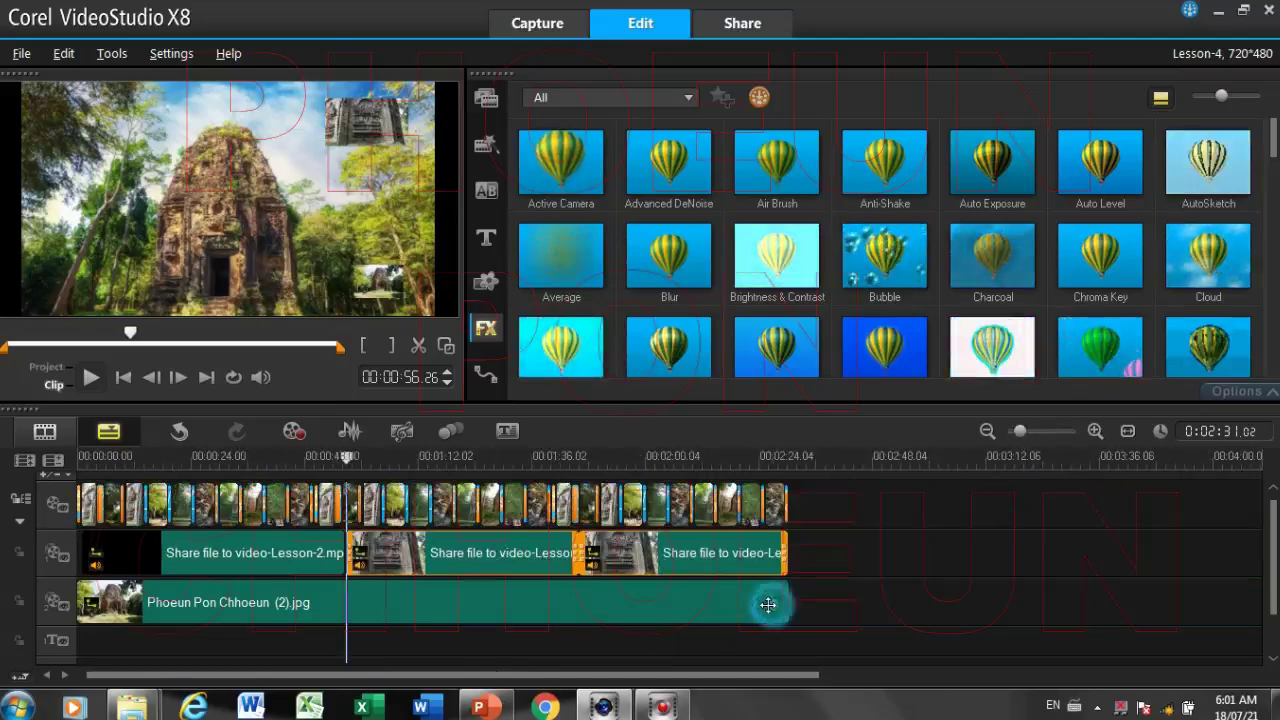
pyautogui.click(800, 455)
pyautogui.click(1072, 438)
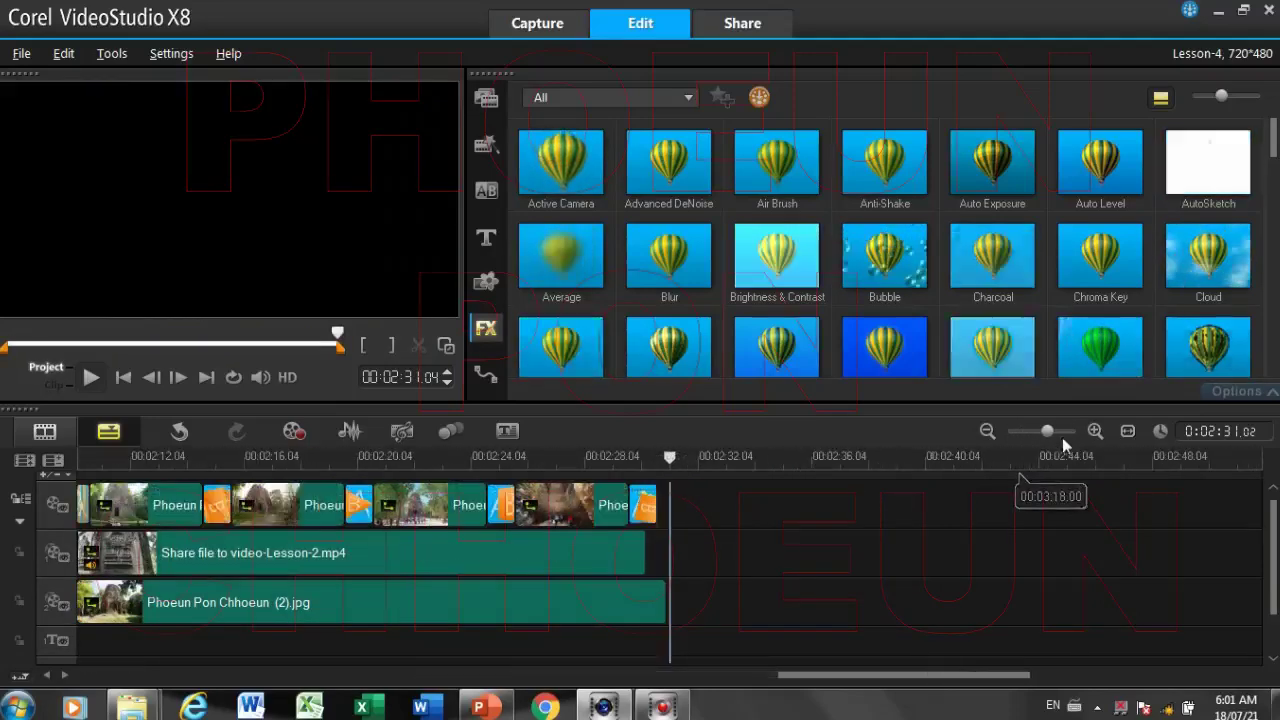
pyautogui.moveTo(665, 457); pyautogui.dragTo(588, 480)
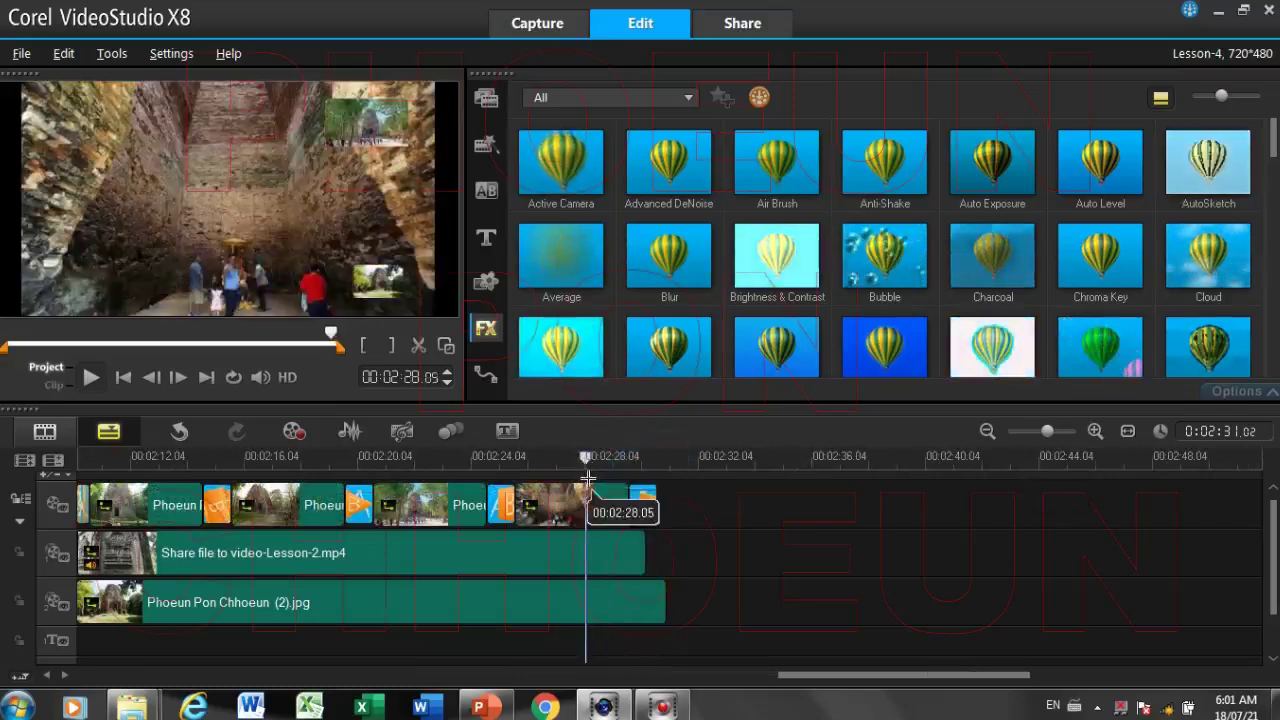
pyautogui.click(635, 598)
pyautogui.moveTo(665, 603); pyautogui.dragTo(645, 601)
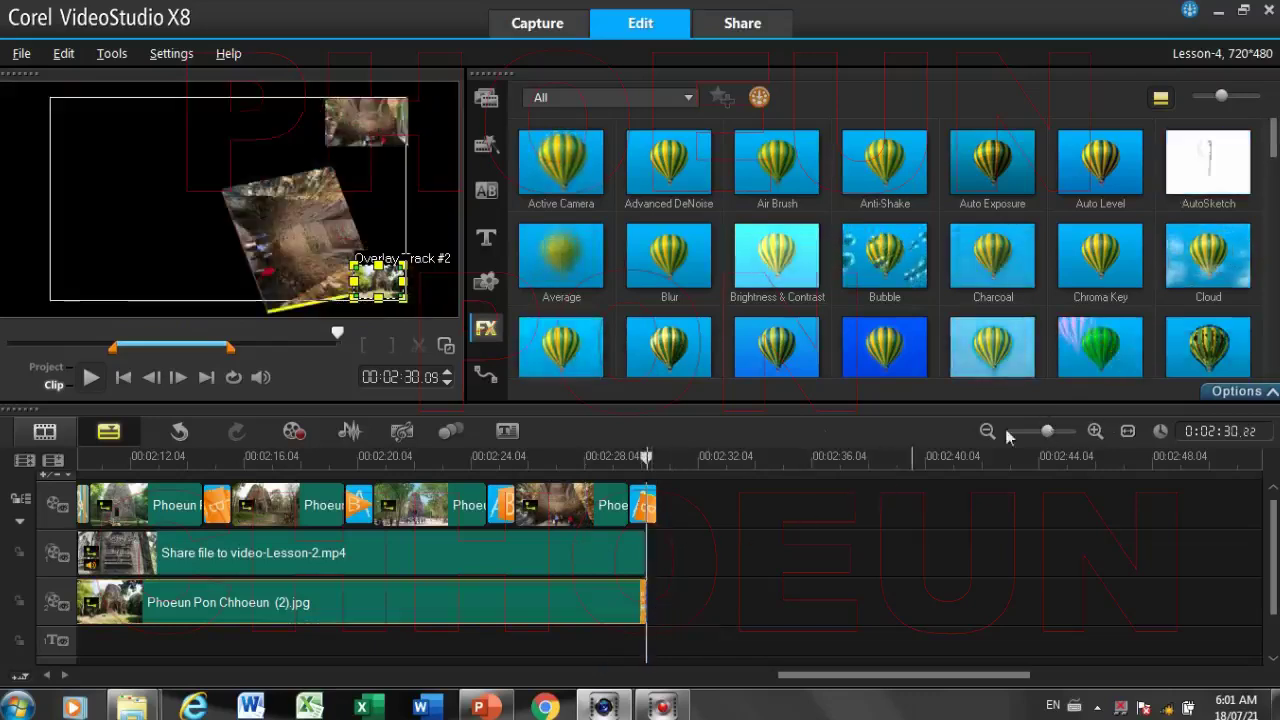
# Play back the end of the project from 00:02:27.20
pyautogui.click(643, 456)
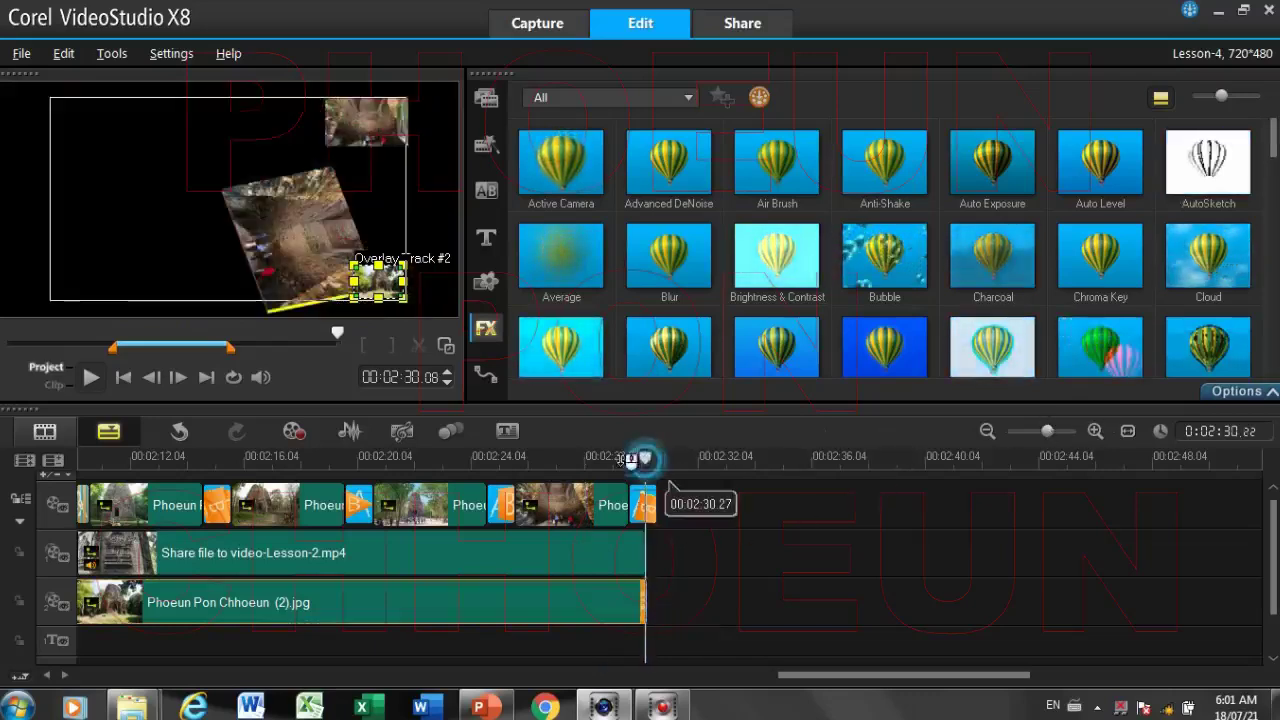
pyautogui.click(571, 456)
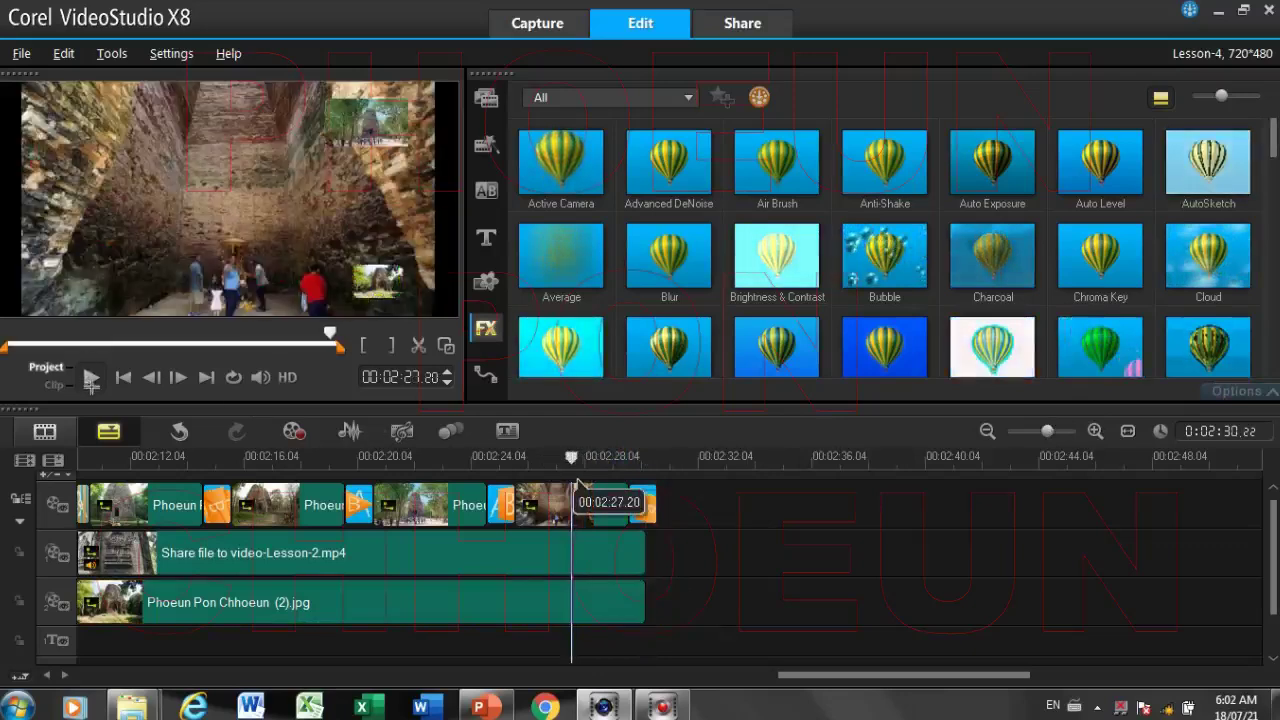
pyautogui.click(90, 380)
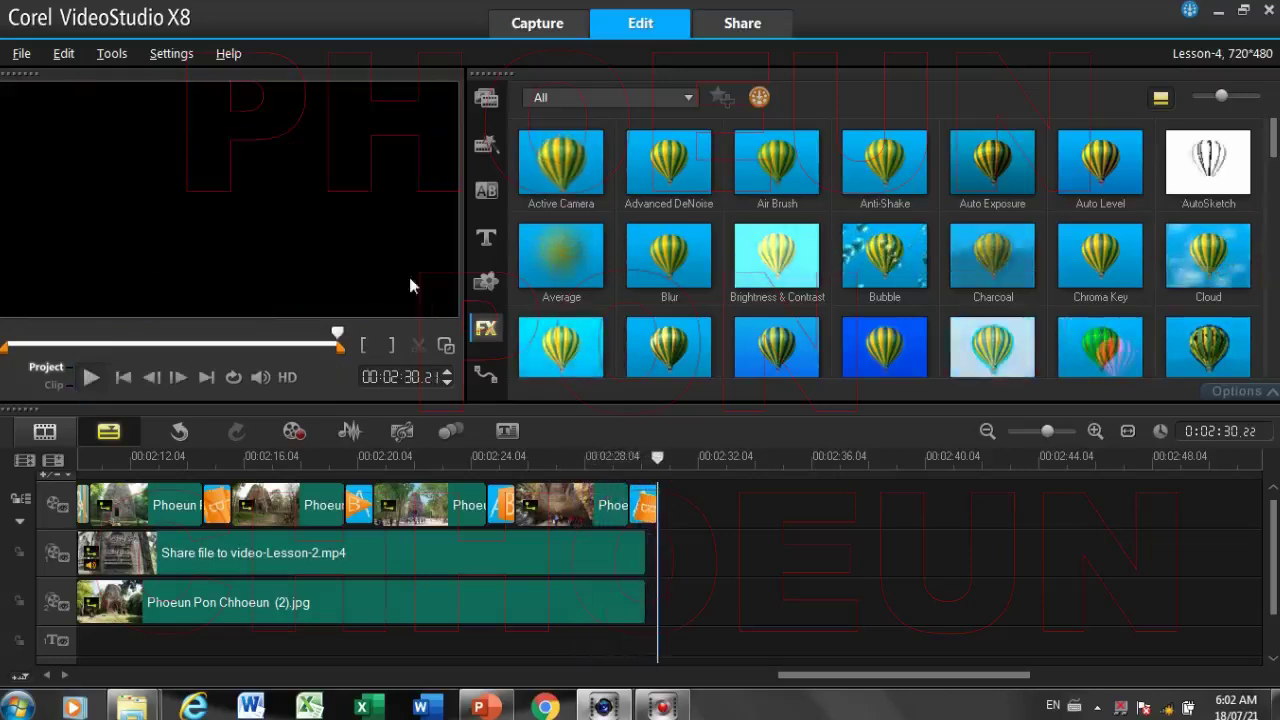
# Show the whole sequence in the timeline and save the project
pyautogui.scroll(-5, 1011, 444)
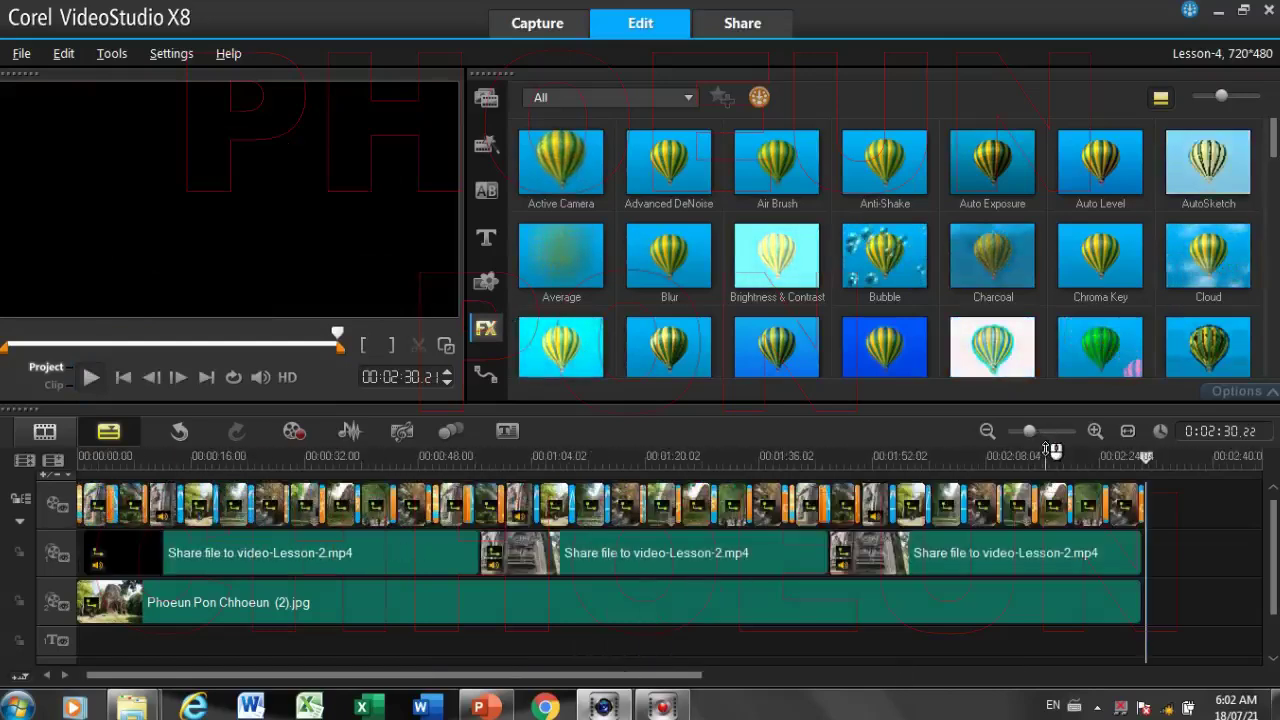
pyautogui.click(24, 56)
pyautogui.click(48, 145)
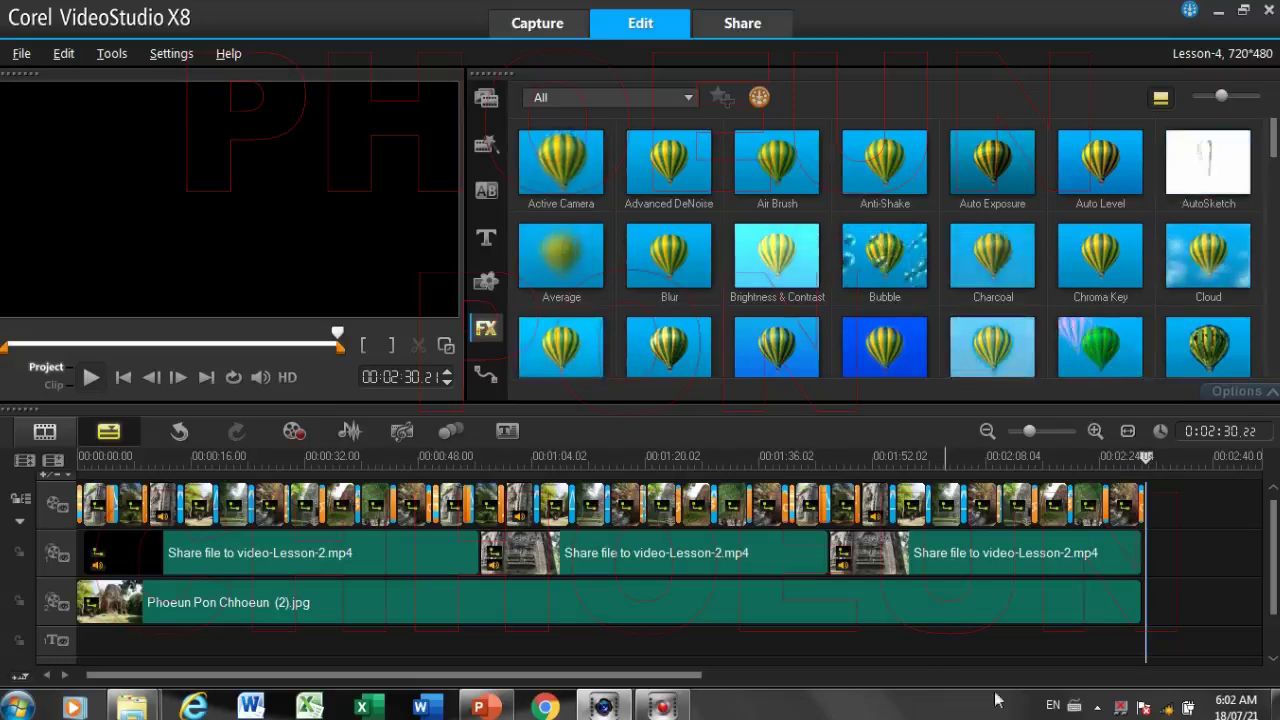
# Switch to PowerPoint and review slides 12 and 14 on adding and deleting overlay, title and music tracks
pyautogui.click(479, 707)
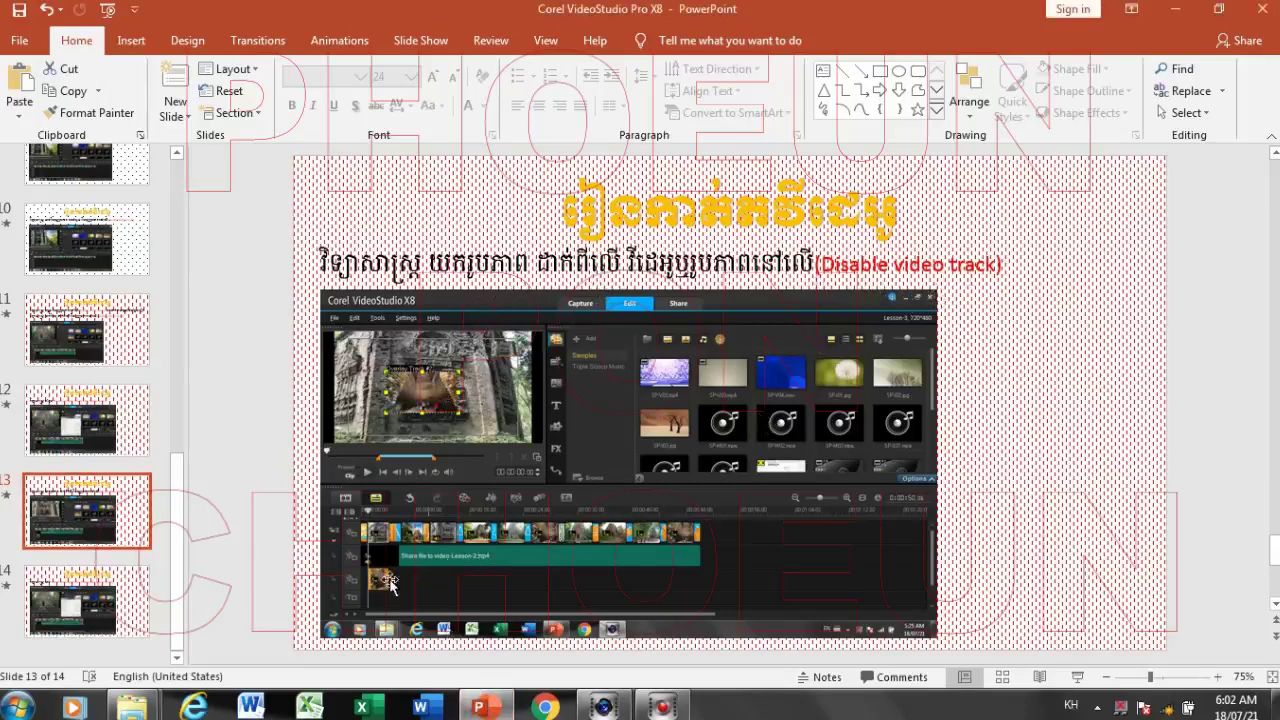
pyautogui.click(92, 596)
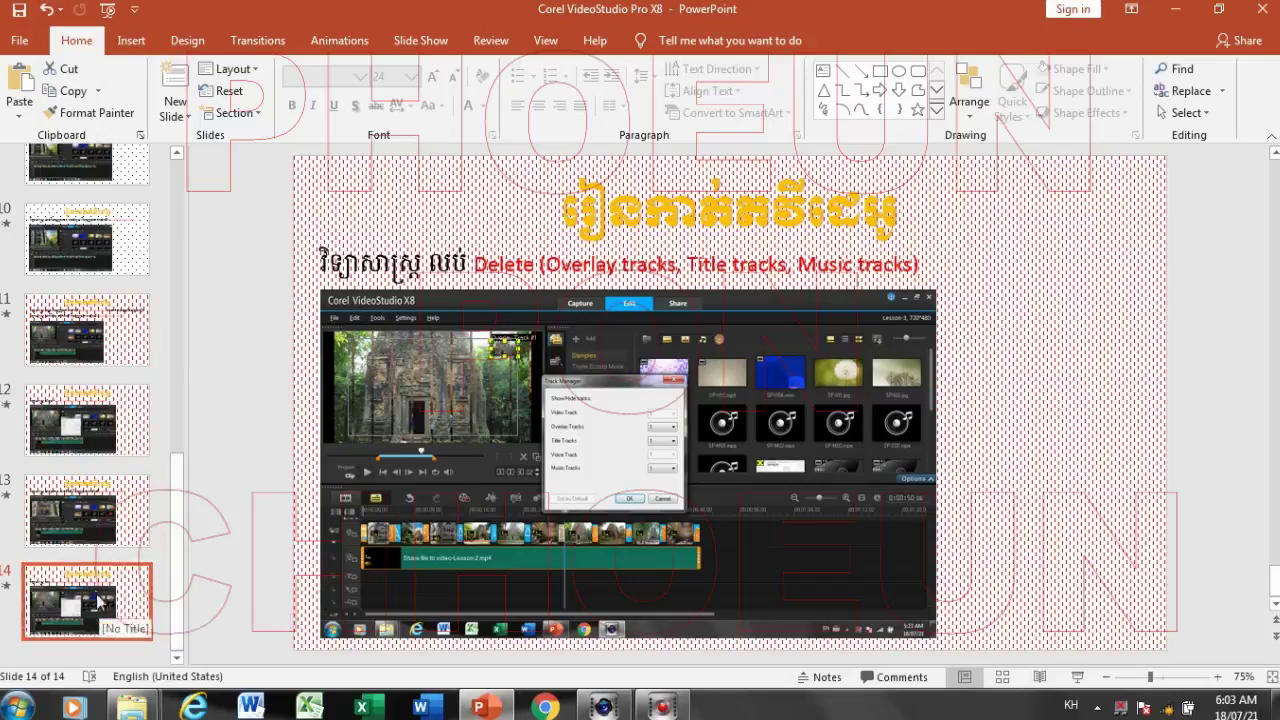
pyautogui.click(70, 418)
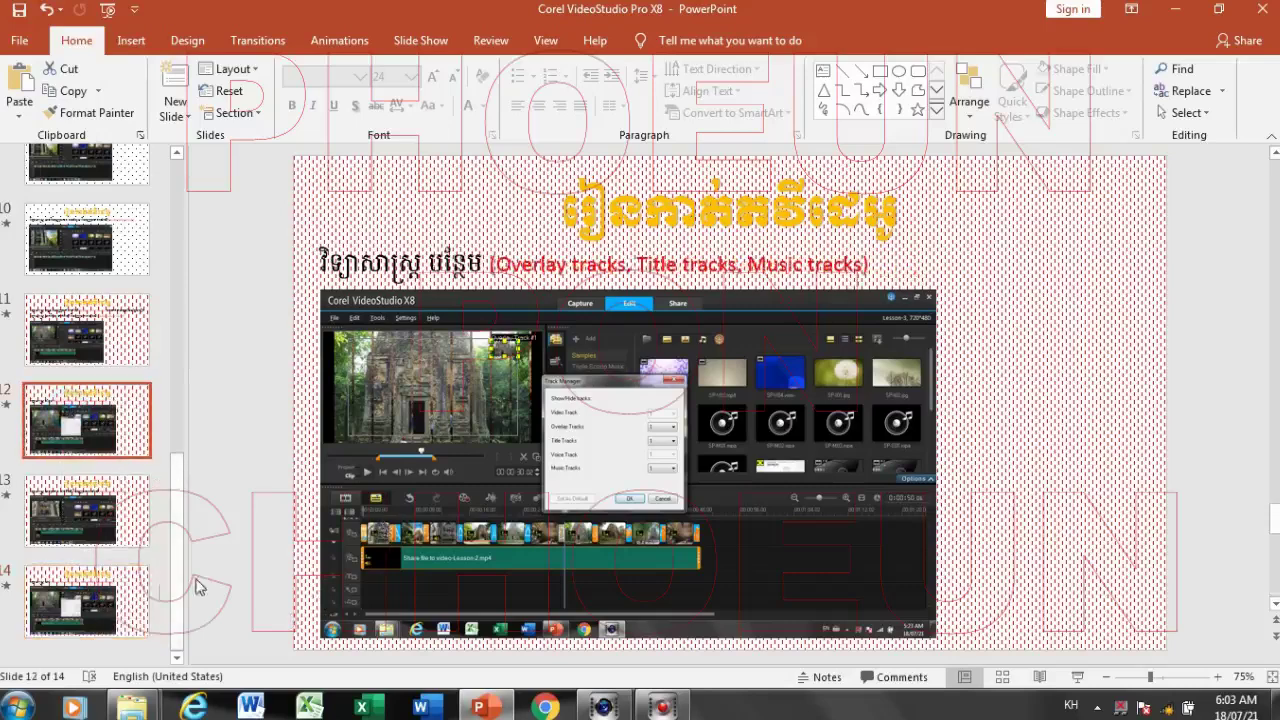
pyautogui.click(92, 604)
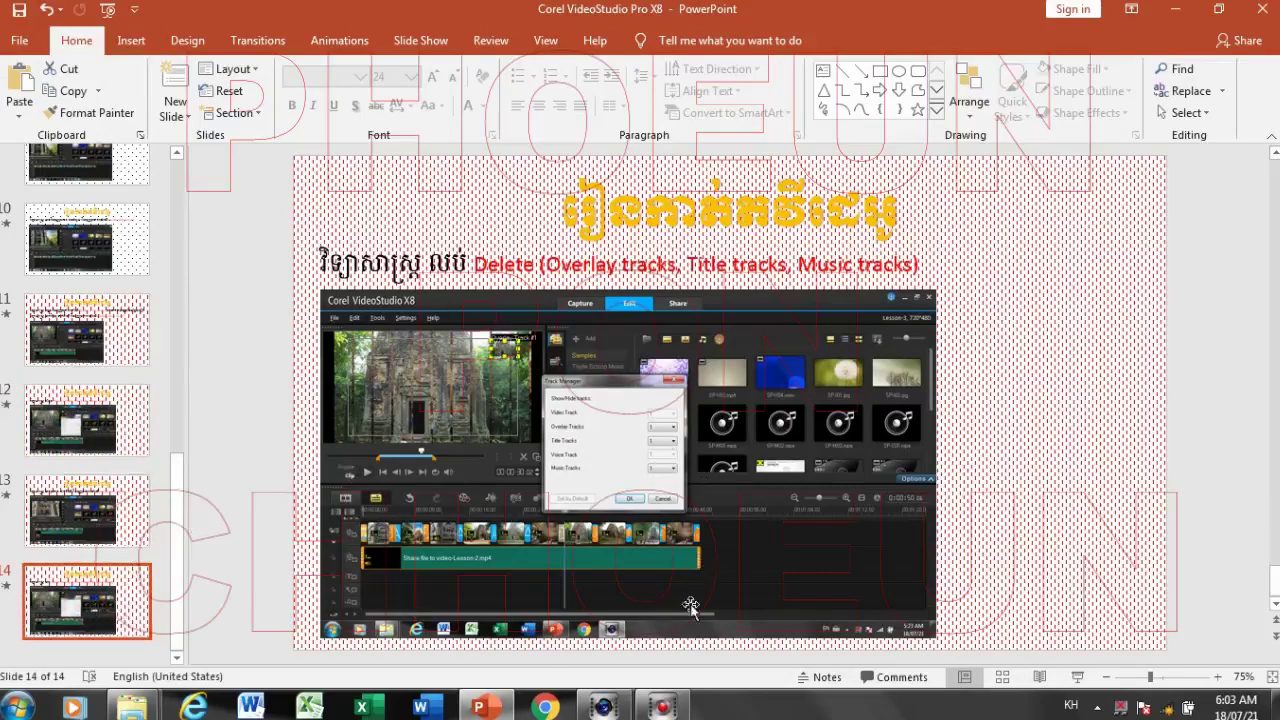
# Return to VideoStudio and set the number of overlay tracks to 3 in the Track Manager
pyautogui.click(620, 712)
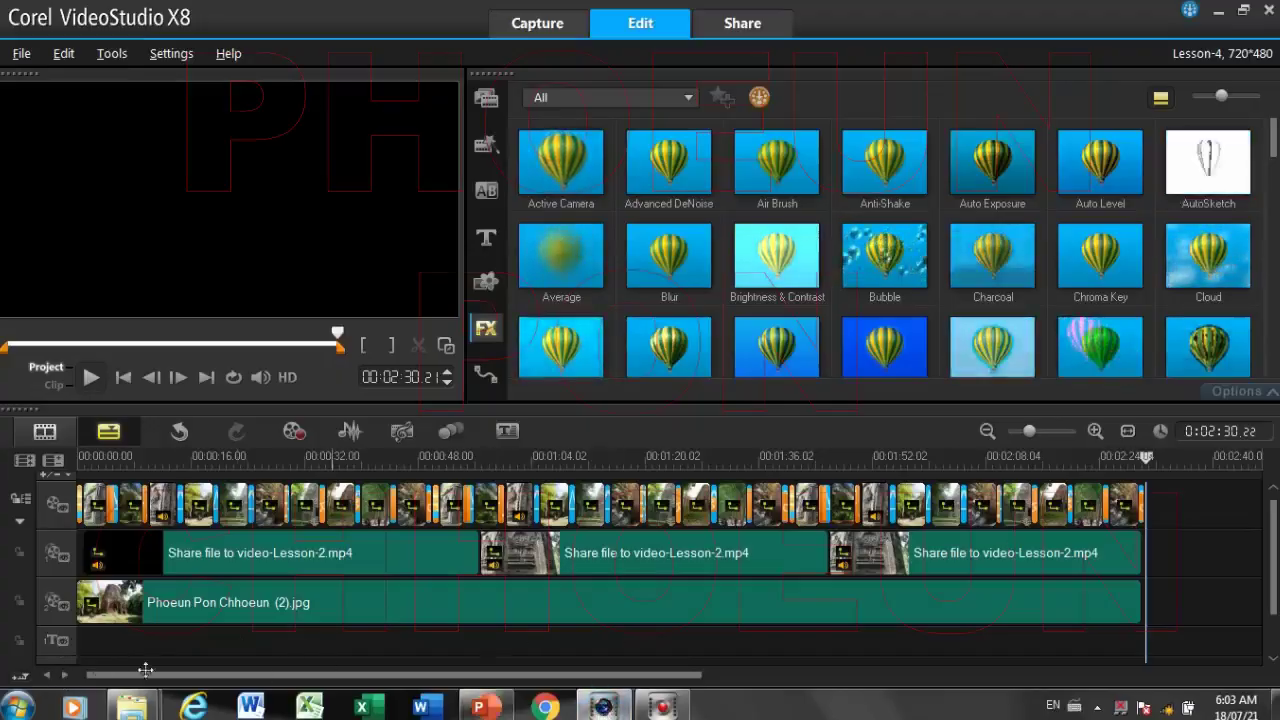
pyautogui.rightClick(48, 618)
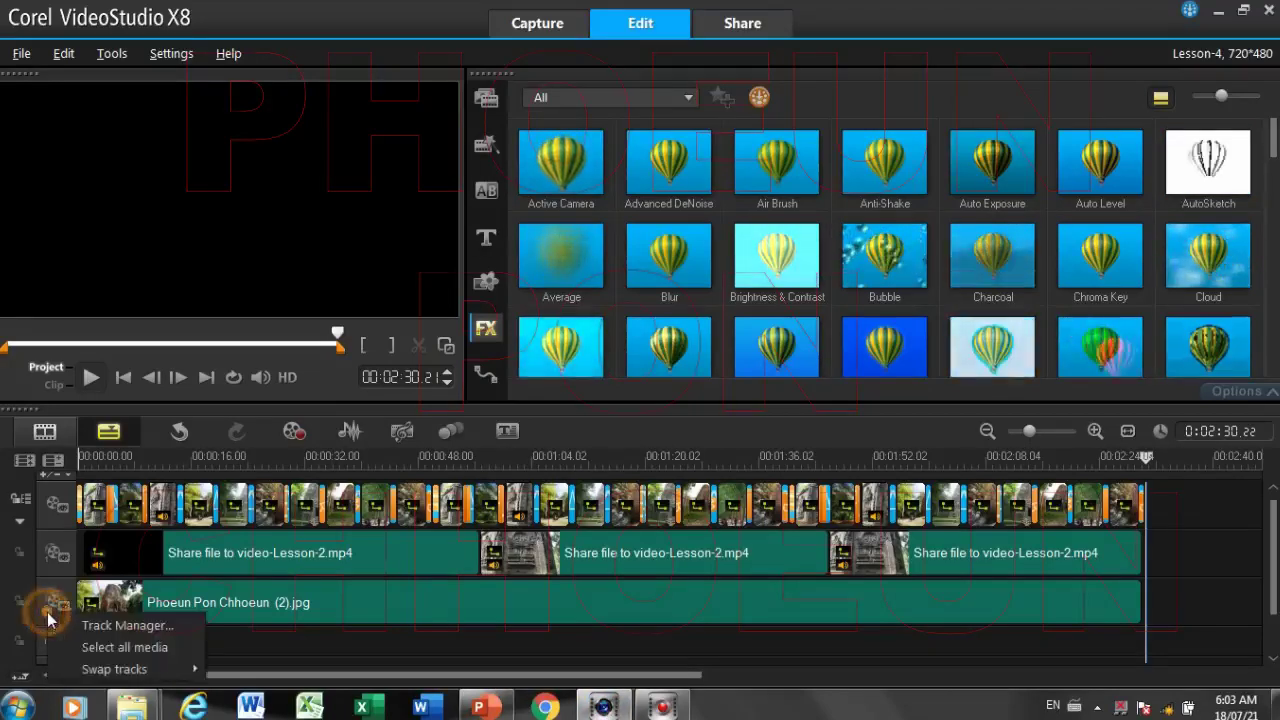
pyautogui.click(100, 626)
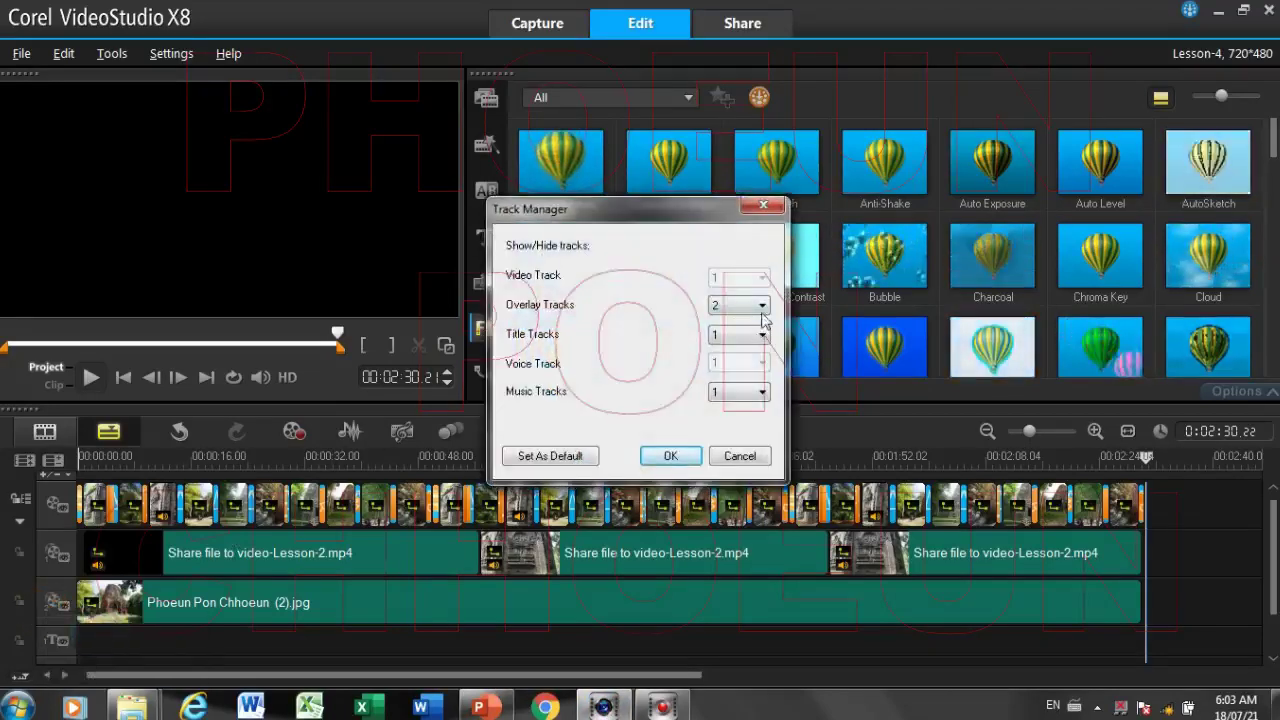
pyautogui.click(760, 306)
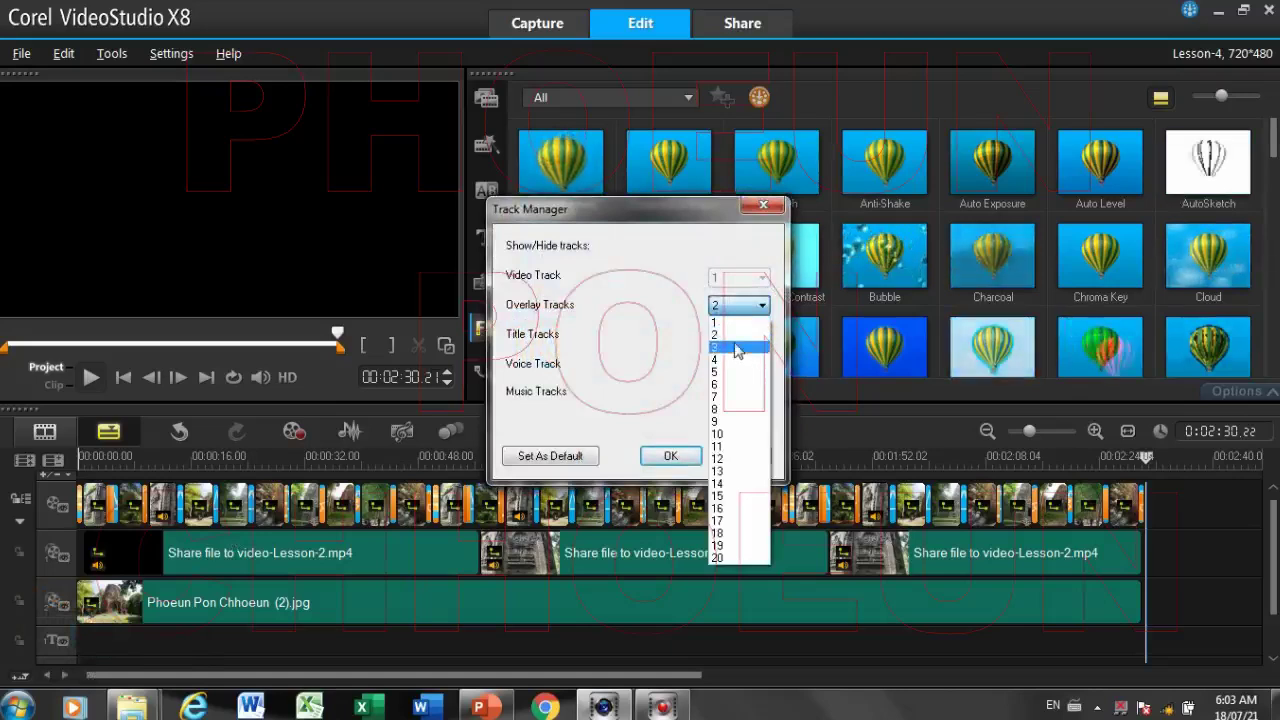
pyautogui.click(738, 347)
pyautogui.click(668, 456)
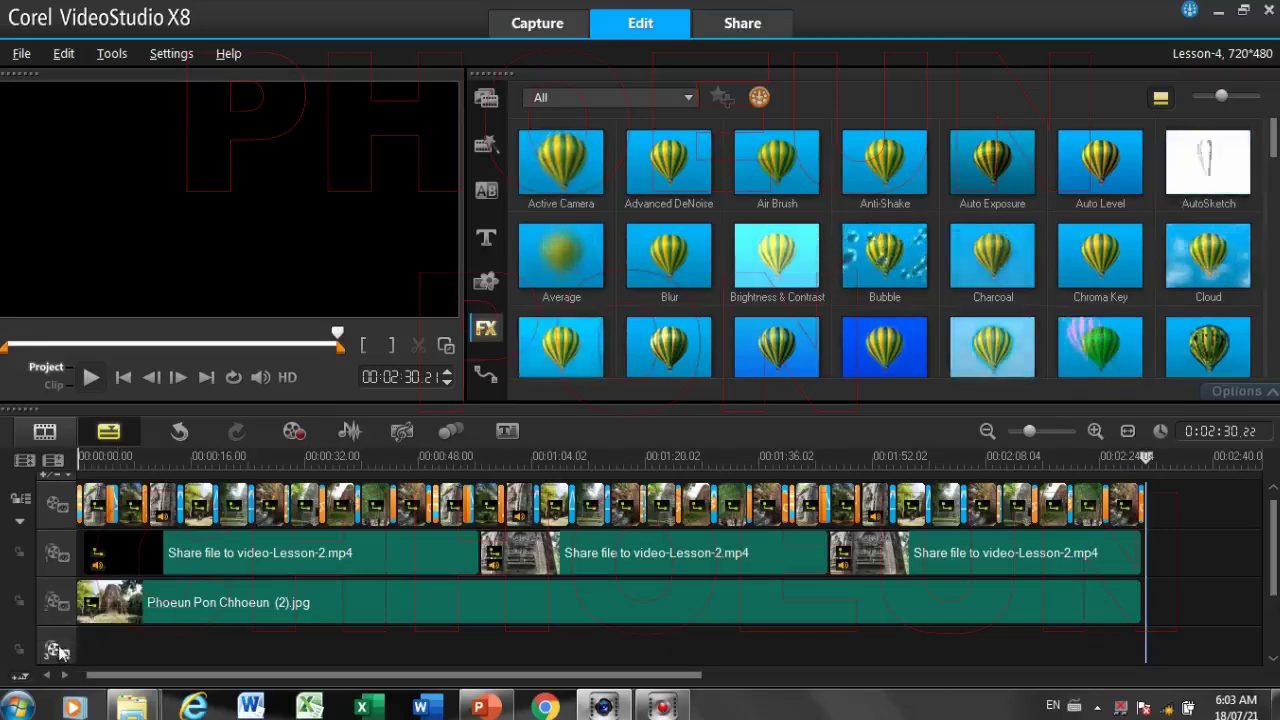
# Reduce the number of overlay tracks to 2 in the Track Manager
pyautogui.rightClick(60, 652)
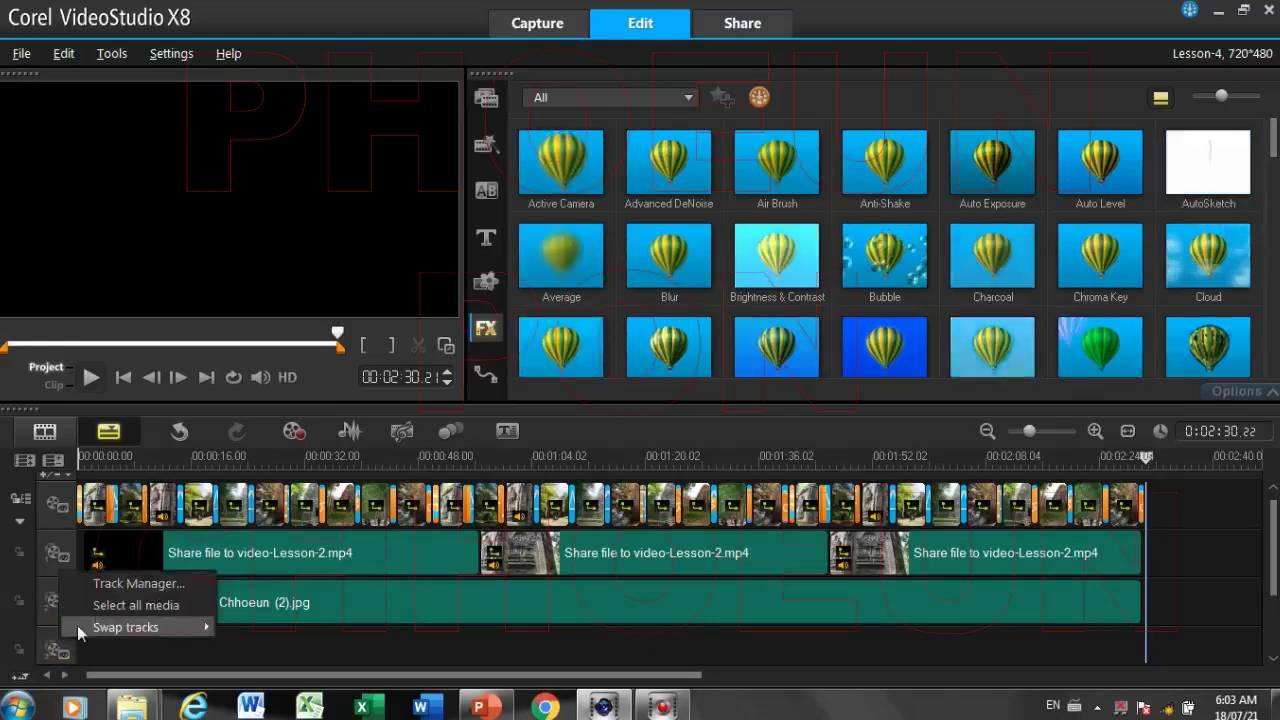
pyautogui.click(136, 584)
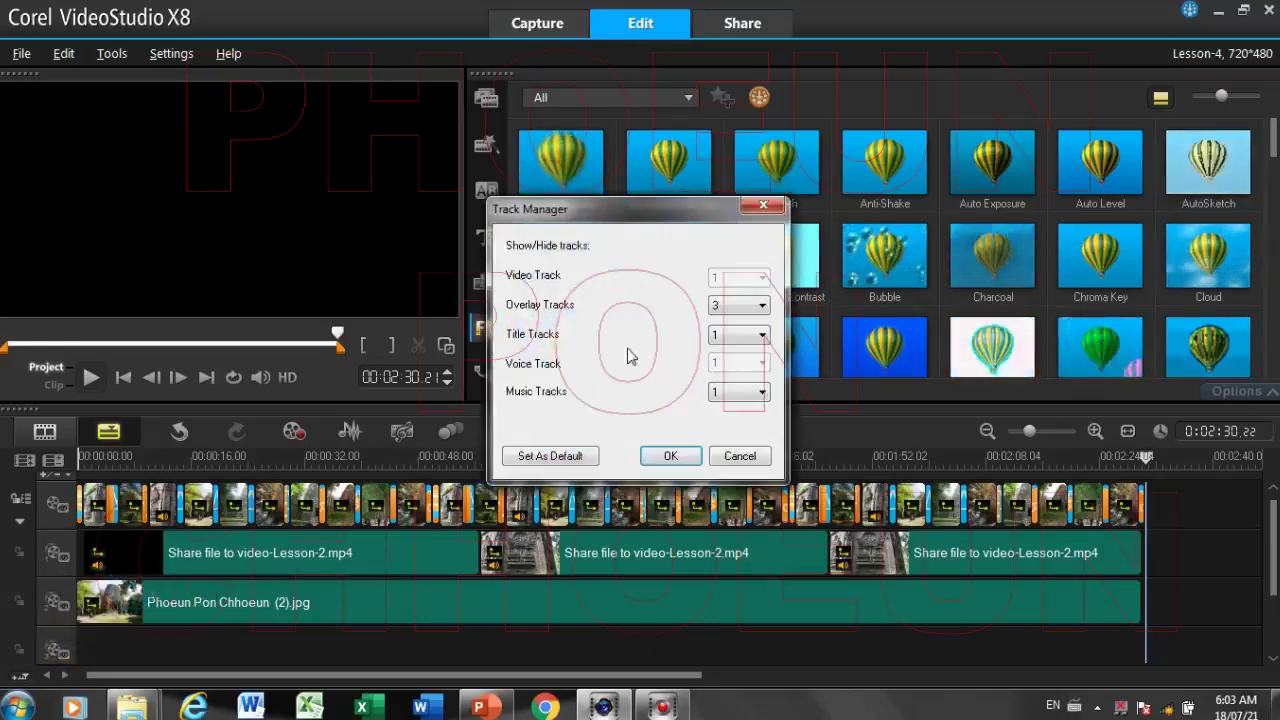
pyautogui.click(761, 305)
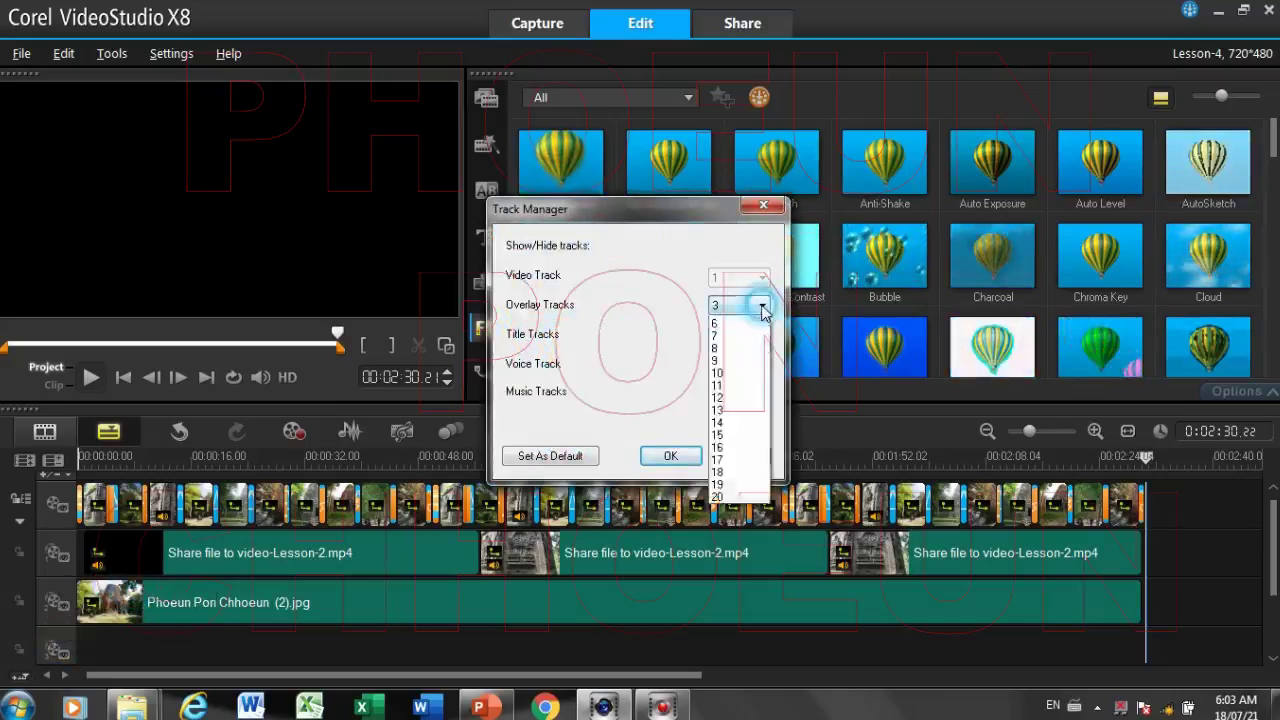
pyautogui.click(737, 335)
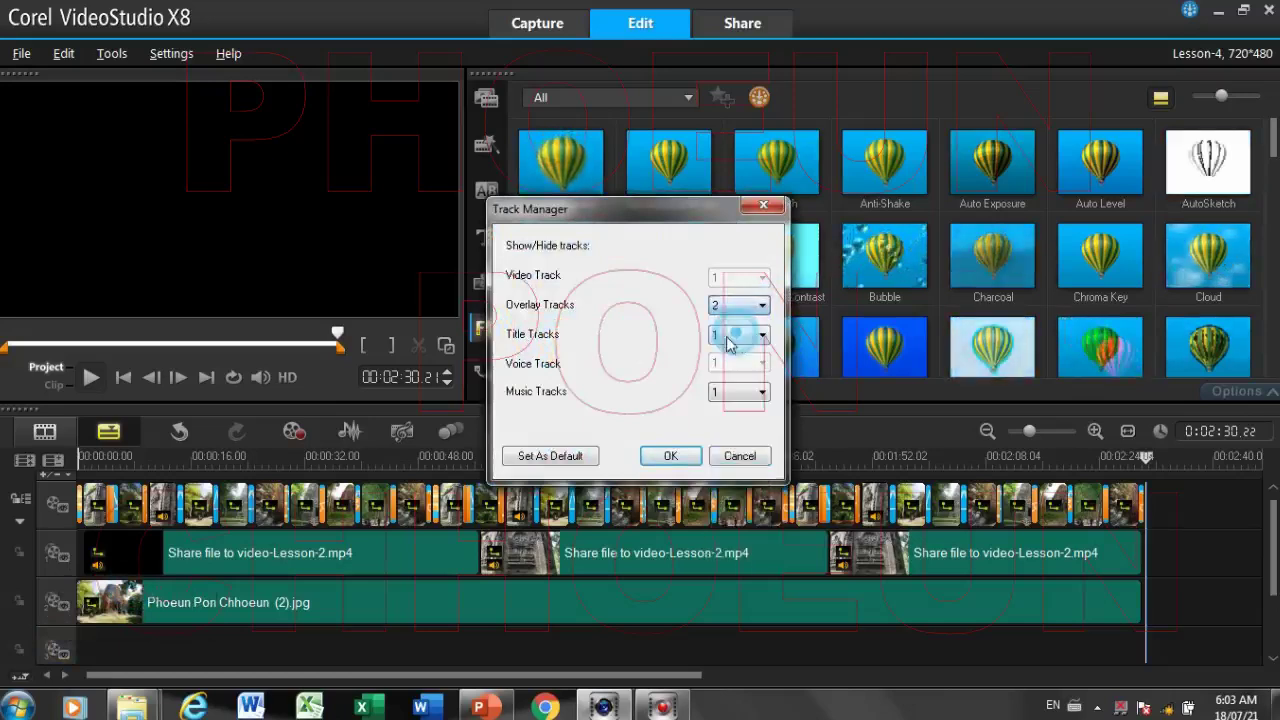
pyautogui.click(677, 458)
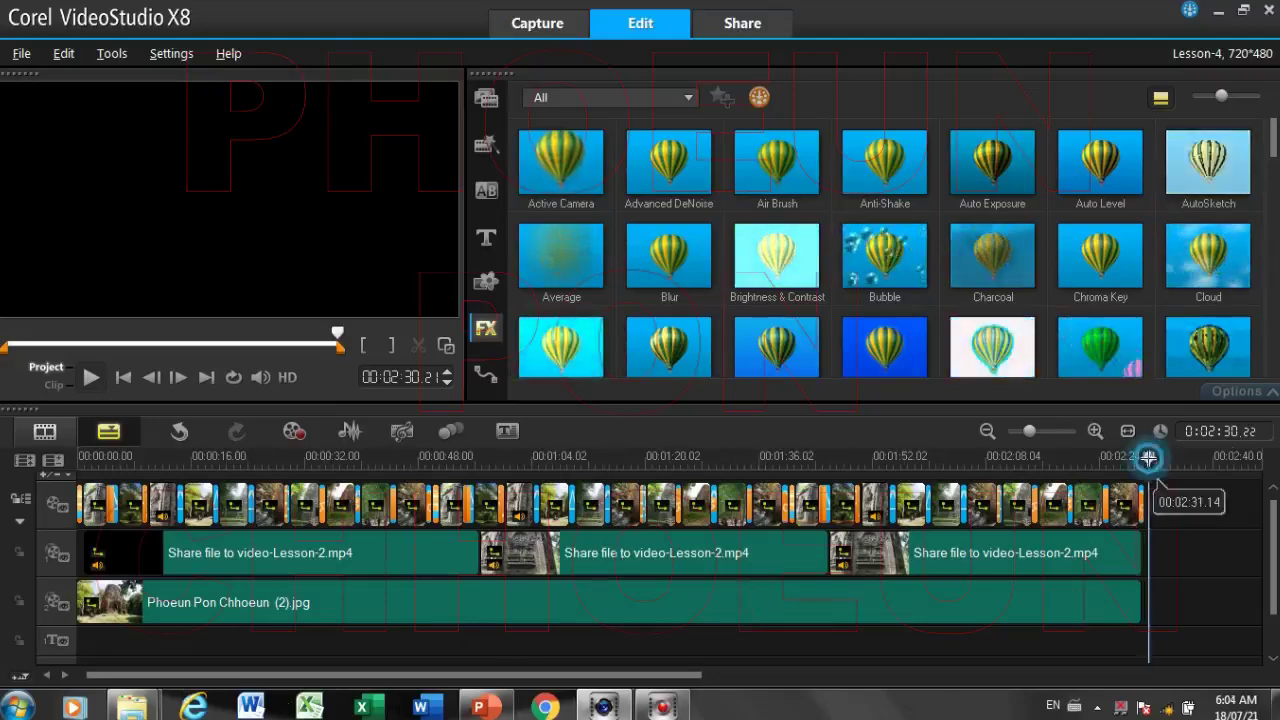
# Scrub the playhead back through the sequence to the start of the project
pyautogui.scroll(10, 1160, 490)
pyautogui.scroll(20, 1160, 490)
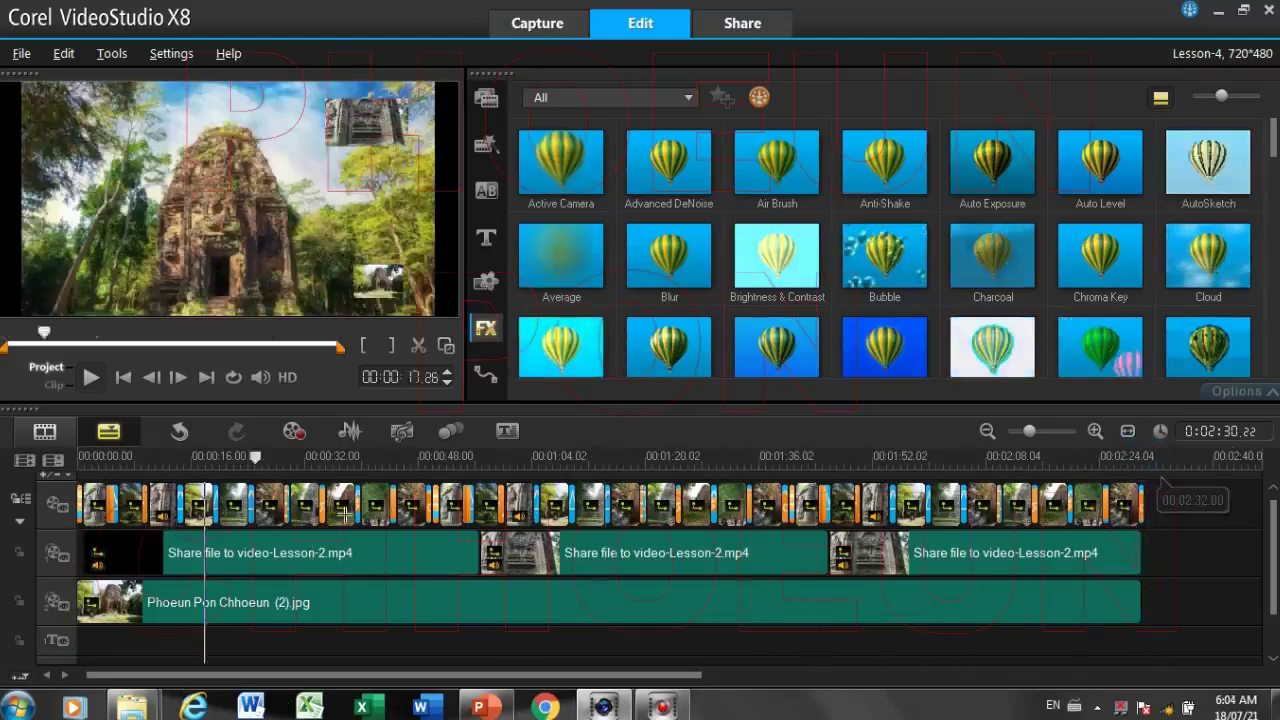
pyautogui.moveTo(79, 570); pyautogui.dragTo(40, 556)
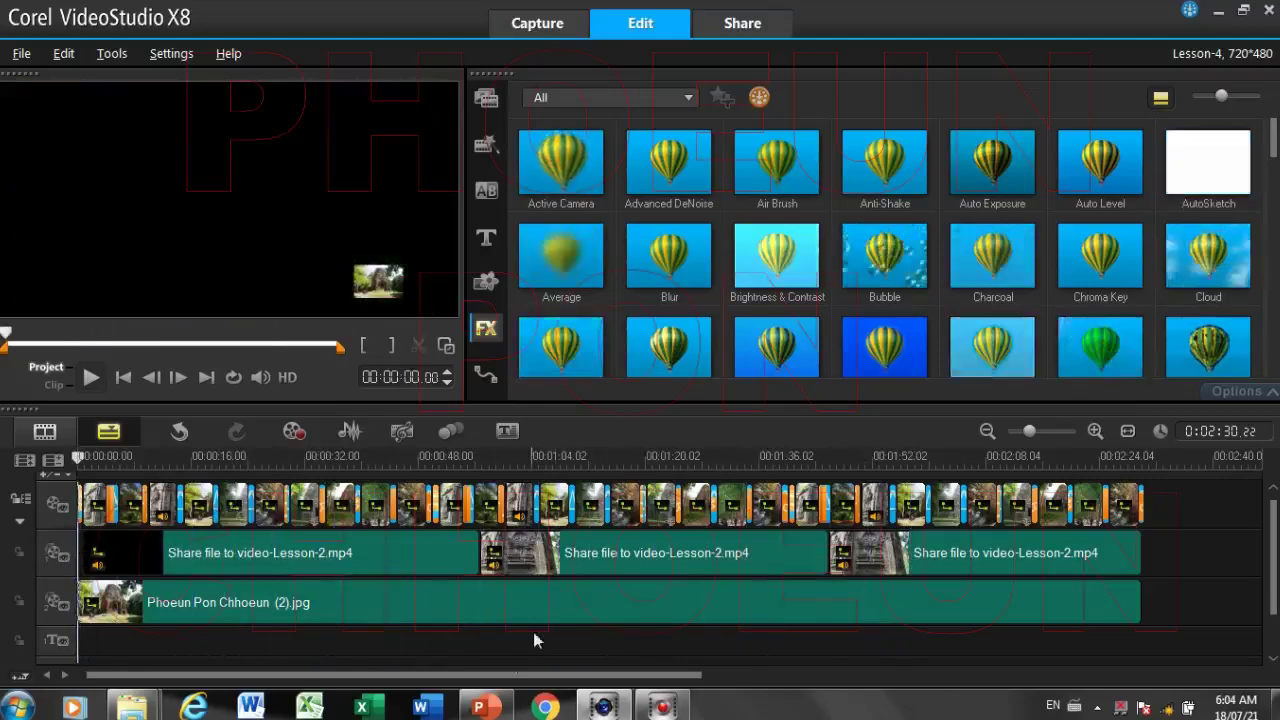
# Switch to PowerPoint and review slides 11 to 14 on disabling video tracks and adding and deleting overlay, title and music tracks
pyautogui.click(482, 707)
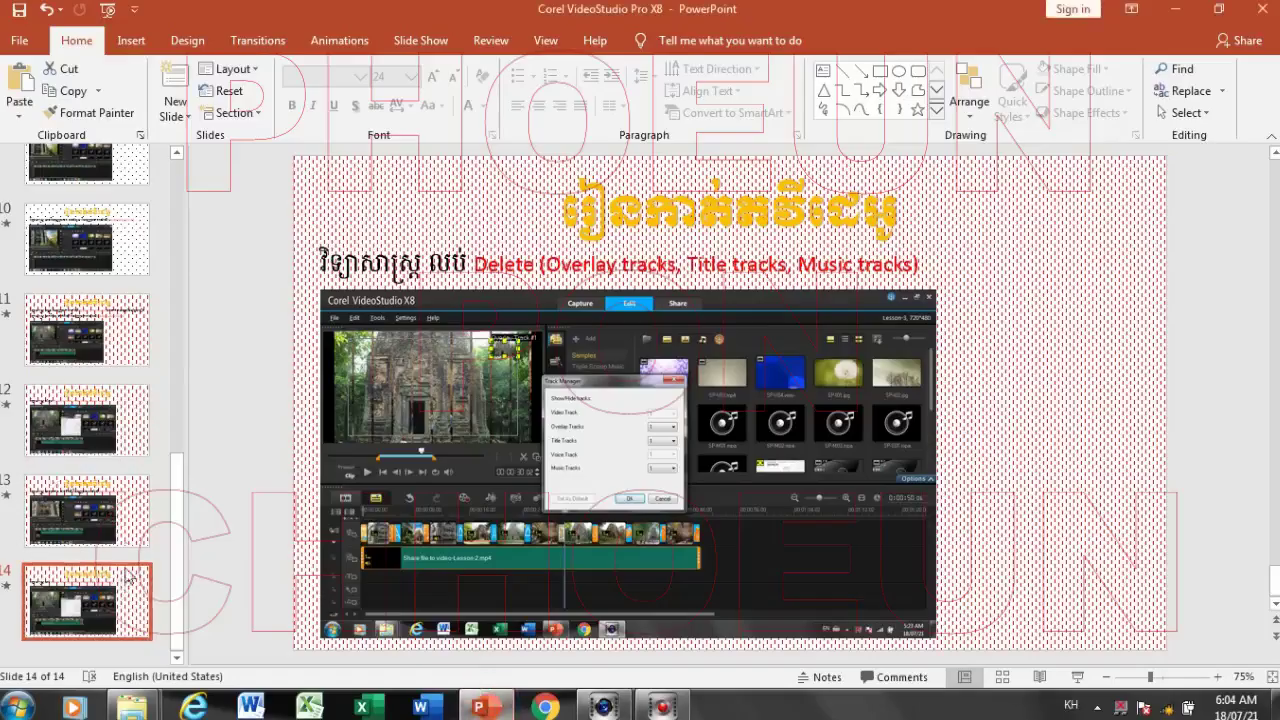
pyautogui.hotkey('alt', 'shift')
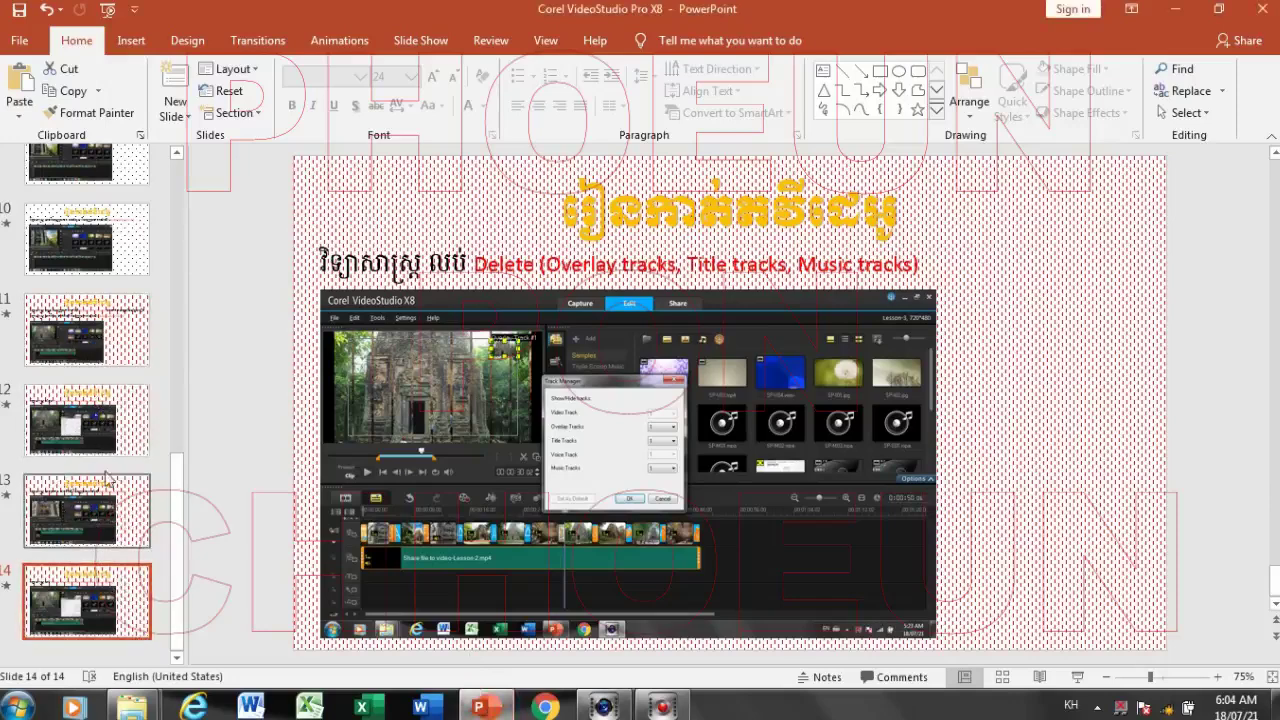
pyautogui.click(143, 358)
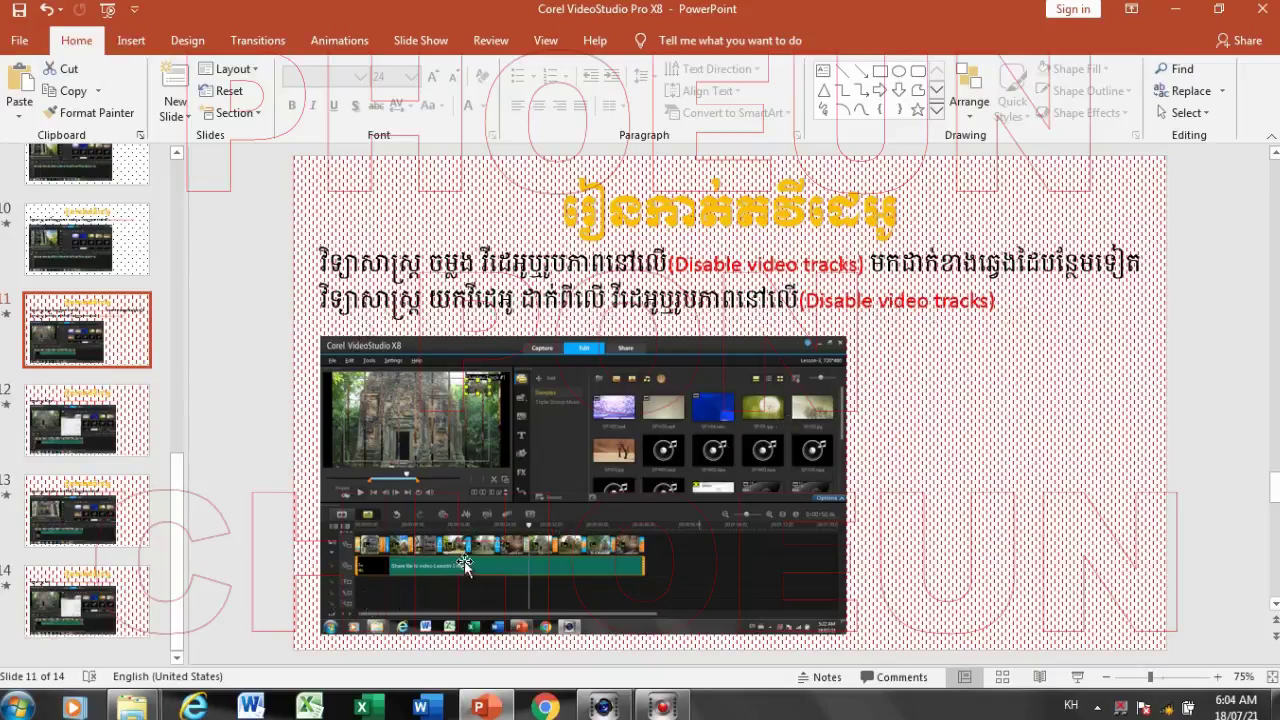
pyautogui.click(80, 422)
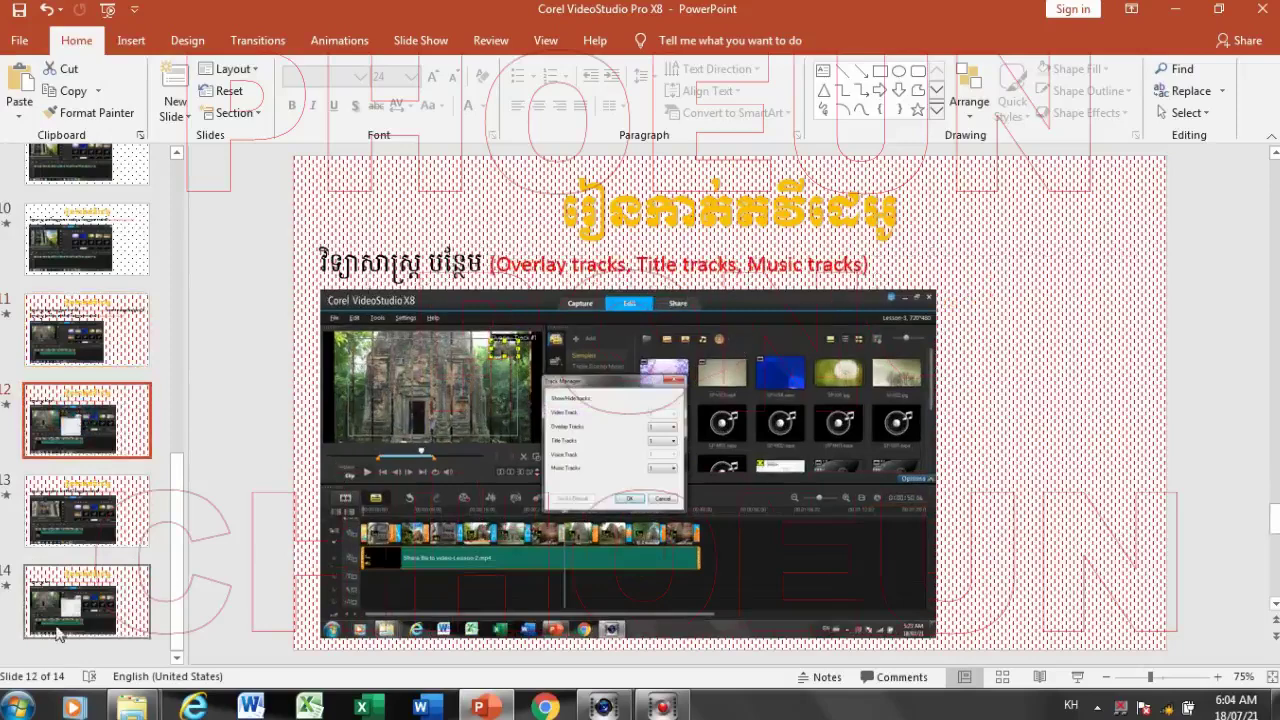
pyautogui.click(112, 603)
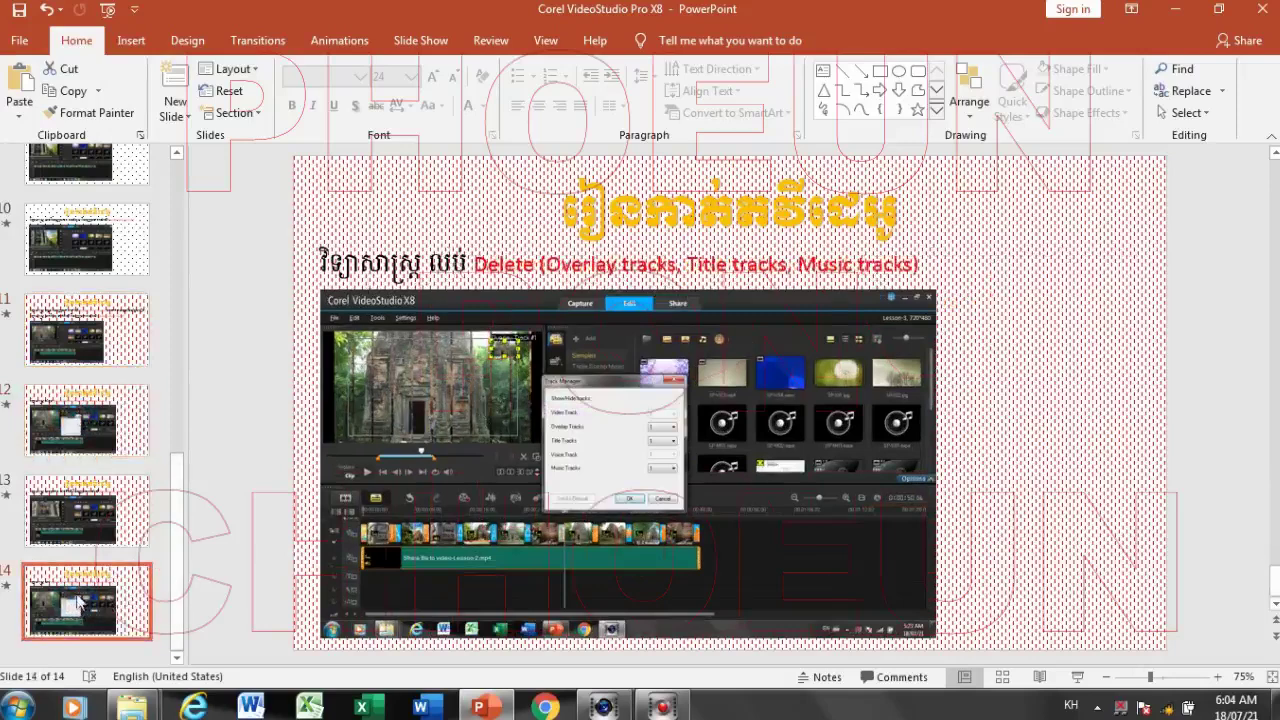
pyautogui.click(72, 440)
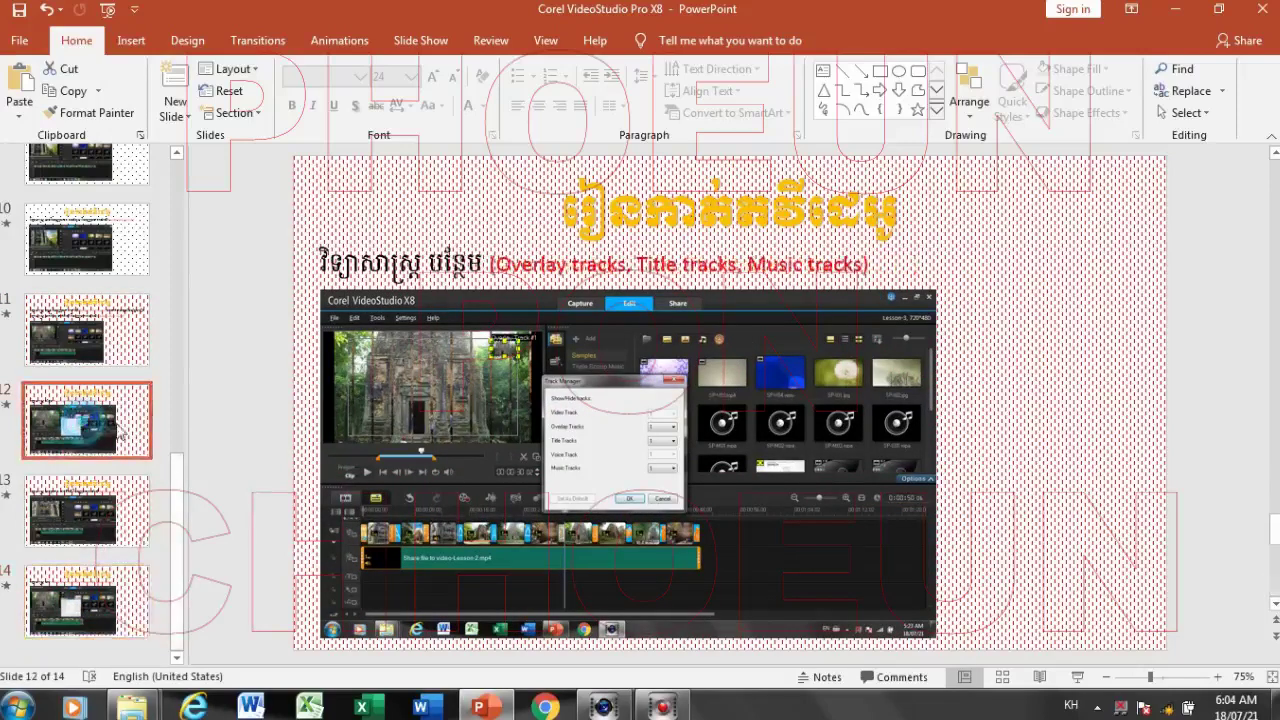
pyautogui.click(52, 516)
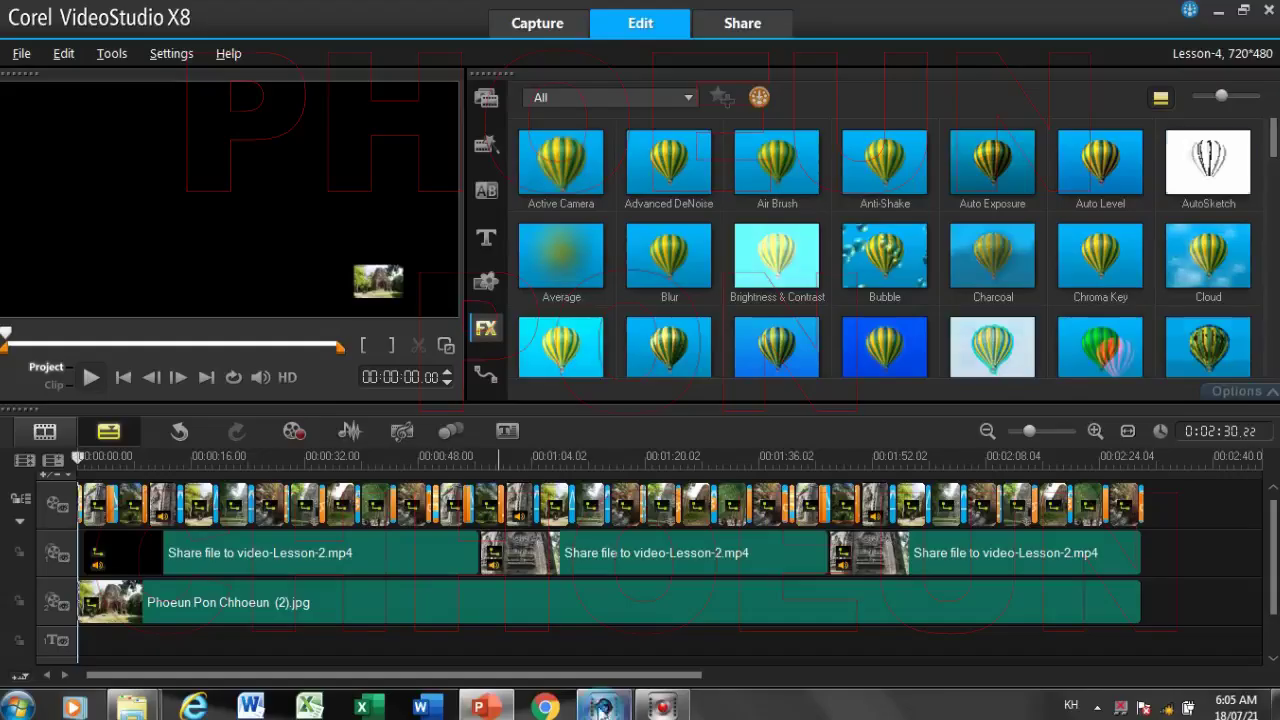
# Return to VideoStudio and inspect the available overlay track counts in the Track Manager, closing it without changes
pyautogui.click(603, 707)
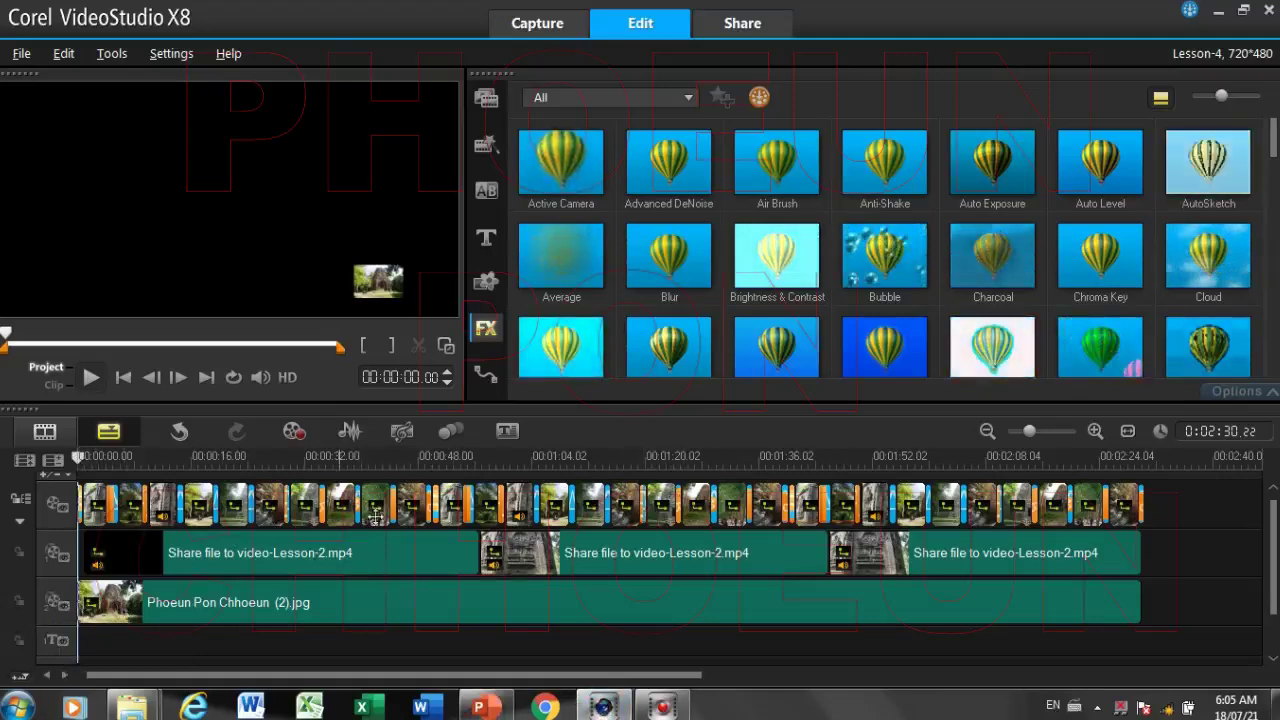
pyautogui.rightClick(57, 612)
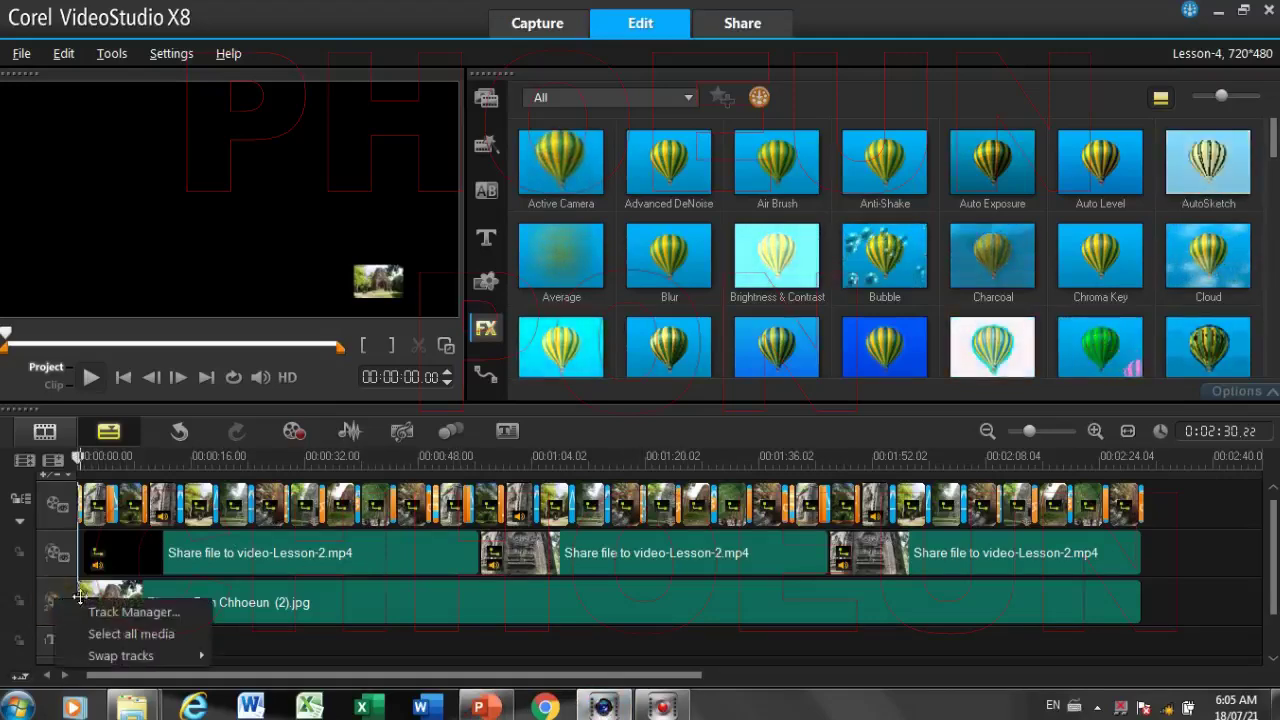
pyautogui.click(120, 610)
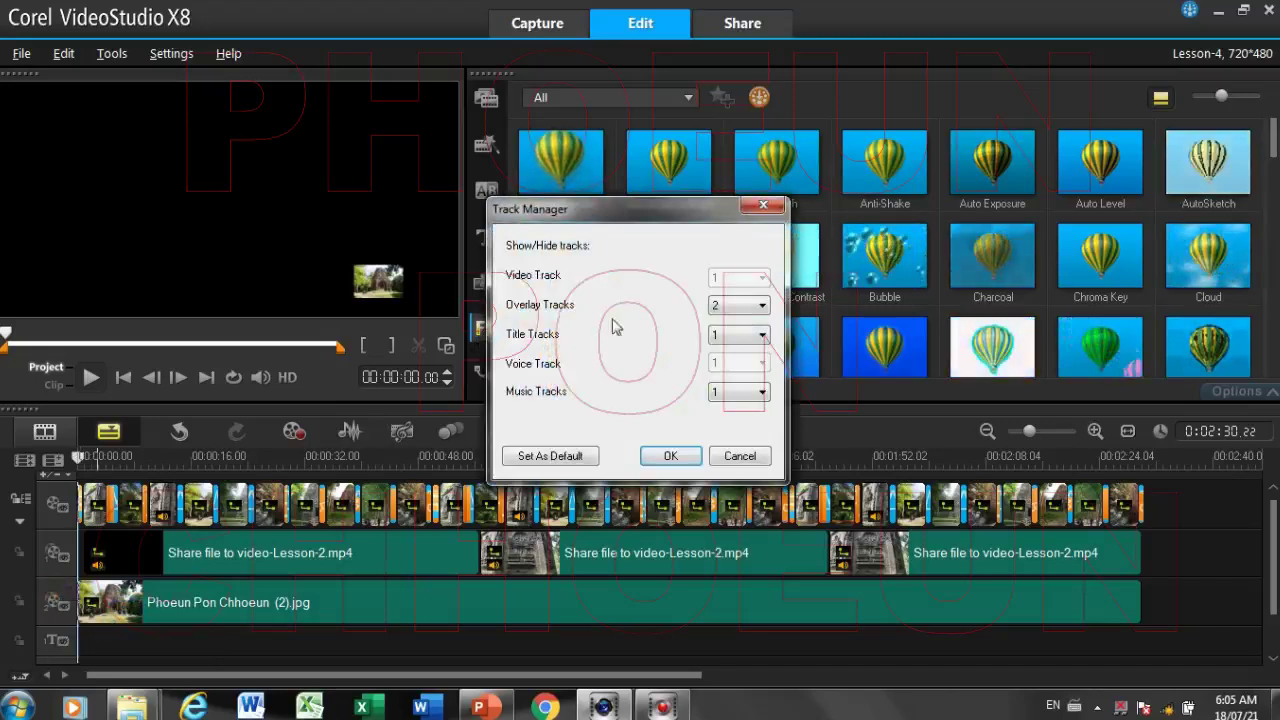
pyautogui.click(750, 305)
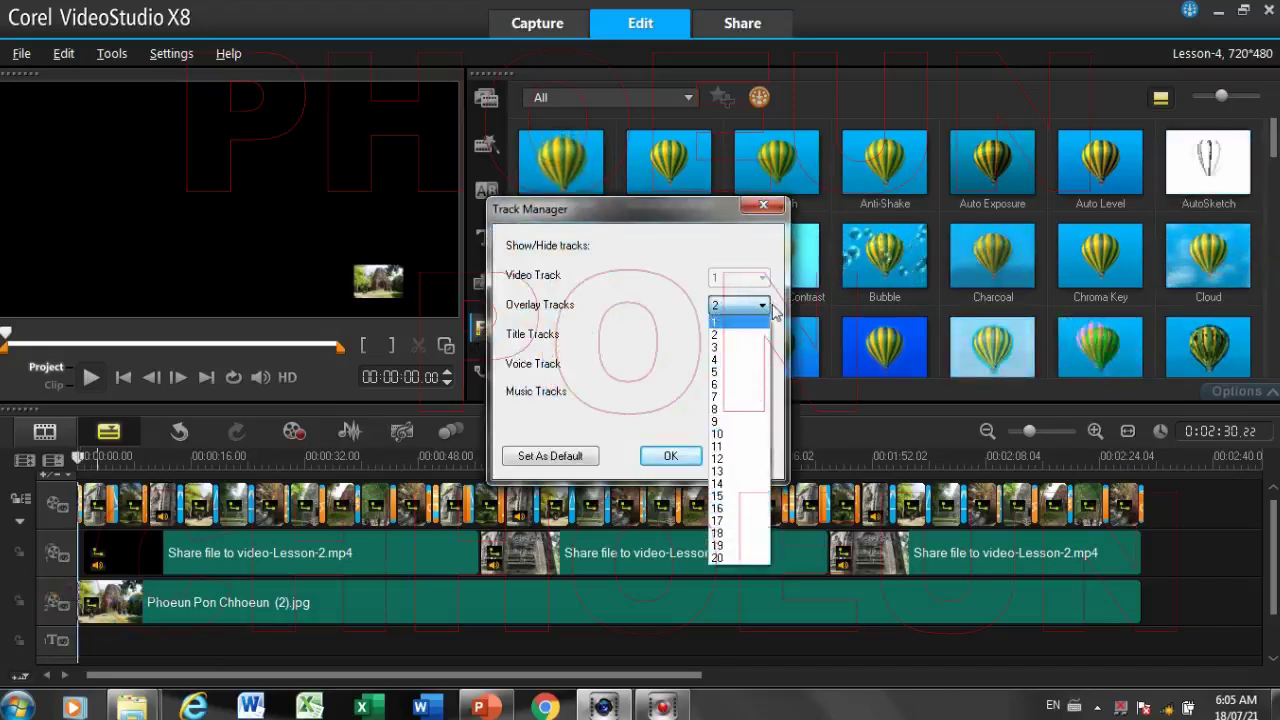
pyautogui.click(775, 310)
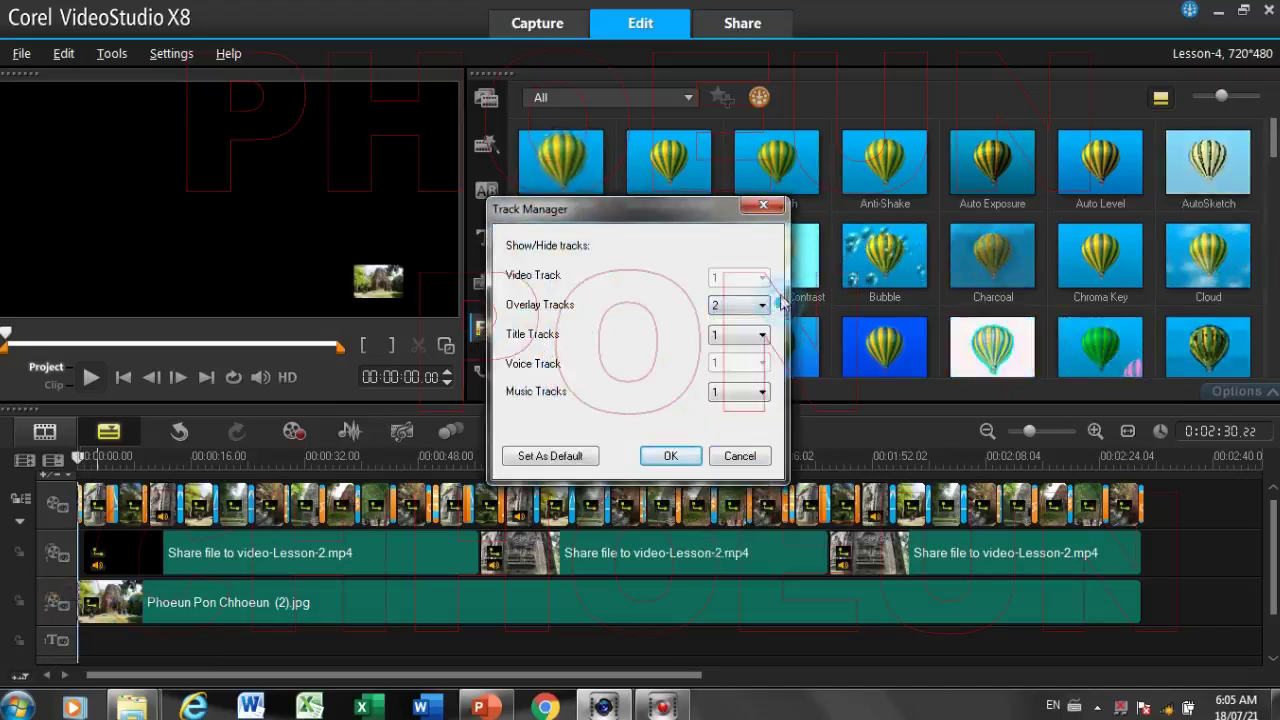
pyautogui.click(778, 211)
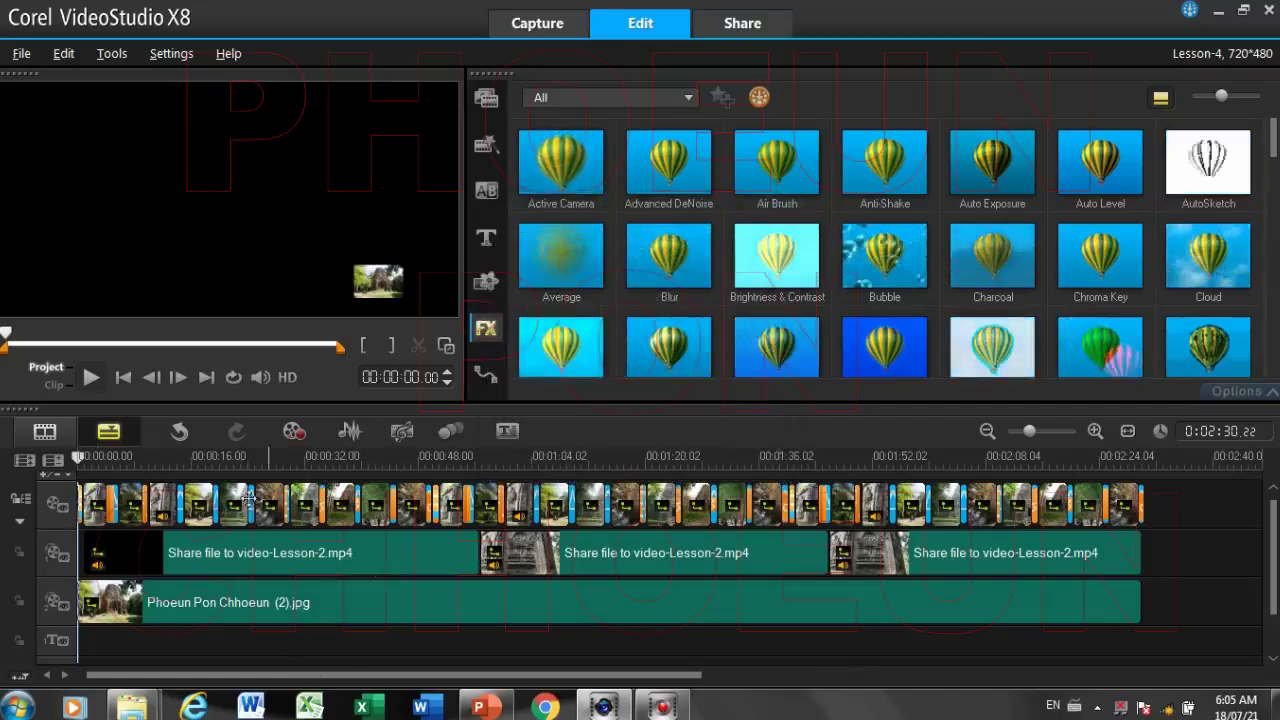
# Scrub the timeline to about 00:00:33
pyautogui.moveTo(350, 458)
pyautogui.mouseDown()
pyautogui.moveTo(323, 462)
pyautogui.moveTo(336, 465)
pyautogui.mouseUp()
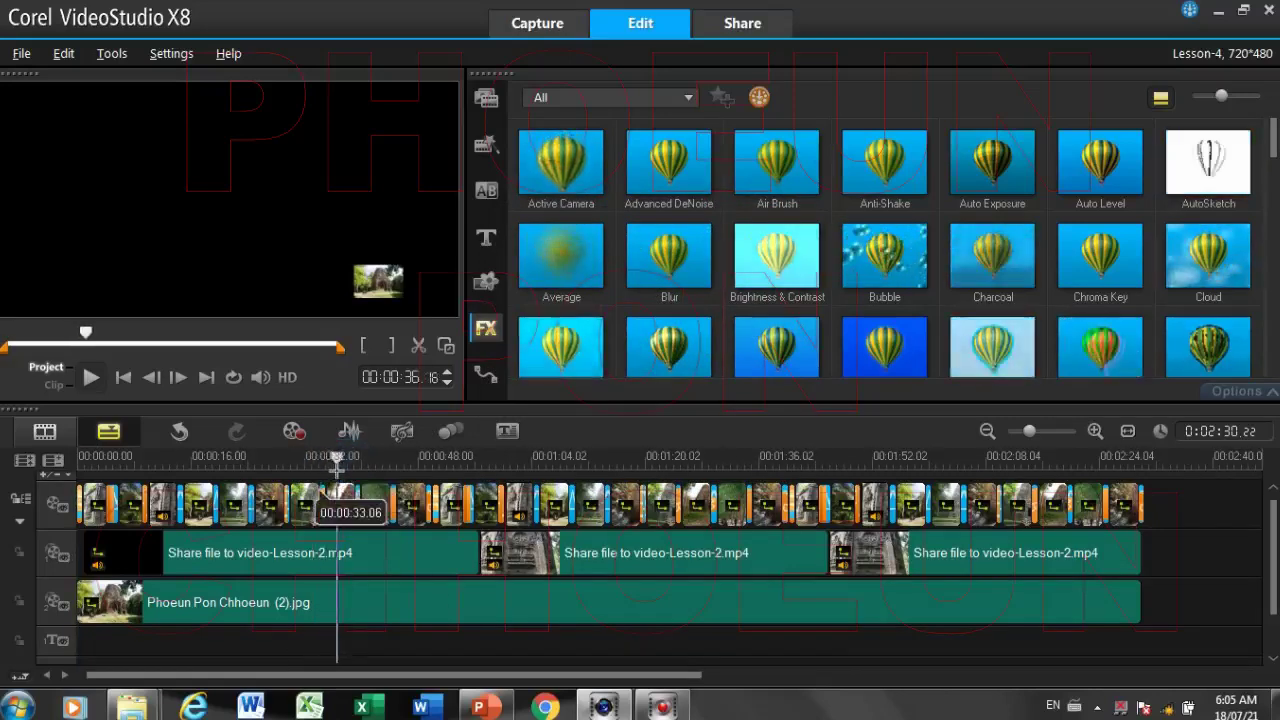